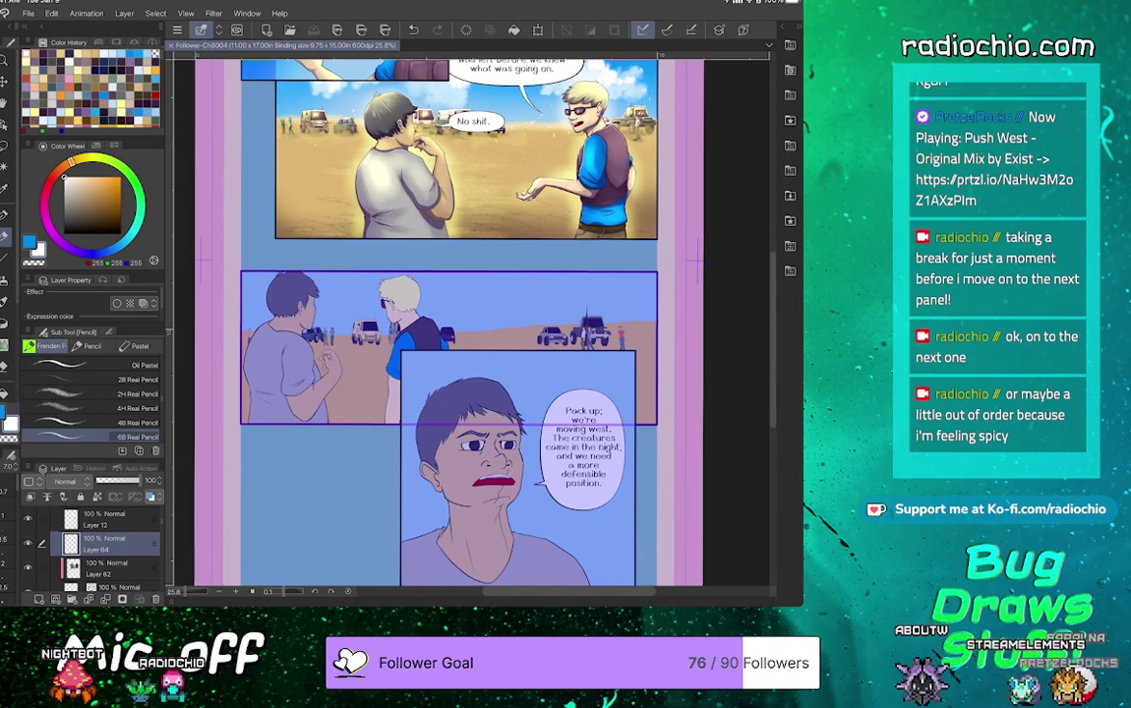
Bring the close-up panel with the "Pack up" speech bubble into view and make its Frame 4 folder active
{"action": "left_click_drag", "start_coordinate": [608, 452], "coordinate": [529, 305]}
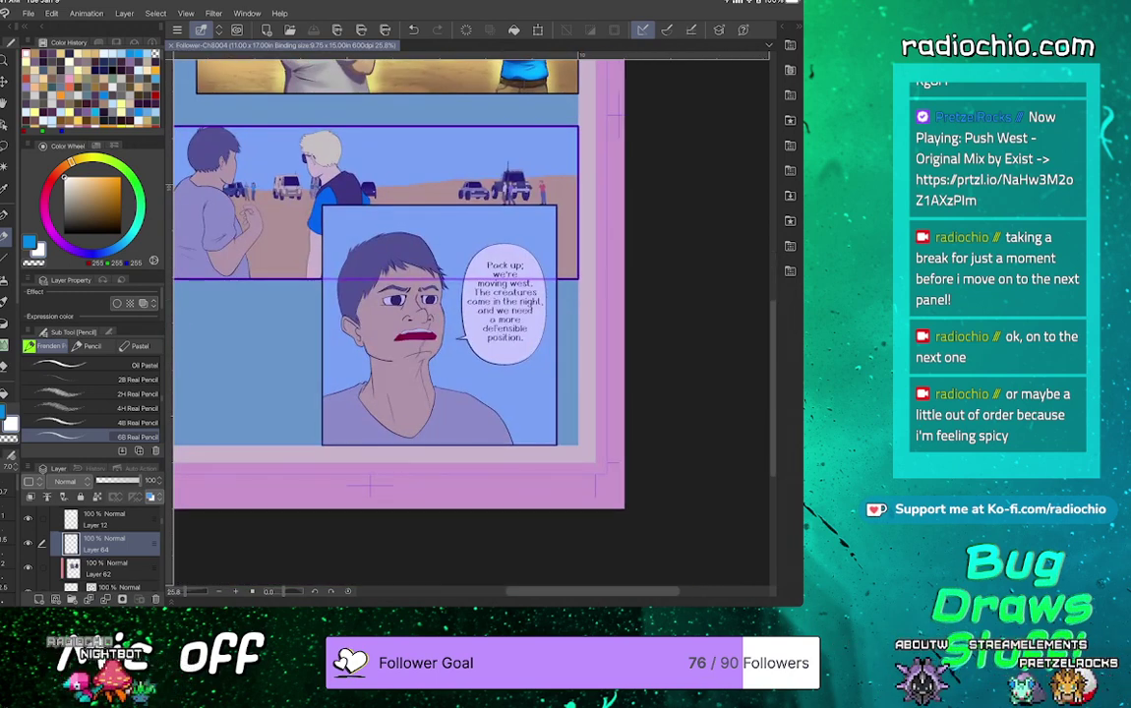
{"action": "scroll", "coordinate": [444, 380], "scroll_direction": "up", "scroll_amount": 5}
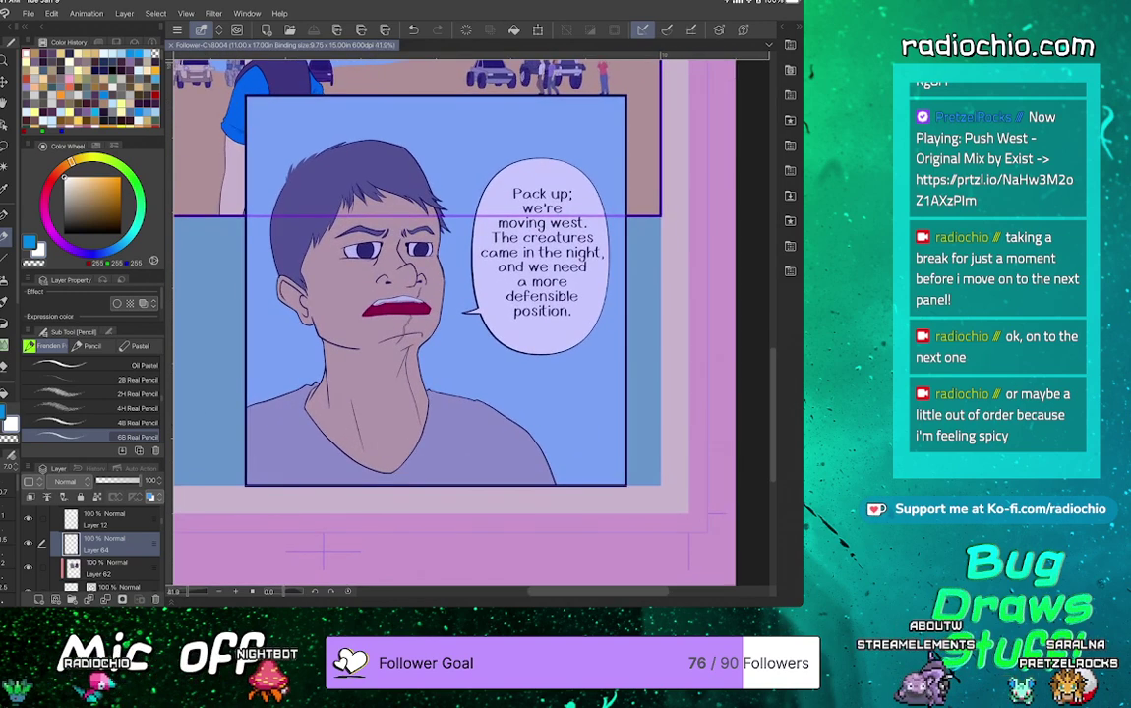
{"action": "scroll", "coordinate": [94, 551], "scroll_direction": "down", "scroll_amount": 5}
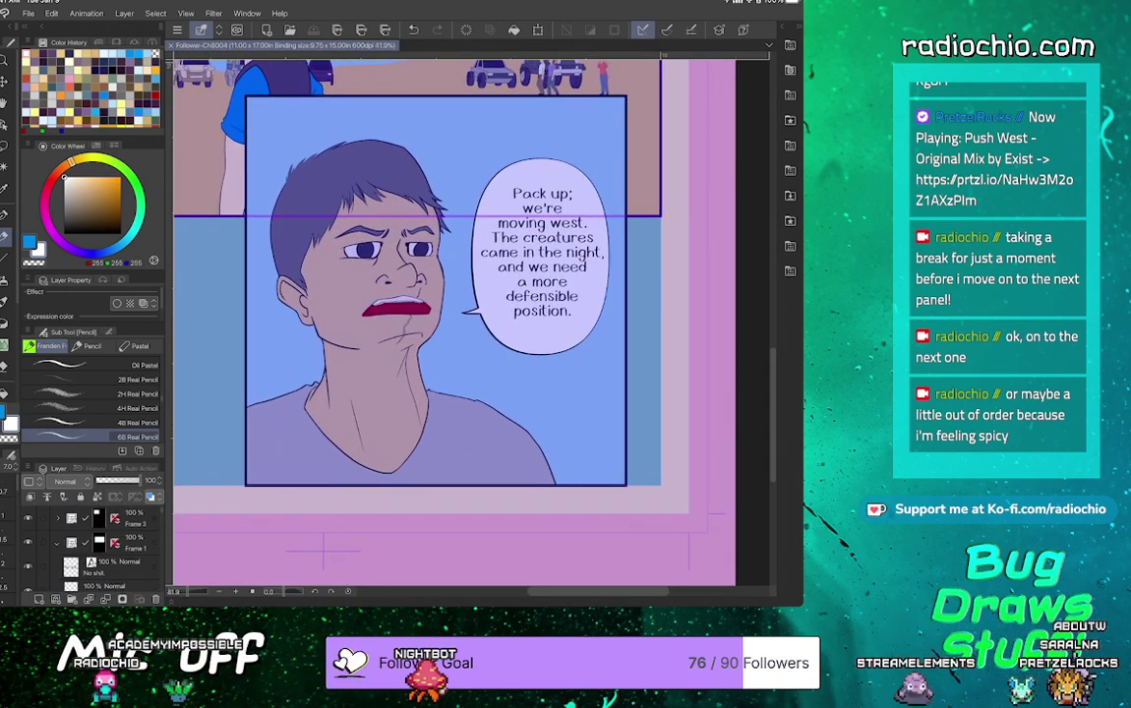
{"action": "left_click", "coordinate": [134, 544]}
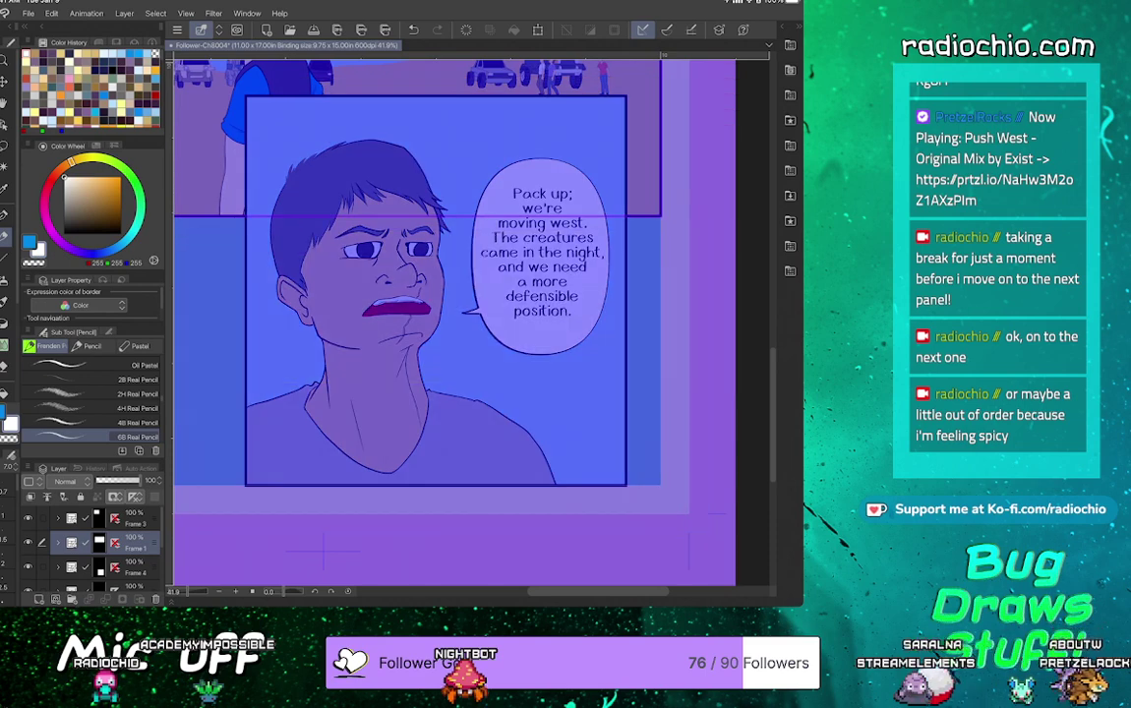
{"action": "left_click", "coordinate": [57, 543]}
{"action": "scroll", "coordinate": [94, 550], "scroll_direction": "down", "scroll_amount": 1}
{"action": "left_click", "coordinate": [135, 538]}
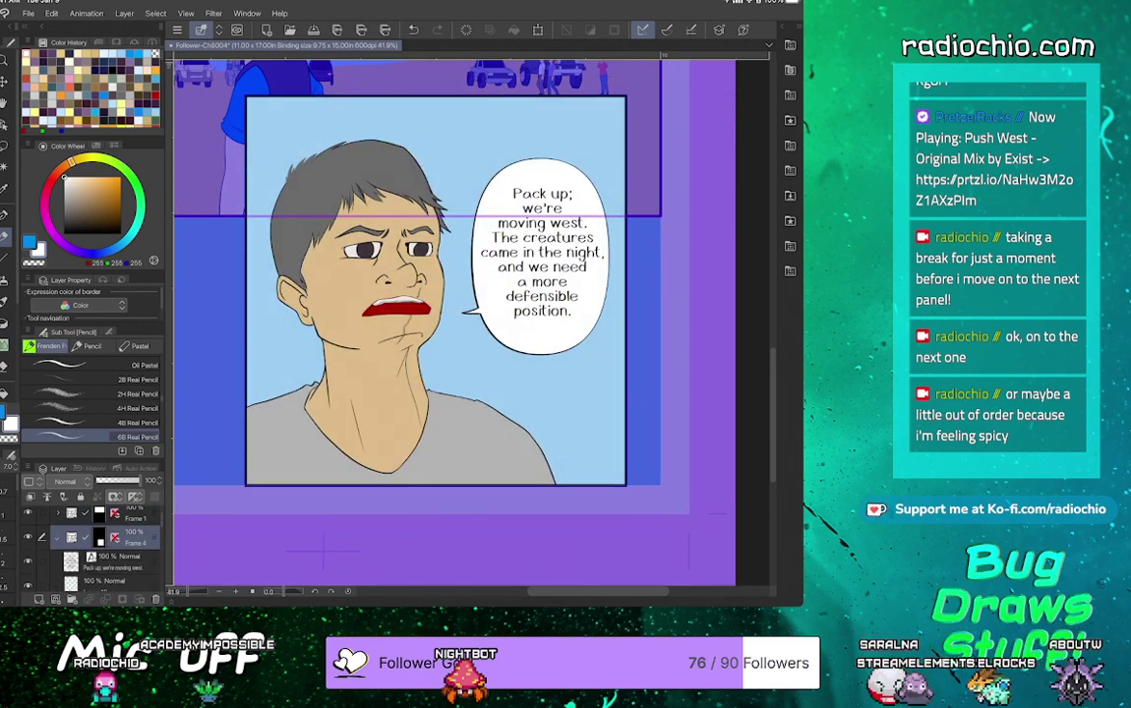
Add a new layer above Layer 26 in Frame 4's Color folder, clip it to the layer below and set its blending mode to Multiply
{"action": "scroll", "coordinate": [94, 546], "scroll_direction": "down", "scroll_amount": 2}
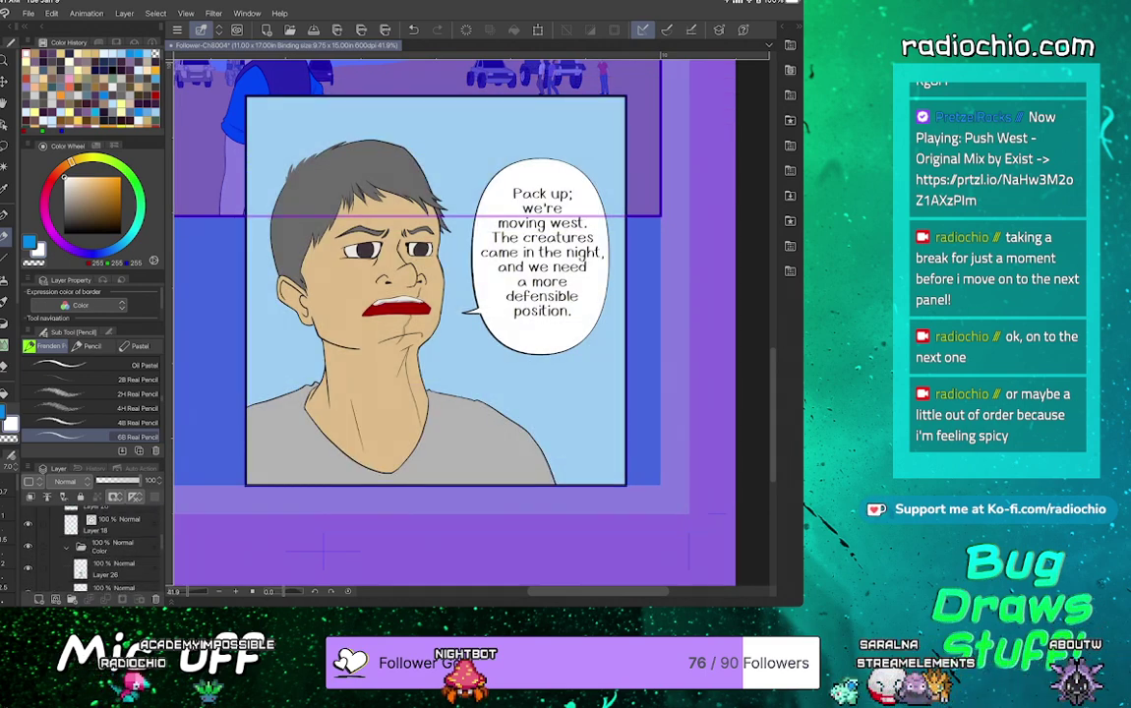
{"action": "scroll", "coordinate": [93, 546], "scroll_direction": "down", "scroll_amount": 1}
{"action": "left_click", "coordinate": [118, 545]}
{"action": "left_click", "coordinate": [39, 599]}
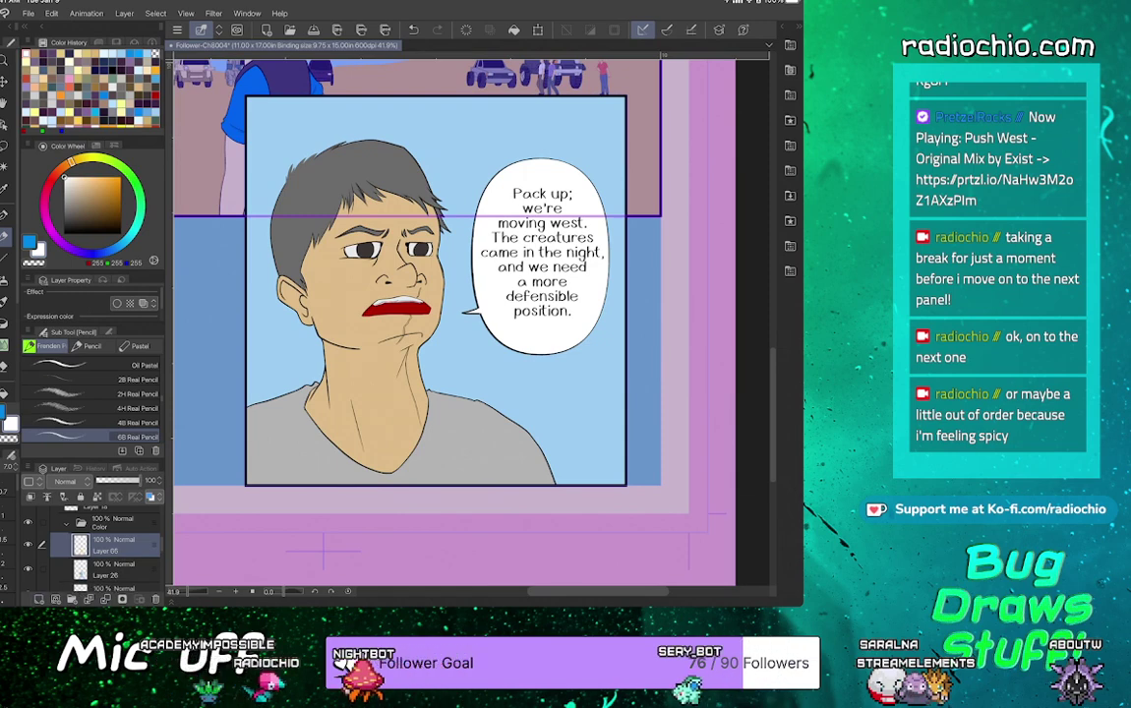
{"action": "left_click", "coordinate": [64, 481]}
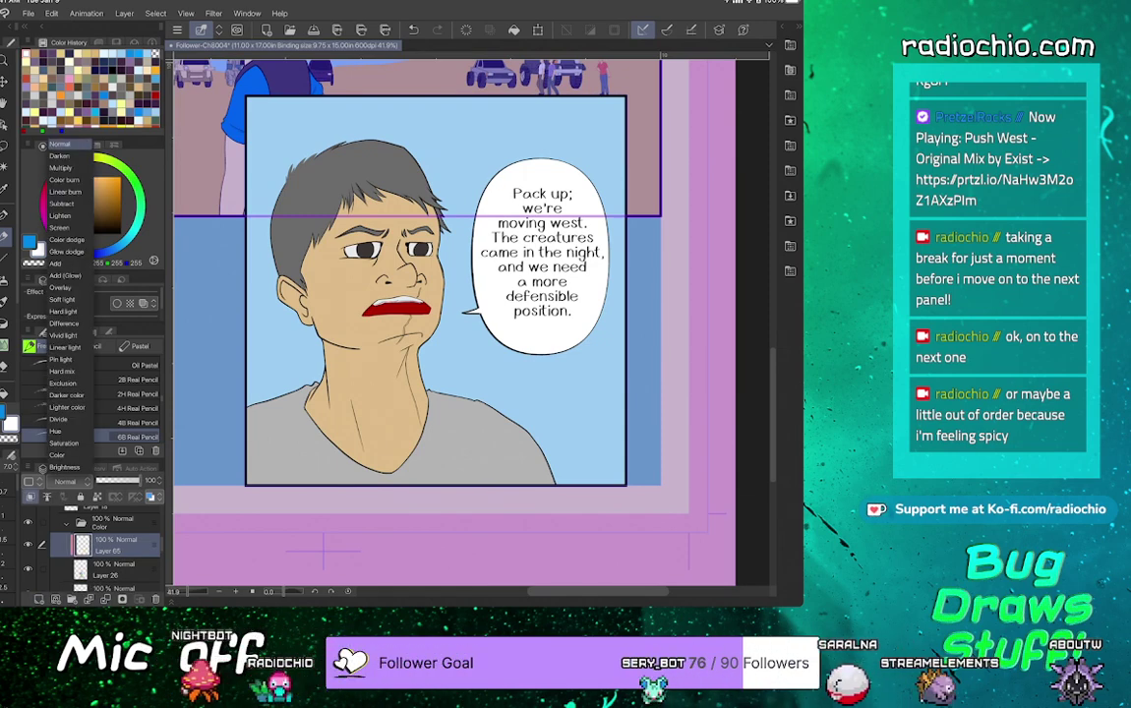
{"action": "left_click", "coordinate": [60, 168]}
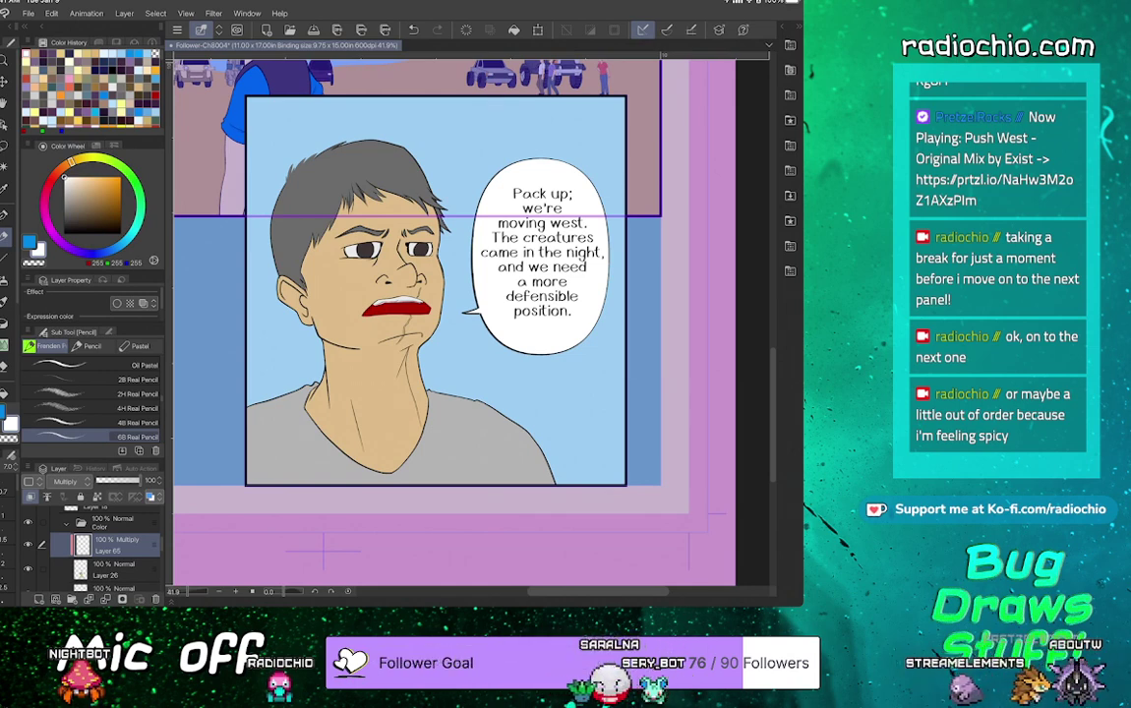
Choose the muted purple shadow color (RGB 124, 101, 150) from the follower_swatches color set
{"action": "key", "text": "F6"}
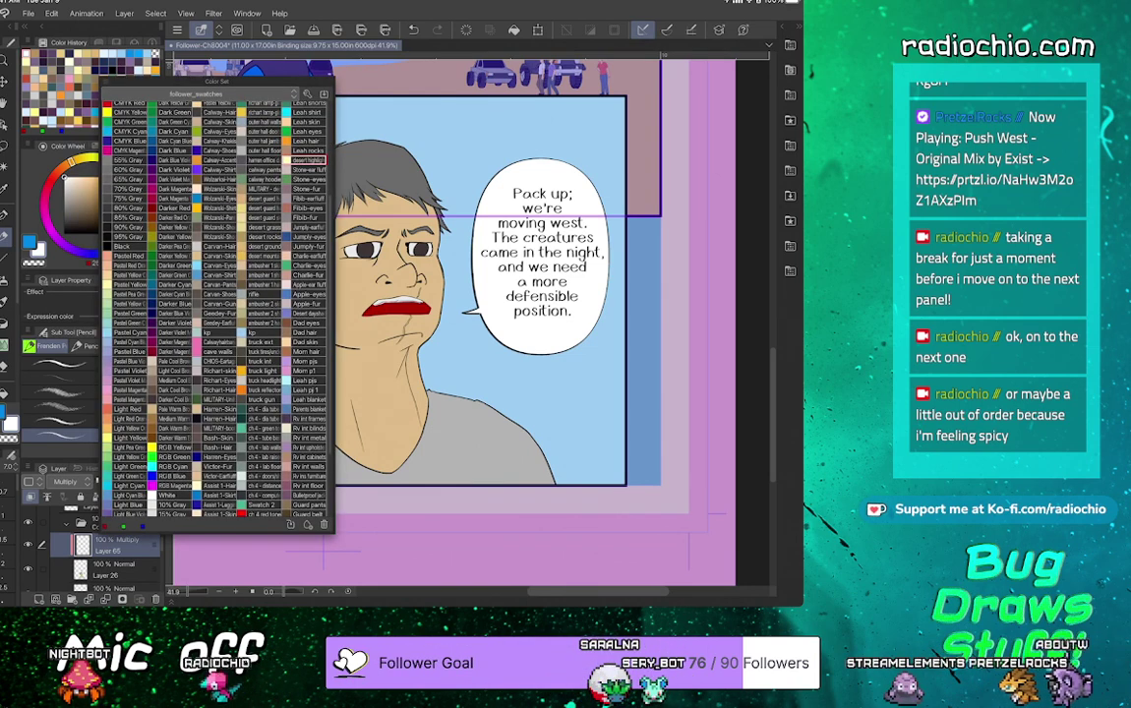
{"action": "scroll", "coordinate": [217, 314], "scroll_direction": "down", "scroll_amount": 5}
{"action": "left_click", "coordinate": [307, 473]}
{"action": "key", "text": "F6"}
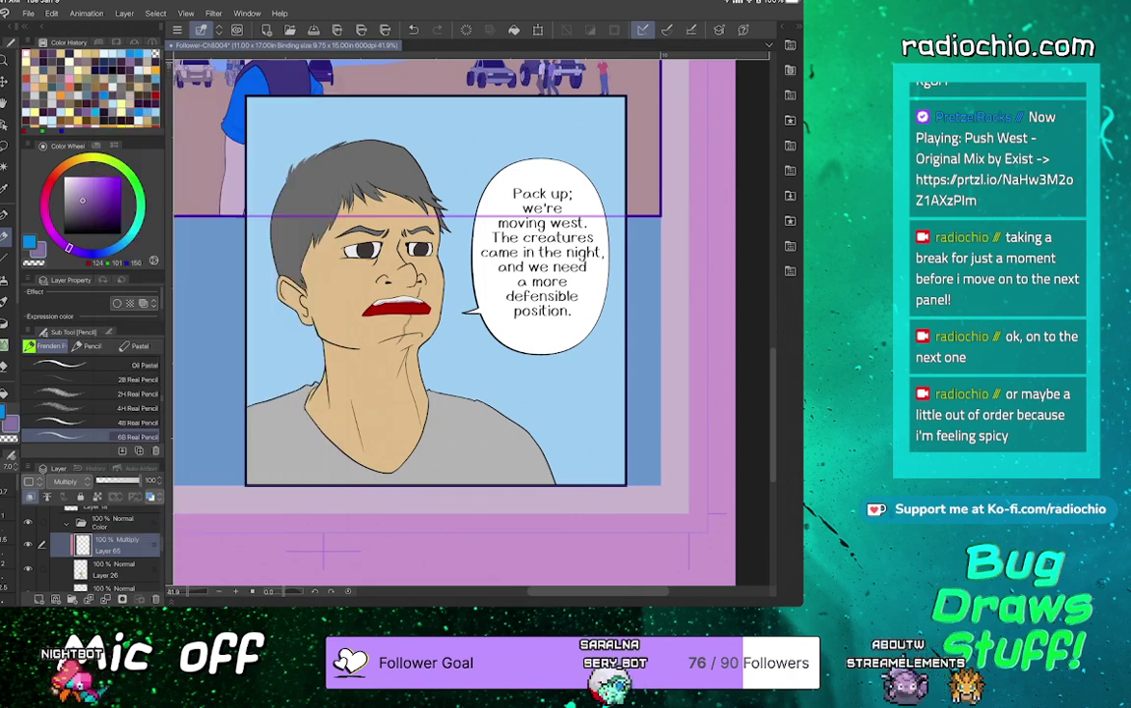
{"action": "scroll", "coordinate": [103, 546], "scroll_direction": "up", "scroll_amount": 1}
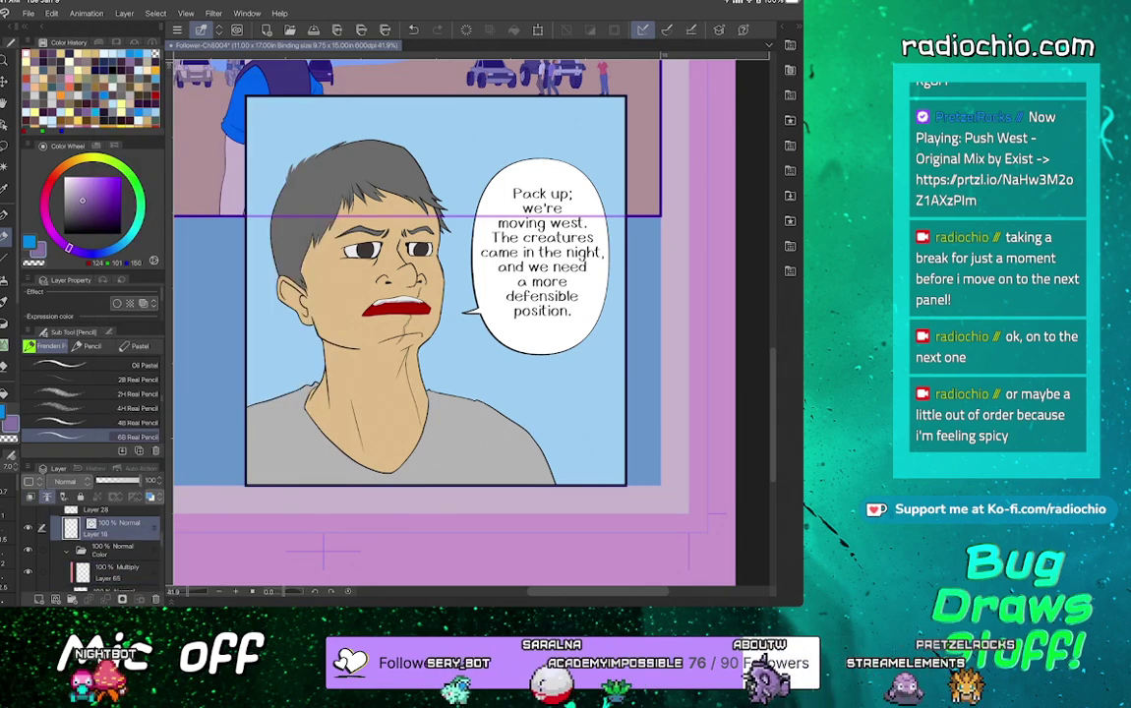
{"action": "scroll", "coordinate": [360, 390], "scroll_direction": "up", "scroll_amount": 4}
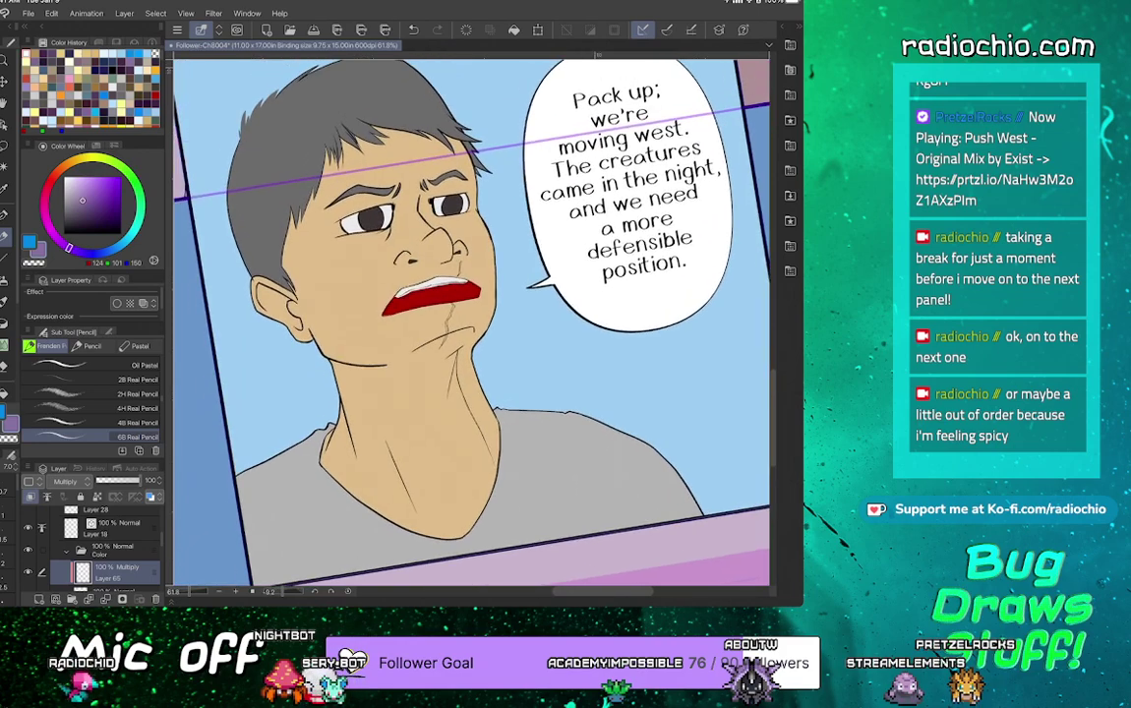
{"action": "scroll", "coordinate": [434, 227], "scroll_direction": "up", "scroll_amount": 3}
{"action": "scroll", "coordinate": [486, 426], "scroll_direction": "down", "scroll_amount": 2}
{"action": "key", "text": "g"}
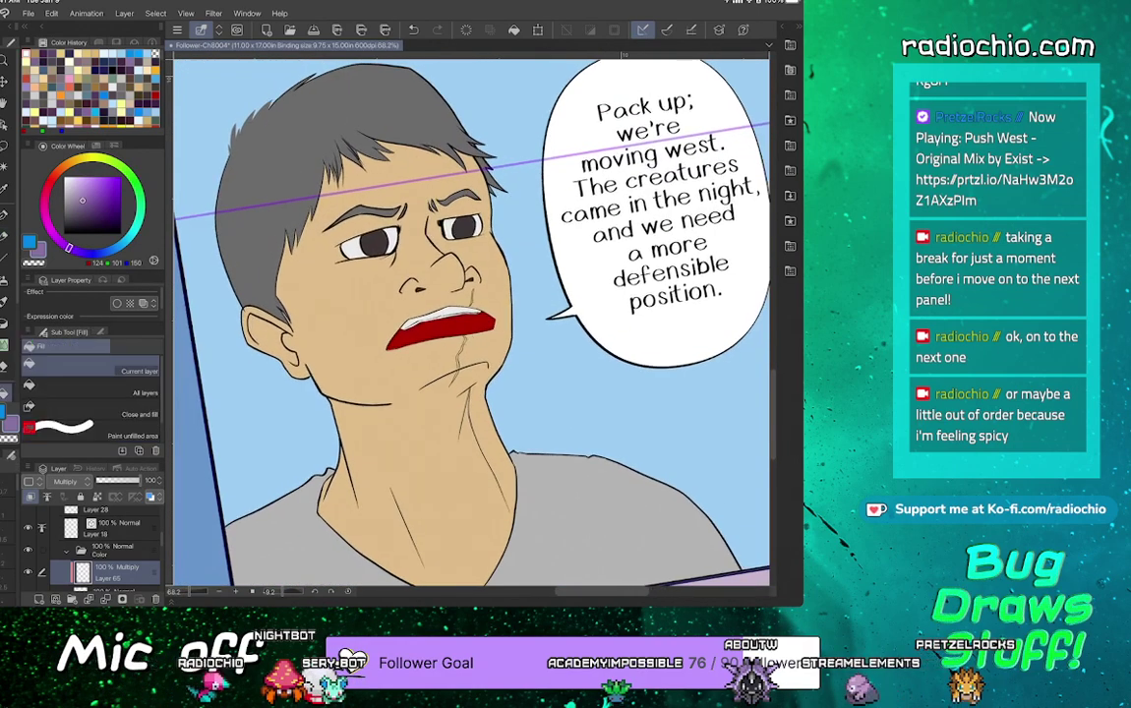
{"action": "left_click", "coordinate": [118, 529]}
{"action": "scroll", "coordinate": [266, 230], "scroll_direction": "up", "scroll_amount": 7}
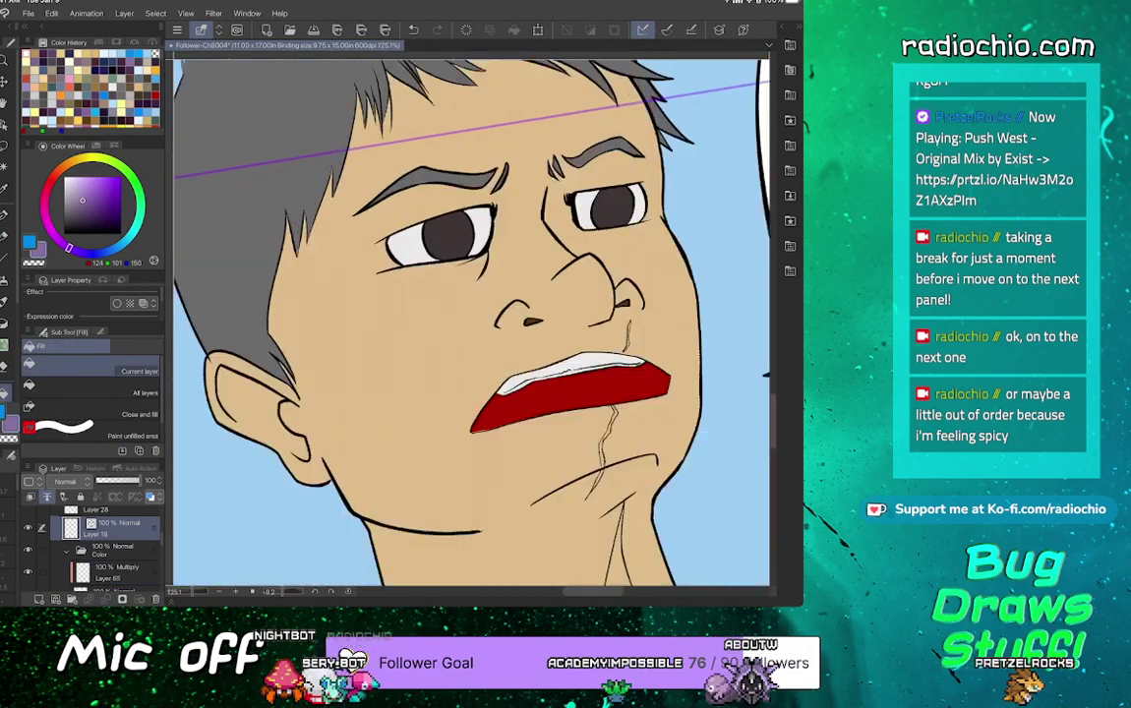
{"action": "key", "text": "b"}
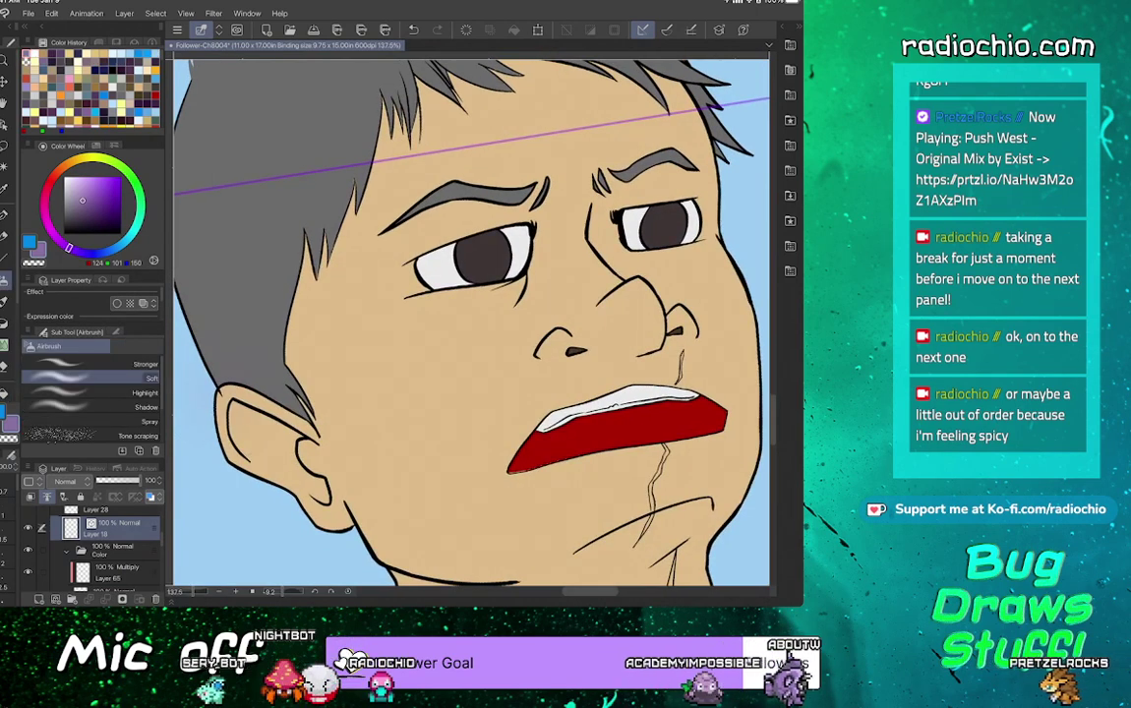
{"action": "key", "text": "e"}
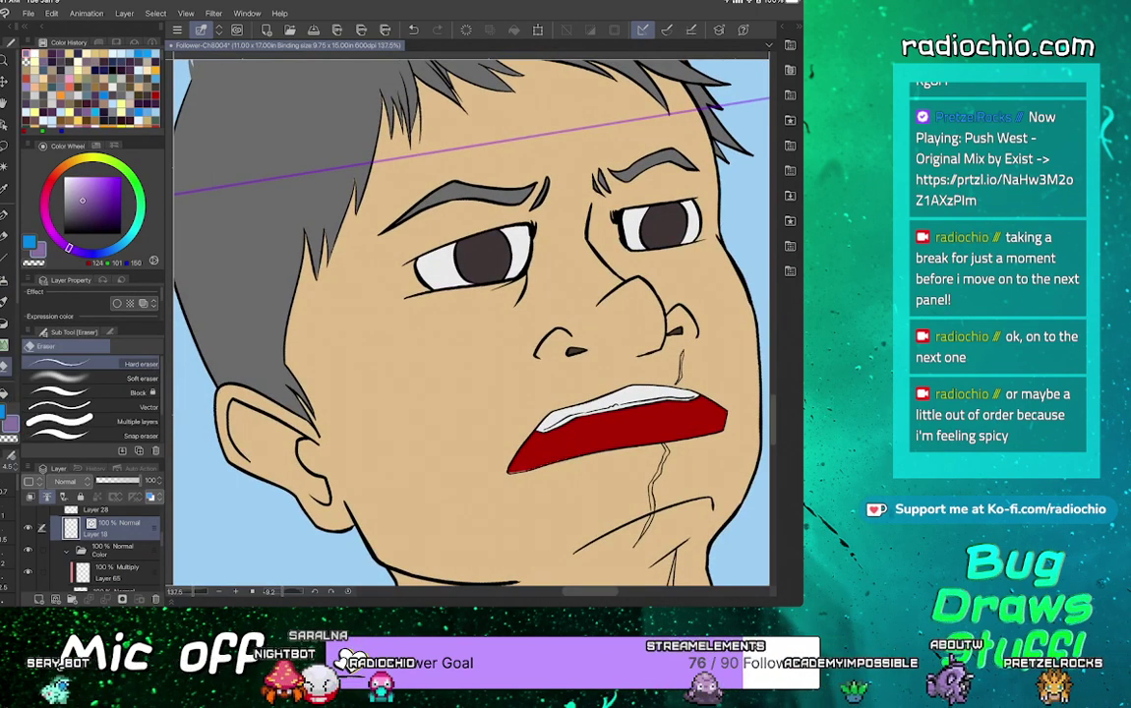
{"action": "scroll", "coordinate": [472, 325], "scroll_direction": "down", "scroll_amount": 4}
{"action": "scroll", "coordinate": [472, 325], "scroll_direction": "right", "scroll_amount": 1}
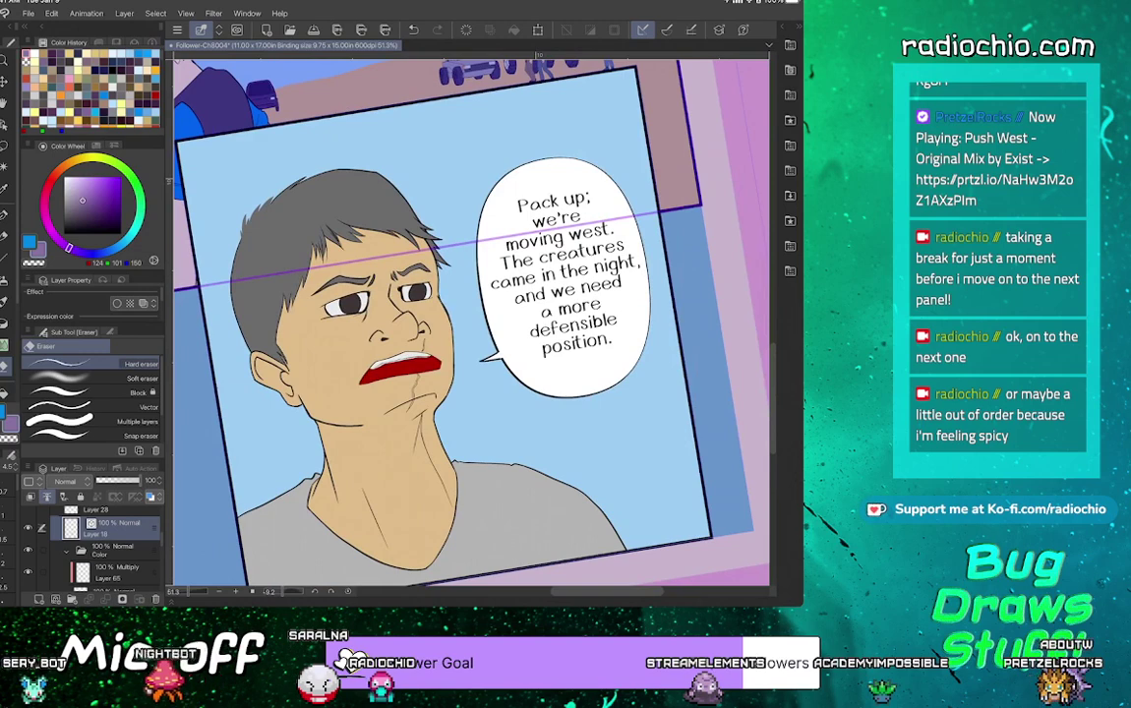
On the Multiply layer, lasso the shadow shape under the jaw and chin, fill it with the purple, and clear the selection
{"action": "left_click", "coordinate": [113, 549]}
{"action": "left_click", "coordinate": [118, 572]}
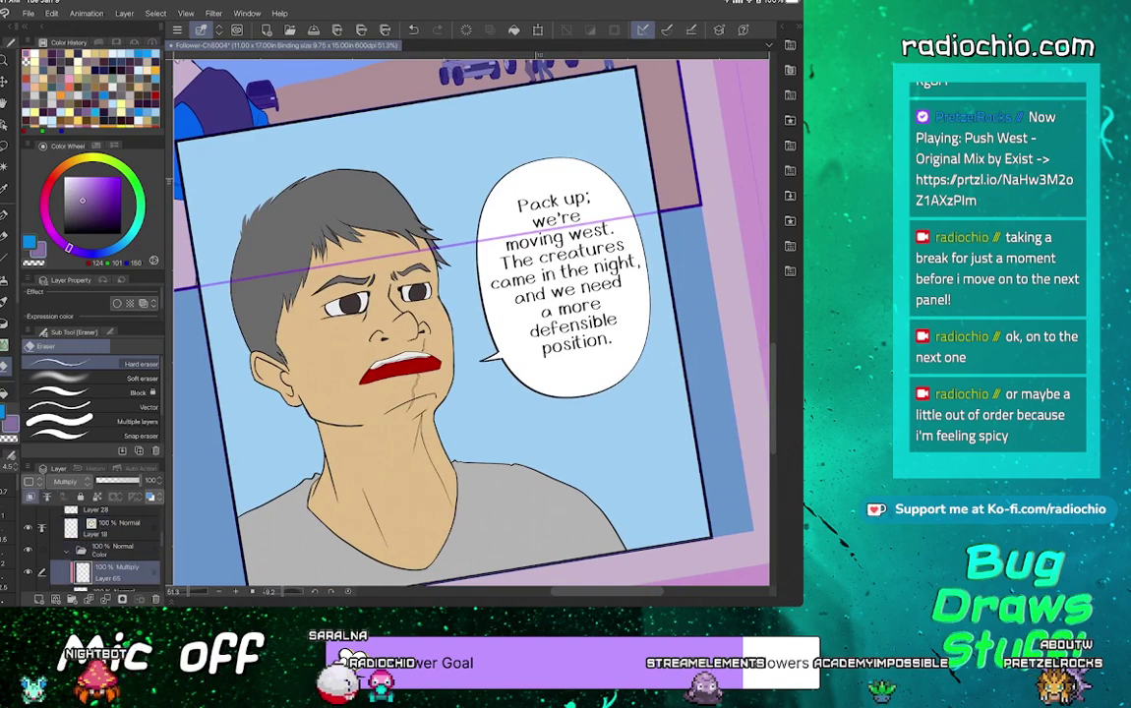
{"action": "key", "text": "g"}
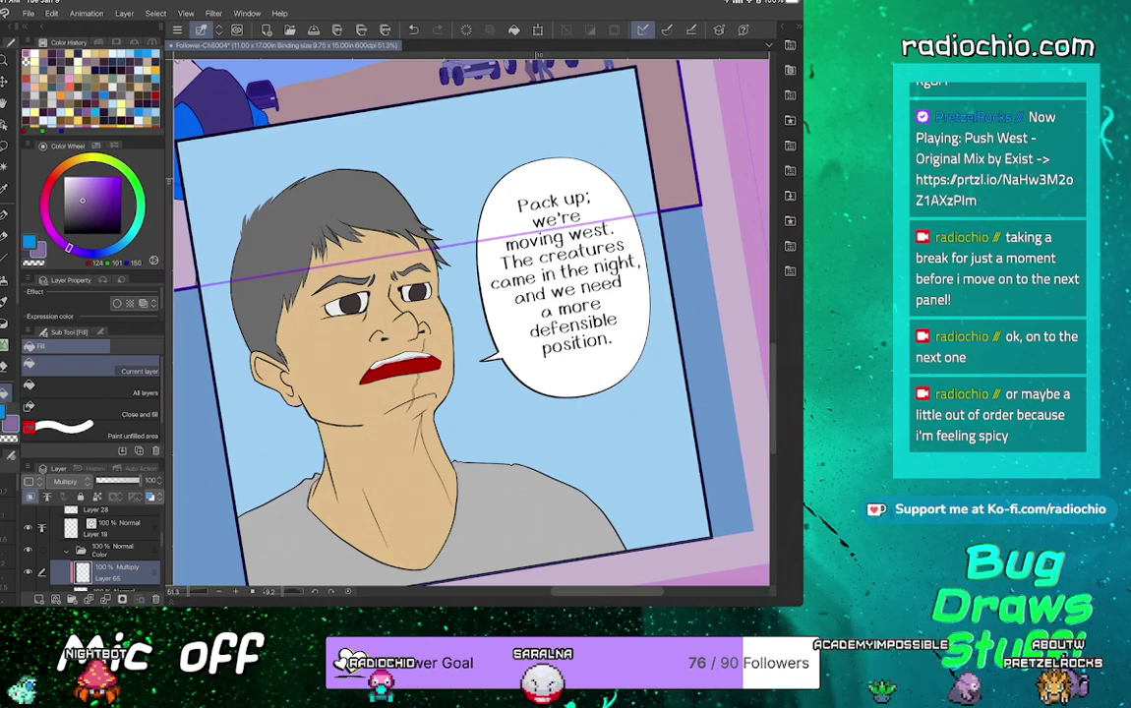
{"action": "key", "text": "m"}
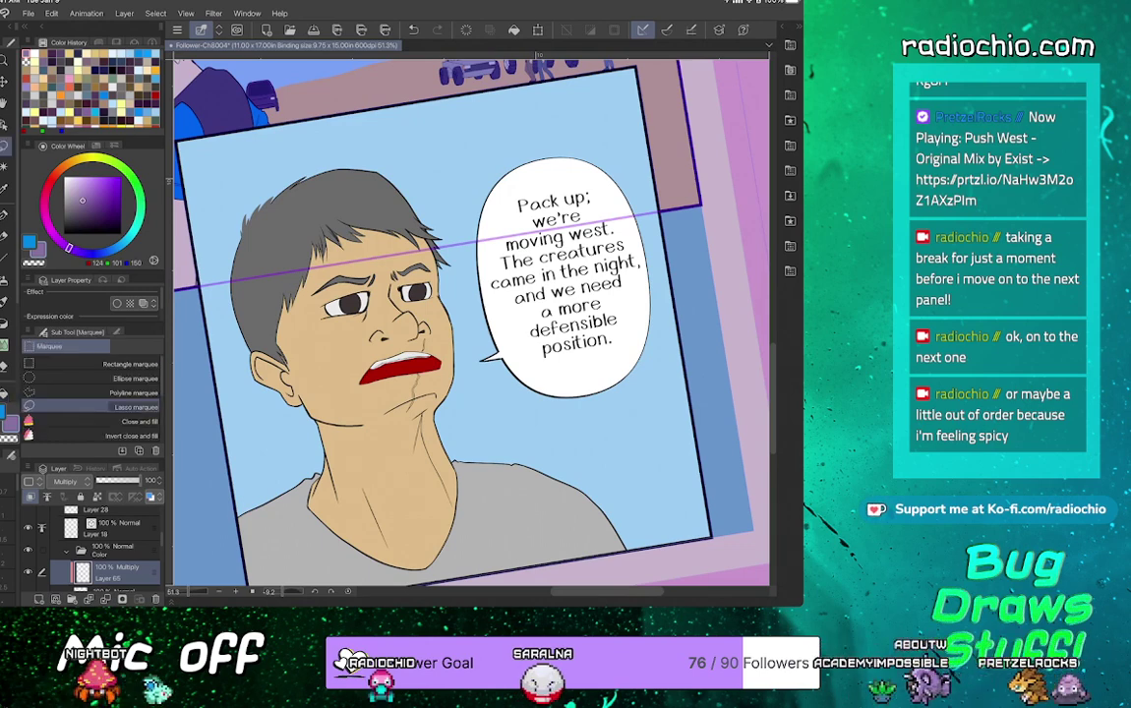
{"action": "scroll", "coordinate": [472, 322], "scroll_direction": "up", "scroll_amount": 1}
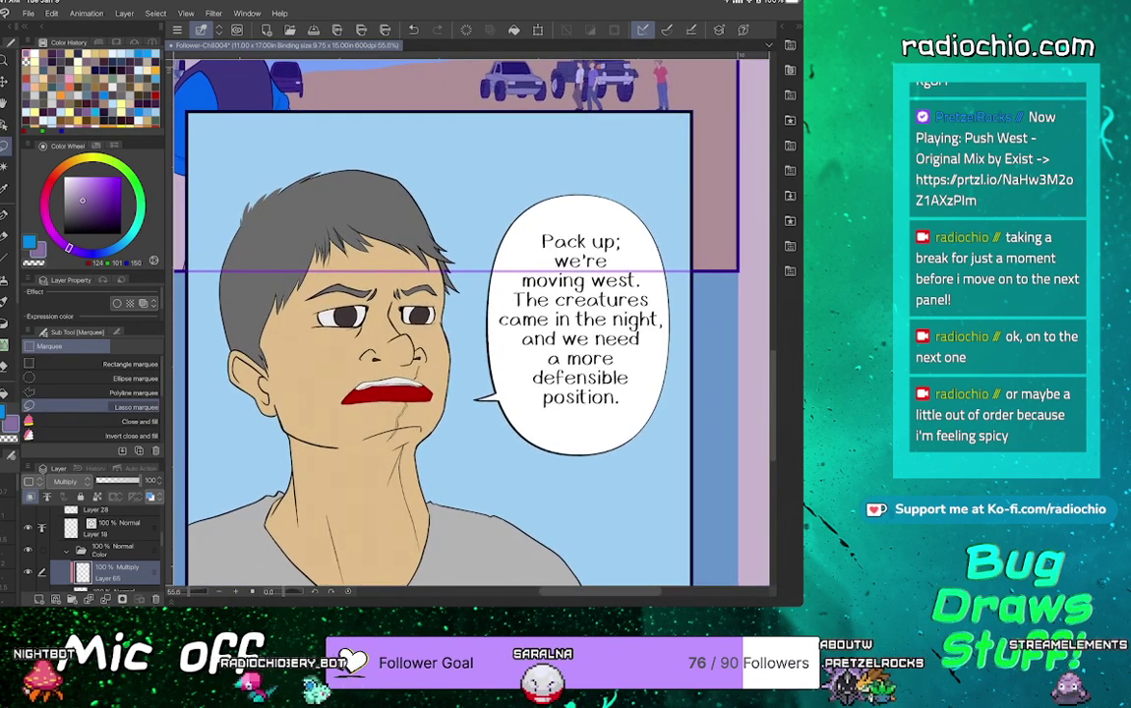
{"action": "scroll", "coordinate": [472, 323], "scroll_direction": "up", "scroll_amount": 4}
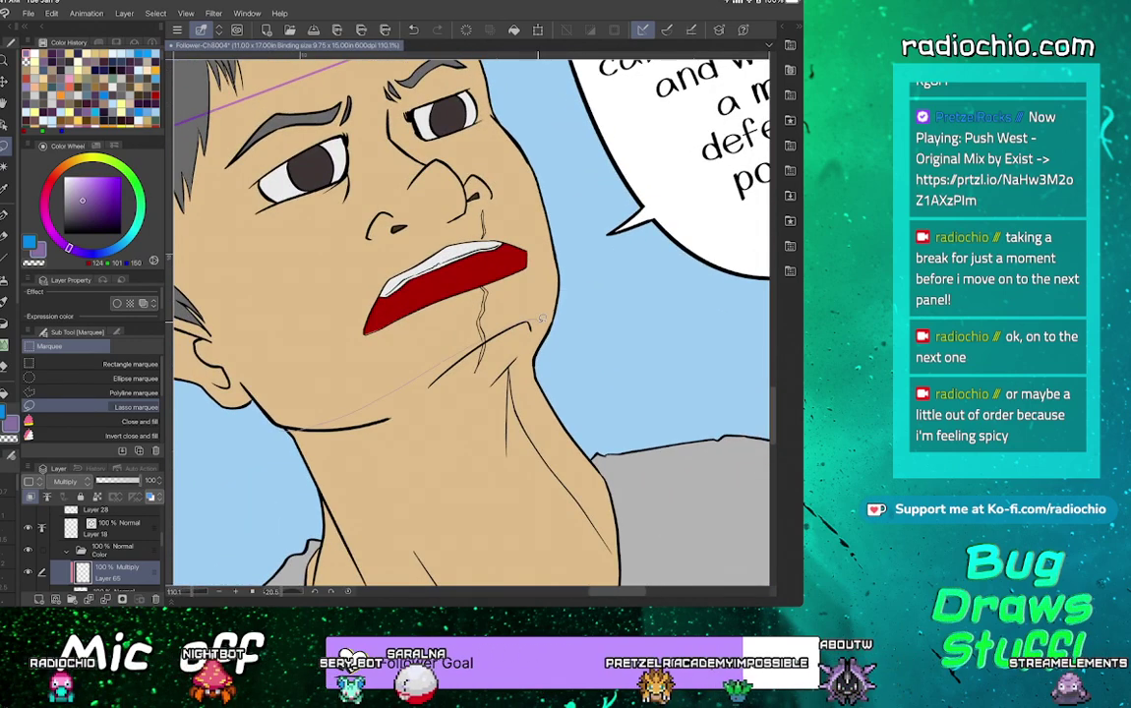
{"action": "left_click_drag", "start_coordinate": [295, 430], "coordinate": [507, 378]}
{"action": "left_click_drag", "start_coordinate": [283, 466], "coordinate": [285, 434]}
{"action": "key", "text": "g"}
{"action": "left_click", "coordinate": [398, 406]}
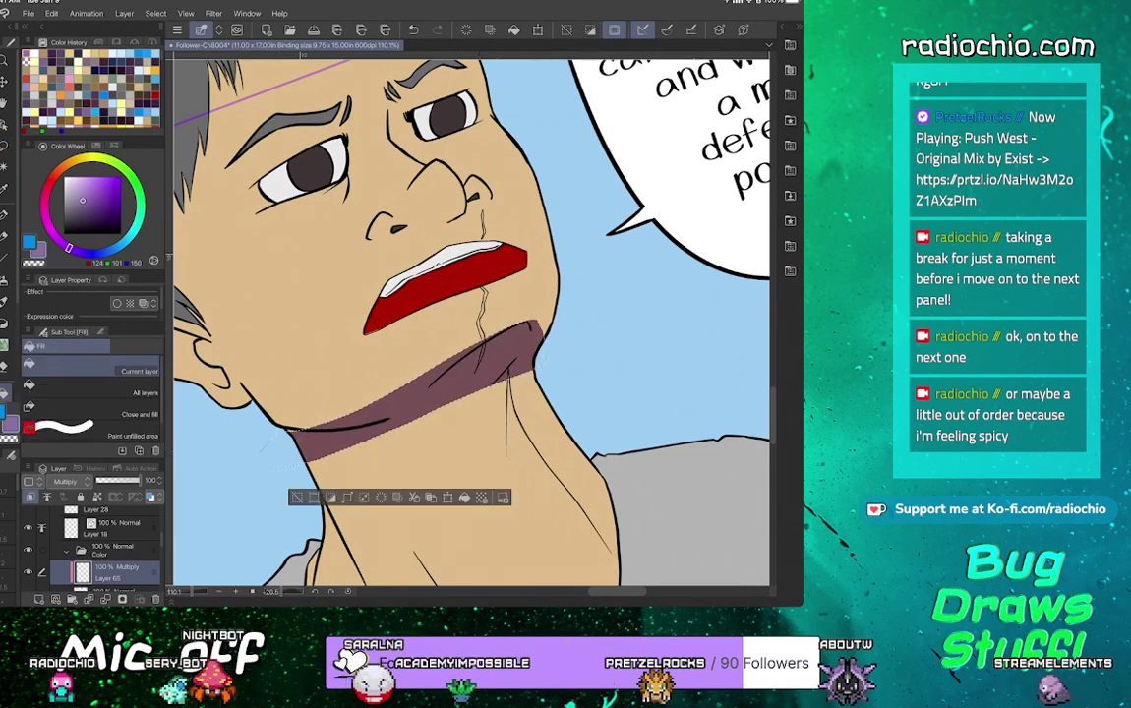
{"action": "key", "text": "ctrl+d"}
Browse the pen brushes for the Lando Calbrusshian (Triangle Tip) brush
{"action": "key", "text": "p"}
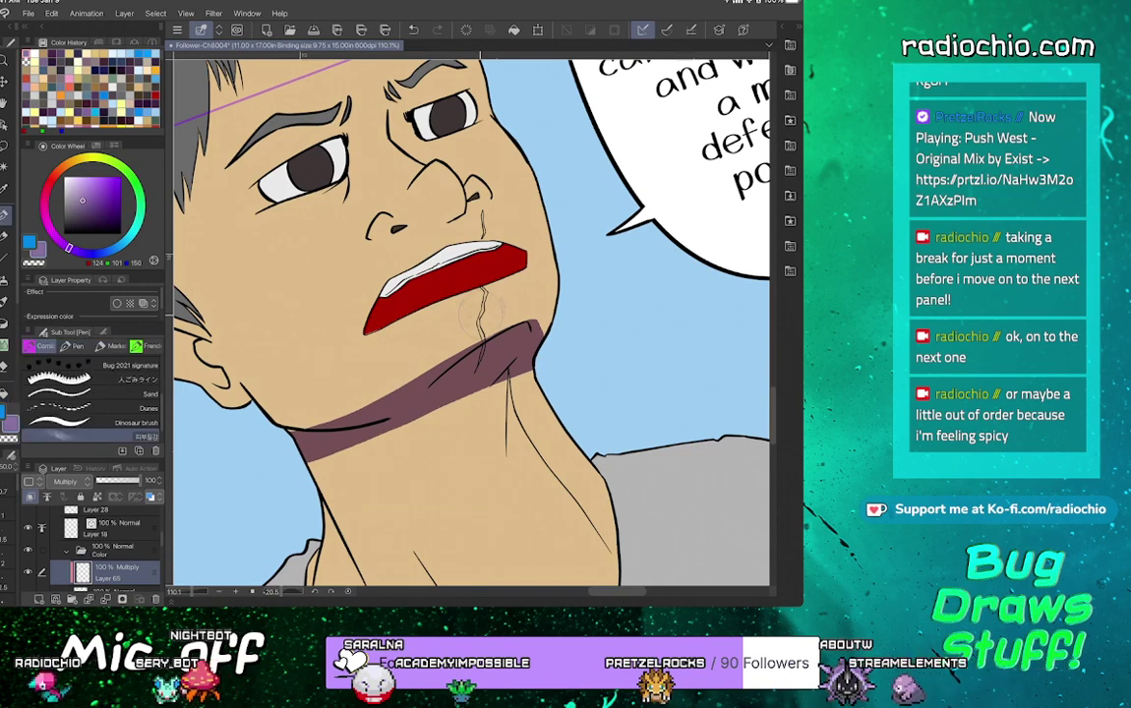
{"action": "left_click", "coordinate": [75, 346]}
{"action": "left_click", "coordinate": [110, 346]}
{"action": "left_click", "coordinate": [145, 346]}
{"action": "left_click", "coordinate": [39, 346]}
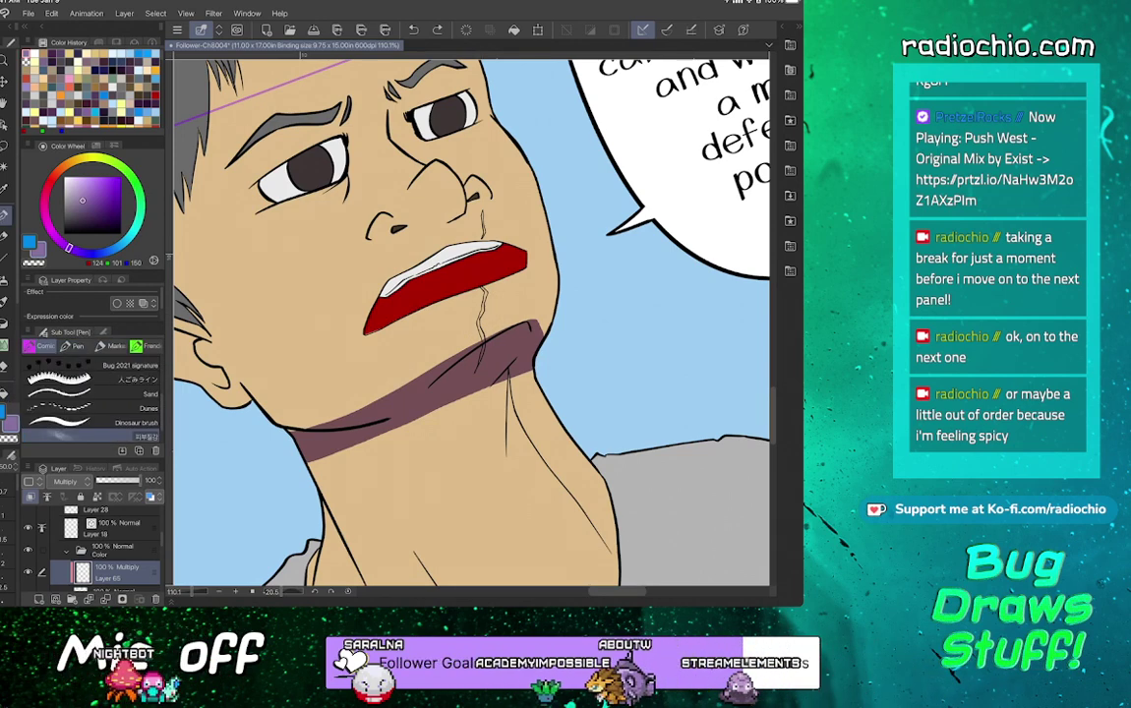
{"action": "left_click", "coordinate": [90, 379]}
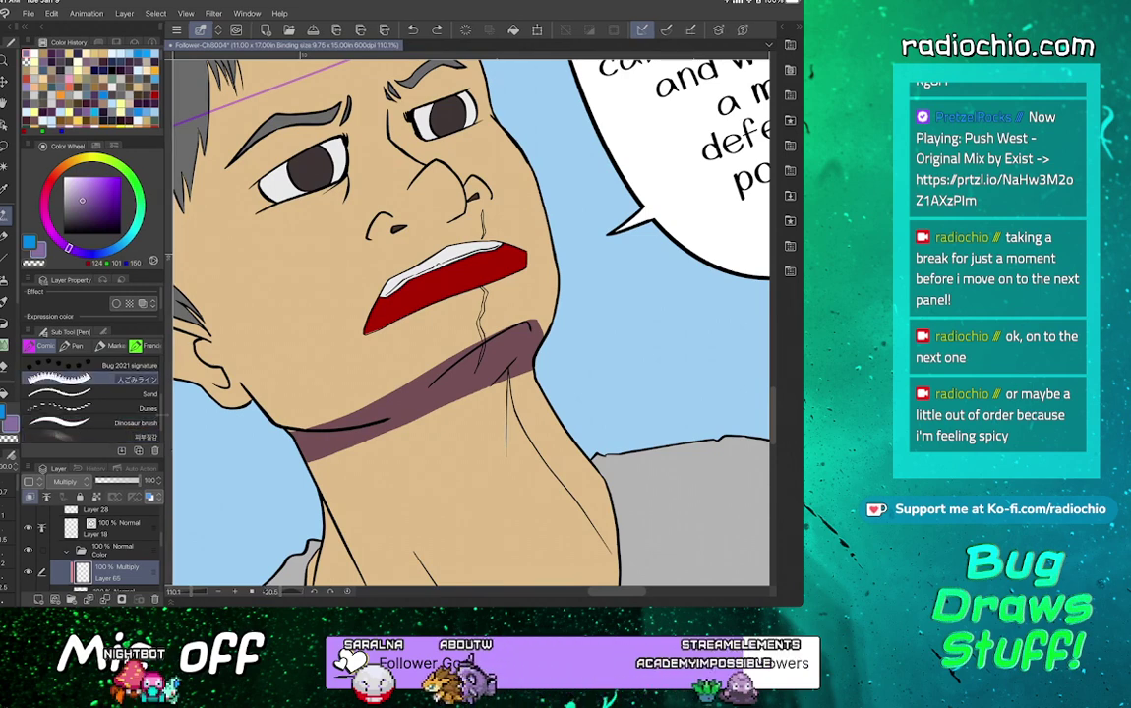
{"action": "scroll", "coordinate": [91, 398], "scroll_direction": "up", "scroll_amount": 5}
{"action": "scroll", "coordinate": [89, 393], "scroll_direction": "up", "scroll_amount": 1}
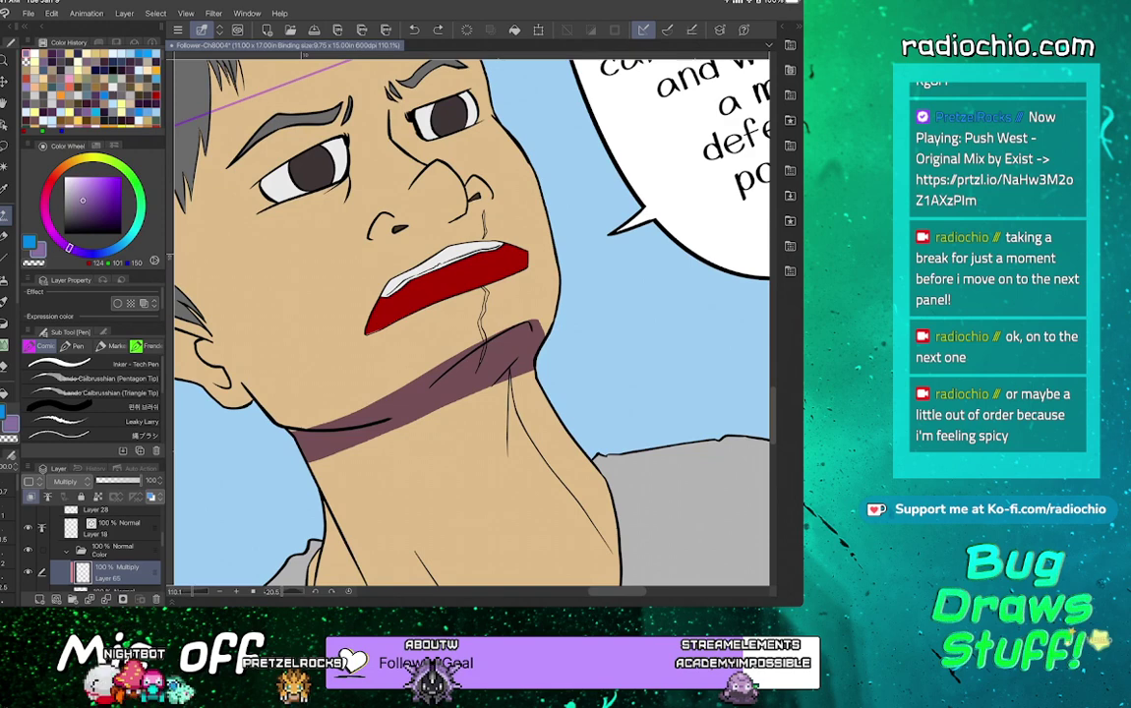
Paint purple shading inside the scar on the chin and above the upper lip with the Lando Calbrusshian (Triangle Tip) pen
{"action": "scroll", "coordinate": [584, 292], "scroll_direction": "up", "scroll_amount": 3}
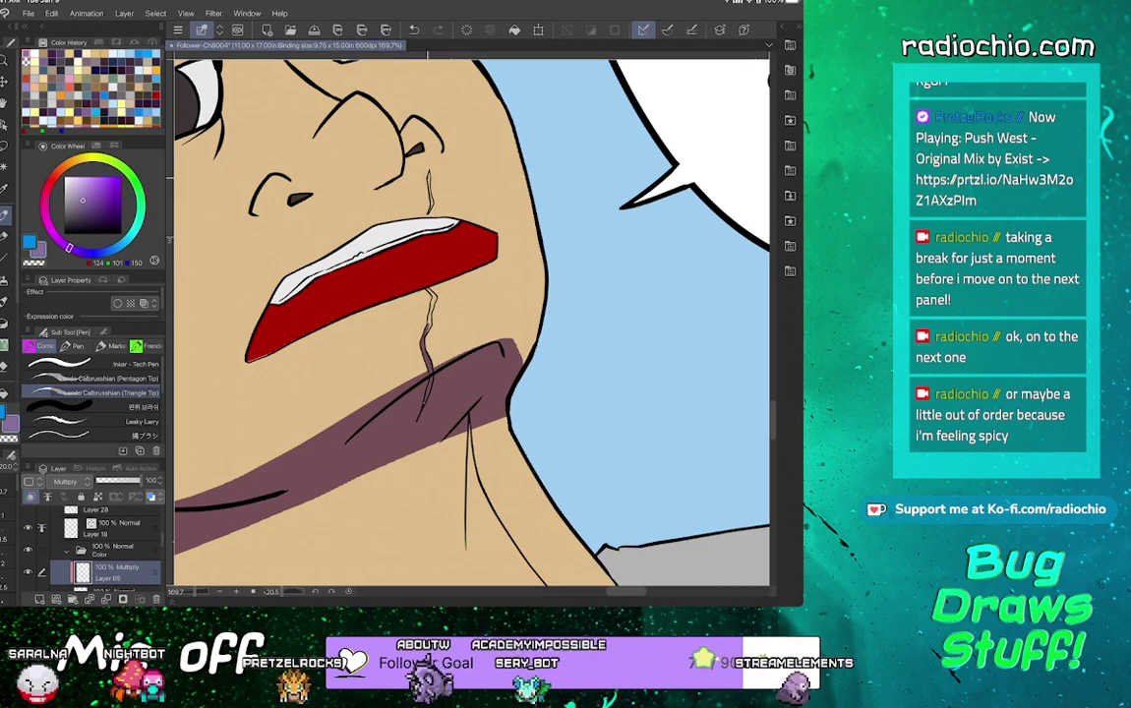
{"action": "scroll", "coordinate": [472, 323], "scroll_direction": "left", "scroll_amount": 2}
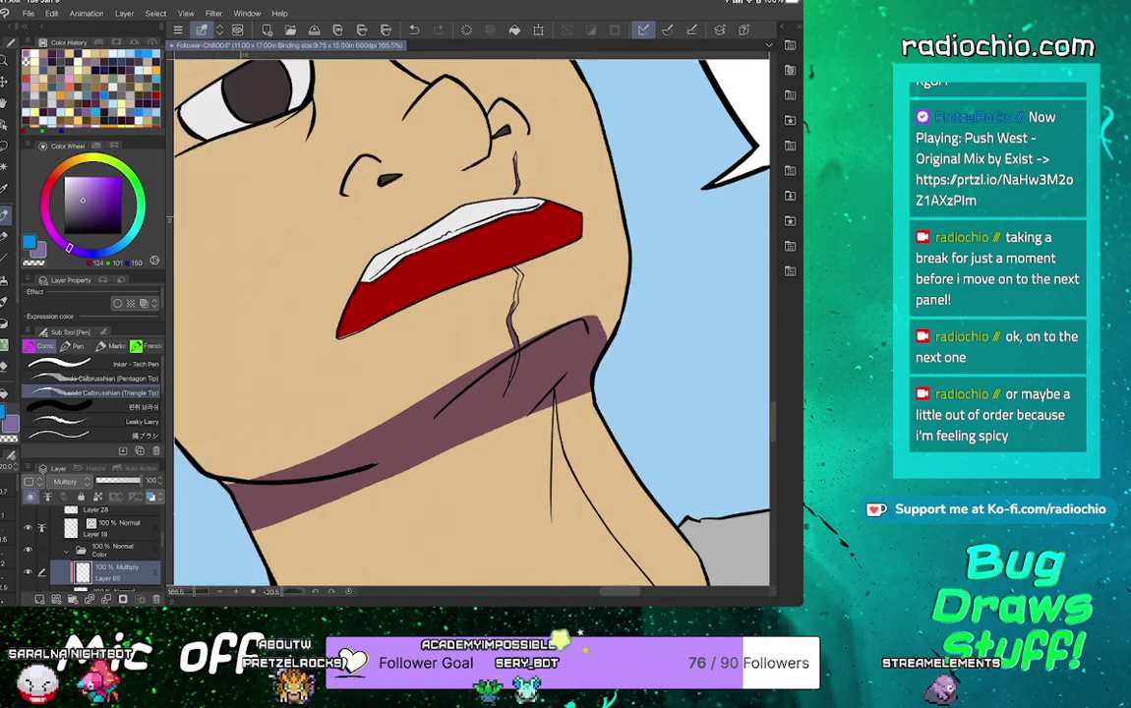
{"action": "scroll", "coordinate": [472, 323], "scroll_direction": "right", "scroll_amount": 1}
{"action": "scroll", "coordinate": [108, 551], "scroll_direction": "down", "scroll_amount": 1}
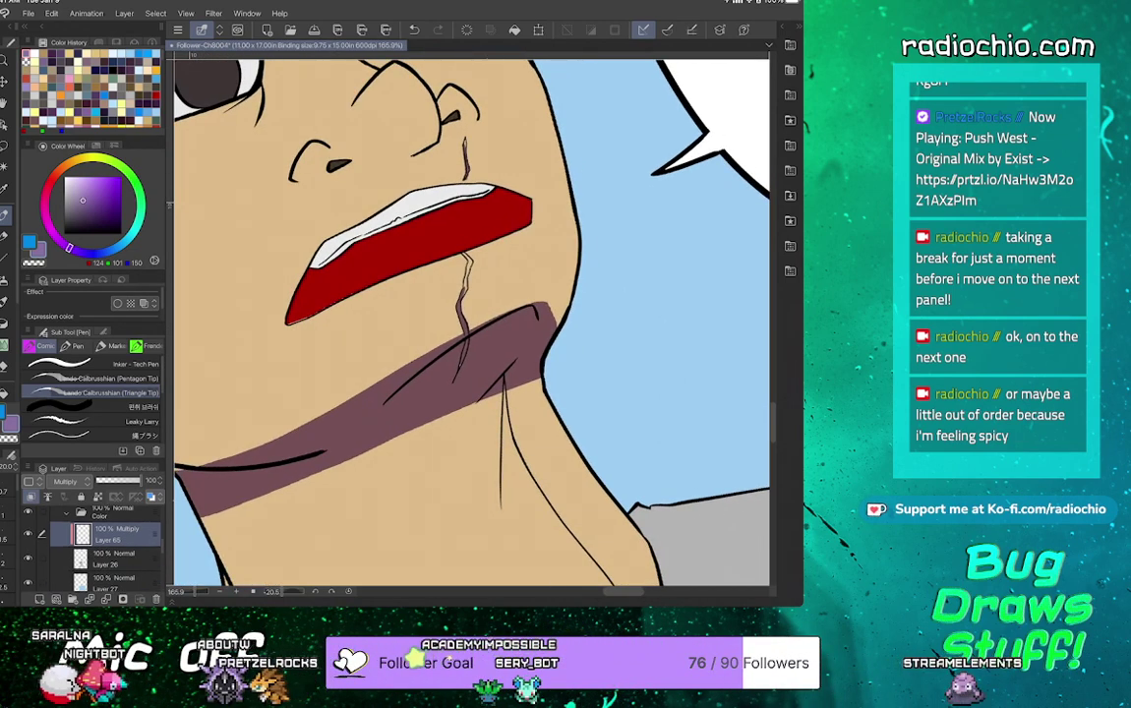
On the flat color layer Layer 26, close the gap along the mouth's lower edge with the sampled mouth red
{"action": "left_click", "coordinate": [113, 559]}
{"action": "left_click", "coordinate": [413, 472], "text": "alt"}
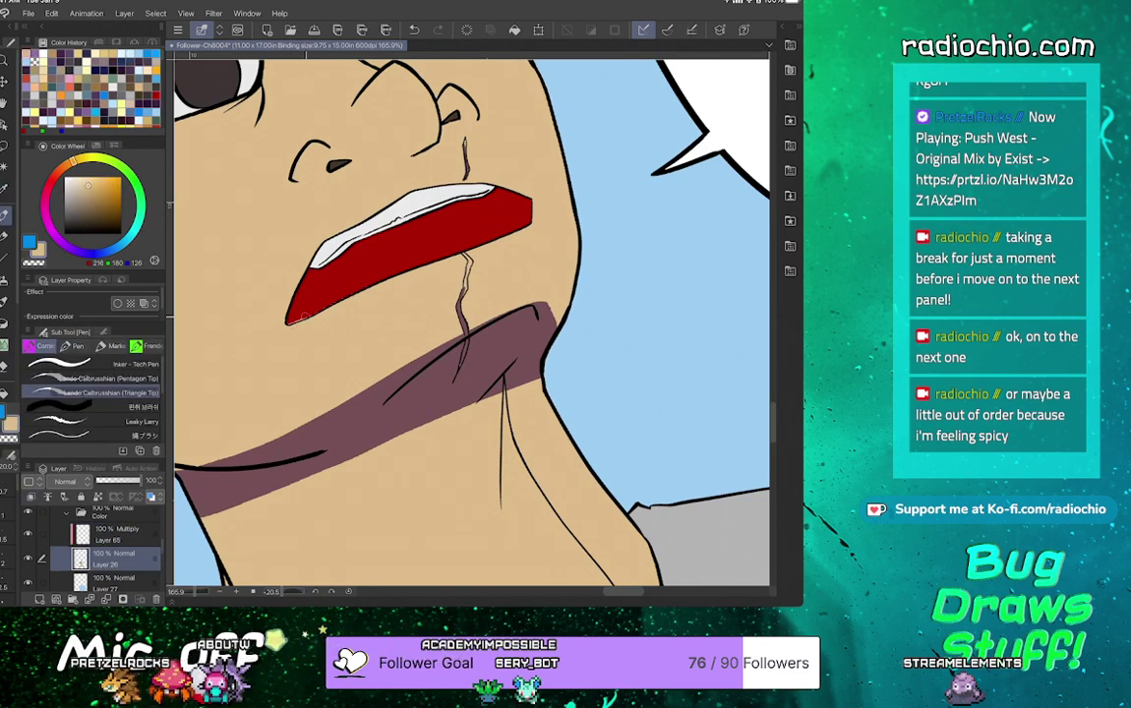
{"action": "left_click", "coordinate": [423, 258], "text": "alt"}
{"action": "scroll", "coordinate": [325, 284], "scroll_direction": "up", "scroll_amount": 5}
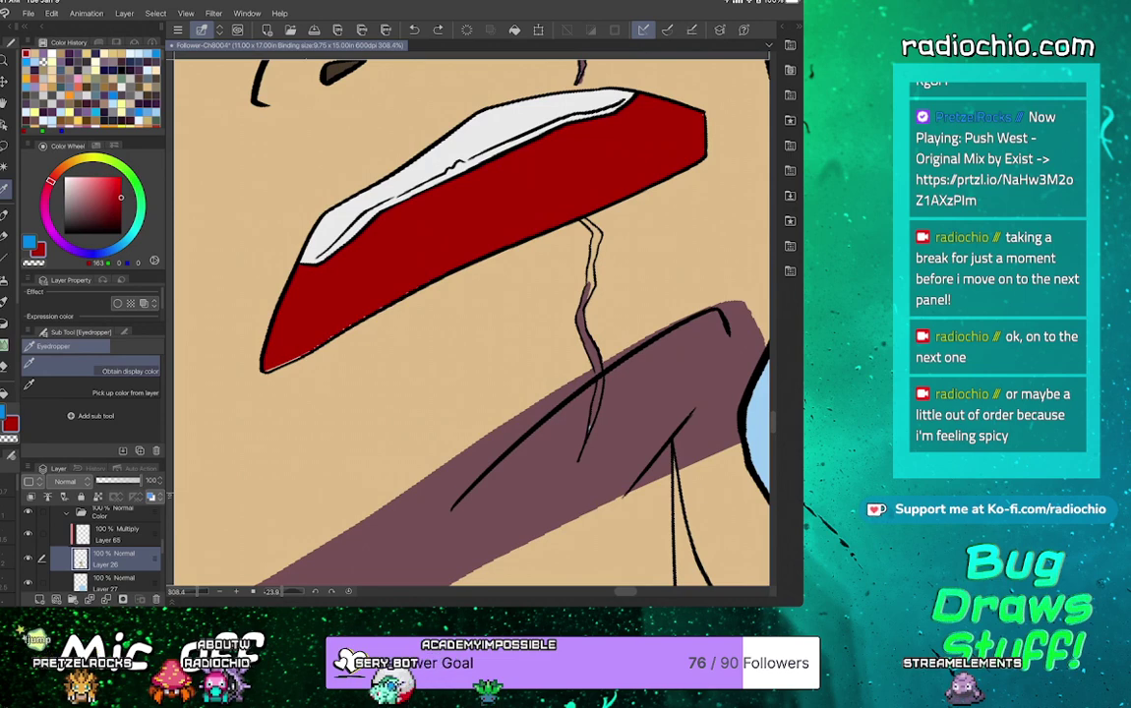
{"action": "key", "text": "p"}
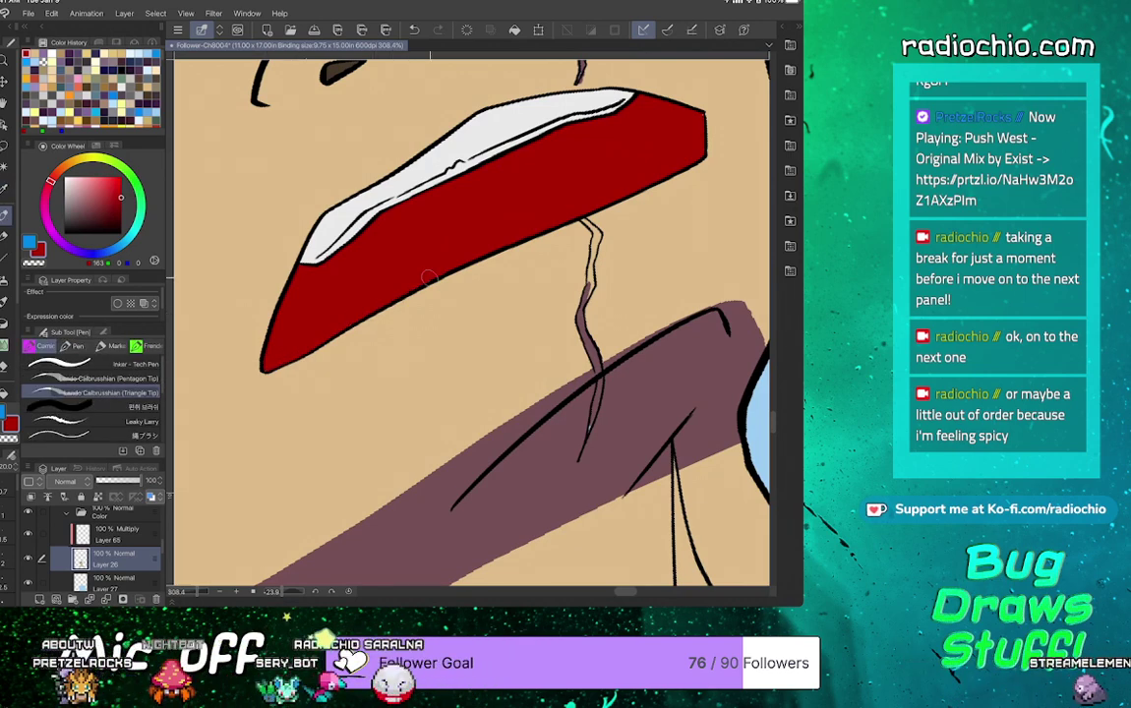
{"action": "scroll", "coordinate": [528, 229], "scroll_direction": "down", "scroll_amount": 3}
{"action": "left_click", "coordinate": [462, 266], "text": "alt"}
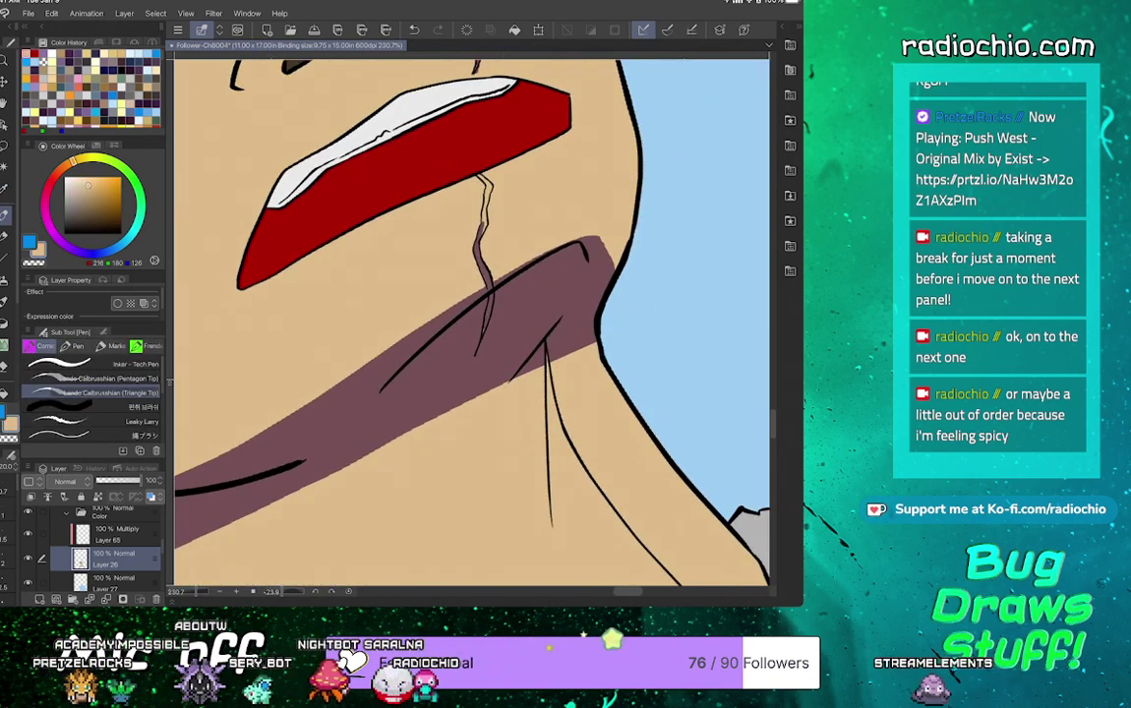
On the Multiply layer, paint shadows along the neck creases below the chin in the purple shadow color (RGB 124, 101, 150)
{"action": "left_click", "coordinate": [116, 534]}
{"action": "key", "text": "alt"}
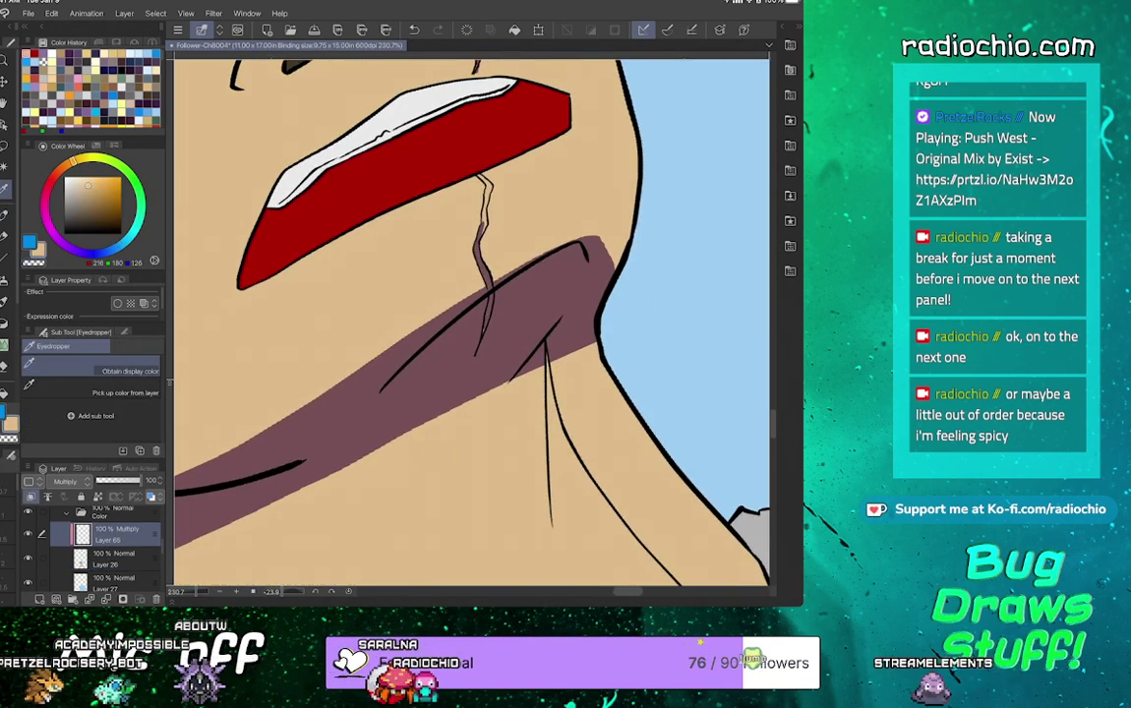
{"action": "key", "text": "alt+c"}
{"action": "key", "text": "F3"}
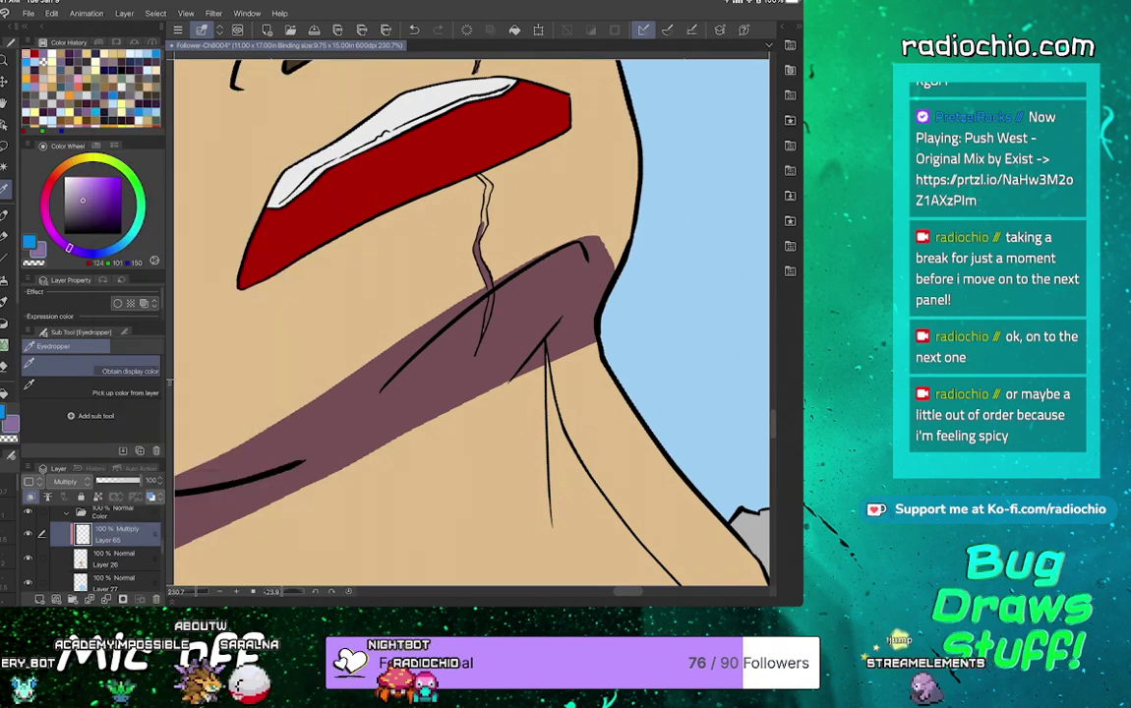
{"action": "key", "text": "p"}
{"action": "scroll", "coordinate": [472, 323], "scroll_direction": "down", "scroll_amount": 2}
{"action": "scroll", "coordinate": [472, 323], "scroll_direction": "up", "scroll_amount": 3}
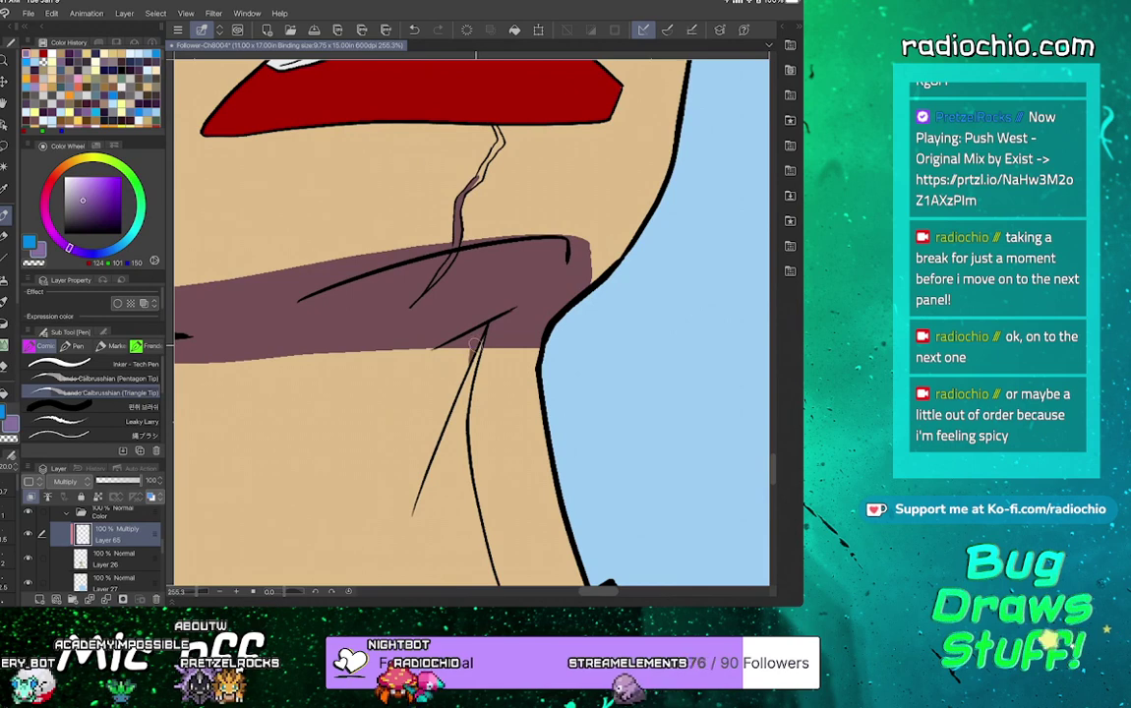
{"action": "left_click_drag", "start_coordinate": [469, 345], "coordinate": [462, 384]}
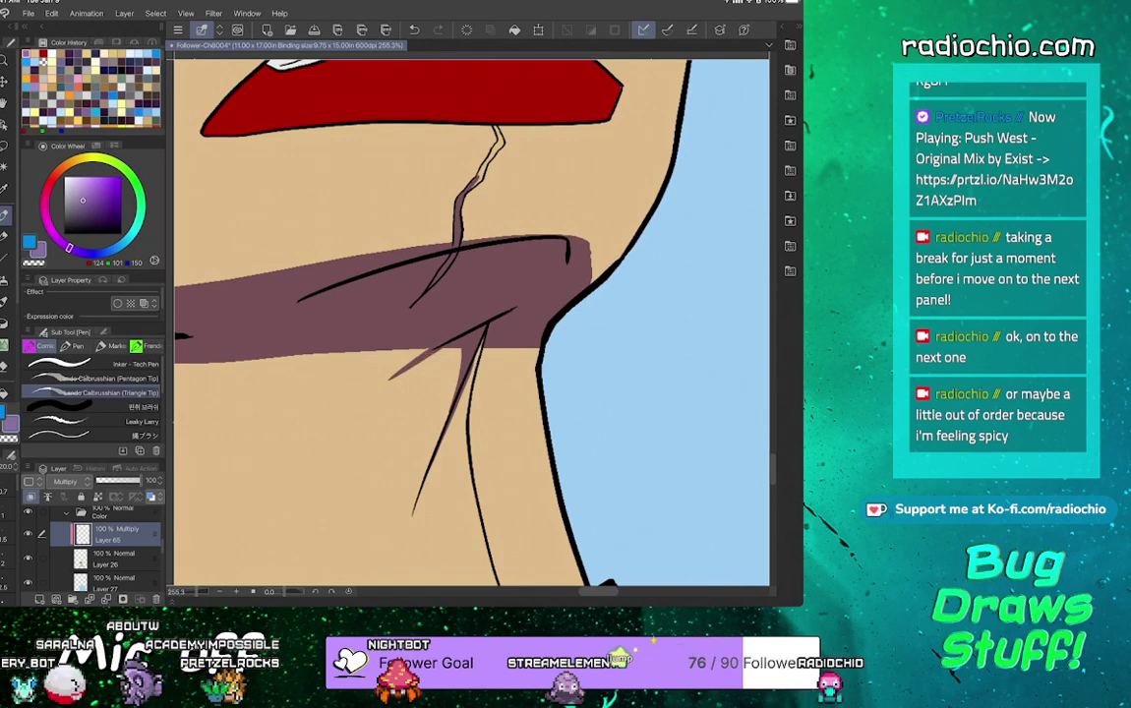
Paint purple shading inside the upper part of the scar, from the lower lip down the chin
{"action": "scroll", "coordinate": [472, 322], "scroll_direction": "down", "scroll_amount": 3}
{"action": "scroll", "coordinate": [472, 322], "scroll_direction": "up", "scroll_amount": 4}
{"action": "scroll", "coordinate": [472, 322], "scroll_direction": "up", "scroll_amount": 1}
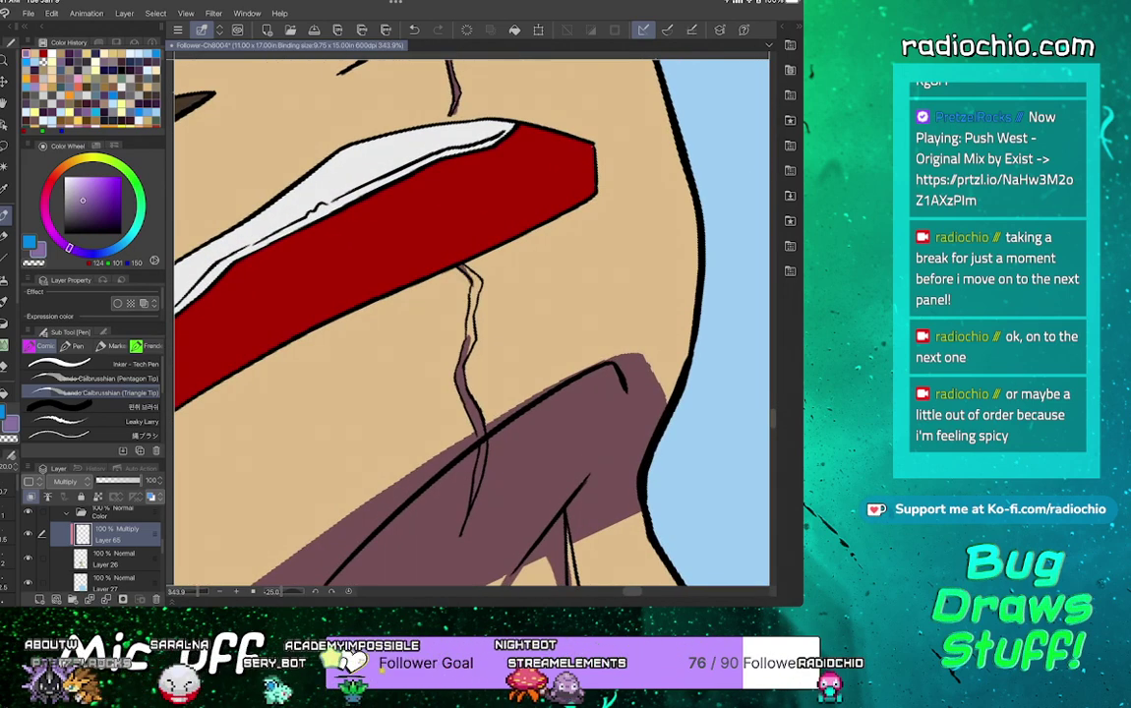
{"action": "scroll", "coordinate": [472, 323], "scroll_direction": "down", "scroll_amount": 2}
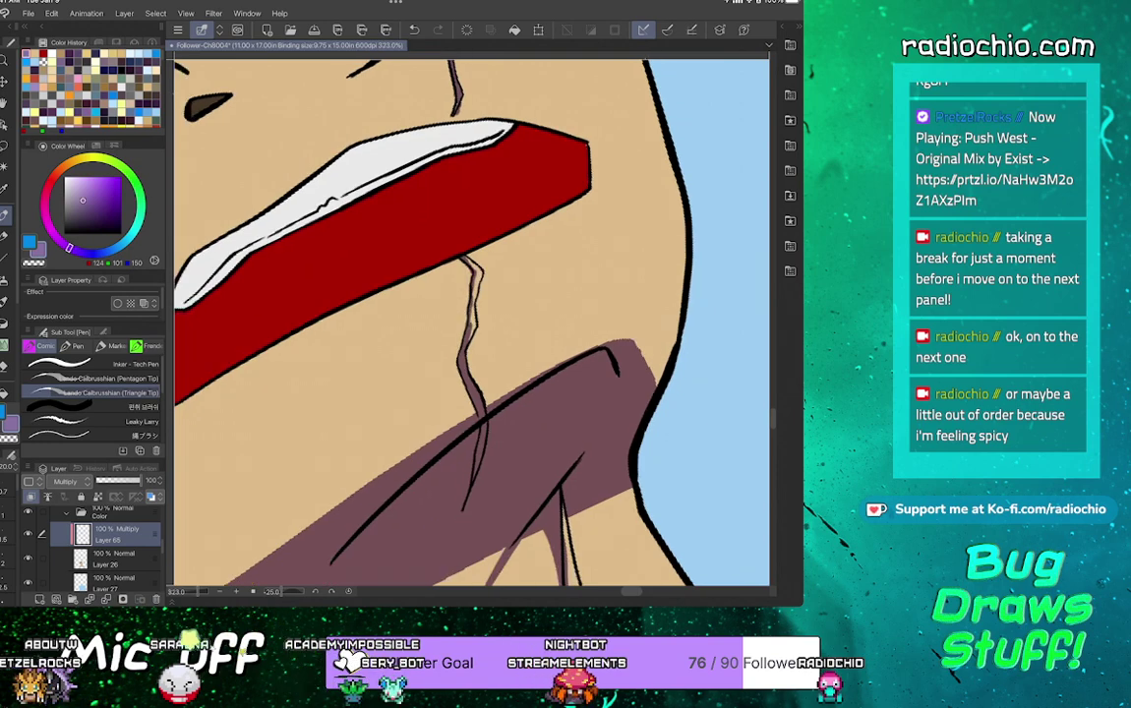
{"action": "scroll", "coordinate": [472, 323], "scroll_direction": "up", "scroll_amount": 2}
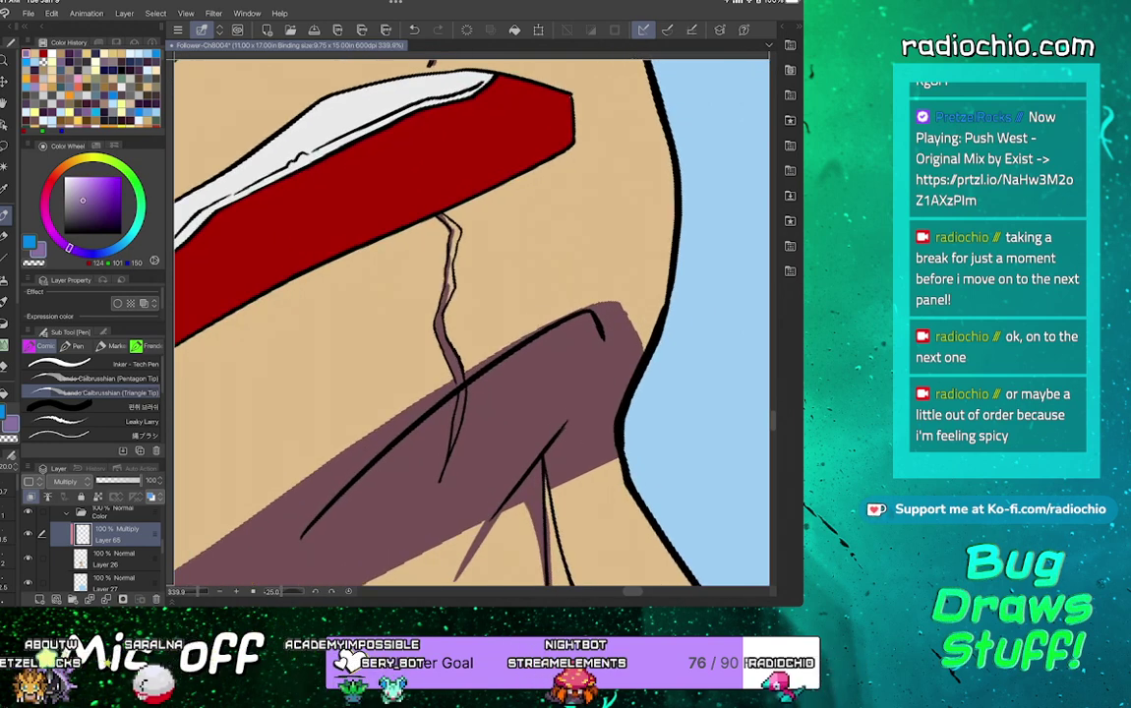
{"action": "left_click_drag", "start_coordinate": [472, 323], "coordinate": [534, 300]}
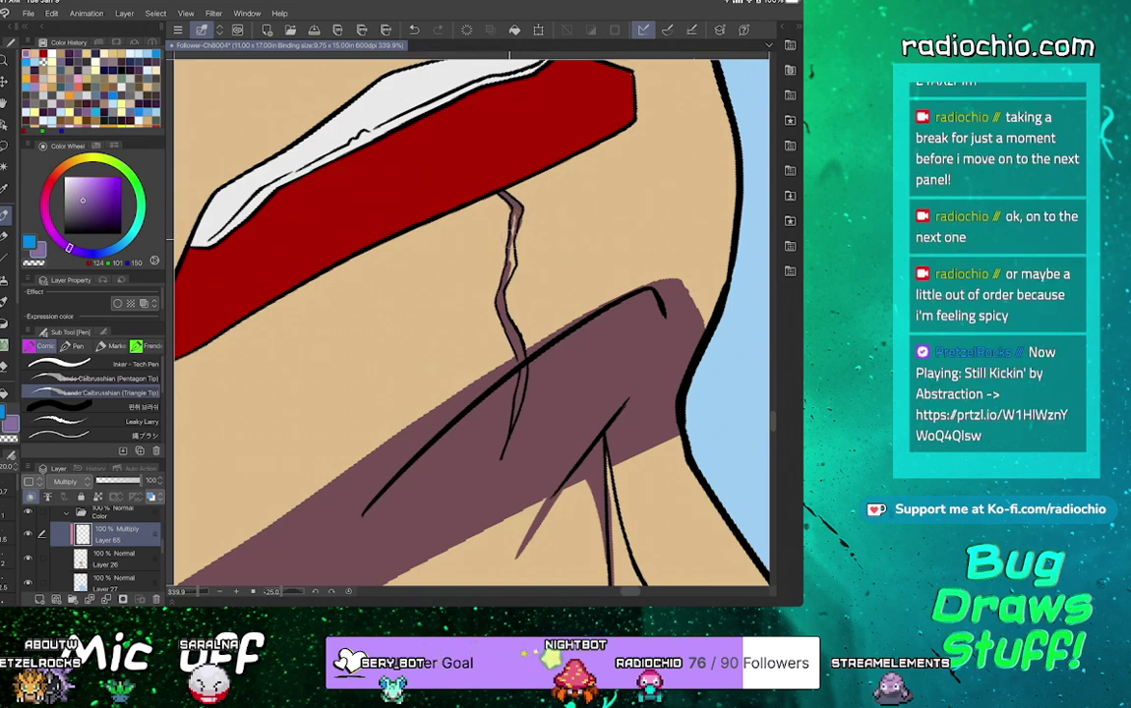
Paint a thin purple shadow under the lower lip and short crease strokes on both sides of the chin scar
{"action": "scroll", "coordinate": [472, 323], "scroll_direction": "down", "scroll_amount": 2}
{"action": "scroll", "coordinate": [472, 324], "scroll_direction": "down", "scroll_amount": 1}
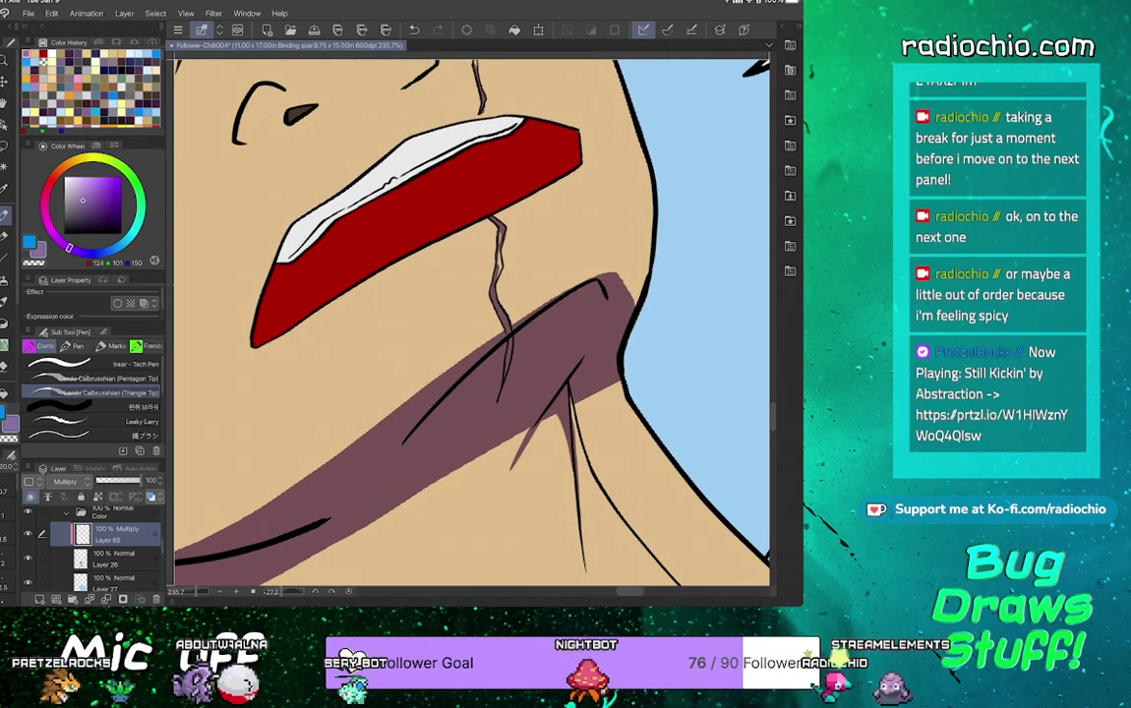
{"action": "left_click_drag", "start_coordinate": [263, 346], "coordinate": [586, 167]}
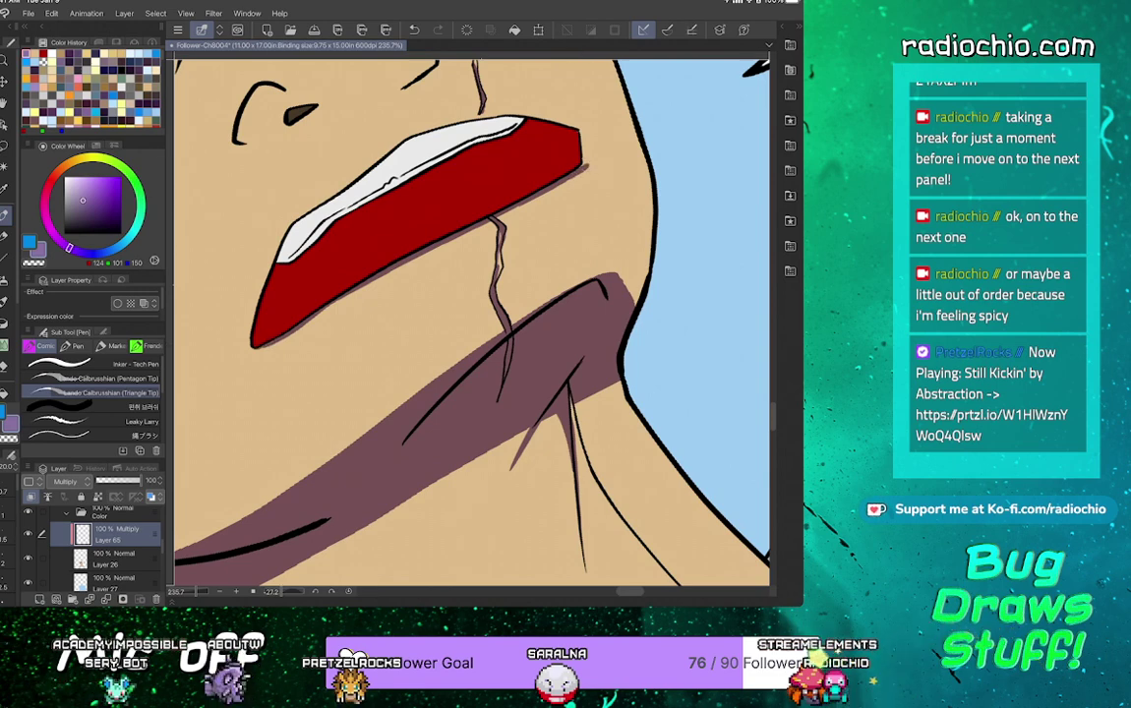
{"action": "left_click_drag", "start_coordinate": [419, 300], "coordinate": [566, 232]}
{"action": "mouse_move", "coordinate": [459, 296]}
{"action": "left_mouse_down"}
{"action": "mouse_move", "coordinate": [489, 267]}
{"action": "mouse_move", "coordinate": [544, 245]}
{"action": "left_mouse_up"}
Shade the upper and lower edges of the teeth with thin purple strokes
{"action": "scroll", "coordinate": [481, 323], "scroll_direction": "up", "scroll_amount": 1}
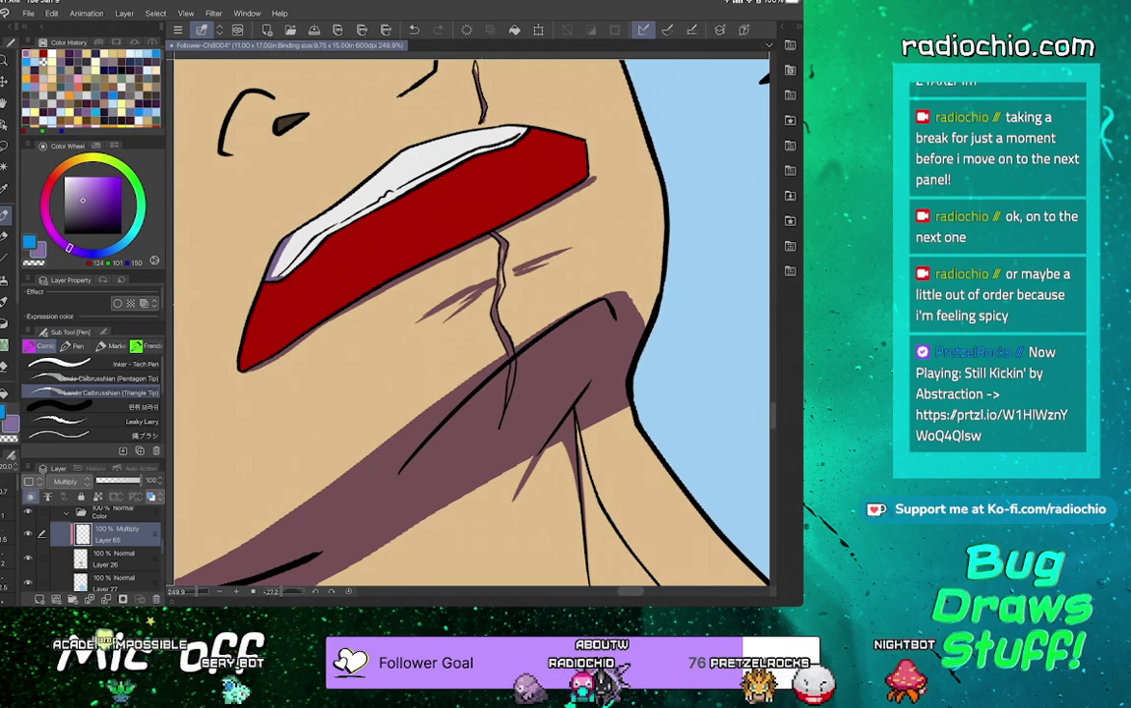
{"action": "left_click_drag", "start_coordinate": [325, 216], "coordinate": [399, 157]}
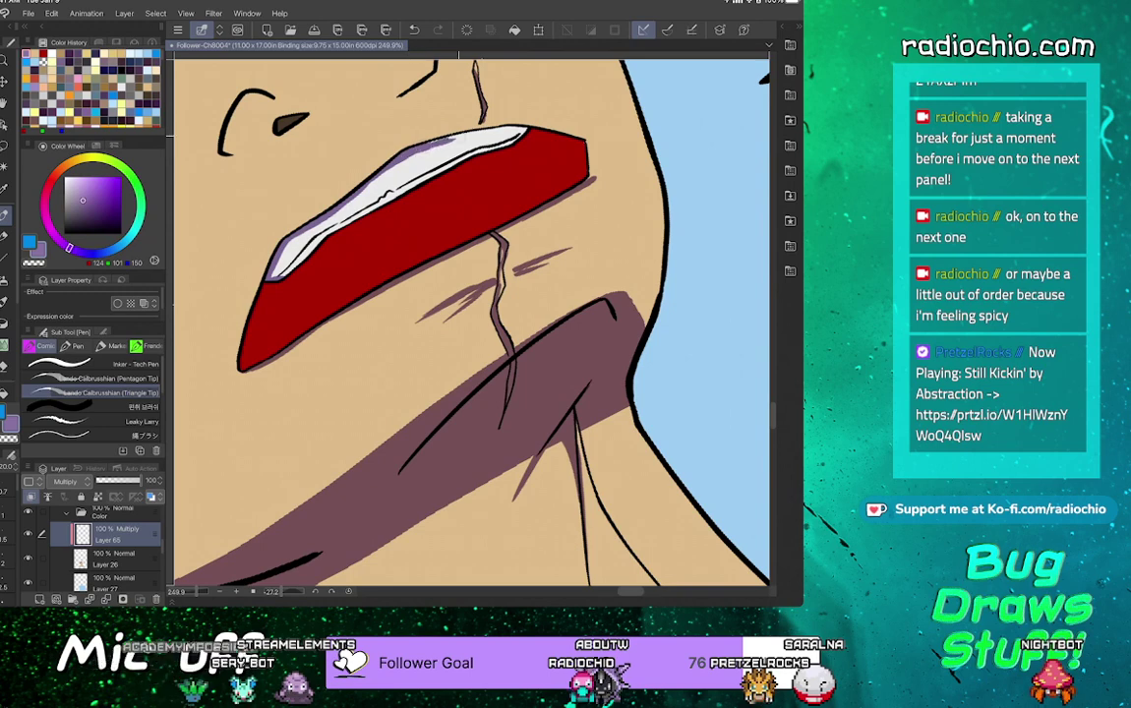
{"action": "scroll", "coordinate": [472, 323], "scroll_direction": "up", "scroll_amount": 3}
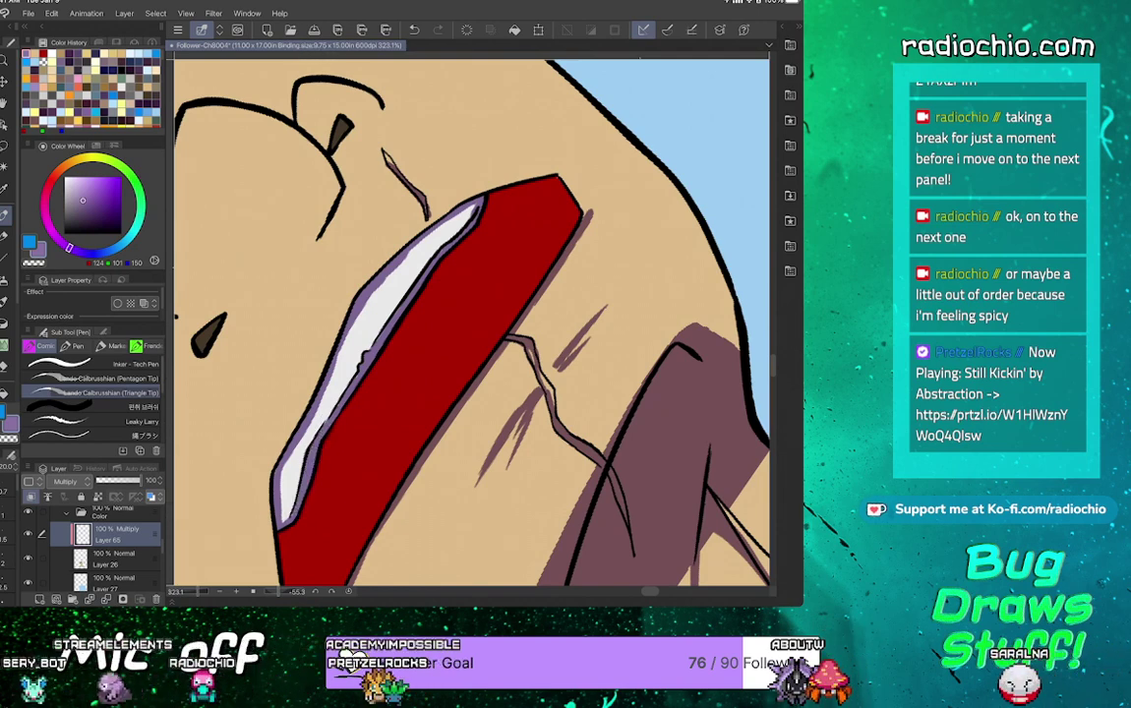
{"action": "left_click_drag", "start_coordinate": [508, 337], "coordinate": [482, 313]}
Lasso around the mouth and fill both sides of its red interior with purple shadow, leaving a lighter wedge in the middle
{"action": "scroll", "coordinate": [472, 323], "scroll_direction": "down", "scroll_amount": 3}
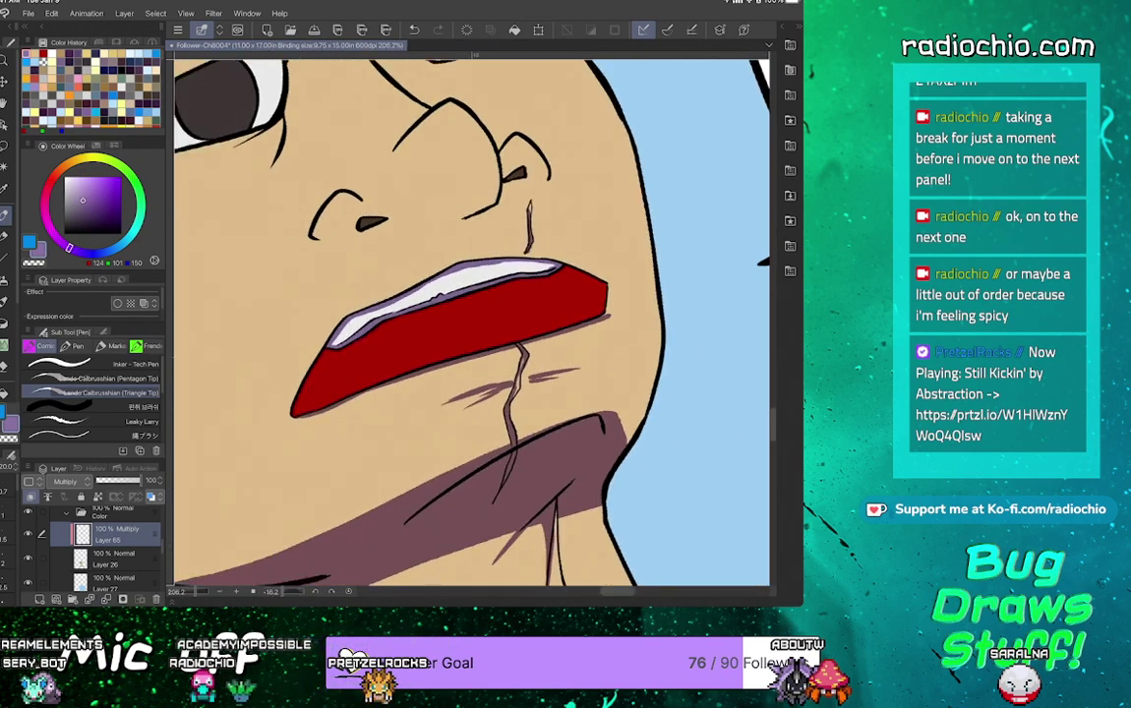
{"action": "key", "text": "m"}
{"action": "mouse_move", "coordinate": [431, 312]}
{"action": "left_mouse_down"}
{"action": "mouse_move", "coordinate": [411, 360]}
{"action": "mouse_move", "coordinate": [285, 359]}
{"action": "mouse_move", "coordinate": [600, 234]}
{"action": "mouse_move", "coordinate": [460, 294]}
{"action": "left_mouse_up"}
{"action": "key", "text": "g"}
{"action": "left_click", "coordinate": [531, 305]}
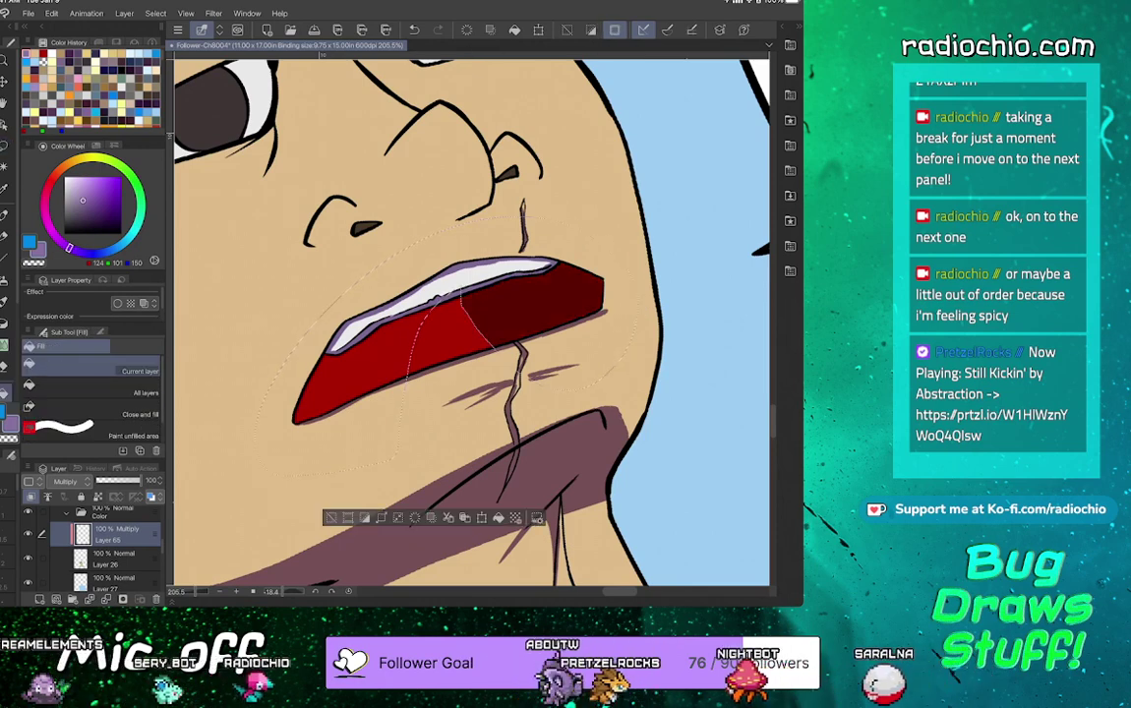
{"action": "left_click", "coordinate": [366, 361]}
Paint purple shadows with the pen under the nose tip and around both nostrils
{"action": "scroll", "coordinate": [484, 368], "scroll_direction": "up", "scroll_amount": 3}
{"action": "key", "text": "p"}
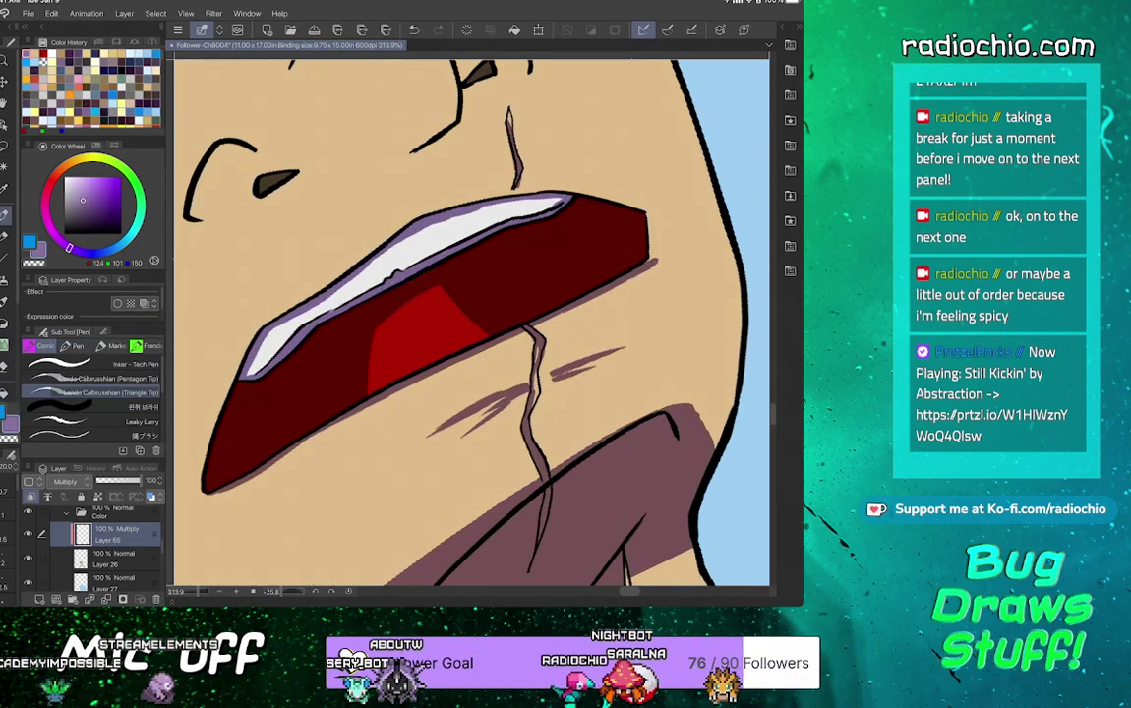
{"action": "scroll", "coordinate": [472, 324], "scroll_direction": "down", "scroll_amount": 2}
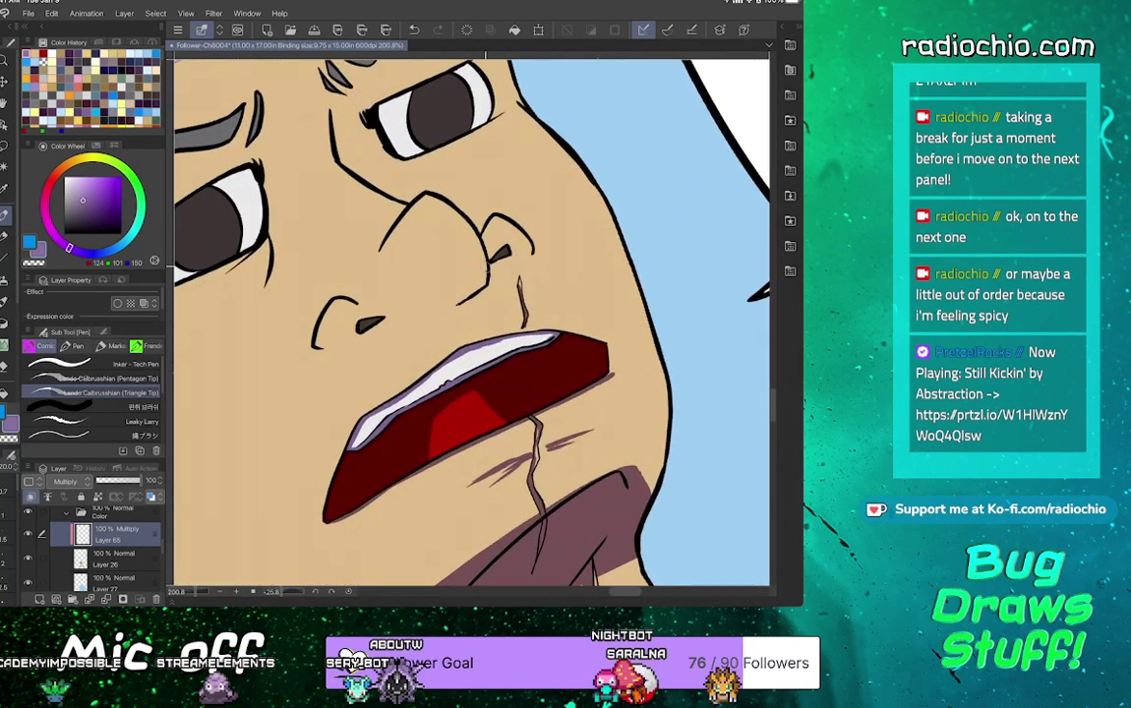
{"action": "mouse_move", "coordinate": [444, 305]}
{"action": "left_mouse_down"}
{"action": "mouse_move", "coordinate": [429, 311]}
{"action": "mouse_move", "coordinate": [531, 253]}
{"action": "mouse_move", "coordinate": [524, 243]}
{"action": "left_mouse_up"}
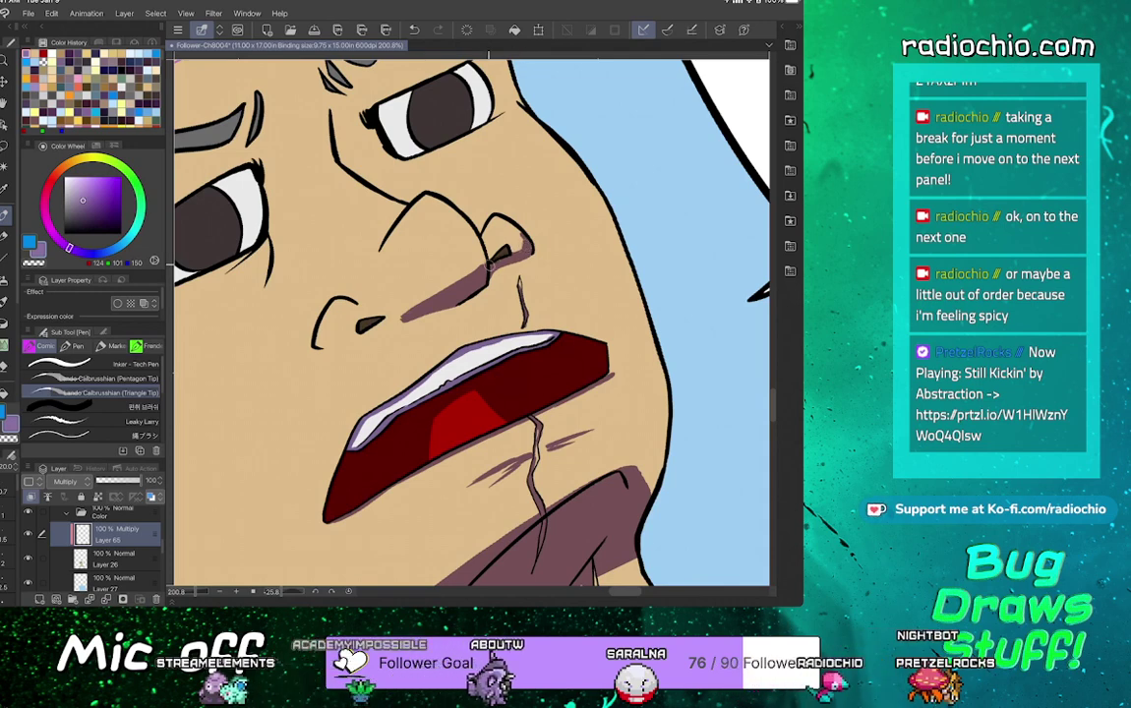
{"action": "mouse_move", "coordinate": [317, 349]}
{"action": "left_mouse_down"}
{"action": "mouse_move", "coordinate": [389, 317]}
{"action": "mouse_move", "coordinate": [379, 328]}
{"action": "left_mouse_up"}
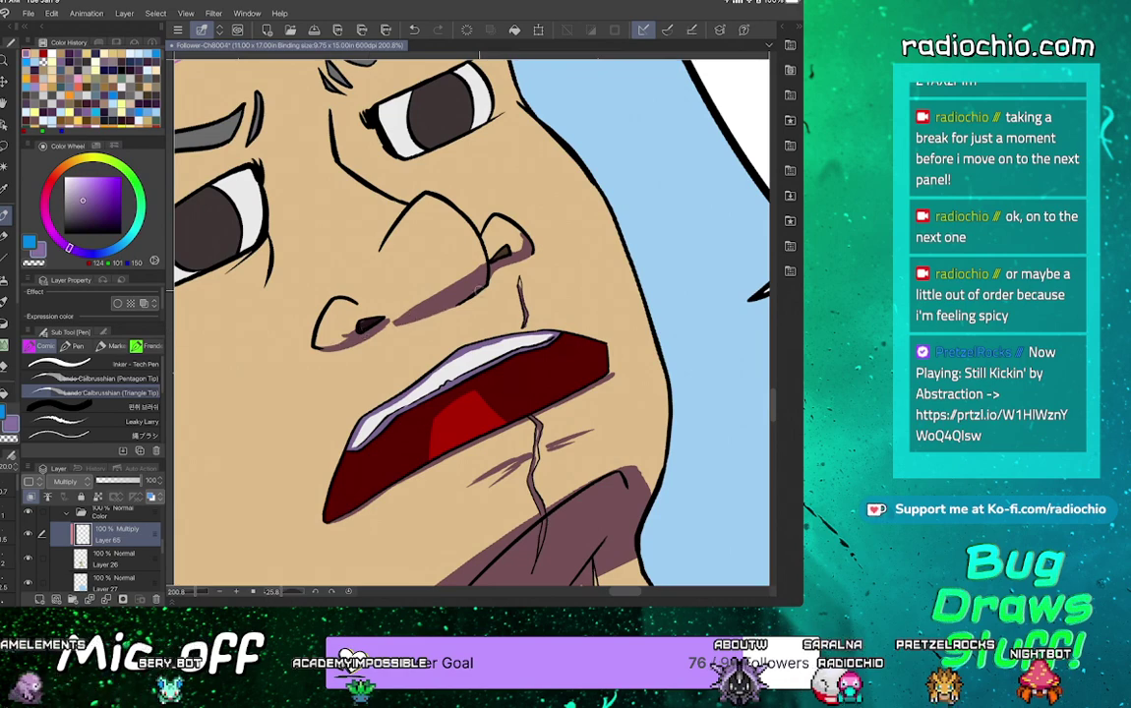
Lasso a shadow shape along the jawline from the ear to the chin, fill it with the purple, and clear the selection
{"action": "scroll", "coordinate": [472, 322], "scroll_direction": "down", "scroll_amount": 3}
{"action": "scroll", "coordinate": [472, 322], "scroll_direction": "up", "scroll_amount": 2}
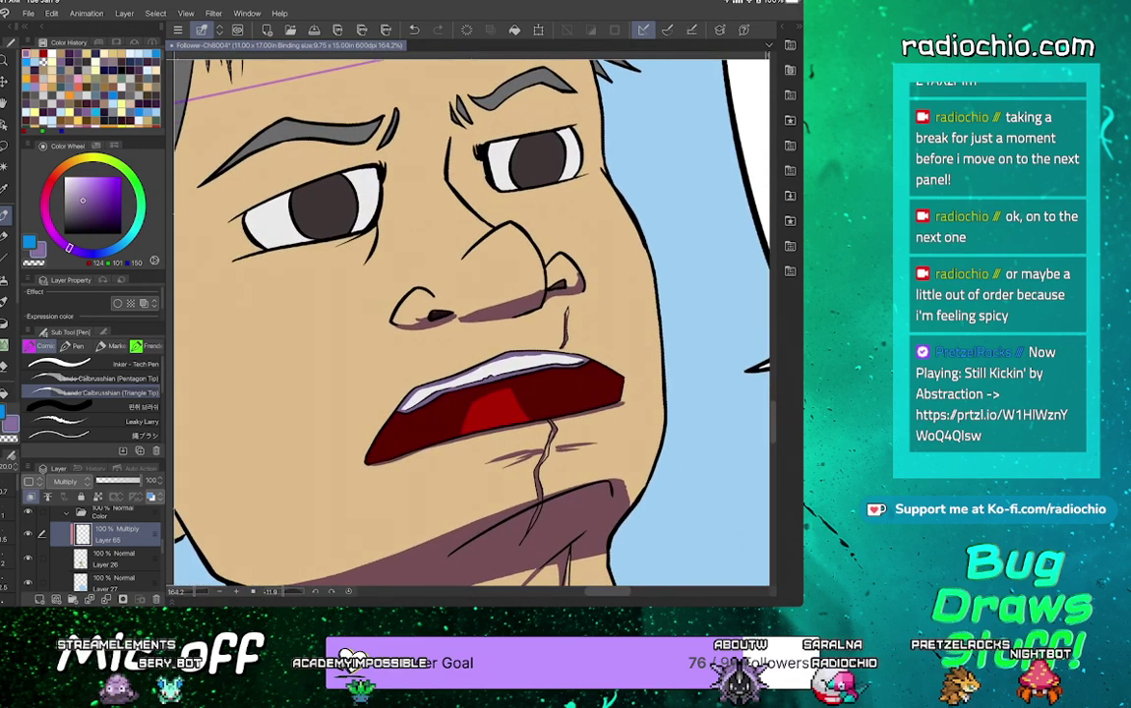
{"action": "scroll", "coordinate": [473, 322], "scroll_direction": "down", "scroll_amount": 4}
{"action": "scroll", "coordinate": [472, 323], "scroll_direction": "up", "scroll_amount": 2}
{"action": "key", "text": "m"}
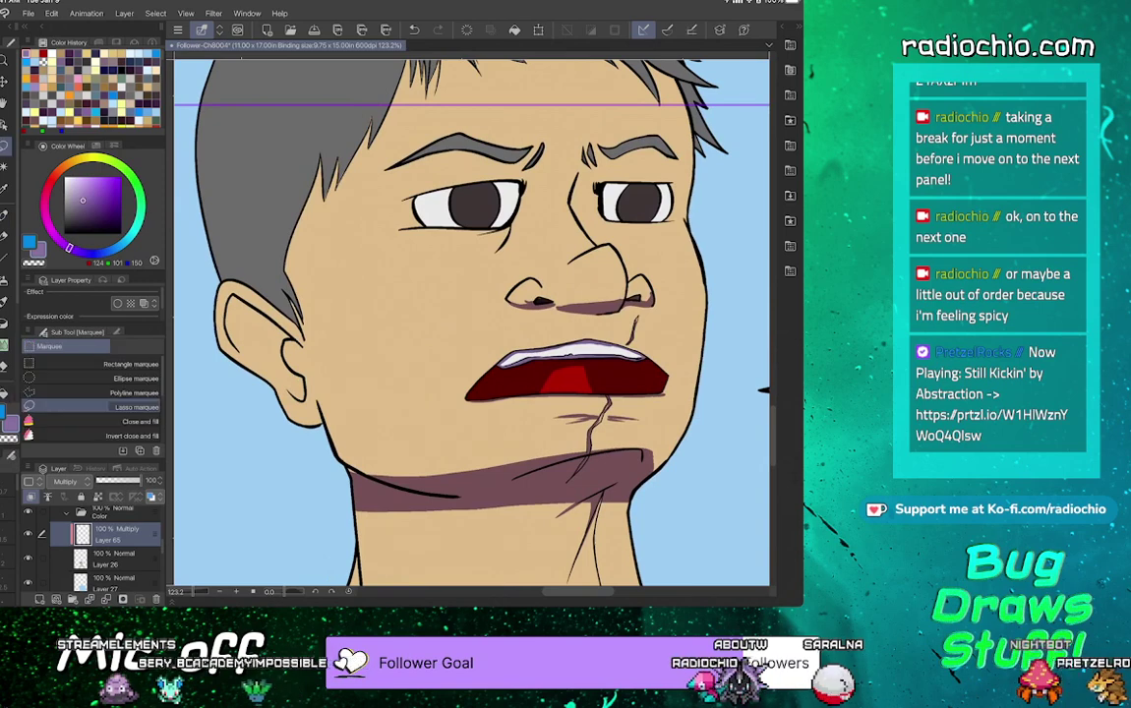
{"action": "mouse_move", "coordinate": [280, 282]}
{"action": "left_mouse_down"}
{"action": "mouse_move", "coordinate": [389, 478]}
{"action": "mouse_move", "coordinate": [321, 470]}
{"action": "left_mouse_up"}
{"action": "key", "text": "g"}
{"action": "key", "text": "g"}
{"action": "left_click", "coordinate": [352, 467]}
{"action": "key", "text": "ctrl+d"}
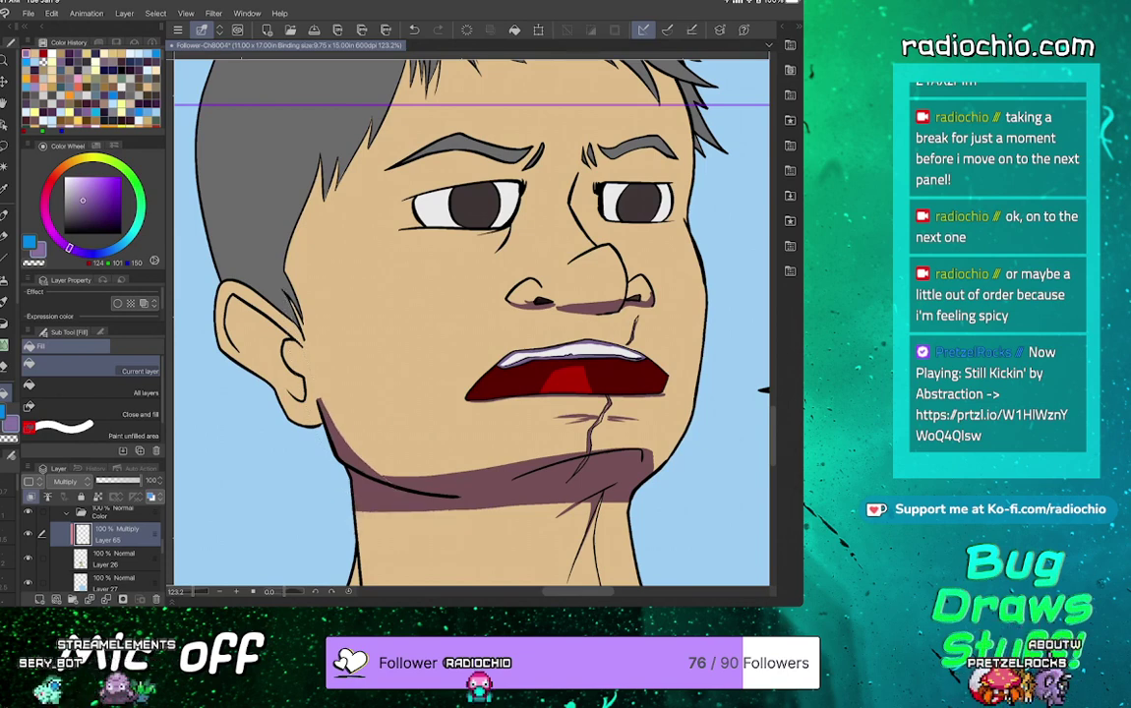
Lasso a shadow shape under the ear's upper rim, fill it with the purple, and clear the selection
{"action": "key", "text": "p"}
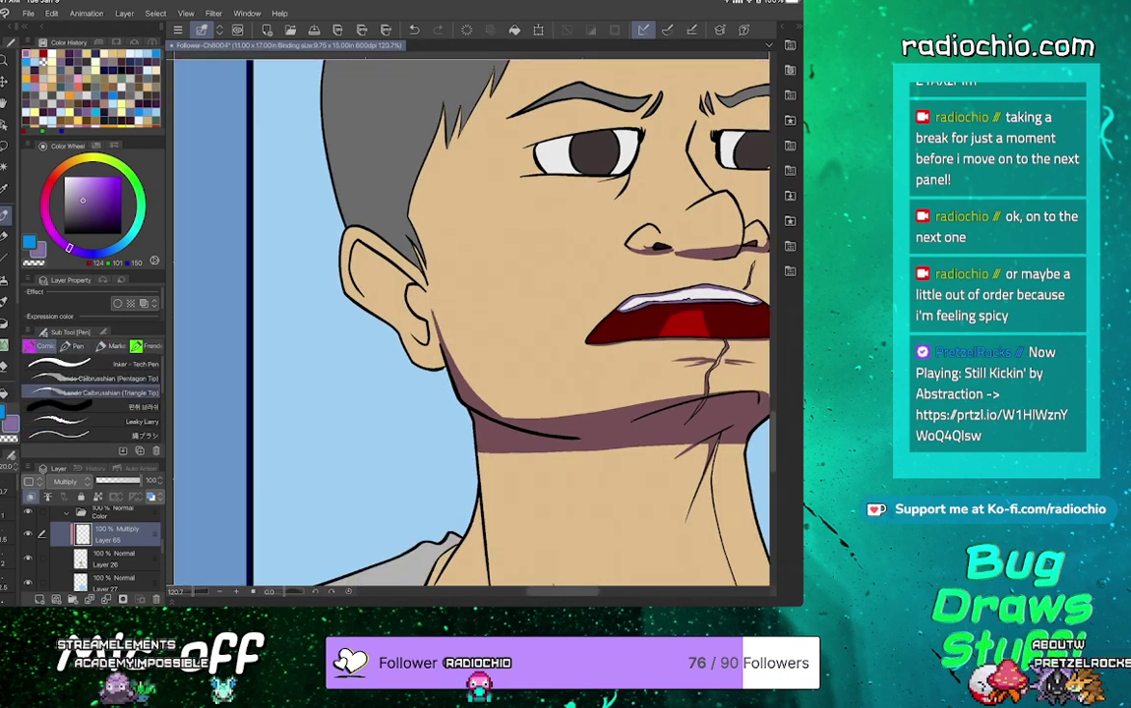
{"action": "scroll", "coordinate": [394, 325], "scroll_direction": "up", "scroll_amount": 3}
{"action": "scroll", "coordinate": [393, 324], "scroll_direction": "up", "scroll_amount": 3}
{"action": "key", "text": "g"}
{"action": "key", "text": "m"}
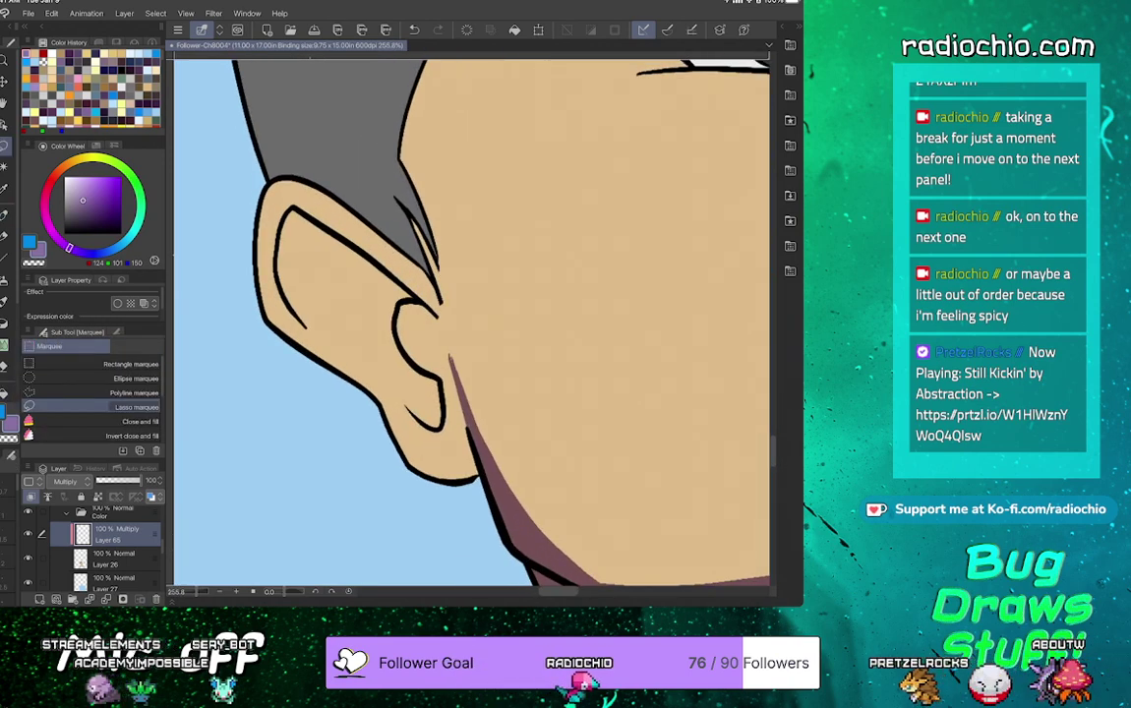
{"action": "mouse_move", "coordinate": [292, 311]}
{"action": "left_mouse_down"}
{"action": "mouse_move", "coordinate": [328, 258]}
{"action": "mouse_move", "coordinate": [464, 286]}
{"action": "mouse_move", "coordinate": [287, 259]}
{"action": "left_mouse_up"}
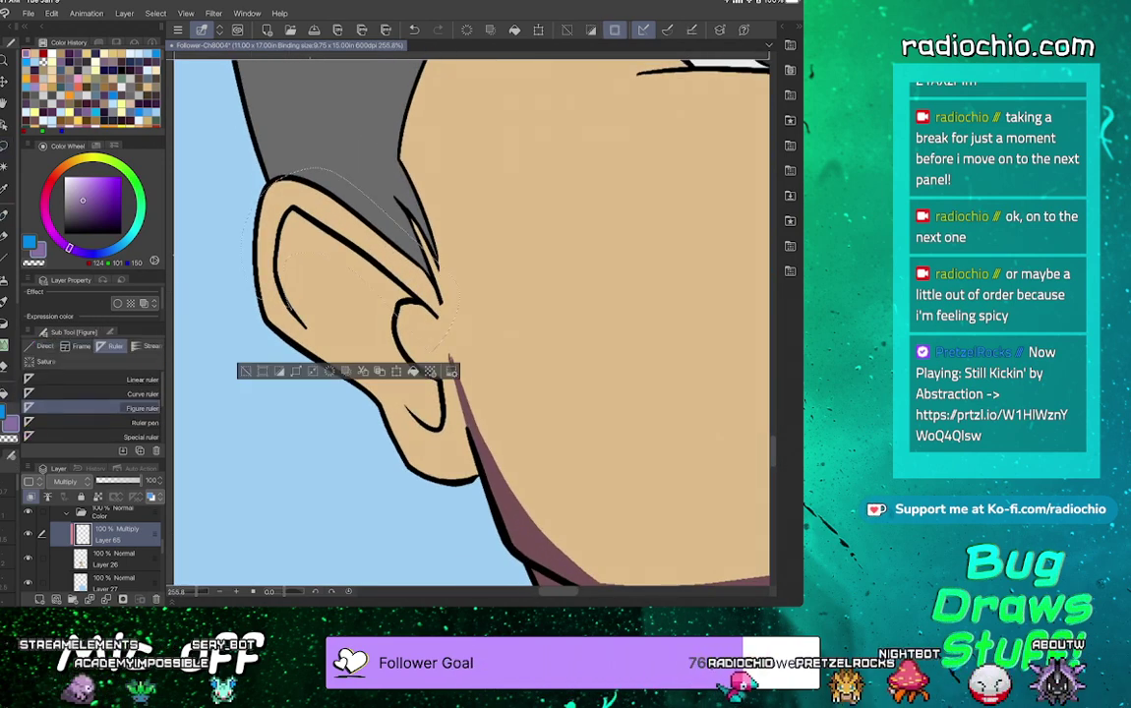
{"action": "key", "text": "g"}
{"action": "left_click", "coordinate": [324, 250]}
{"action": "key", "text": "ctrl+d"}
{"action": "key", "text": "u"}
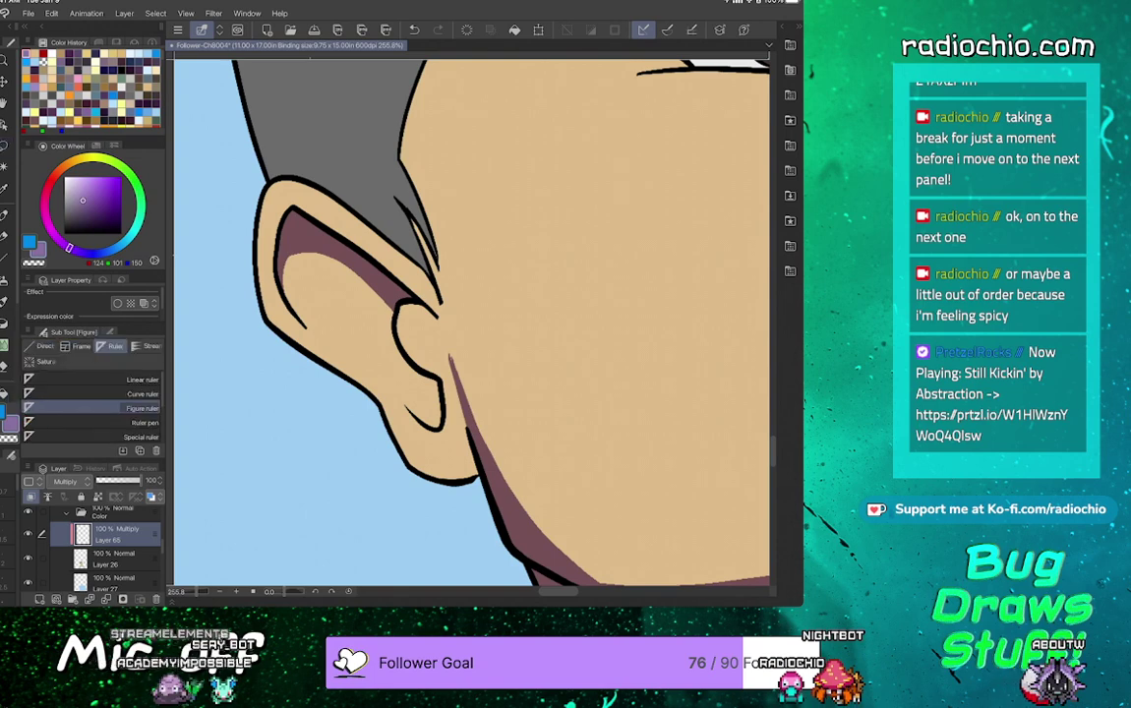
Fill a lassoed purple shadow in the ear's lower inner fold, and shade the underside of the earlobe with the pen
{"action": "key", "text": "m"}
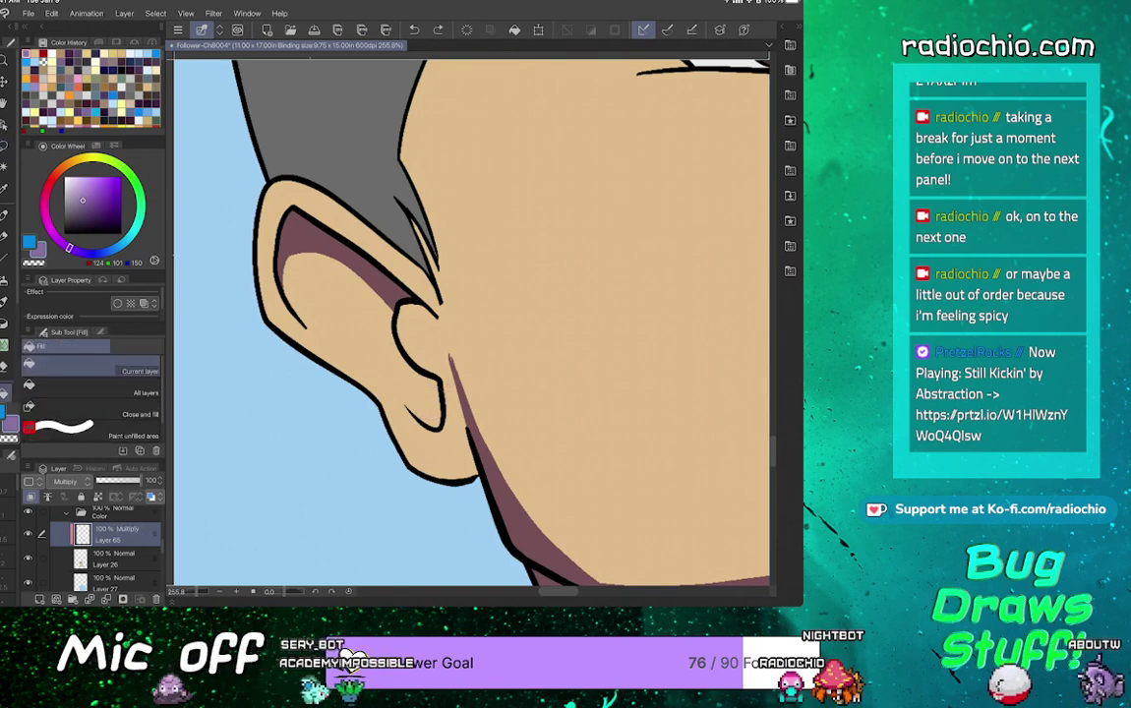
{"action": "mouse_move", "coordinate": [424, 346]}
{"action": "left_mouse_down"}
{"action": "mouse_move", "coordinate": [445, 458]}
{"action": "mouse_move", "coordinate": [478, 423]}
{"action": "left_mouse_up"}
{"action": "key", "text": "g"}
{"action": "left_click", "coordinate": [432, 405]}
{"action": "key", "text": "ctrl+d"}
{"action": "key", "text": "p"}
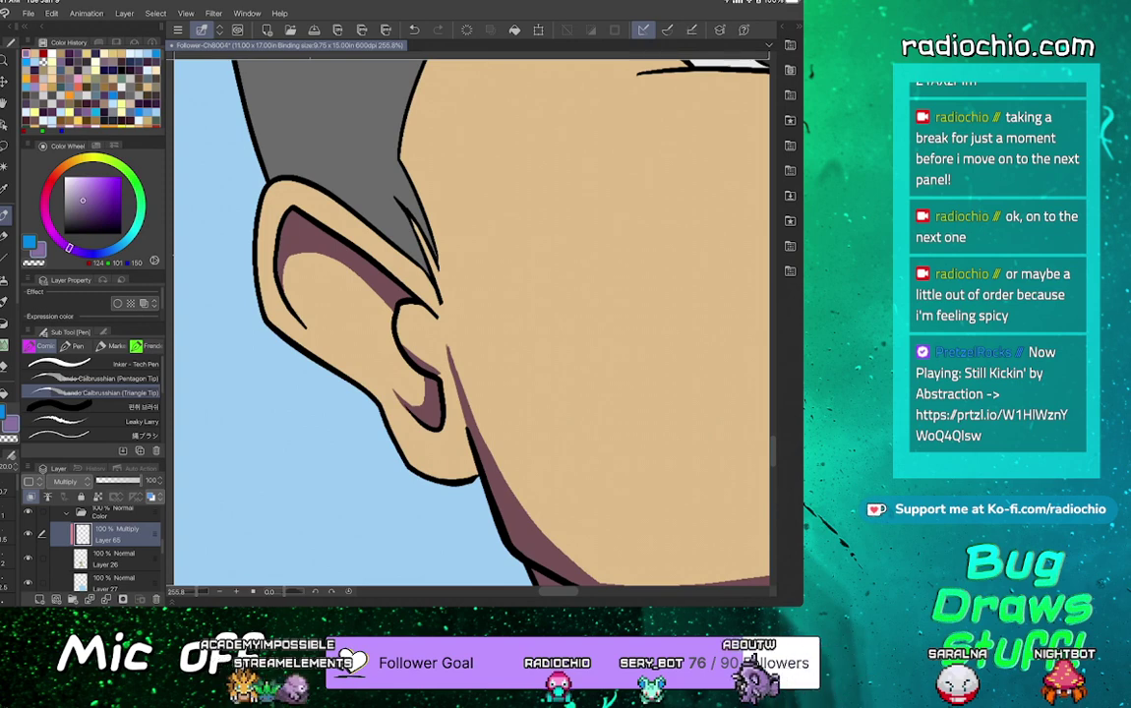
{"action": "scroll", "coordinate": [472, 324], "scroll_direction": "down", "scroll_amount": 3}
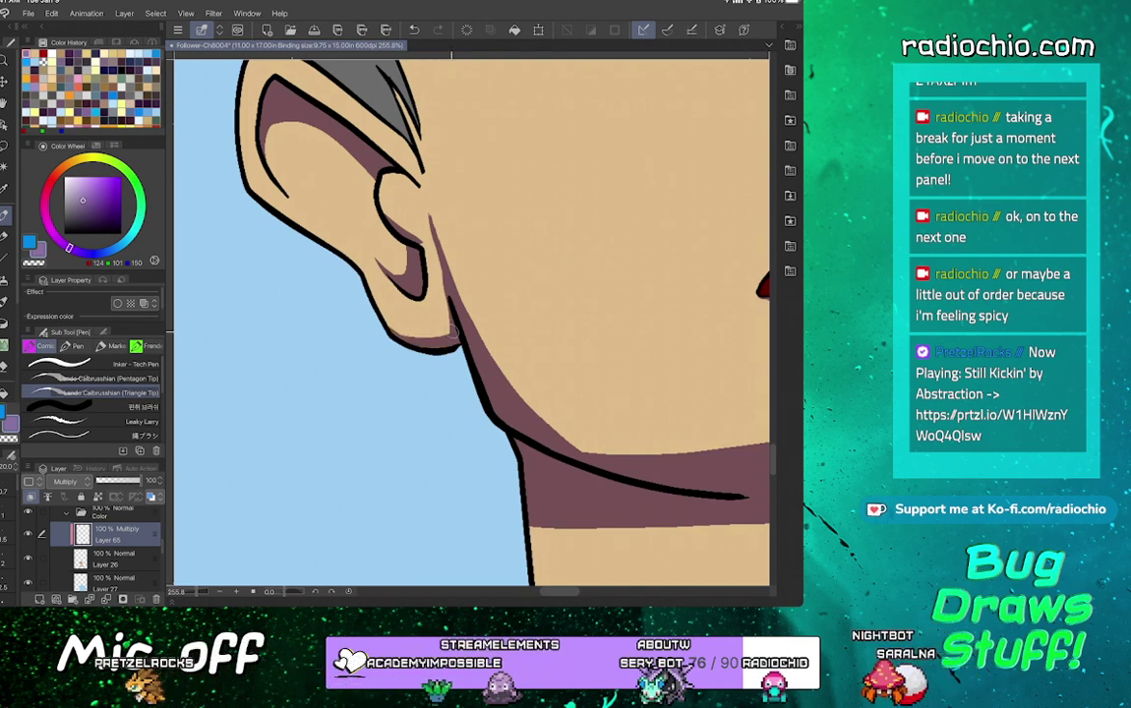
{"action": "scroll", "coordinate": [452, 333], "scroll_direction": "down", "scroll_amount": 4}
{"action": "scroll", "coordinate": [472, 324], "scroll_direction": "up", "scroll_amount": 2}
{"action": "scroll", "coordinate": [472, 324], "scroll_direction": "down", "scroll_amount": 2}
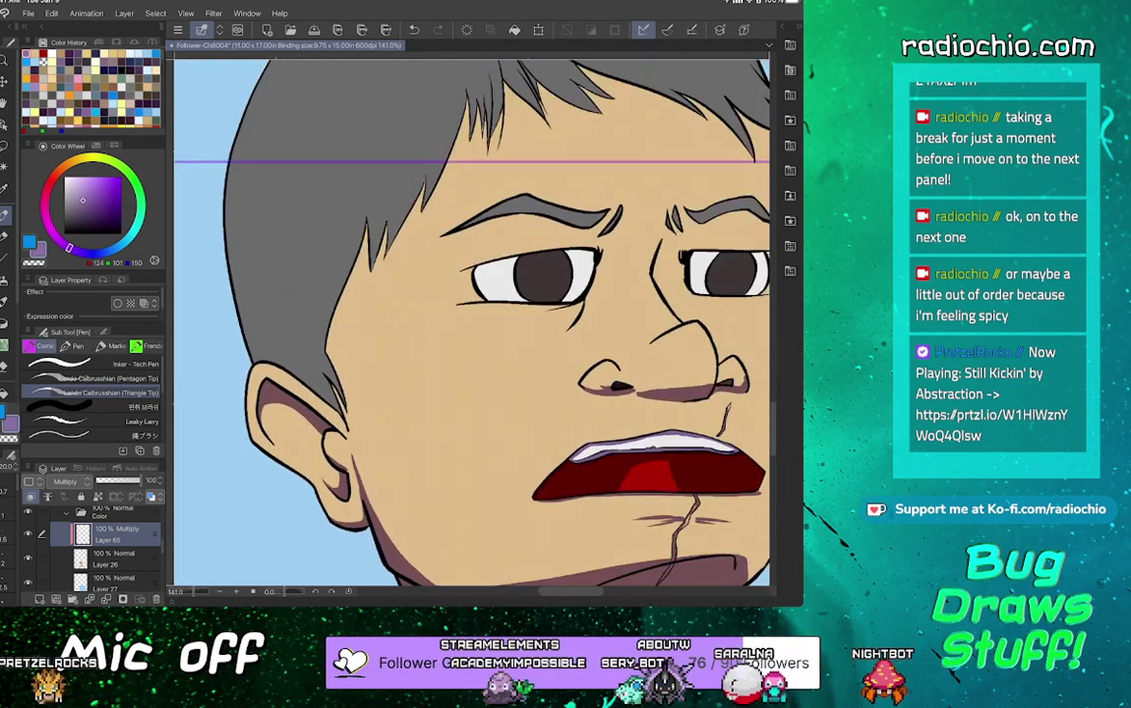
{"action": "scroll", "coordinate": [472, 325], "scroll_direction": "right", "scroll_amount": 2}
{"action": "scroll", "coordinate": [472, 325], "scroll_direction": "down", "scroll_amount": 1}
{"action": "scroll", "coordinate": [472, 325], "scroll_direction": "up", "scroll_amount": 3}
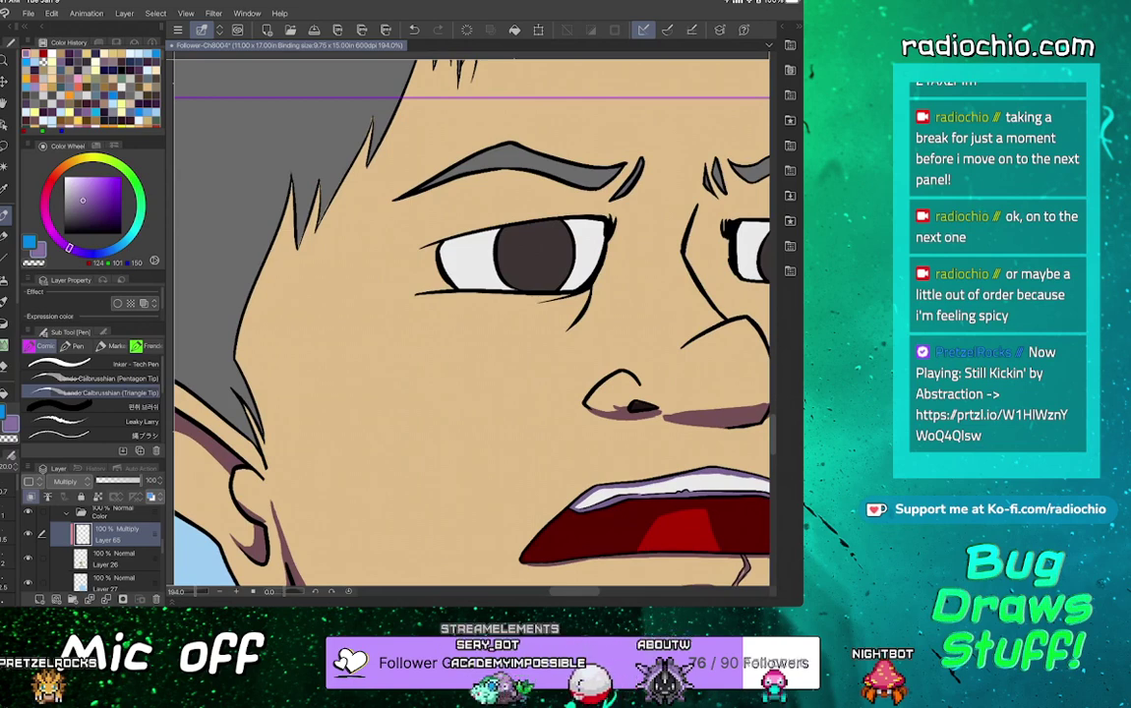
On Layer 26, sample the hair gray and fill the unpainted gaps in the sideburn strands by the ear with the pen
{"action": "left_click", "coordinate": [114, 558]}
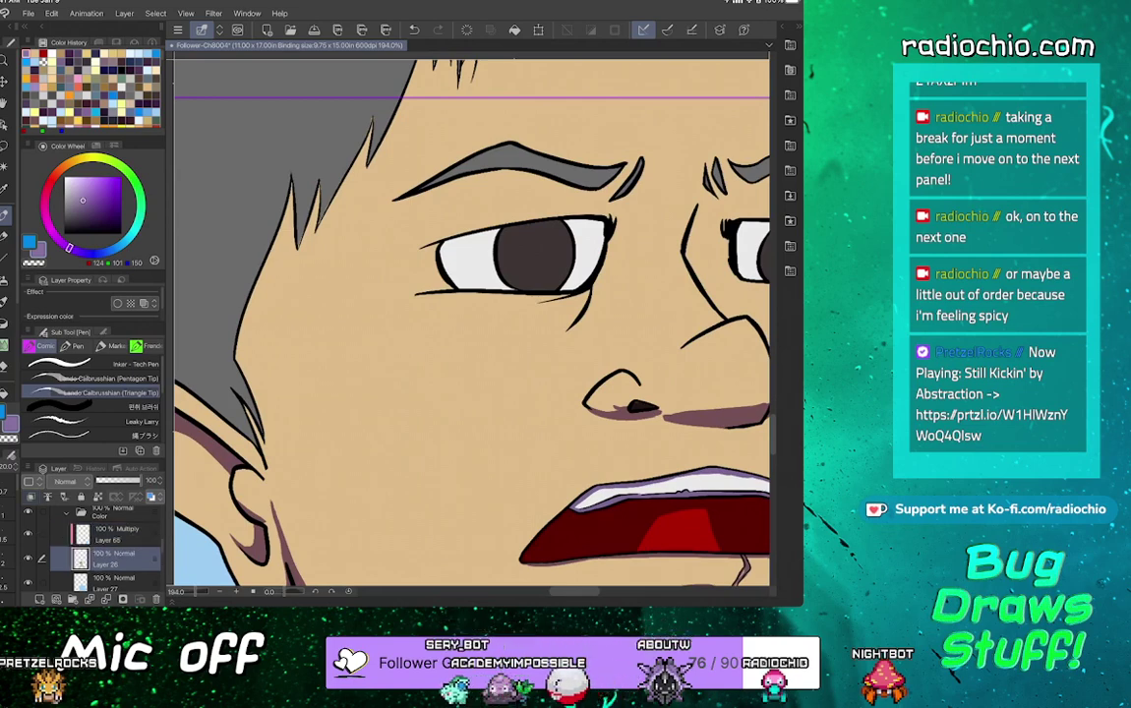
{"action": "left_click", "coordinate": [235, 240], "text": "alt"}
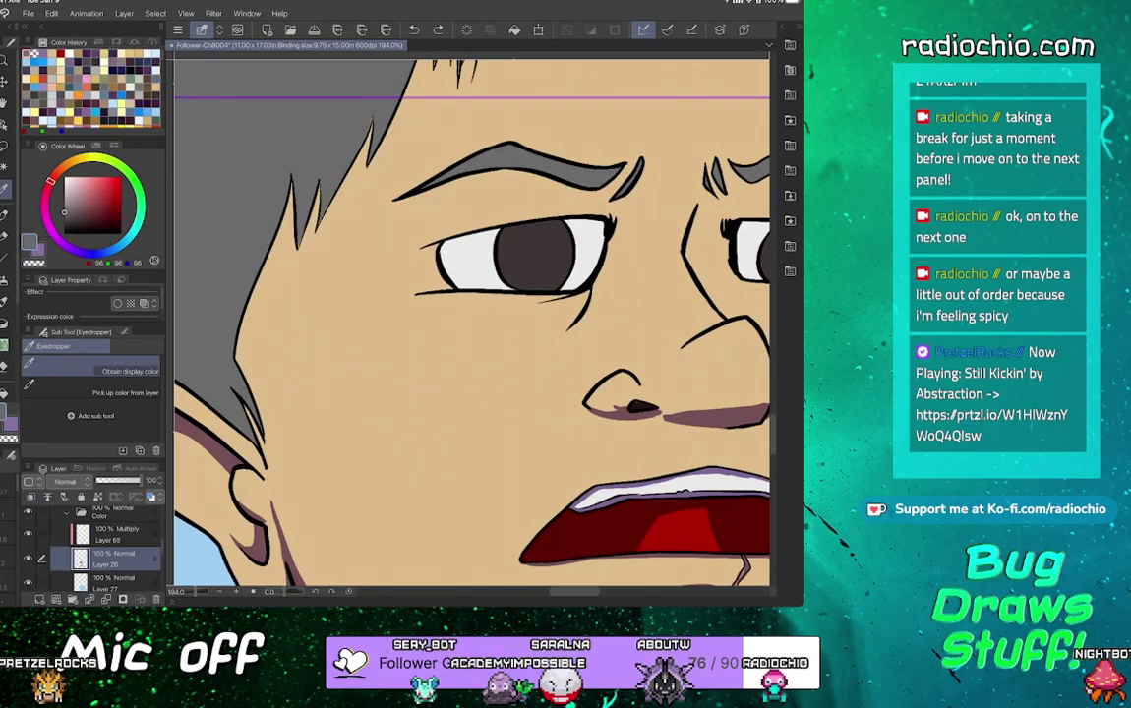
{"action": "scroll", "coordinate": [472, 322], "scroll_direction": "down", "scroll_amount": 2}
{"action": "scroll", "coordinate": [365, 307], "scroll_direction": "up", "scroll_amount": 3}
{"action": "key", "text": "p"}
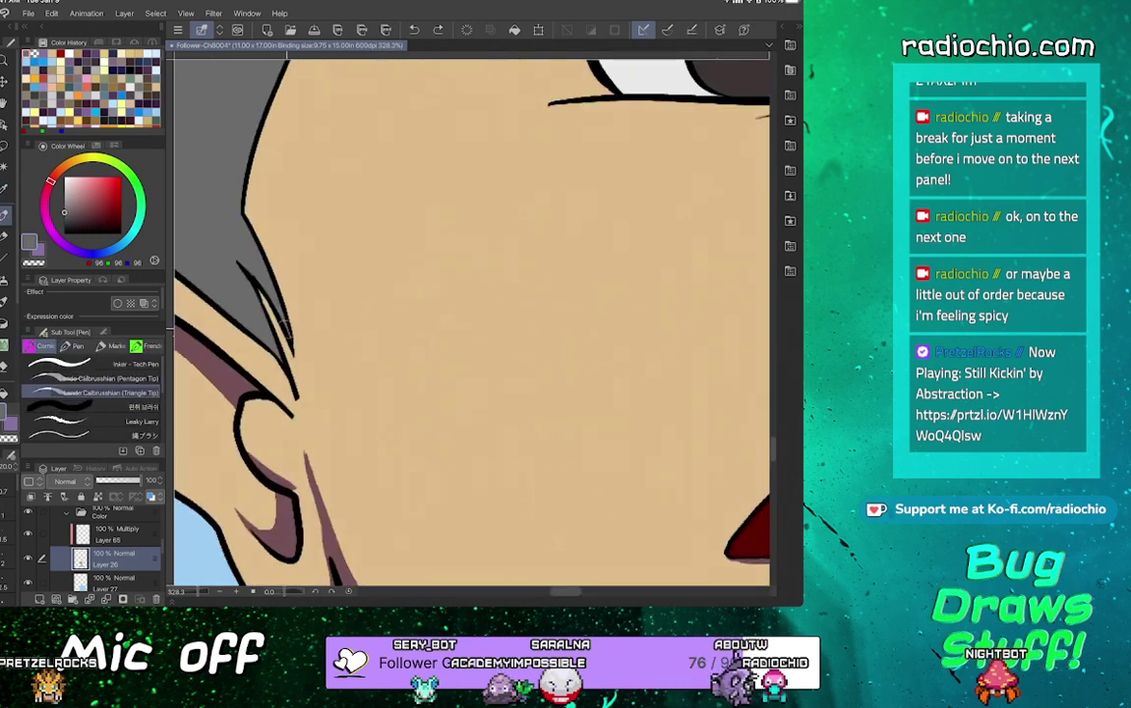
{"action": "scroll", "coordinate": [472, 322], "scroll_direction": "down", "scroll_amount": 2}
{"action": "scroll", "coordinate": [472, 322], "scroll_direction": "up", "scroll_amount": 2}
{"action": "scroll", "coordinate": [348, 283], "scroll_direction": "up", "scroll_amount": 3}
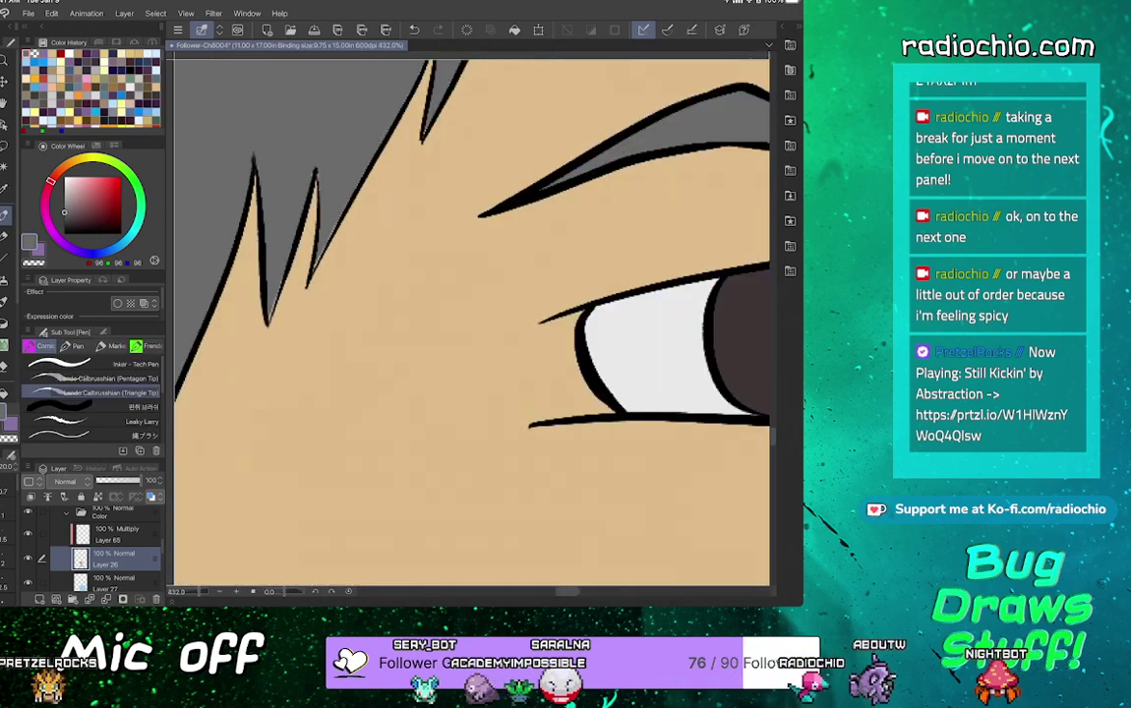
Paint the hair gray into the pointed strands at the temple, up to the line art
{"action": "scroll", "coordinate": [560, 413], "scroll_direction": "down", "scroll_amount": 4}
{"action": "scroll", "coordinate": [472, 324], "scroll_direction": "down", "scroll_amount": 1}
{"action": "scroll", "coordinate": [285, 263], "scroll_direction": "up", "scroll_amount": 5}
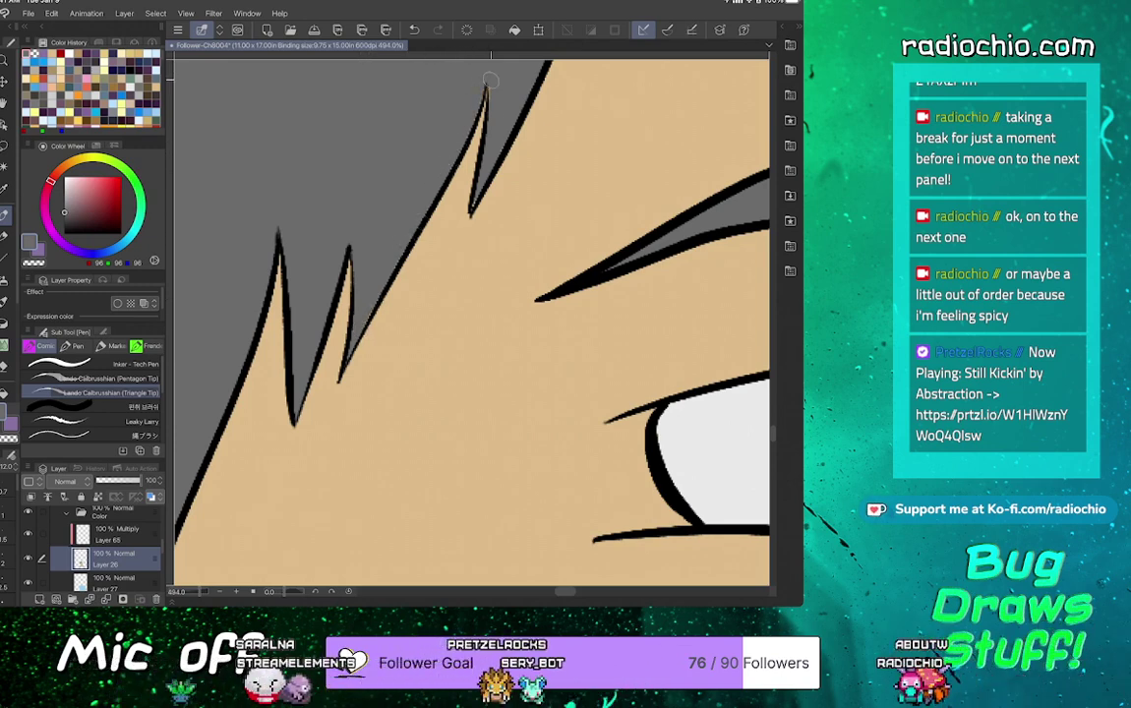
{"action": "left_click_drag", "start_coordinate": [487, 175], "coordinate": [325, 388]}
{"action": "scroll", "coordinate": [472, 322], "scroll_direction": "down", "scroll_amount": 2}
{"action": "scroll", "coordinate": [462, 197], "scroll_direction": "up", "scroll_amount": 1}
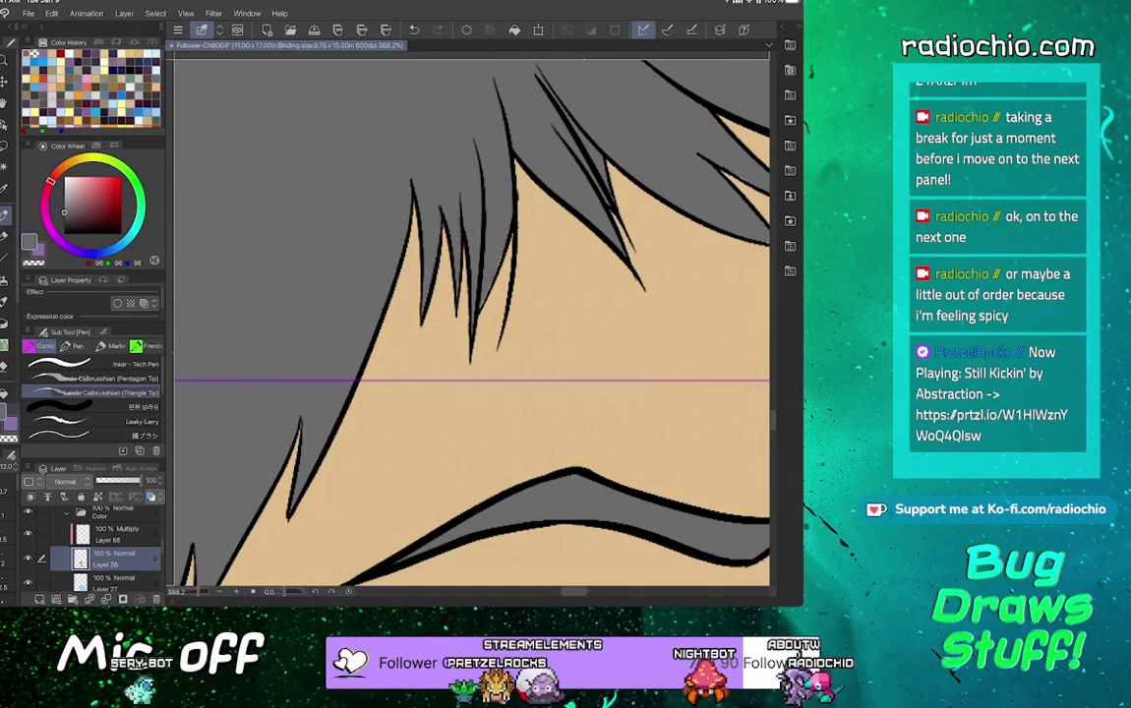
Fill the gaps in the fringe strands over the forehead with the hair gray
{"action": "scroll", "coordinate": [511, 212], "scroll_direction": "down", "scroll_amount": 3}
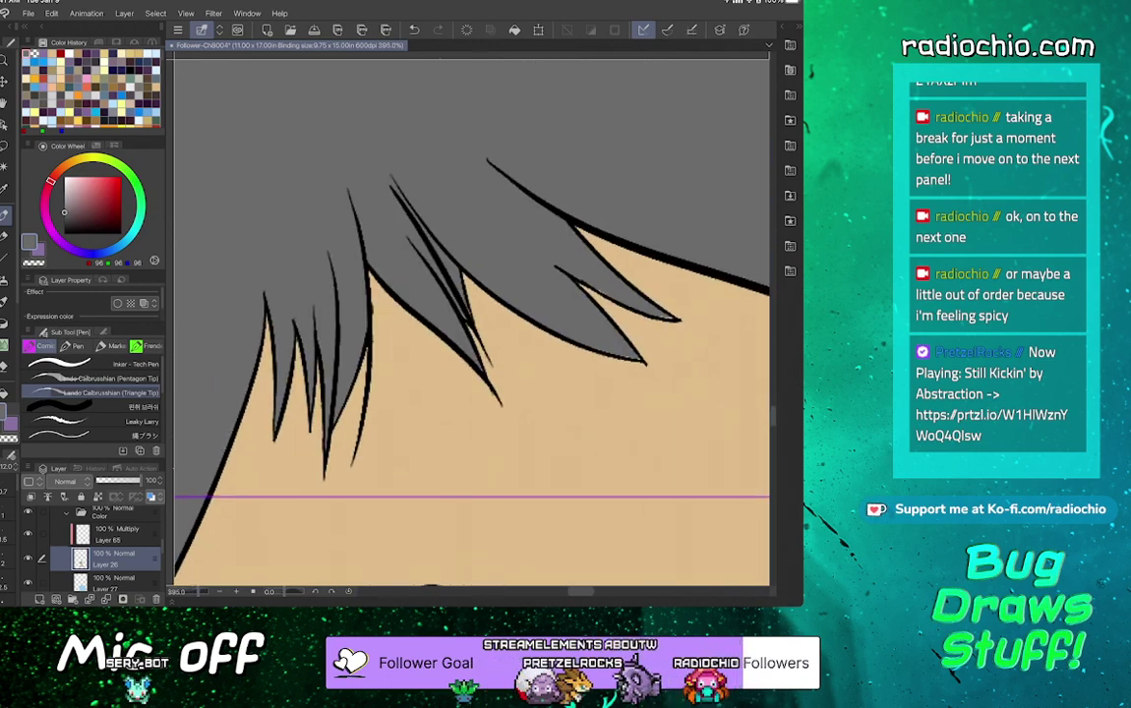
{"action": "scroll", "coordinate": [492, 311], "scroll_direction": "up", "scroll_amount": 3}
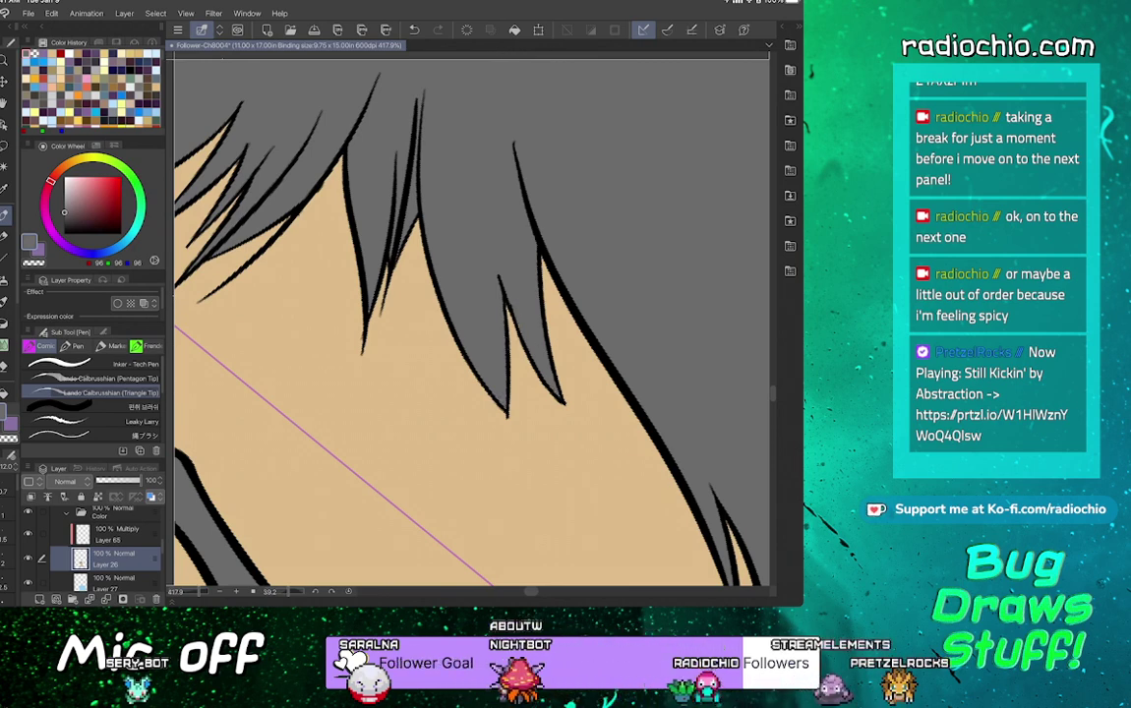
{"action": "scroll", "coordinate": [472, 323], "scroll_direction": "down", "scroll_amount": 3}
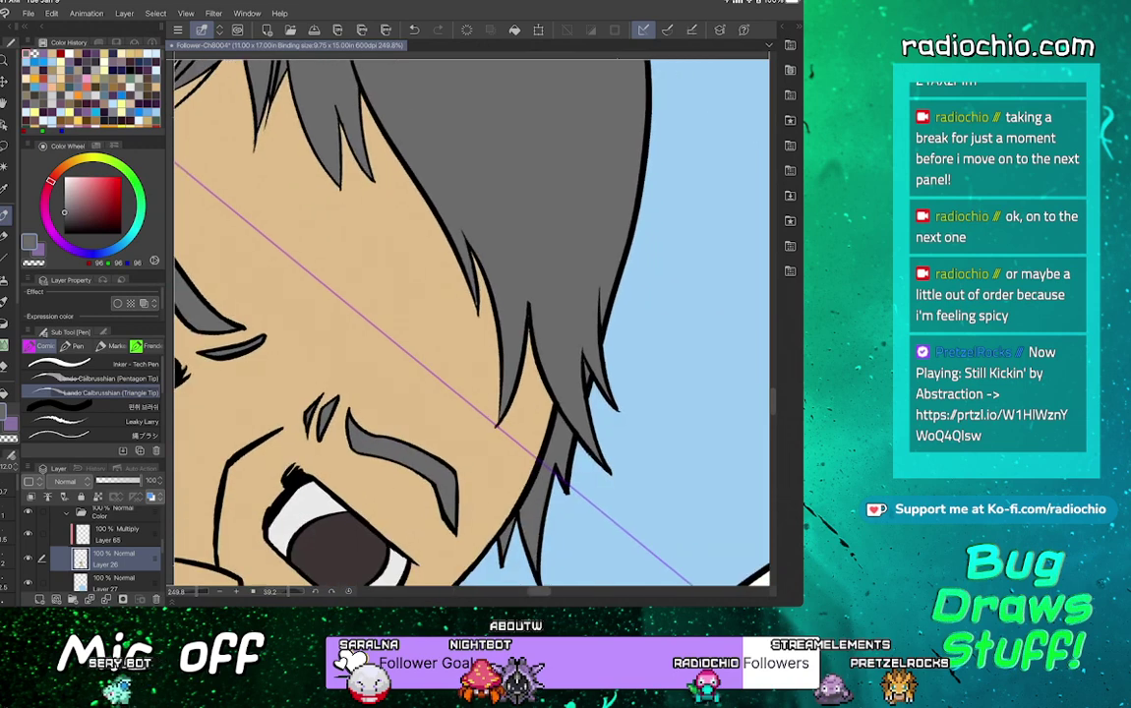
{"action": "scroll", "coordinate": [472, 322], "scroll_direction": "up", "scroll_amount": 3}
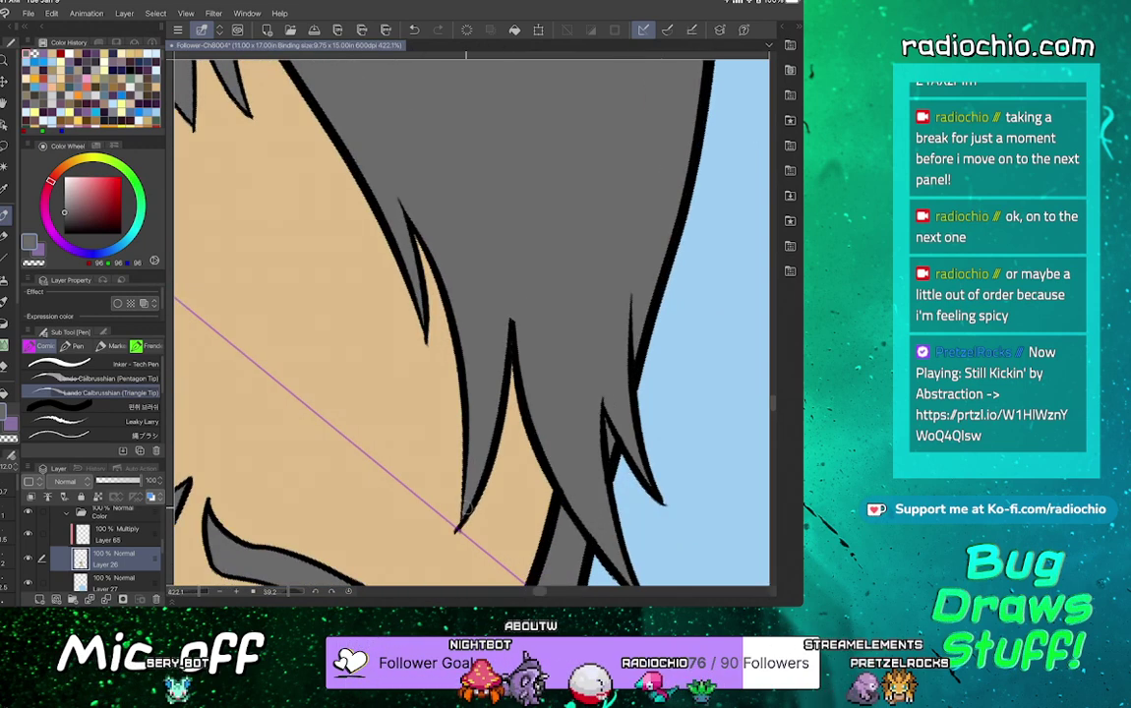
Touch up the gray in the hair tufts hanging at the far side of the face
{"action": "scroll", "coordinate": [472, 322], "scroll_direction": "down", "scroll_amount": 2}
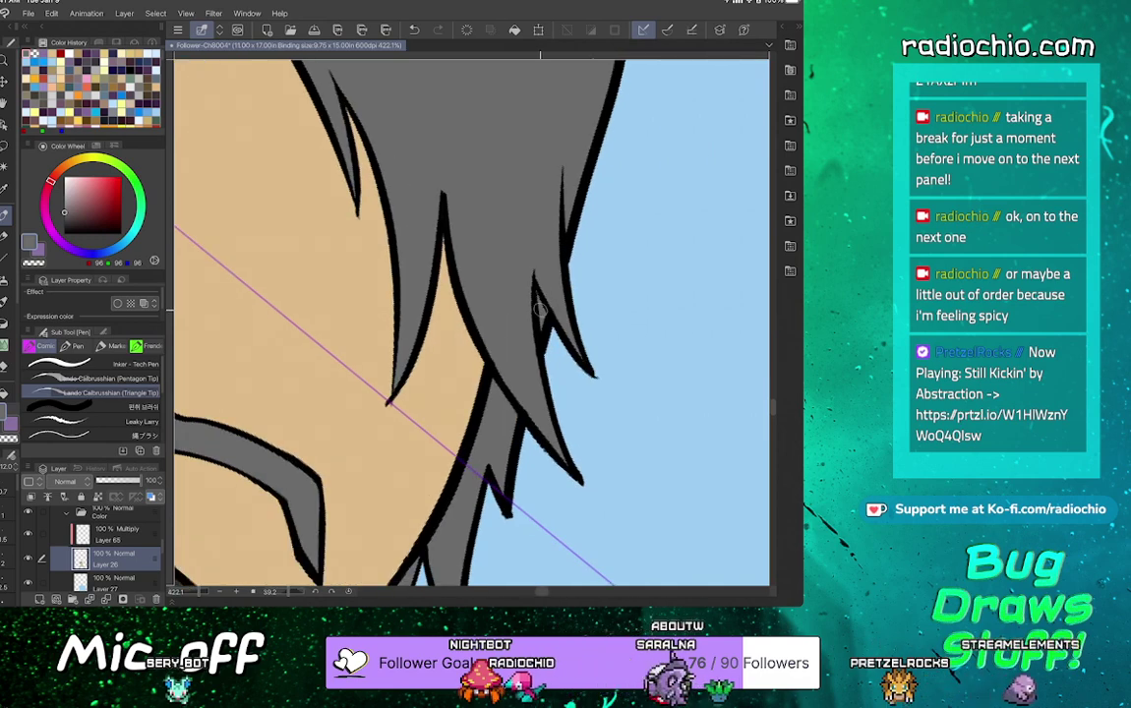
{"action": "scroll", "coordinate": [473, 322], "scroll_direction": "down", "scroll_amount": 2}
{"action": "scroll", "coordinate": [472, 322], "scroll_direction": "up", "scroll_amount": 3}
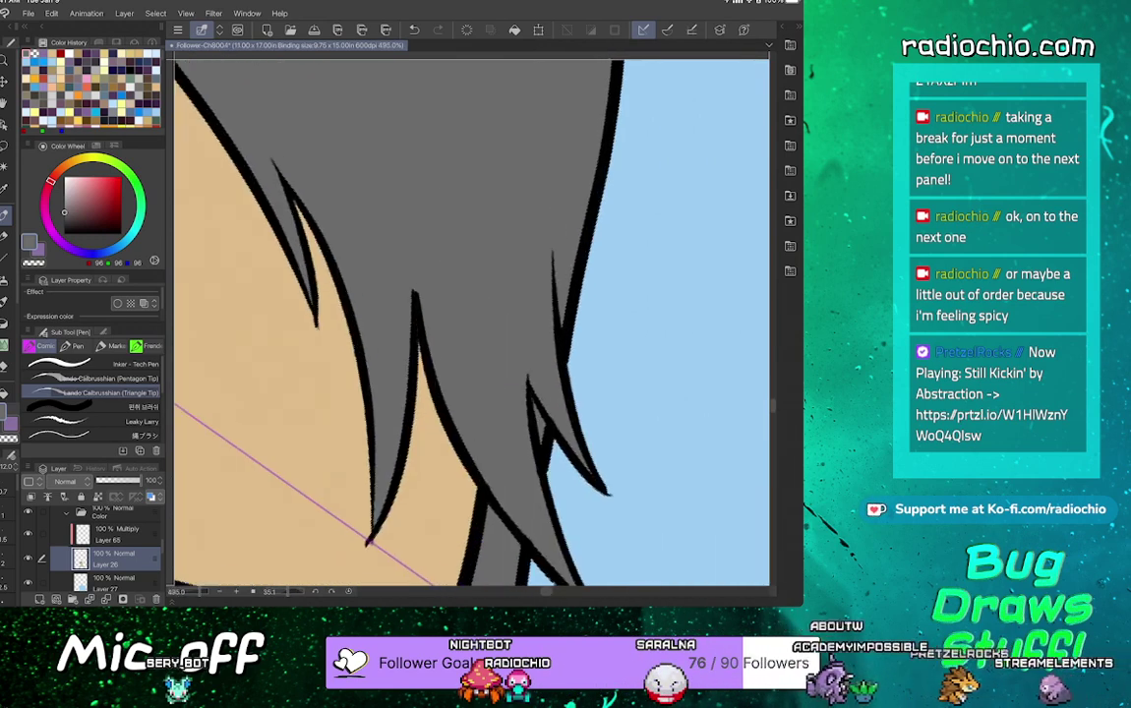
{"action": "scroll", "coordinate": [472, 322], "scroll_direction": "down", "scroll_amount": 5}
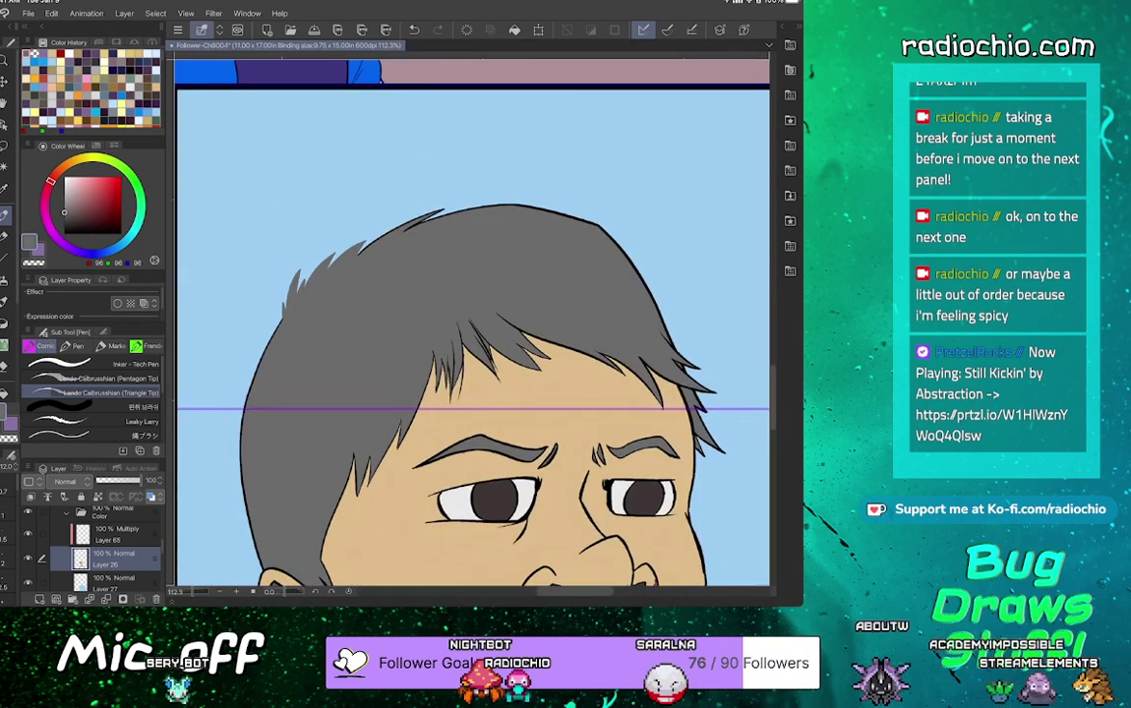
Extend the hair gray to the outline along the crown and the spiky tufts at the back of the head
{"action": "scroll", "coordinate": [472, 323], "scroll_direction": "up", "scroll_amount": 3}
{"action": "scroll", "coordinate": [472, 322], "scroll_direction": "up", "scroll_amount": 1}
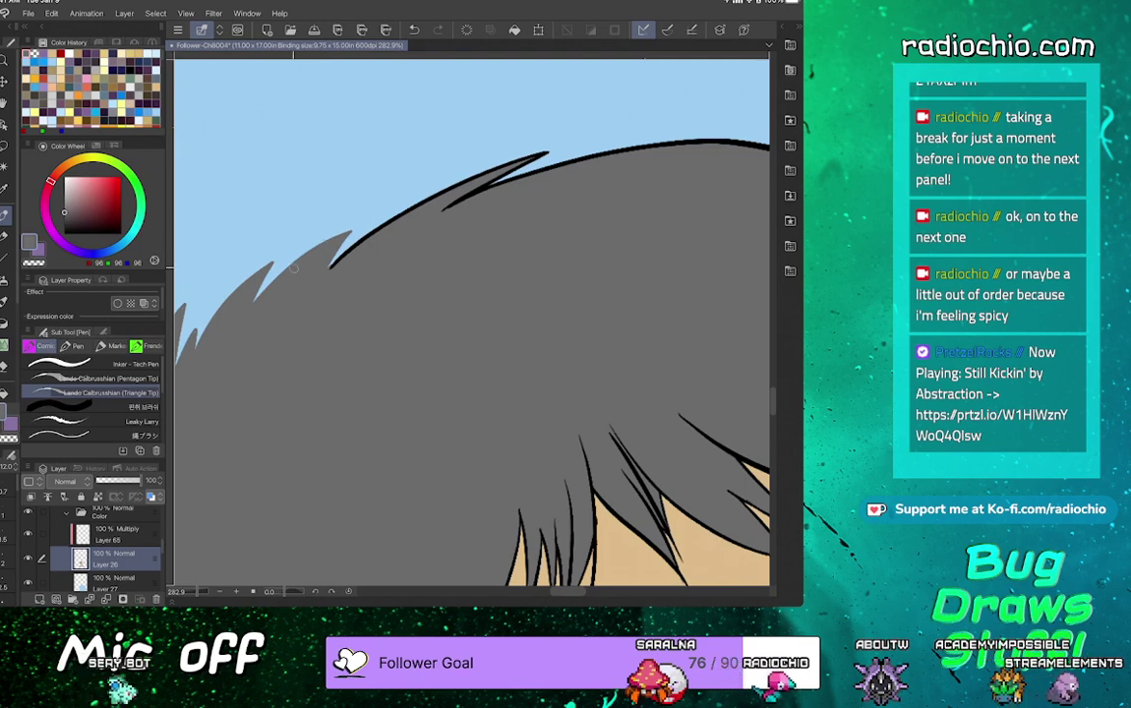
{"action": "left_click_drag", "start_coordinate": [330, 268], "coordinate": [566, 159]}
{"action": "scroll", "coordinate": [490, 188], "scroll_direction": "up", "scroll_amount": 3}
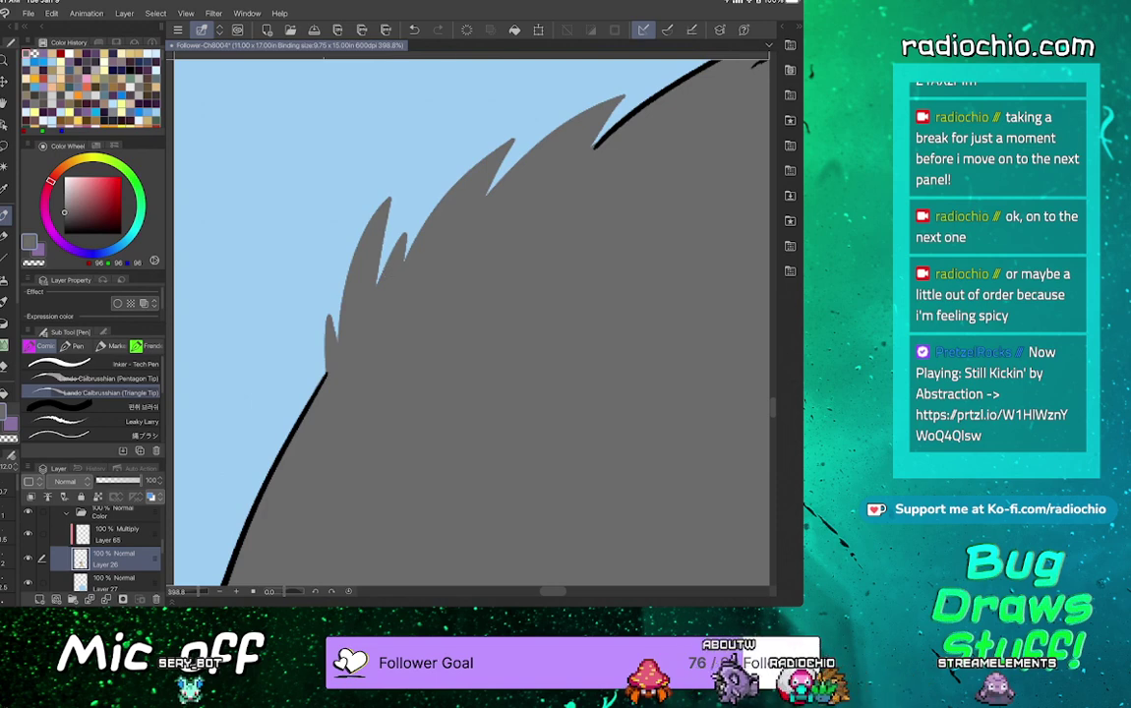
{"action": "scroll", "coordinate": [472, 319], "scroll_direction": "down", "scroll_amount": 3}
{"action": "left_click_drag", "start_coordinate": [541, 354], "coordinate": [403, 289]}
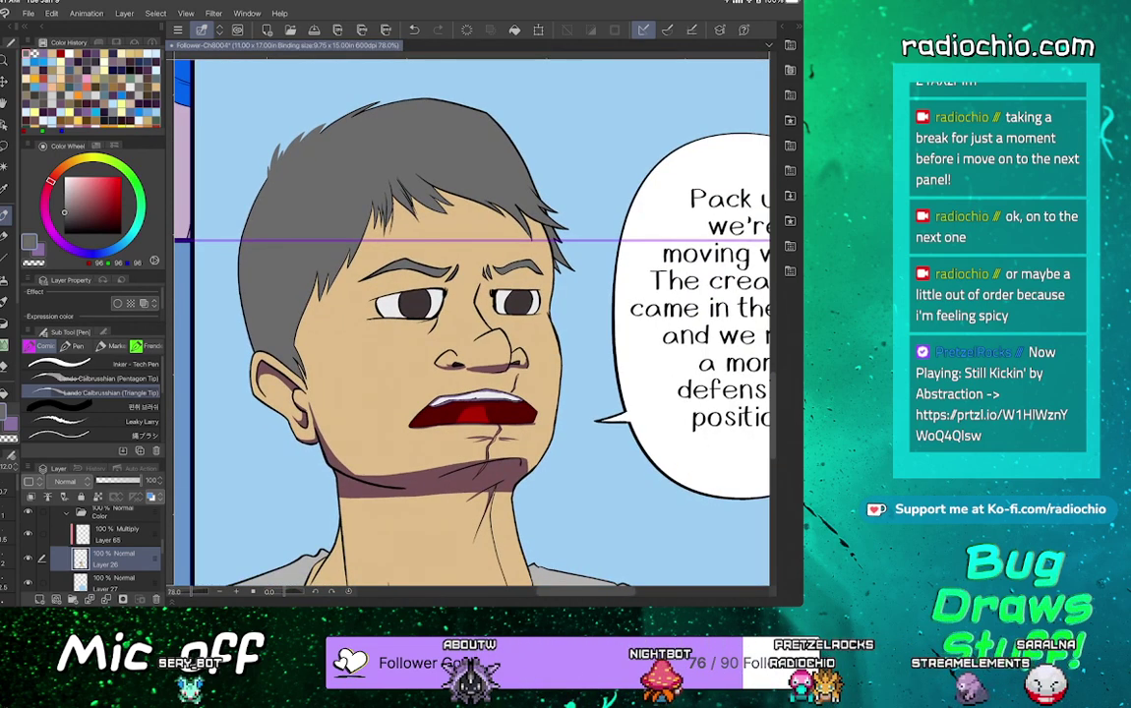
On the Multiply layer, fill a lassoed purple shadow down the ear-side edge of the neck below the jaw, and clear the selection
{"action": "left_click", "coordinate": [116, 534]}
{"action": "key", "text": "x"}
{"action": "key", "text": "i"}
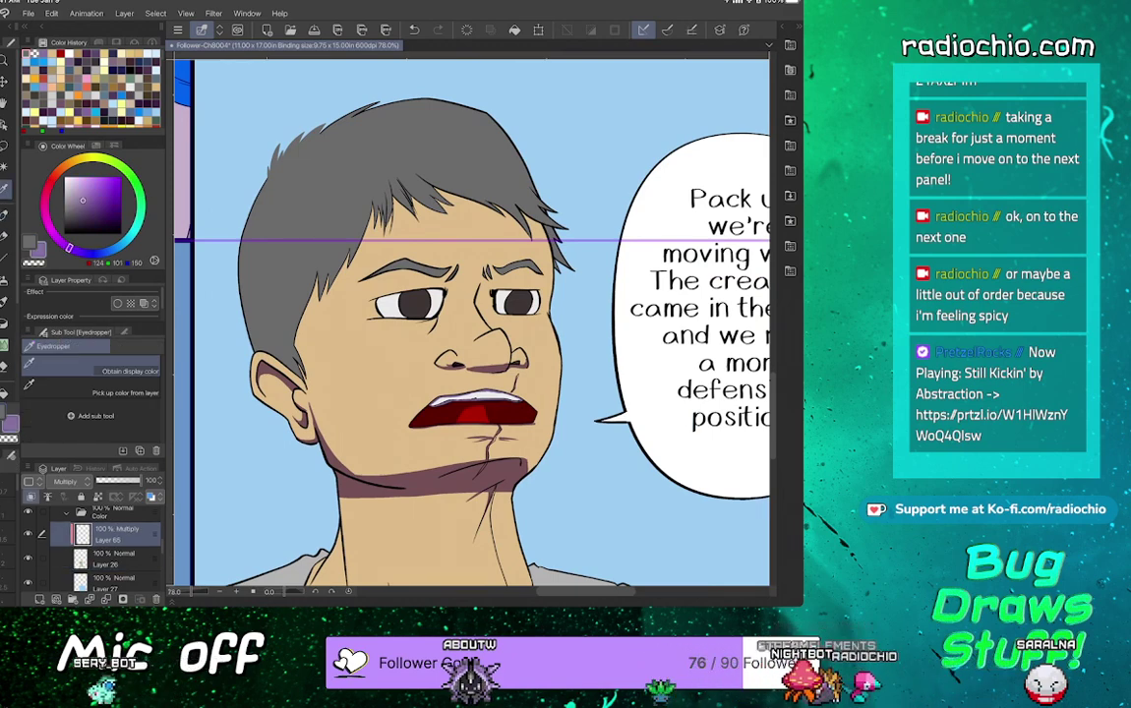
{"action": "left_click_drag", "start_coordinate": [474, 409], "coordinate": [423, 230]}
{"action": "scroll", "coordinate": [413, 295], "scroll_direction": "up", "scroll_amount": 2}
{"action": "key", "text": "g"}
{"action": "key", "text": "m"}
{"action": "scroll", "coordinate": [234, 364], "scroll_direction": "up", "scroll_amount": 2}
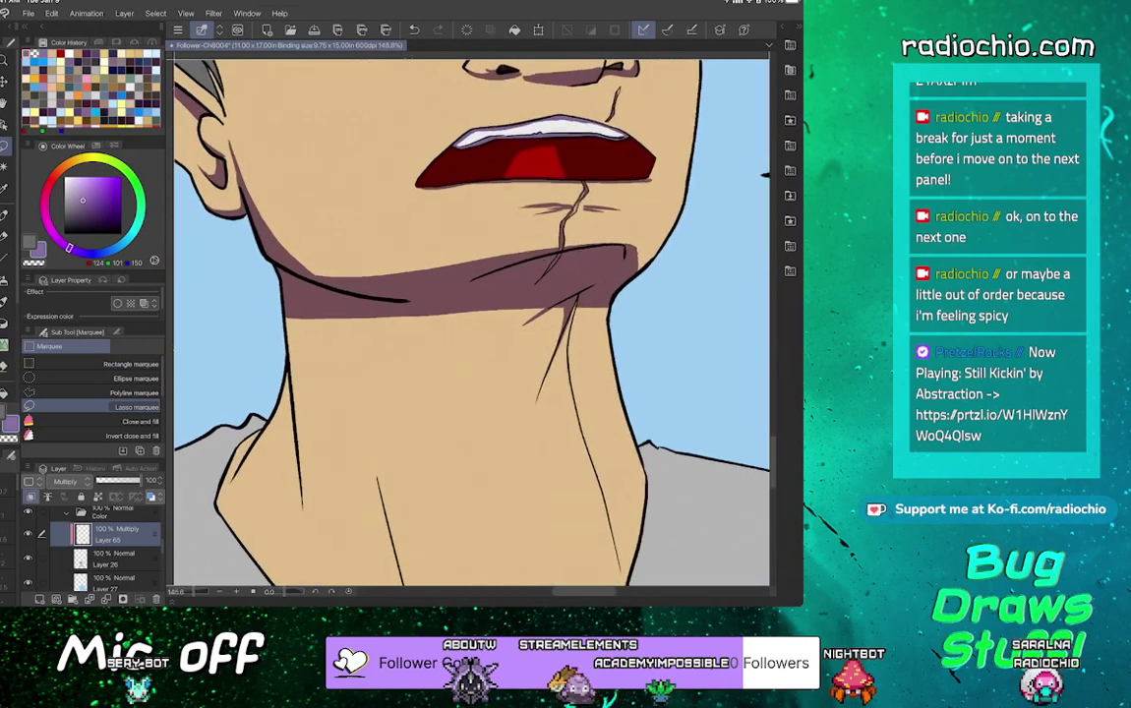
{"action": "mouse_move", "coordinate": [328, 320]}
{"action": "left_mouse_down"}
{"action": "mouse_move", "coordinate": [292, 370]}
{"action": "mouse_move", "coordinate": [284, 313]}
{"action": "left_mouse_up"}
{"action": "key", "text": "g"}
{"action": "left_click", "coordinate": [301, 335]}
{"action": "key", "text": "ctrl+d"}
Lasso a shadow shape below the chin along the neck's far edge, fill it with the purple, and clear the selection
{"action": "left_click_drag", "start_coordinate": [531, 334], "coordinate": [410, 303]}
{"action": "key", "text": "m"}
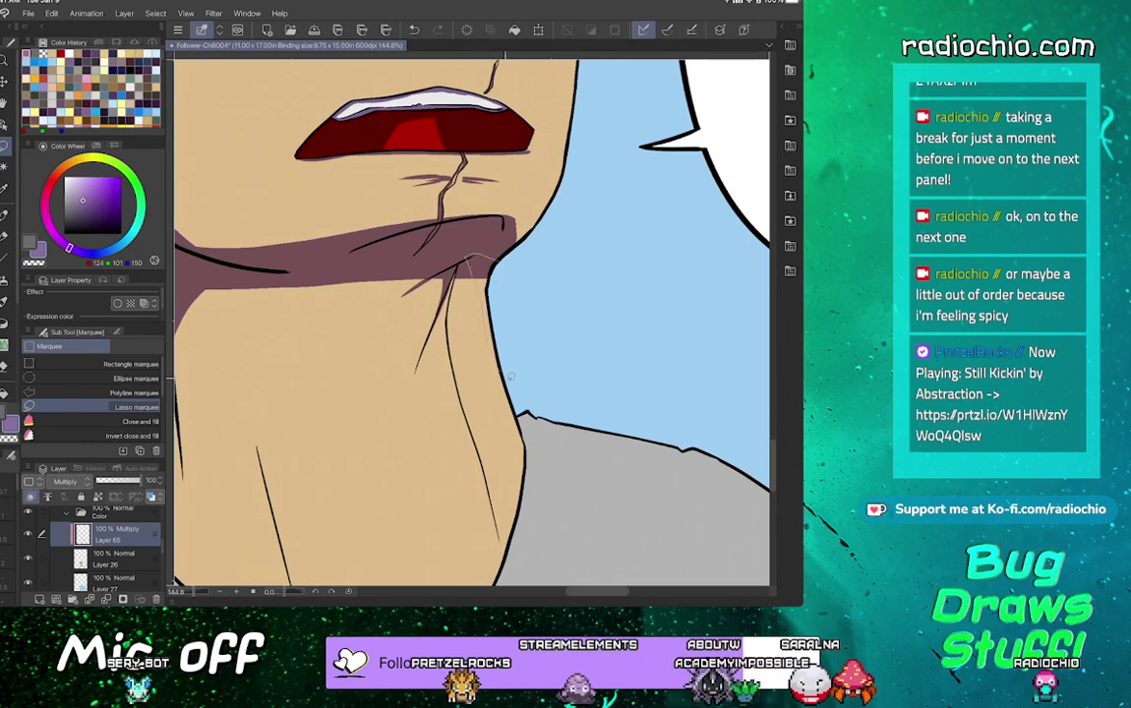
{"action": "left_click_drag", "start_coordinate": [488, 328], "coordinate": [509, 278]}
{"action": "key", "text": "g"}
{"action": "left_click", "coordinate": [470, 258]}
{"action": "key", "text": "ctrl+d"}
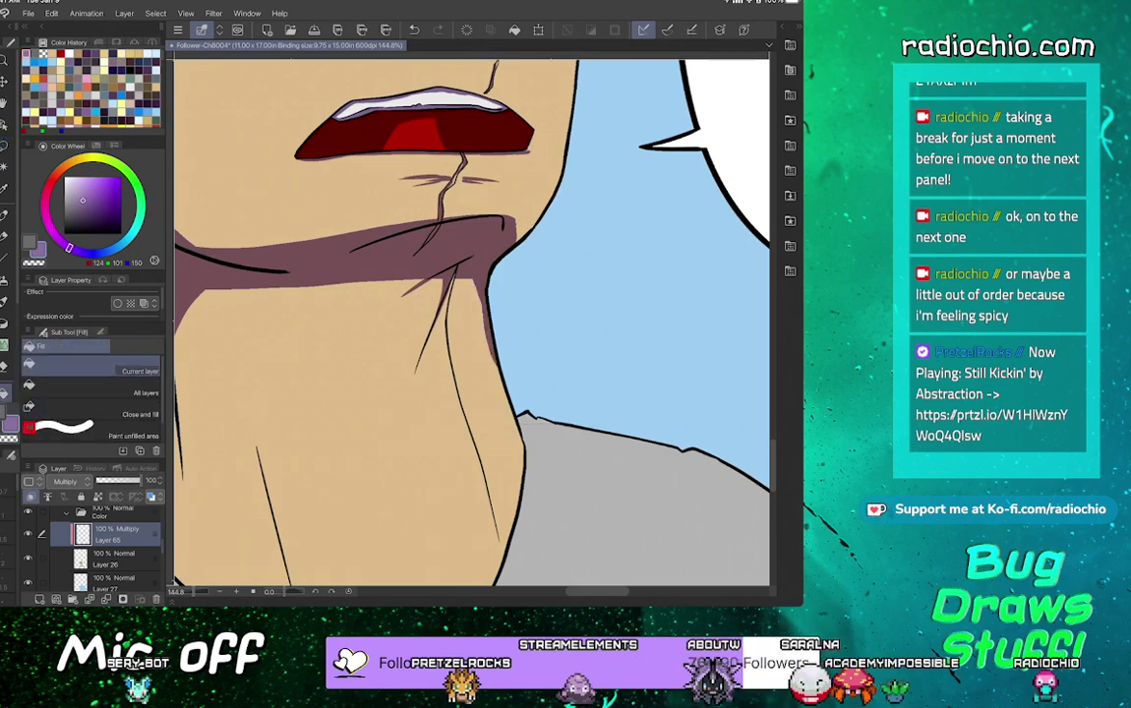
Paint purple pen shadows along the neck creases under the chin, down the long tendon line, and down the neck's far edge to the collar
{"action": "scroll", "coordinate": [403, 277], "scroll_direction": "up", "scroll_amount": 5}
{"action": "key", "text": "p"}
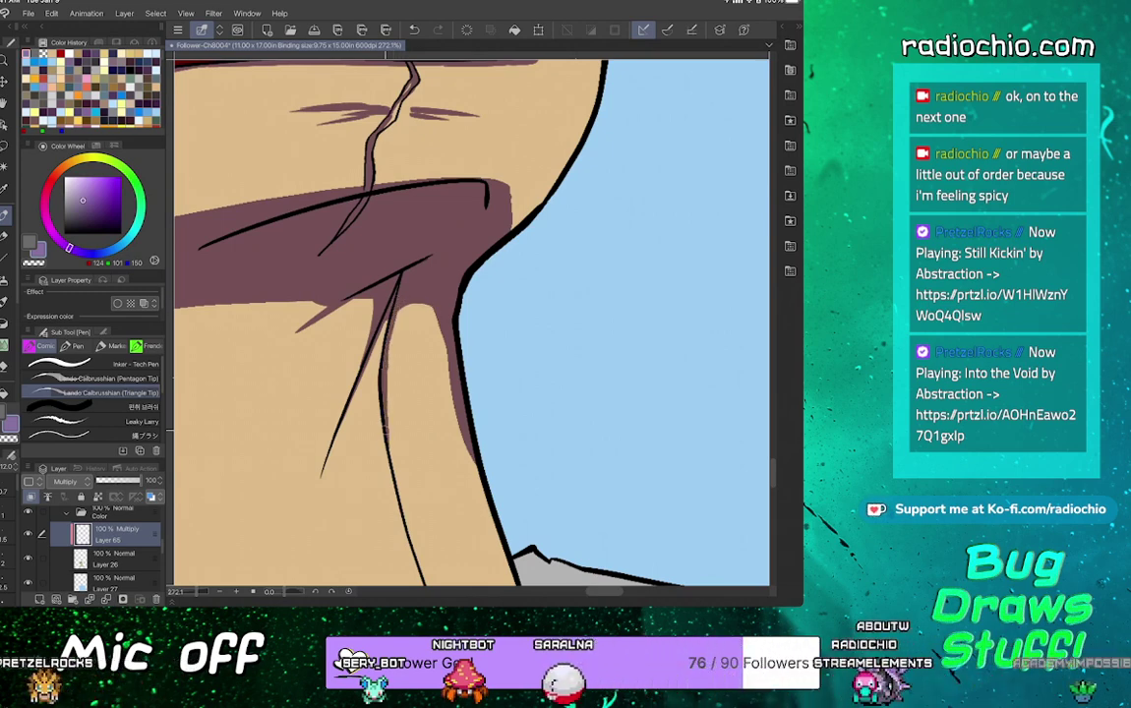
{"action": "scroll", "coordinate": [472, 323], "scroll_direction": "down", "scroll_amount": 5}
{"action": "scroll", "coordinate": [472, 322], "scroll_direction": "up", "scroll_amount": 3}
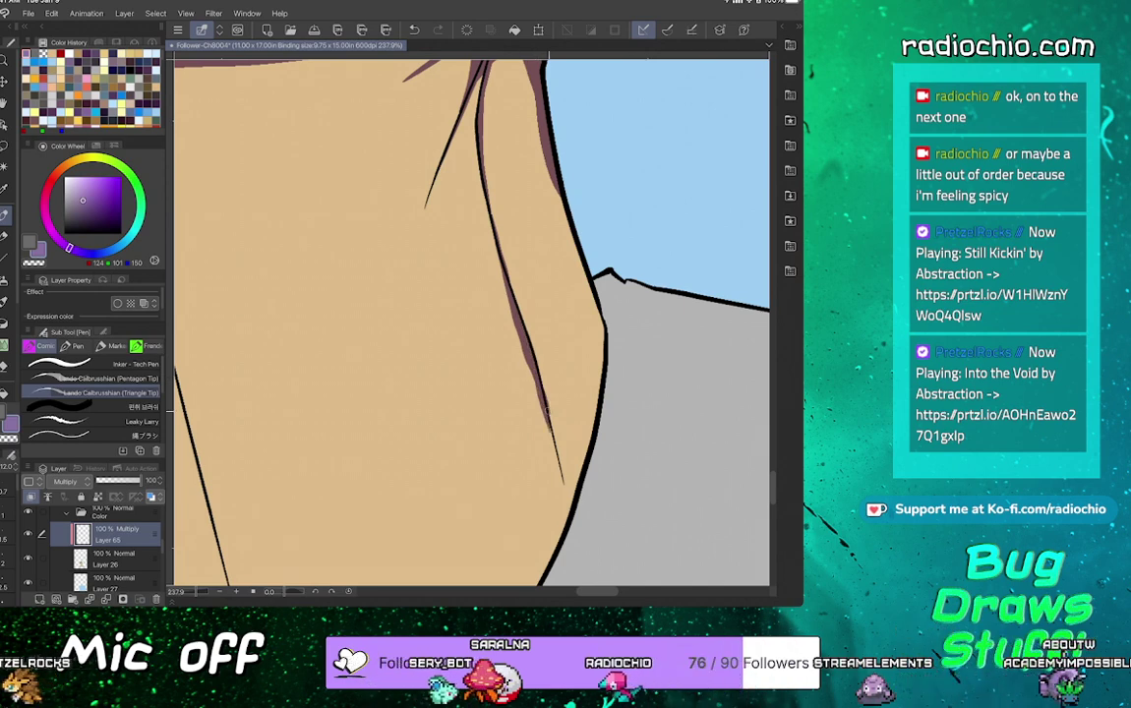
{"action": "left_click_drag", "start_coordinate": [556, 448], "coordinate": [565, 491]}
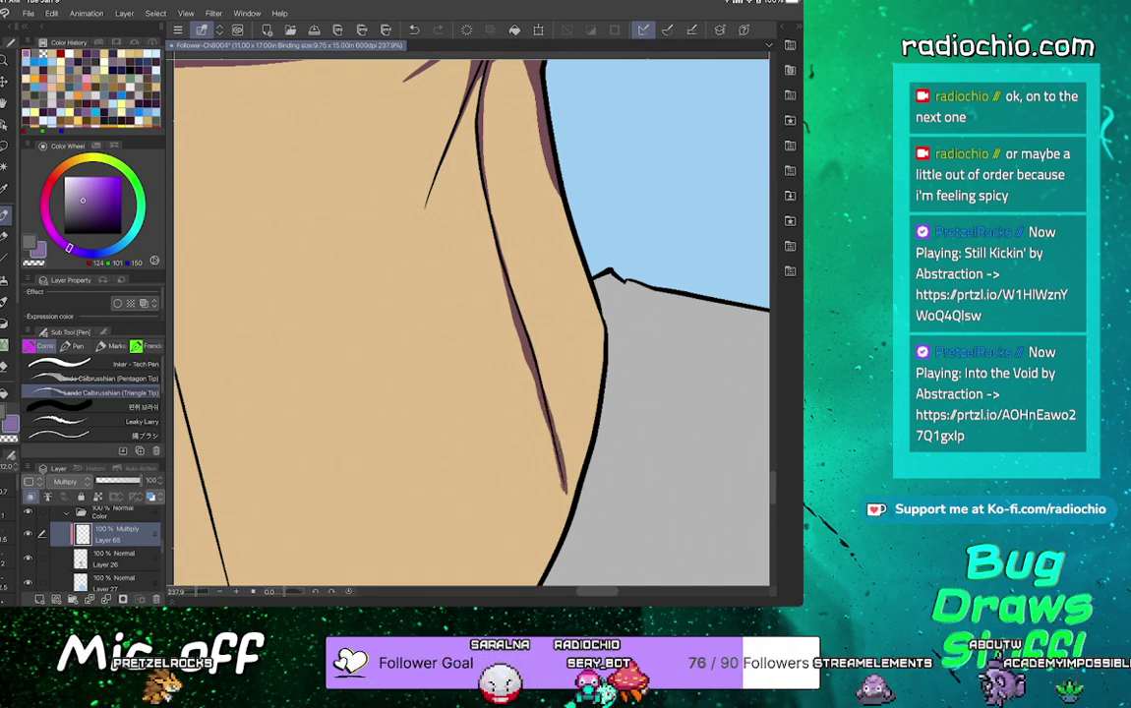
{"action": "left_click_drag", "start_coordinate": [571, 241], "coordinate": [590, 285]}
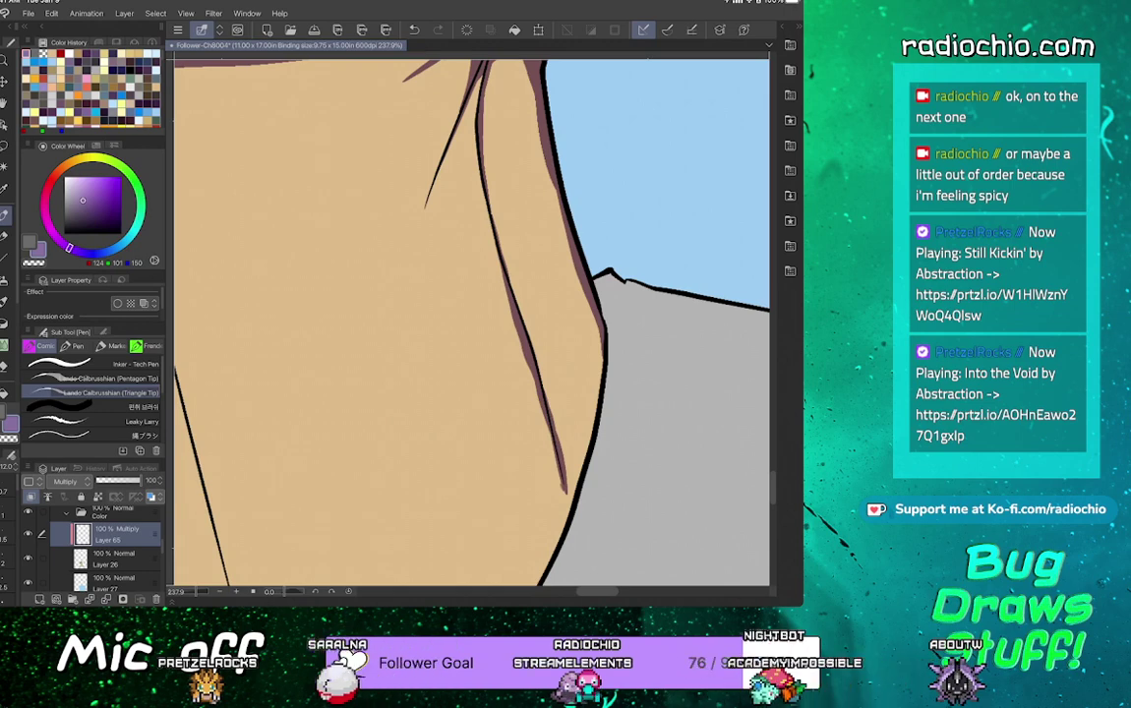
Shade the neck's ear-side contour, its tendon line and the skin inside the shirt collar with the purple pen
{"action": "scroll", "coordinate": [472, 322], "scroll_direction": "down", "scroll_amount": 3}
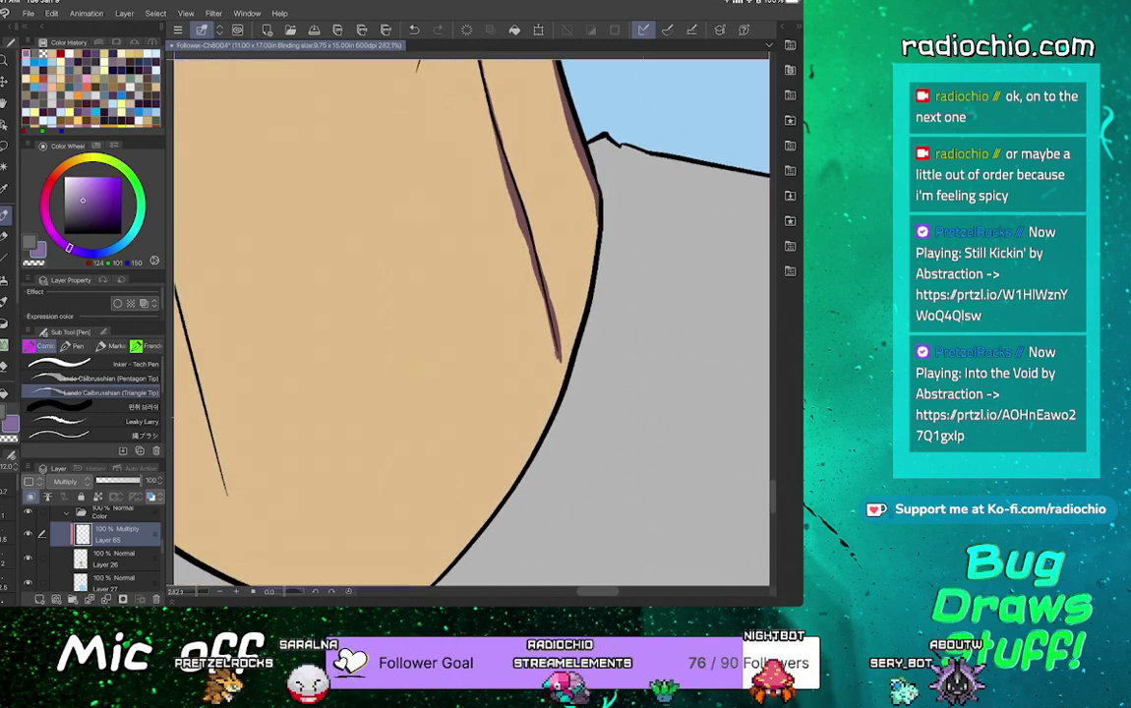
{"action": "scroll", "coordinate": [599, 341], "scroll_direction": "down", "scroll_amount": 5}
{"action": "scroll", "coordinate": [435, 327], "scroll_direction": "up", "scroll_amount": 4}
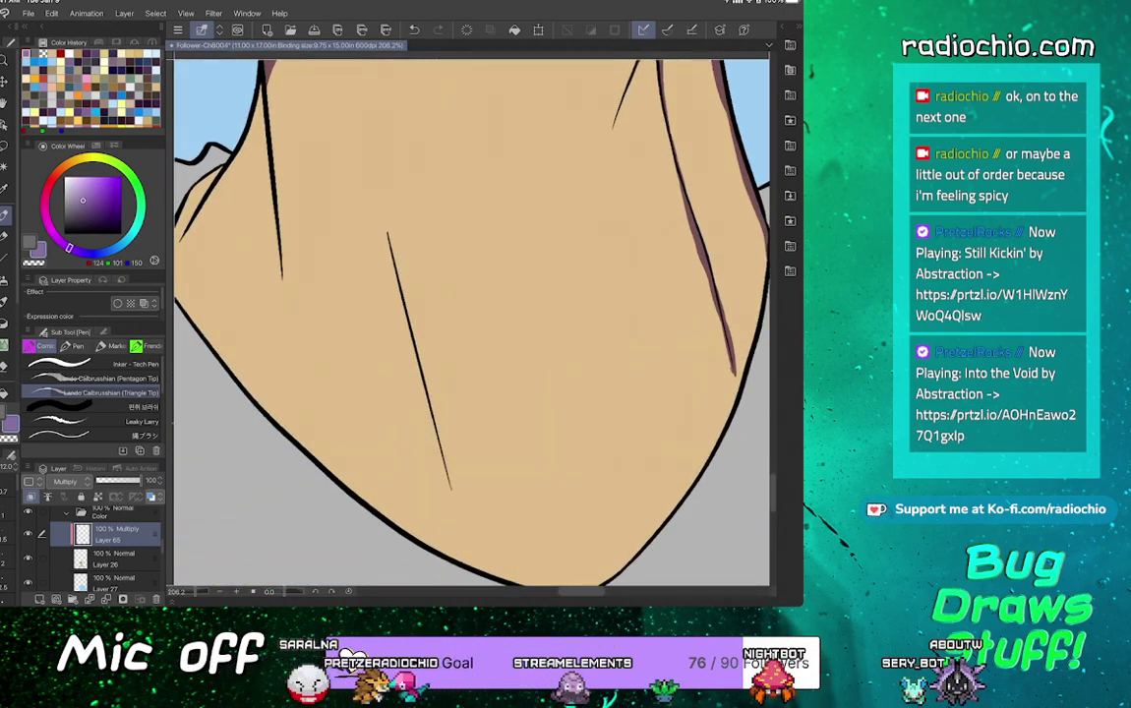
{"action": "scroll", "coordinate": [472, 322], "scroll_direction": "up", "scroll_amount": 4}
{"action": "scroll", "coordinate": [472, 320], "scroll_direction": "up", "scroll_amount": 1}
{"action": "mouse_move", "coordinate": [331, 295]}
{"action": "left_mouse_down"}
{"action": "mouse_move", "coordinate": [360, 221]}
{"action": "mouse_move", "coordinate": [352, 245]}
{"action": "left_mouse_up"}
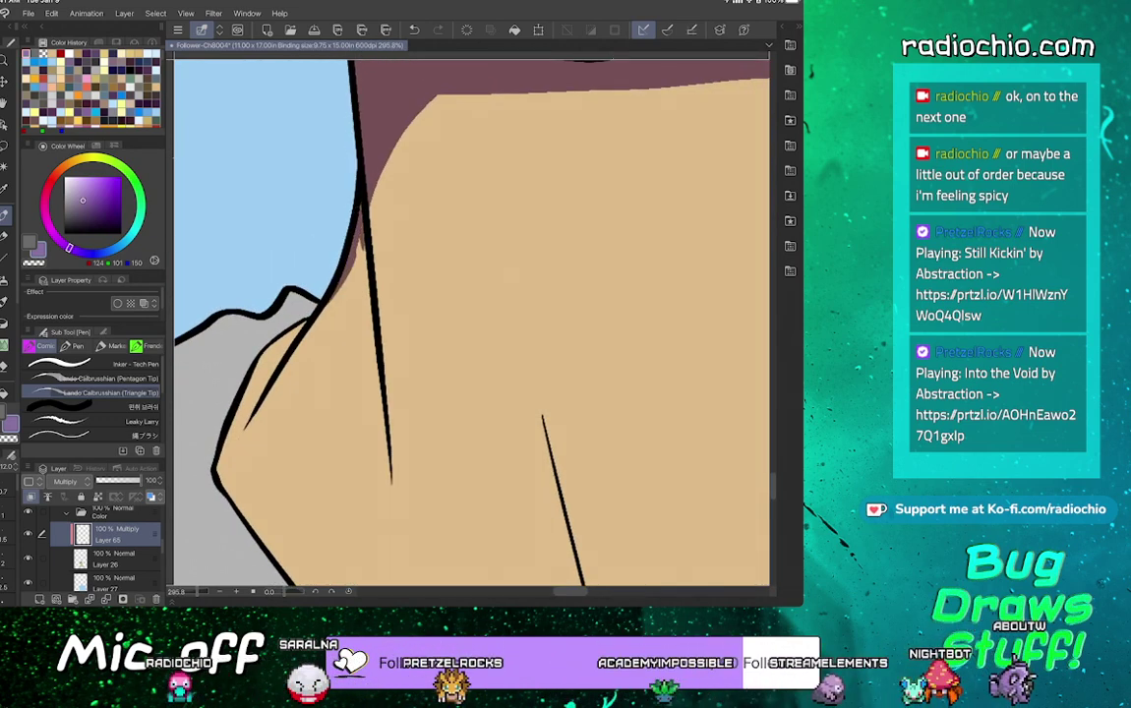
{"action": "left_click_drag", "start_coordinate": [356, 234], "coordinate": [377, 366]}
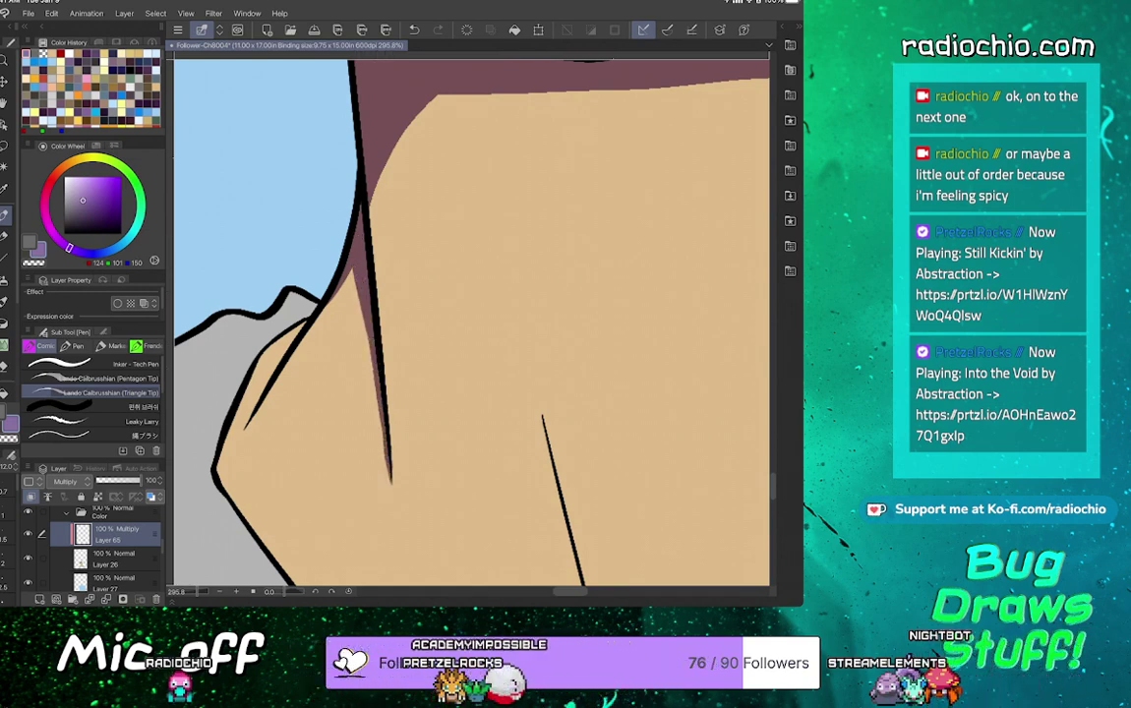
{"action": "left_click_drag", "start_coordinate": [258, 364], "coordinate": [218, 475]}
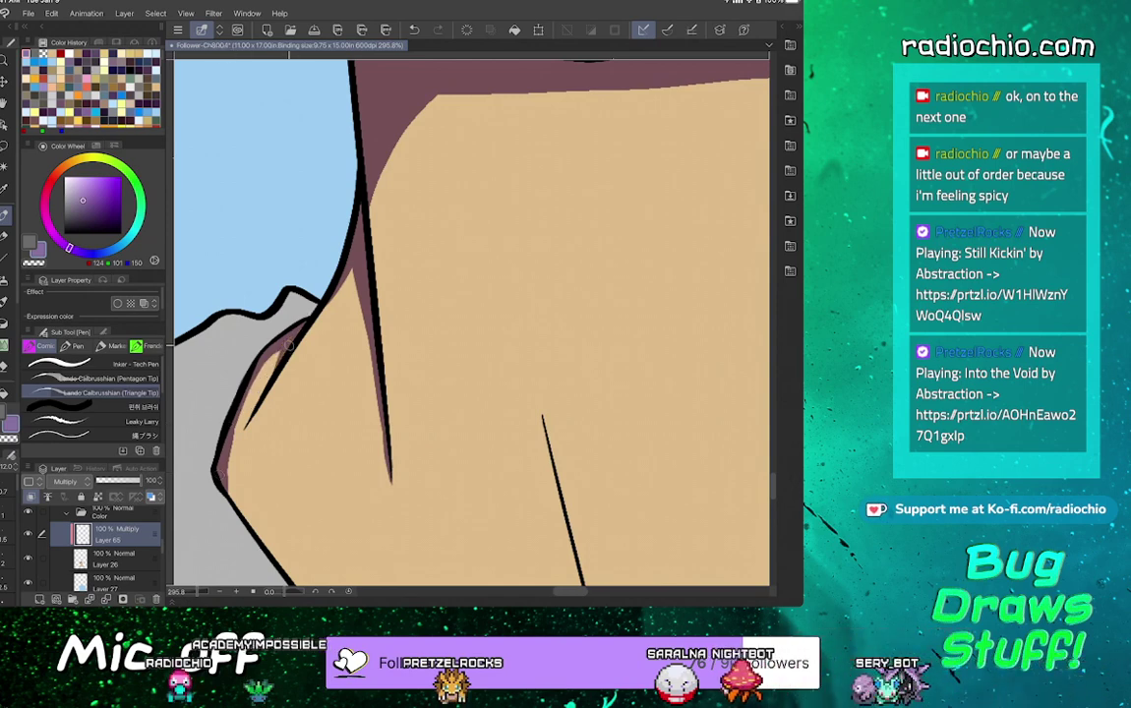
Paint a thin purple shadow along the single crease line in the middle of the lower neck
{"action": "scroll", "coordinate": [472, 322], "scroll_direction": "down", "scroll_amount": 3}
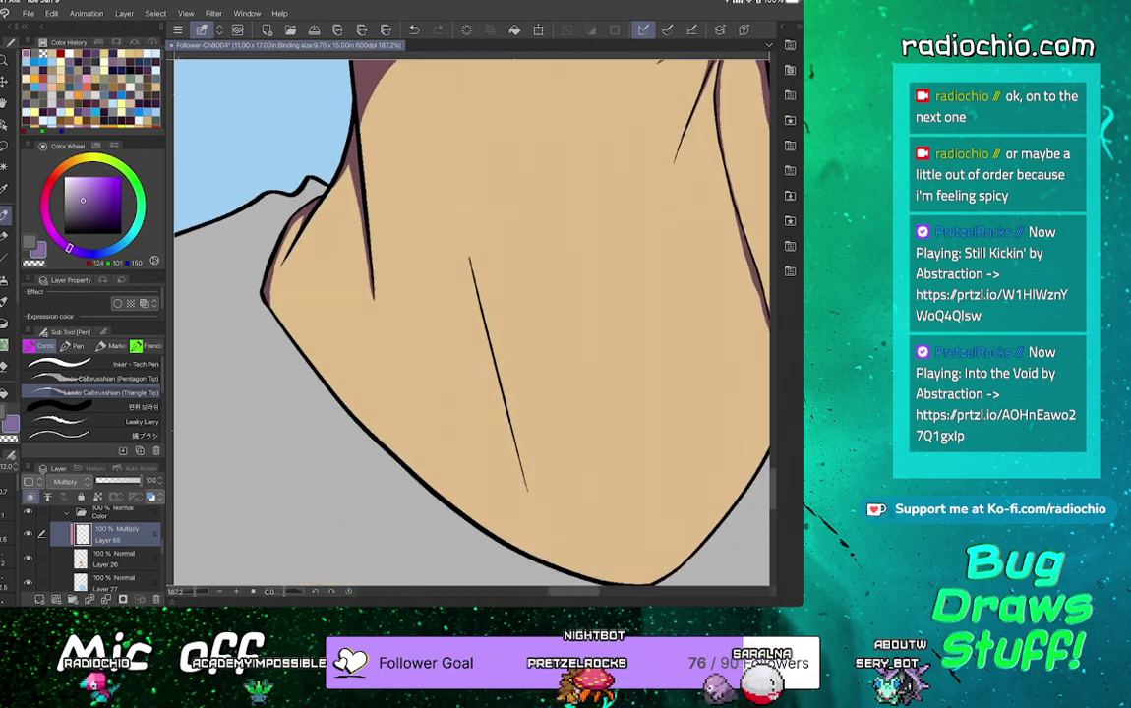
{"action": "scroll", "coordinate": [472, 322], "scroll_direction": "down", "scroll_amount": 1}
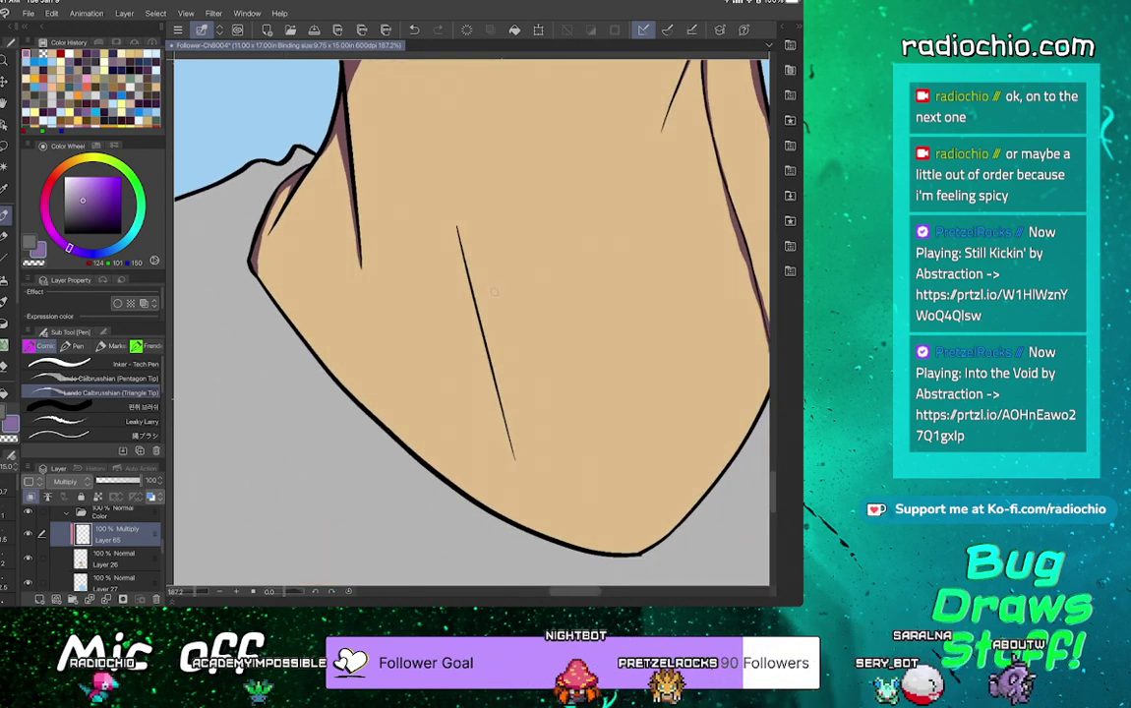
{"action": "scroll", "coordinate": [494, 292], "scroll_direction": "down", "scroll_amount": 2}
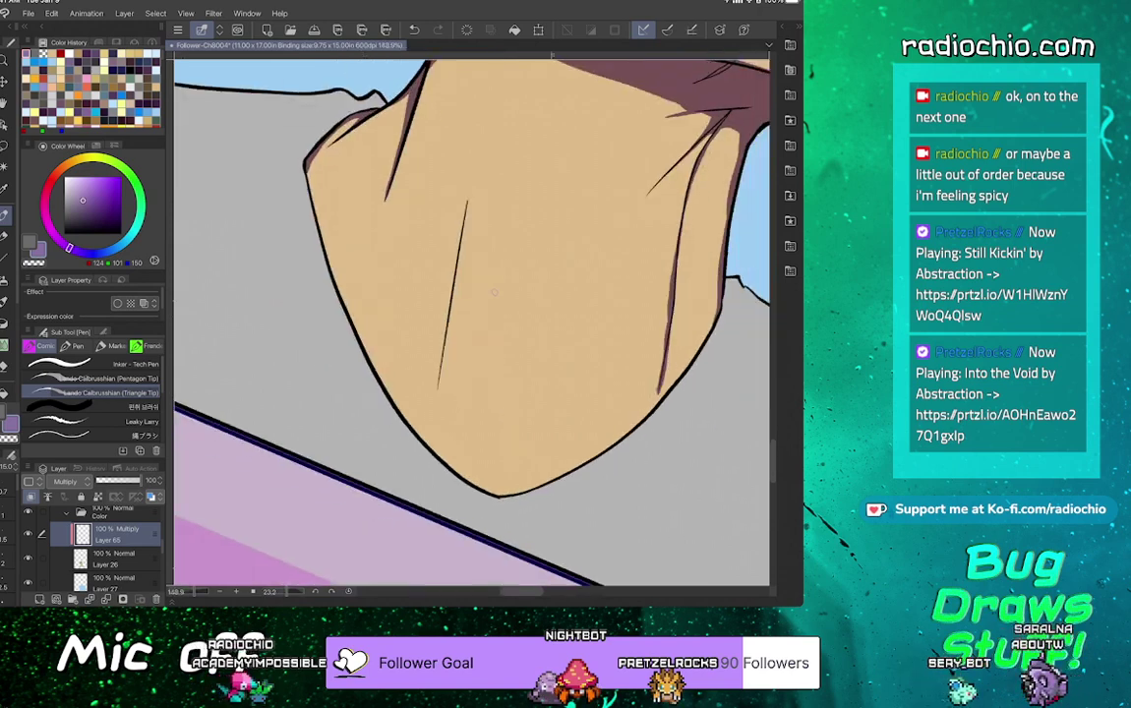
{"action": "scroll", "coordinate": [494, 292], "scroll_direction": "up", "scroll_amount": 1}
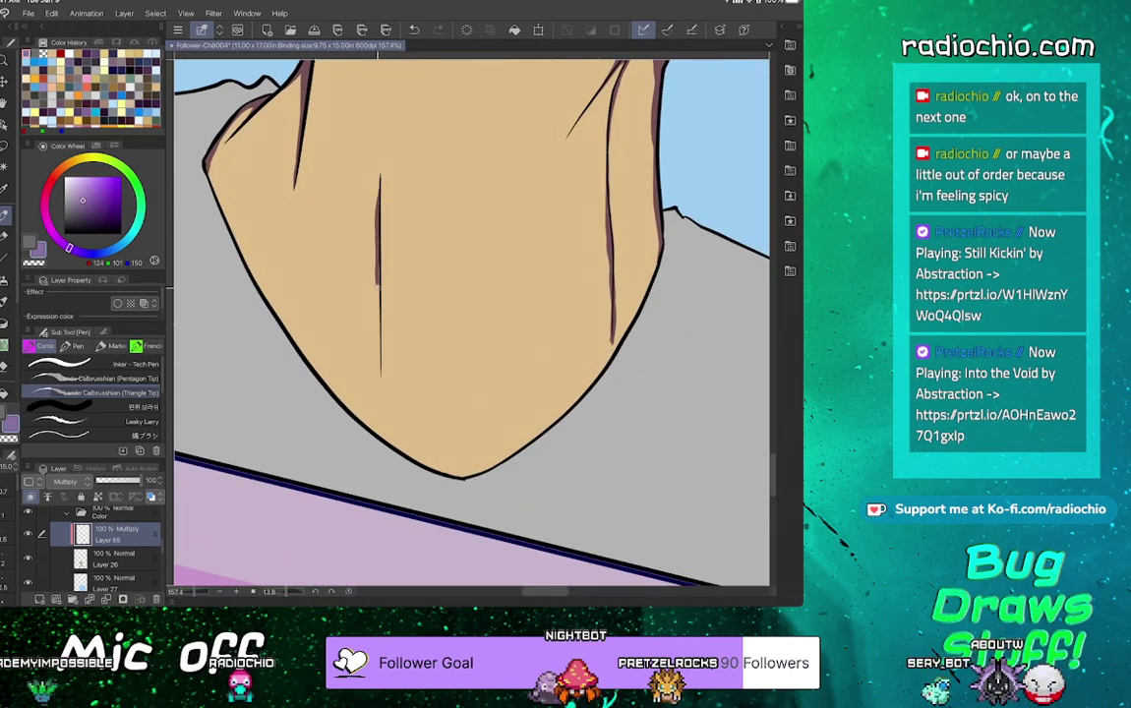
{"action": "scroll", "coordinate": [472, 325], "scroll_direction": "down", "scroll_amount": 1}
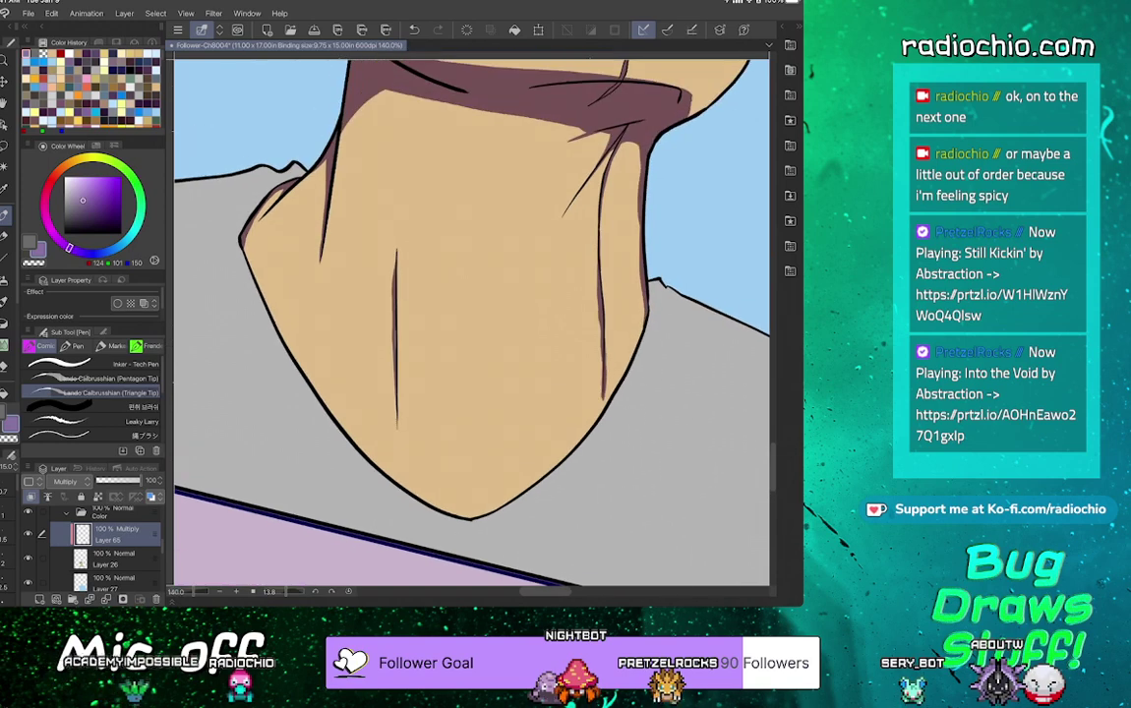
{"action": "scroll", "coordinate": [472, 324], "scroll_direction": "up", "scroll_amount": 3}
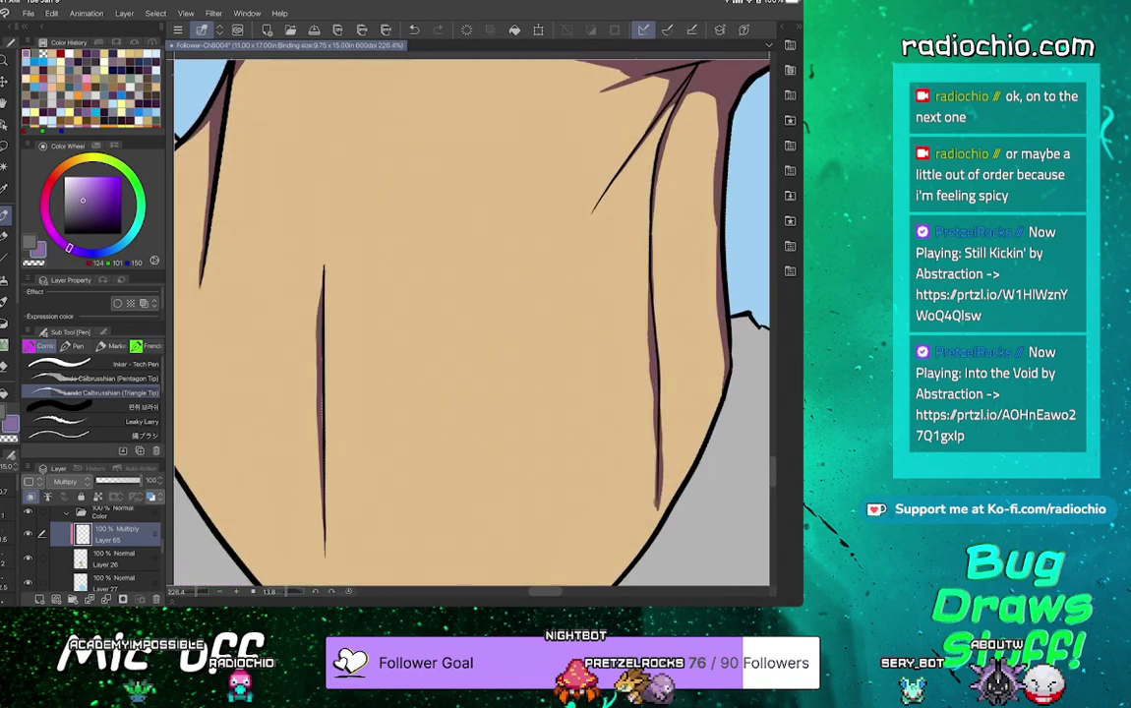
Lasso a shadow strip along the ear-side edge of the V-neck collar down to its point, fill it with the purple, and clear the selection
{"action": "scroll", "coordinate": [321, 366], "scroll_direction": "down", "scroll_amount": 4}
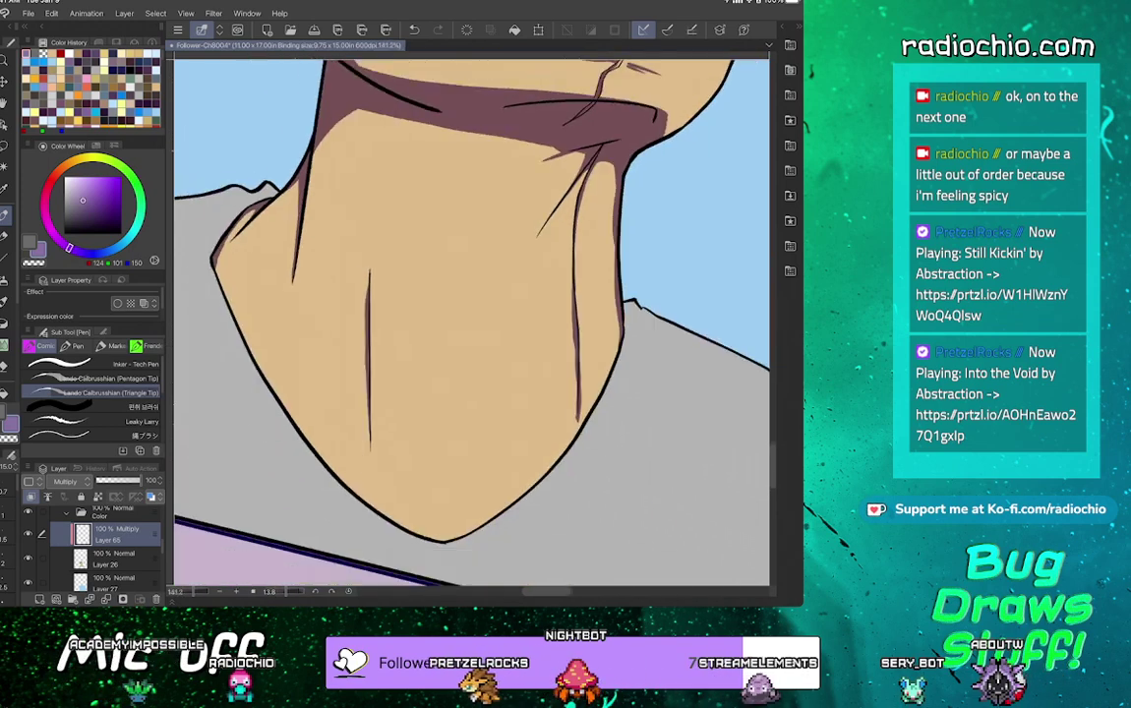
{"action": "scroll", "coordinate": [472, 325], "scroll_direction": "down", "scroll_amount": 2}
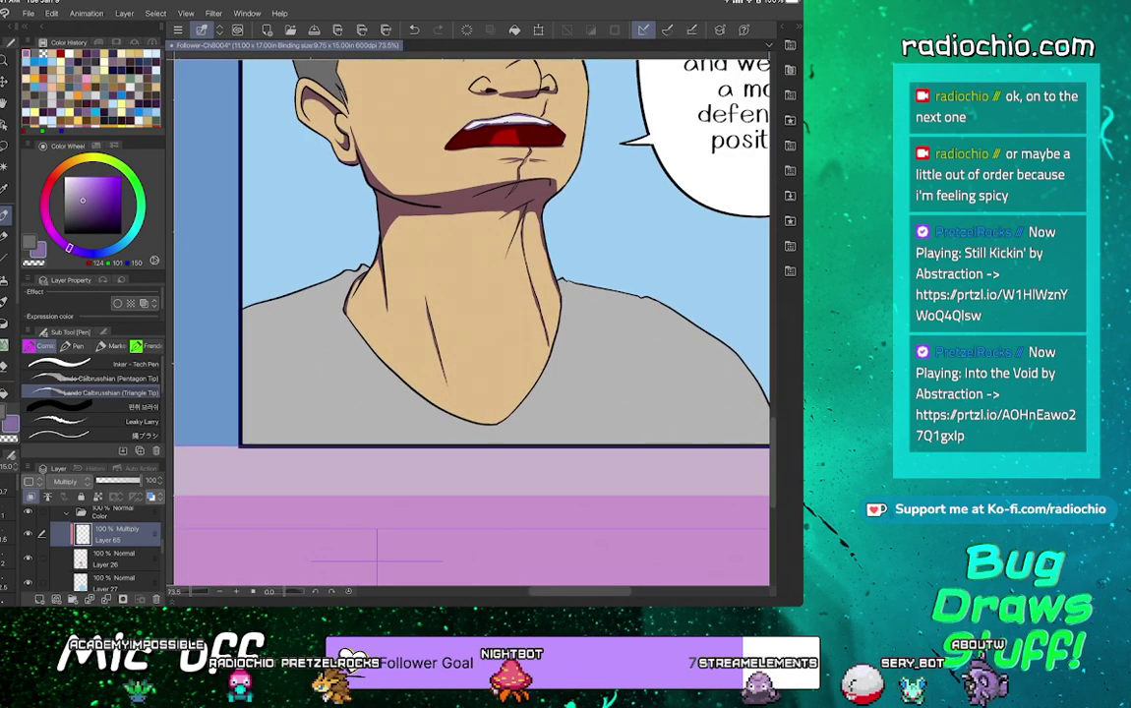
{"action": "scroll", "coordinate": [472, 325], "scroll_direction": "up", "scroll_amount": 1}
{"action": "key", "text": "m"}
{"action": "mouse_move", "coordinate": [313, 281]}
{"action": "left_mouse_down"}
{"action": "mouse_move", "coordinate": [418, 457]}
{"action": "mouse_move", "coordinate": [572, 439]}
{"action": "left_mouse_up"}
{"action": "key", "text": "g"}
{"action": "left_click", "coordinate": [341, 346]}
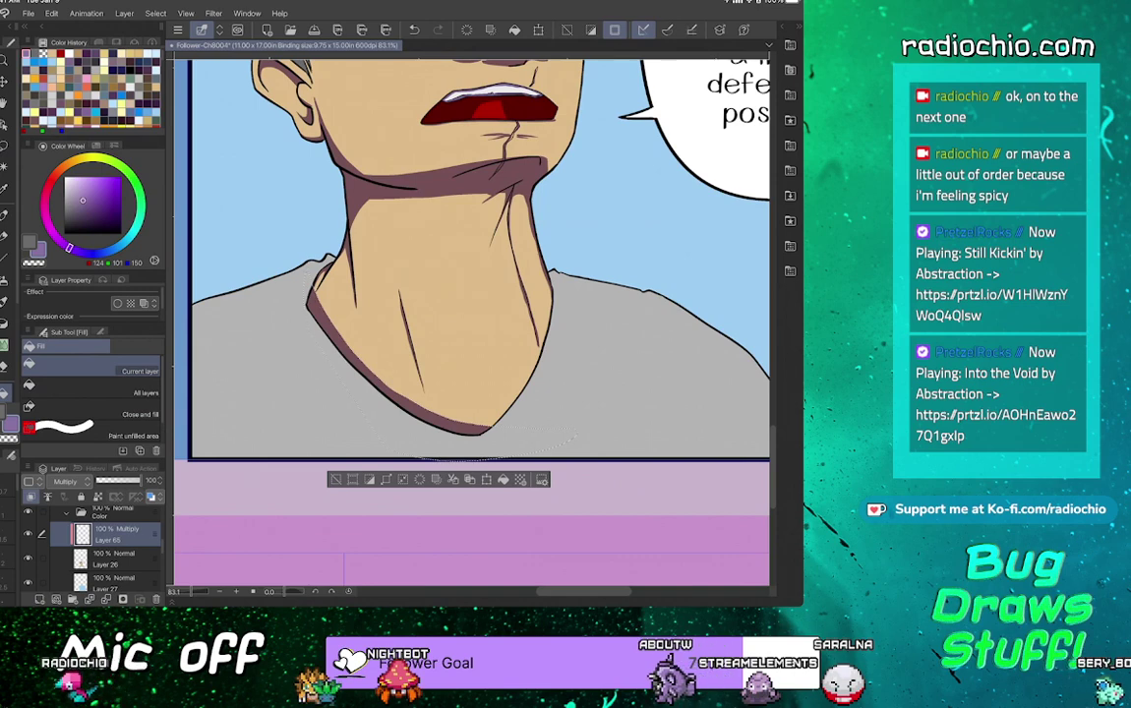
{"action": "key", "text": "ctrl+d"}
Paint purple pen shading on the skin inside the shirt collar at the ear side of the neck
{"action": "scroll", "coordinate": [472, 295], "scroll_direction": "up", "scroll_amount": 4}
{"action": "key", "text": "p"}
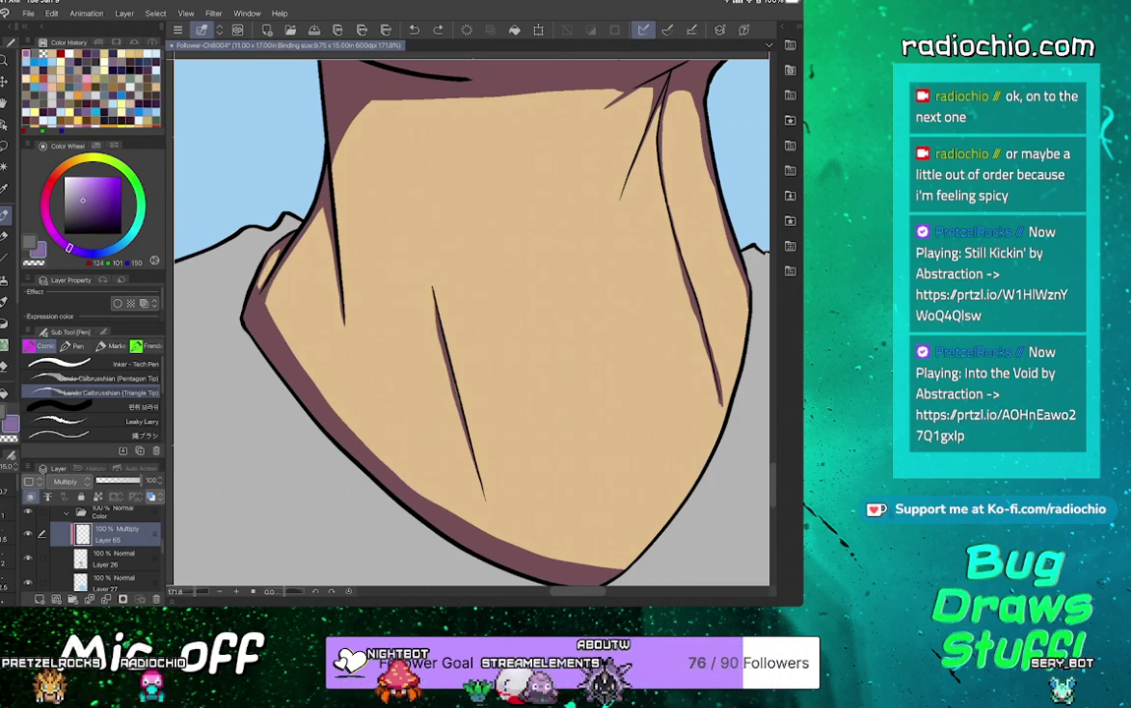
{"action": "left_click_drag", "start_coordinate": [254, 289], "coordinate": [291, 234]}
{"action": "scroll", "coordinate": [326, 194], "scroll_direction": "down", "scroll_amount": 4}
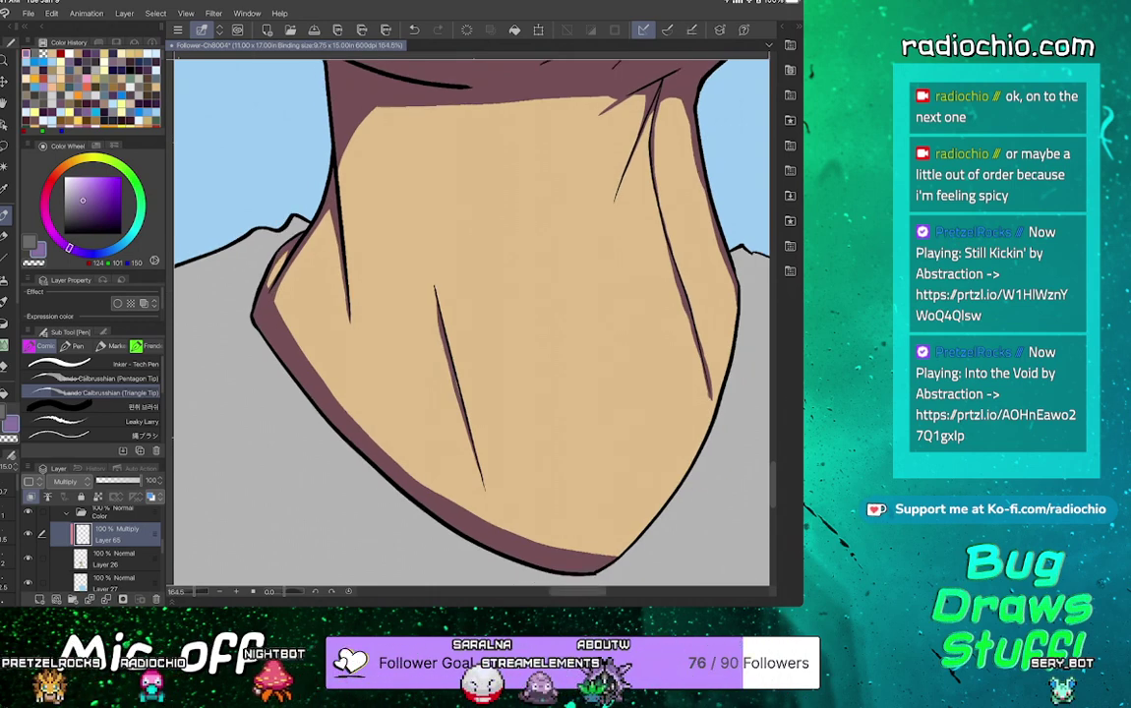
Lasso a shadow strip along the far side of the V-neck collar, fill it with the purple, and clear the selection
{"action": "scroll", "coordinate": [629, 259], "scroll_direction": "up", "scroll_amount": 3}
{"action": "key", "text": "m"}
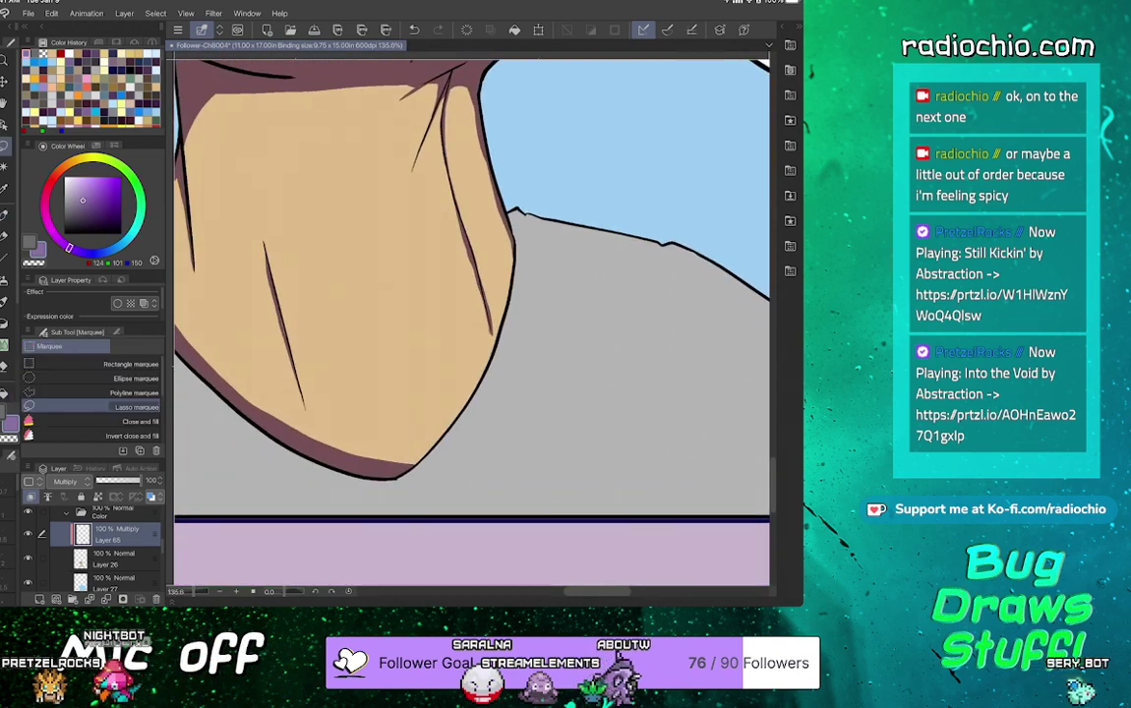
{"action": "mouse_move", "coordinate": [537, 224]}
{"action": "left_mouse_down"}
{"action": "mouse_move", "coordinate": [492, 413]}
{"action": "mouse_move", "coordinate": [383, 472]}
{"action": "left_mouse_up"}
{"action": "key", "text": "g"}
{"action": "left_click", "coordinate": [452, 408]}
{"action": "key", "text": "ctrl+d"}
Join the collar shadow to the neck's far-edge shadow with the purple pen, and save the file
{"action": "scroll", "coordinate": [450, 341], "scroll_direction": "up", "scroll_amount": 3}
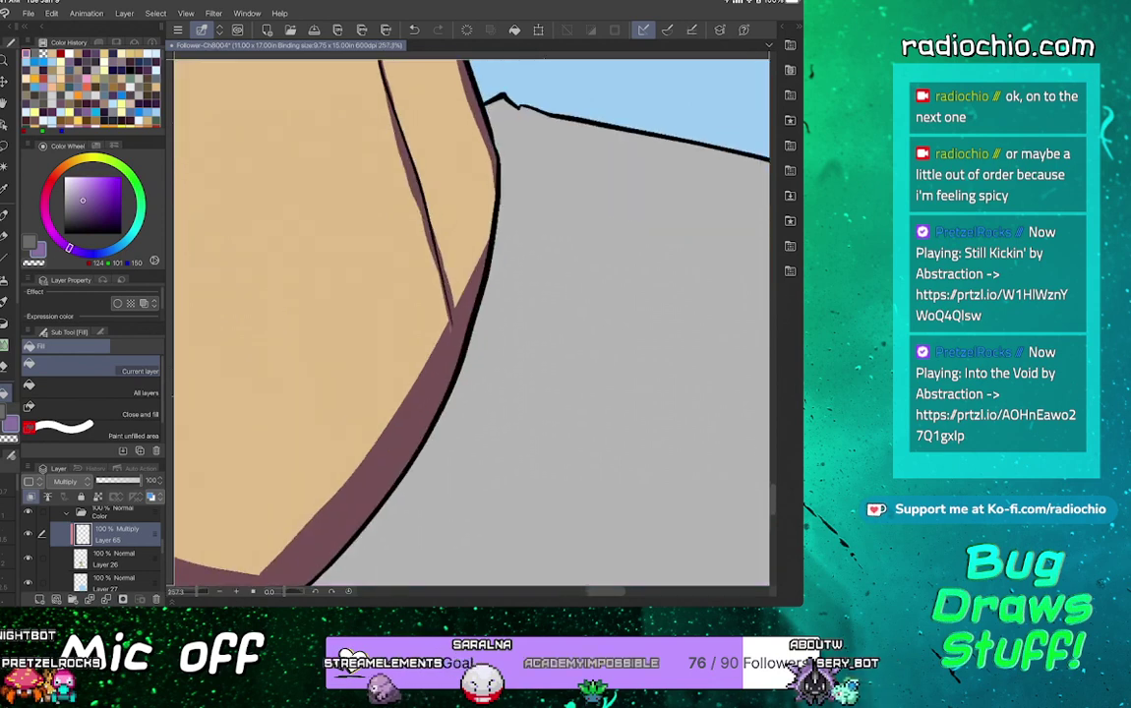
{"action": "key", "text": "p"}
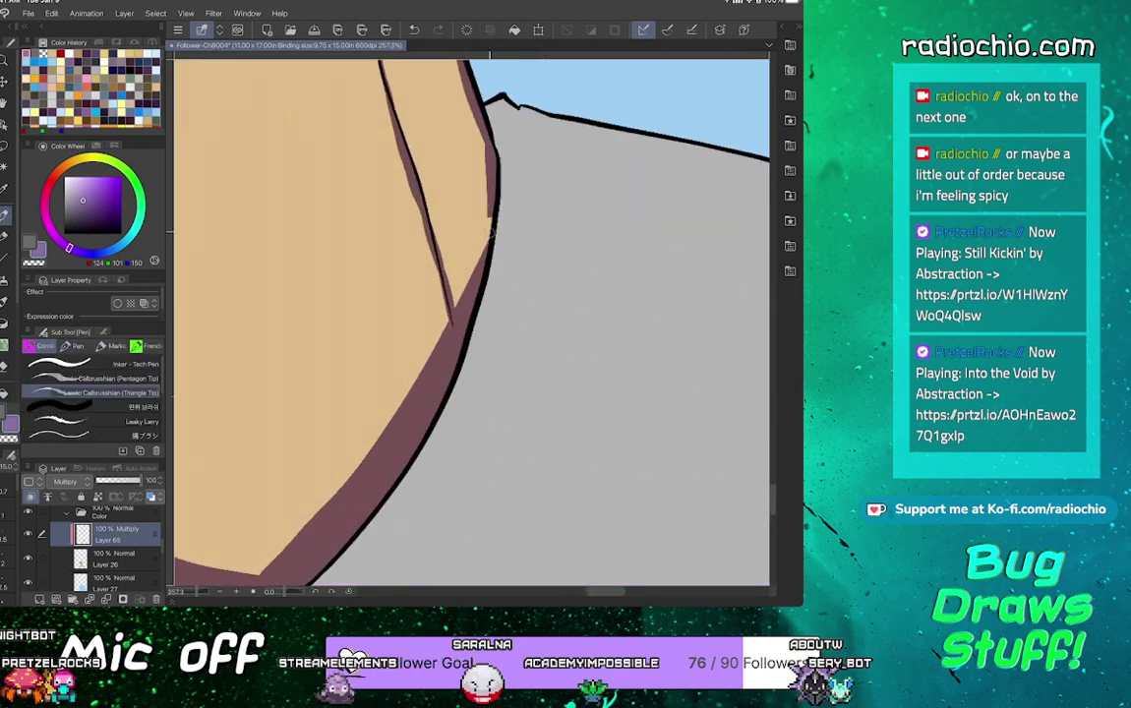
{"action": "left_click_drag", "start_coordinate": [484, 171], "coordinate": [474, 273]}
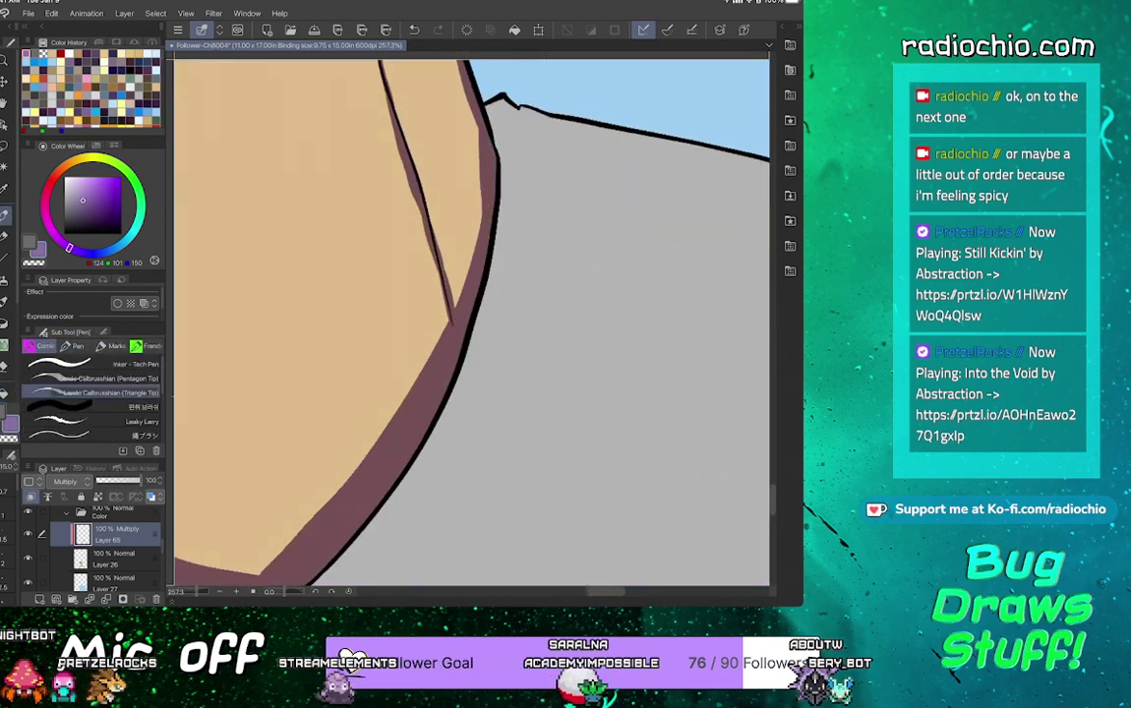
{"action": "scroll", "coordinate": [472, 295], "scroll_direction": "down", "scroll_amount": 8}
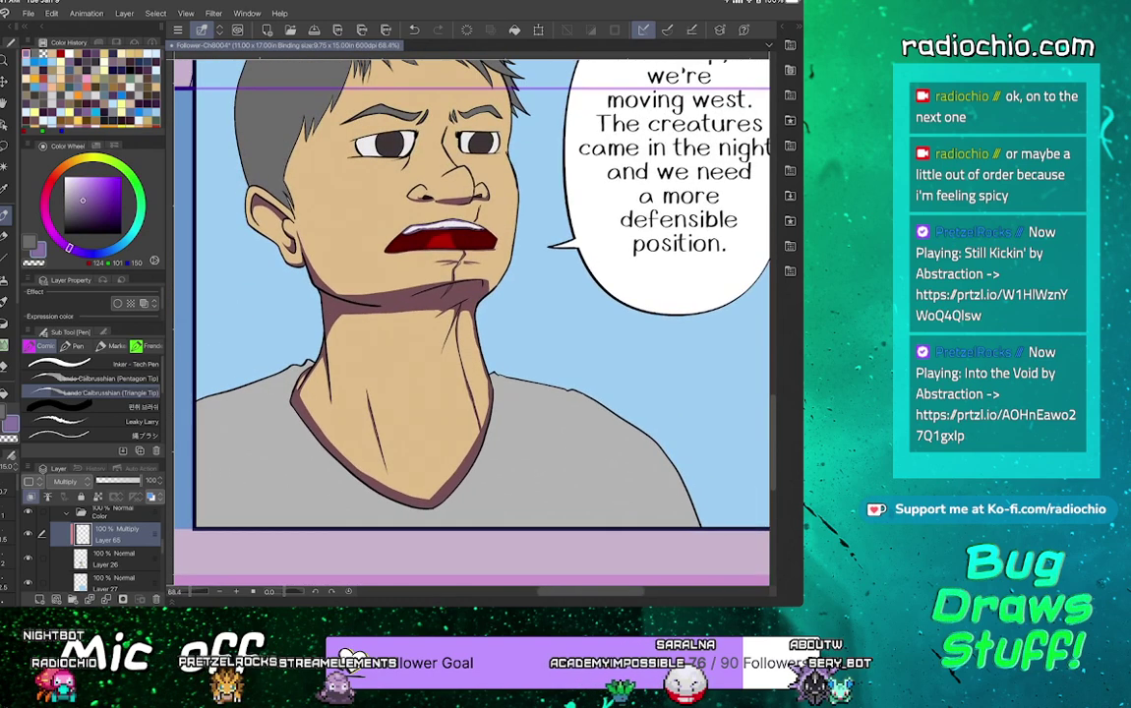
{"action": "scroll", "coordinate": [472, 315], "scroll_direction": "up", "scroll_amount": 2}
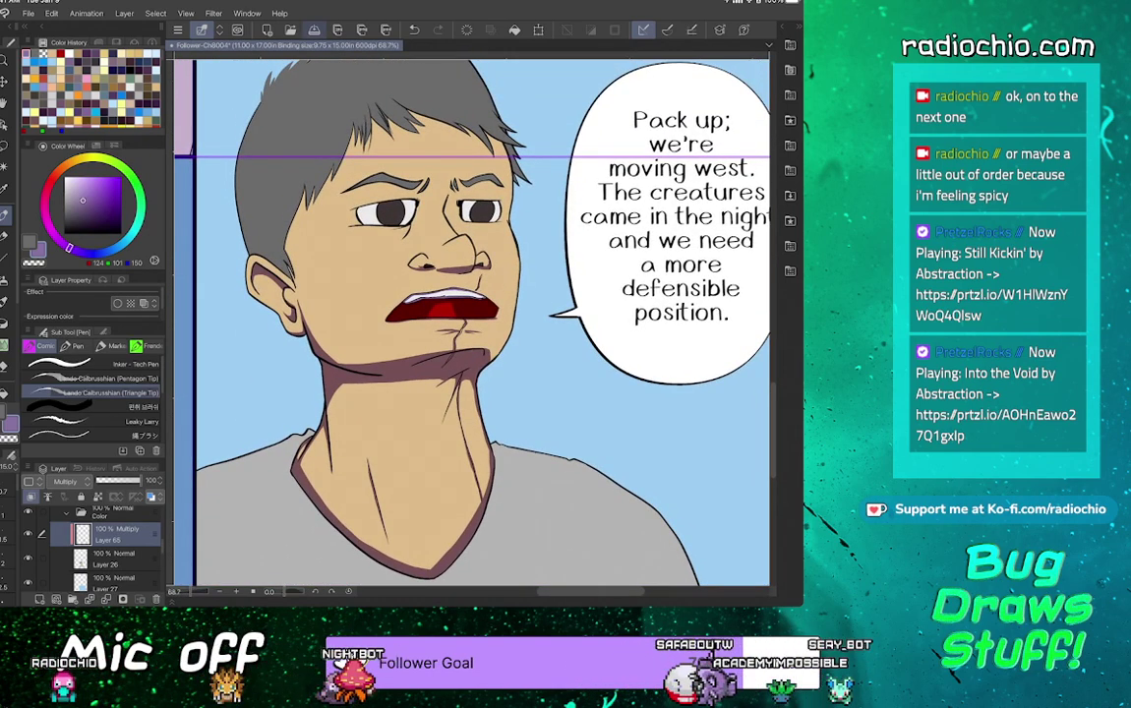
{"action": "key", "text": "ctrl+s"}
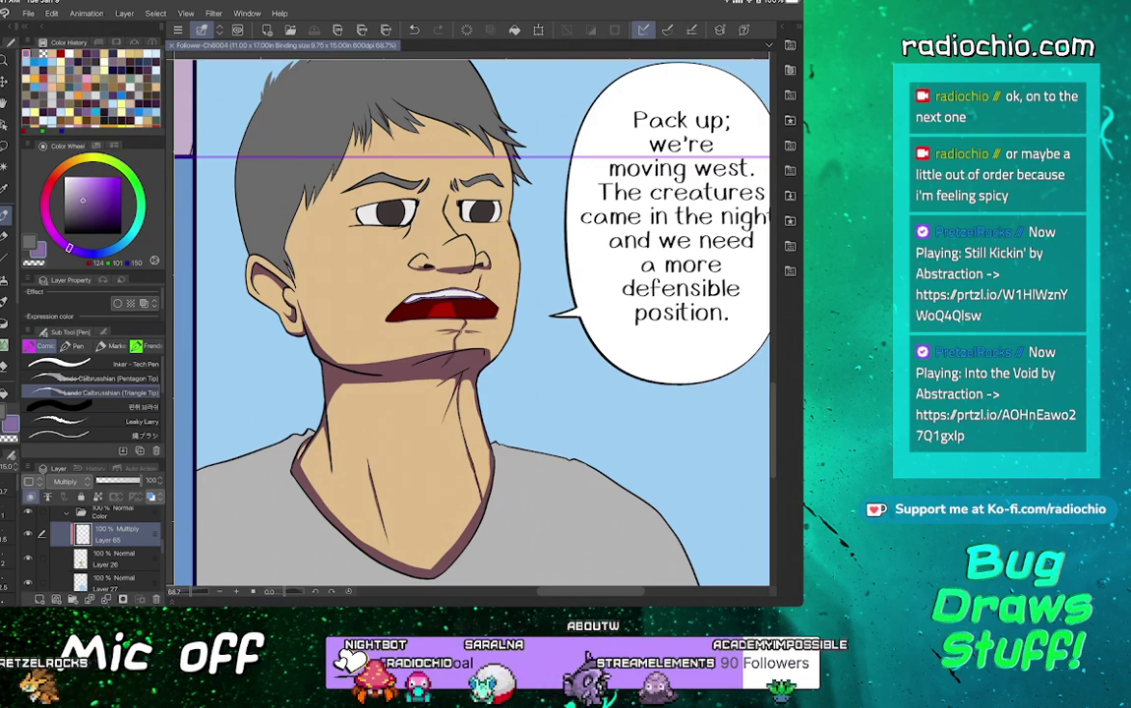
Paint thin purple shadows under the near eye, along its lower lid and inner-corner crease
{"action": "scroll", "coordinate": [406, 282], "scroll_direction": "up", "scroll_amount": 5}
{"action": "scroll", "coordinate": [472, 322], "scroll_direction": "up", "scroll_amount": 5}
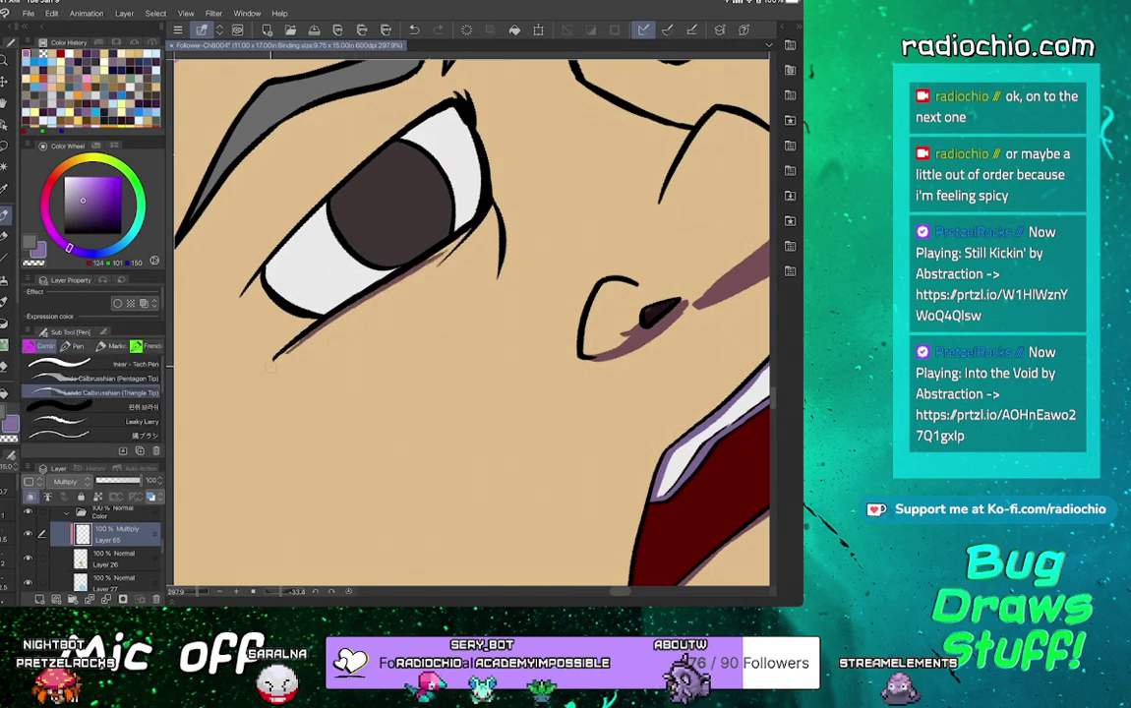
{"action": "left_click_drag", "start_coordinate": [425, 257], "coordinate": [398, 298]}
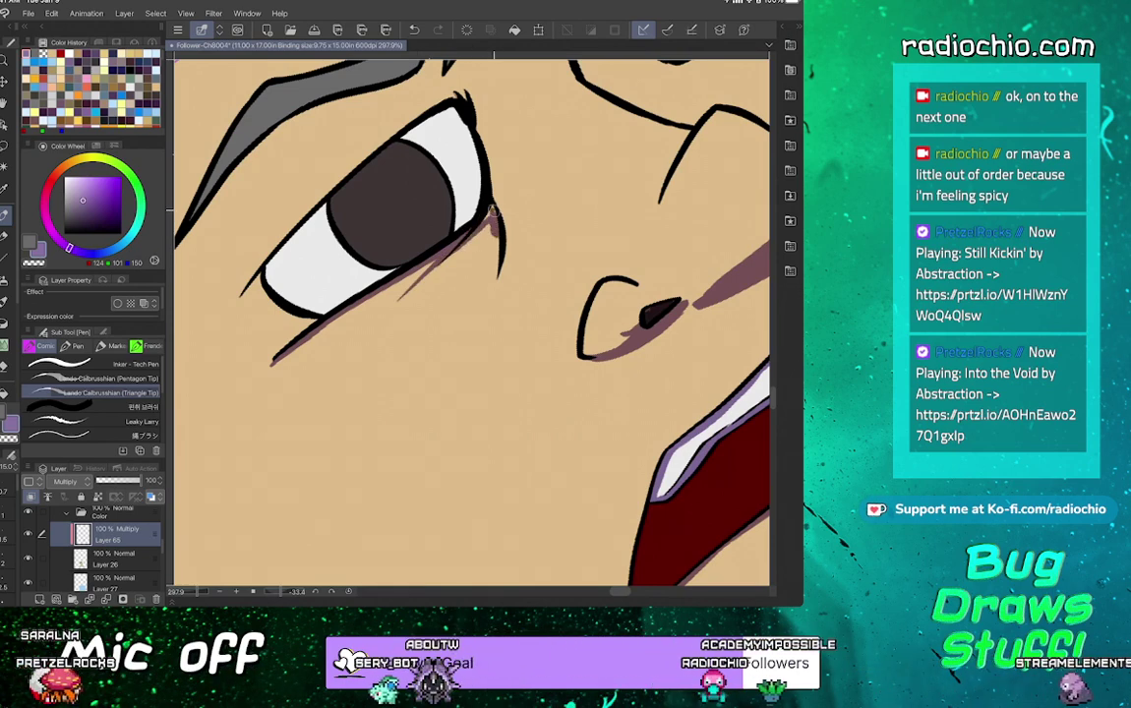
{"action": "left_click_drag", "start_coordinate": [495, 233], "coordinate": [490, 284]}
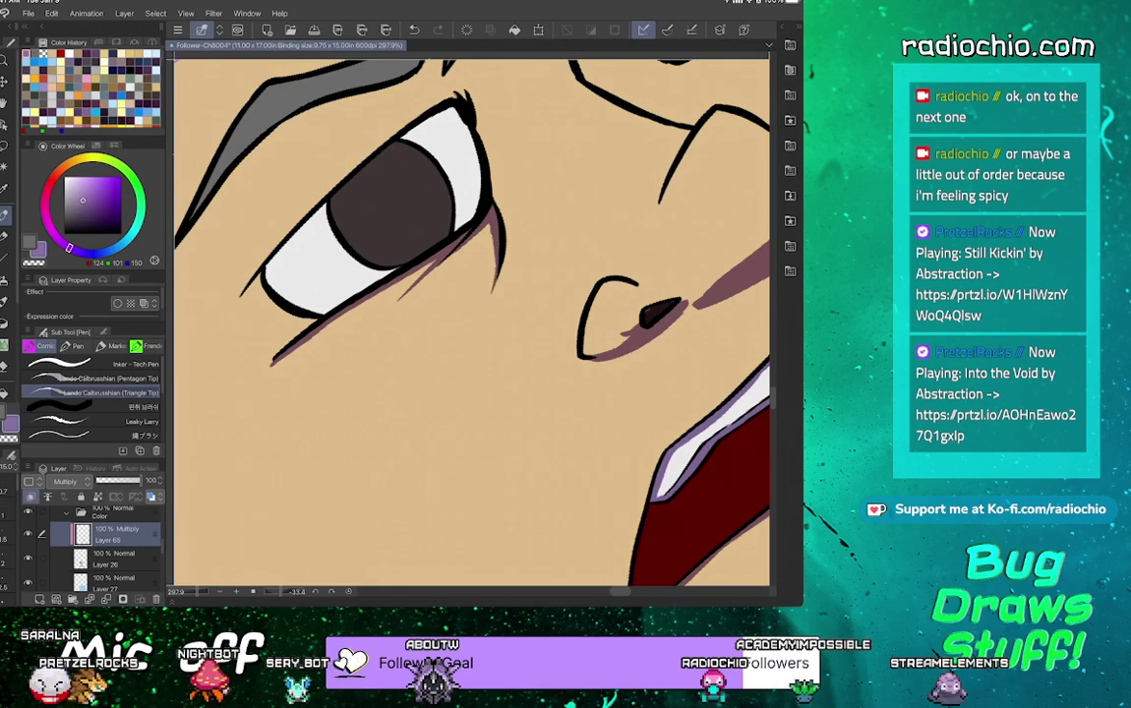
Paint a thin purple shadow under the far eye's lower lid with a short crease at its inner corner
{"action": "scroll", "coordinate": [472, 323], "scroll_direction": "down", "scroll_amount": 2}
{"action": "scroll", "coordinate": [472, 322], "scroll_direction": "down", "scroll_amount": 2}
{"action": "scroll", "coordinate": [472, 323], "scroll_direction": "up", "scroll_amount": 4}
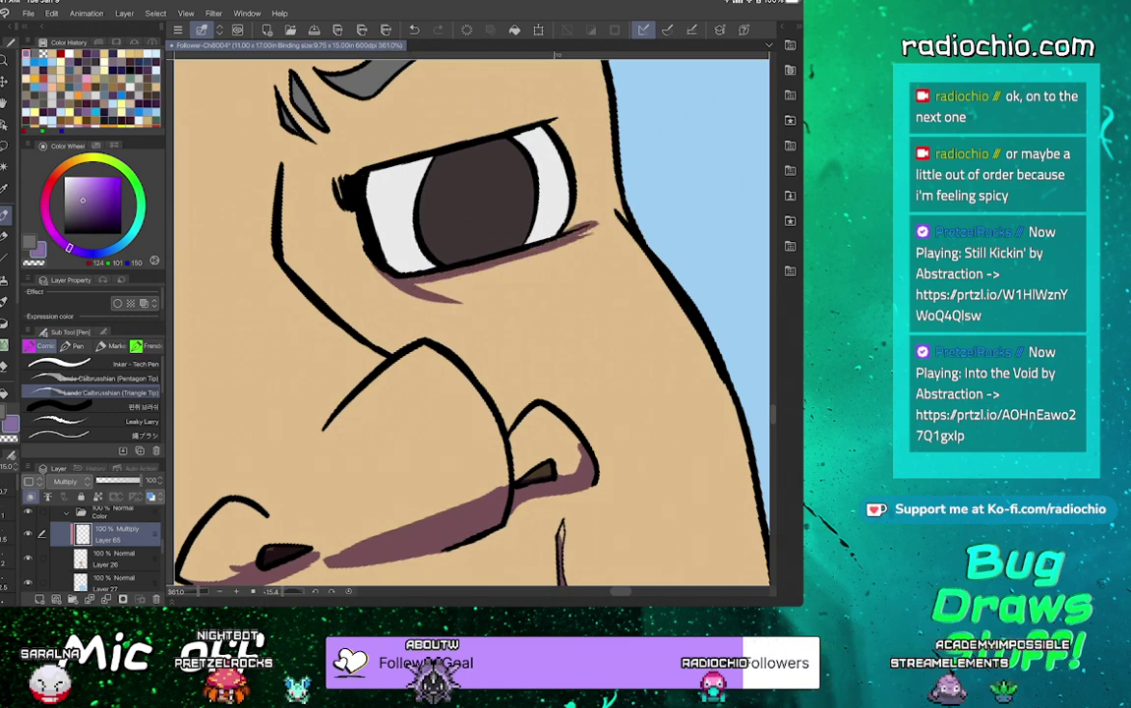
{"action": "scroll", "coordinate": [472, 323], "scroll_direction": "down", "scroll_amount": 3}
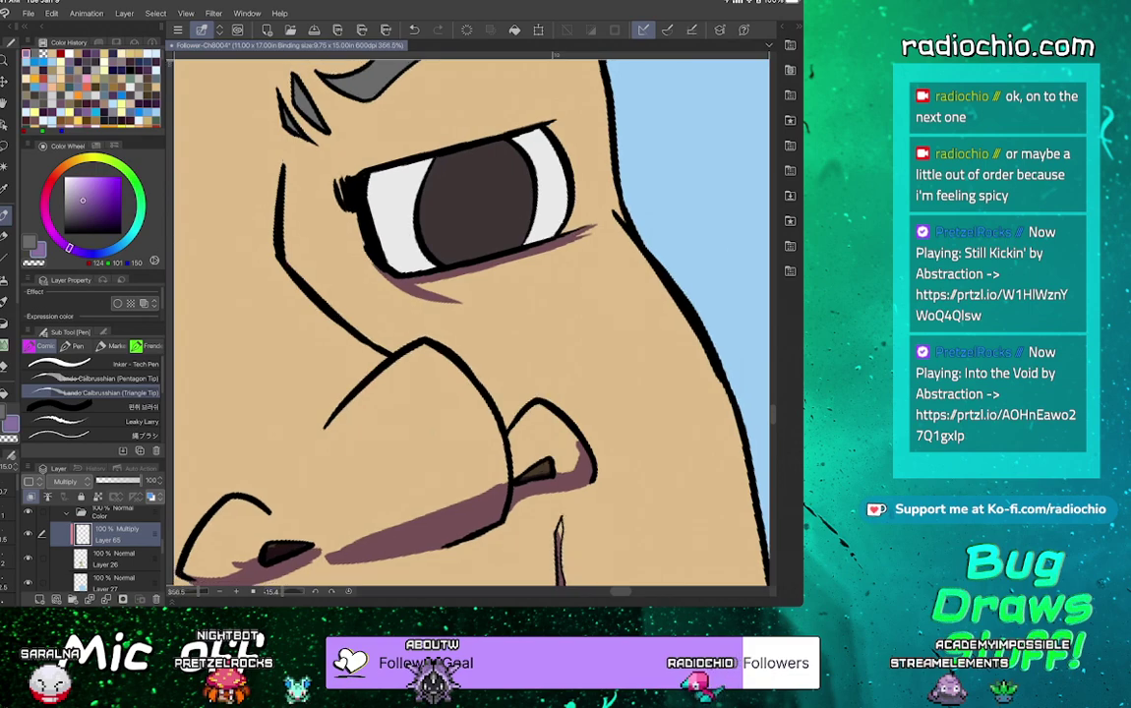
{"action": "scroll", "coordinate": [472, 323], "scroll_direction": "up", "scroll_amount": 3}
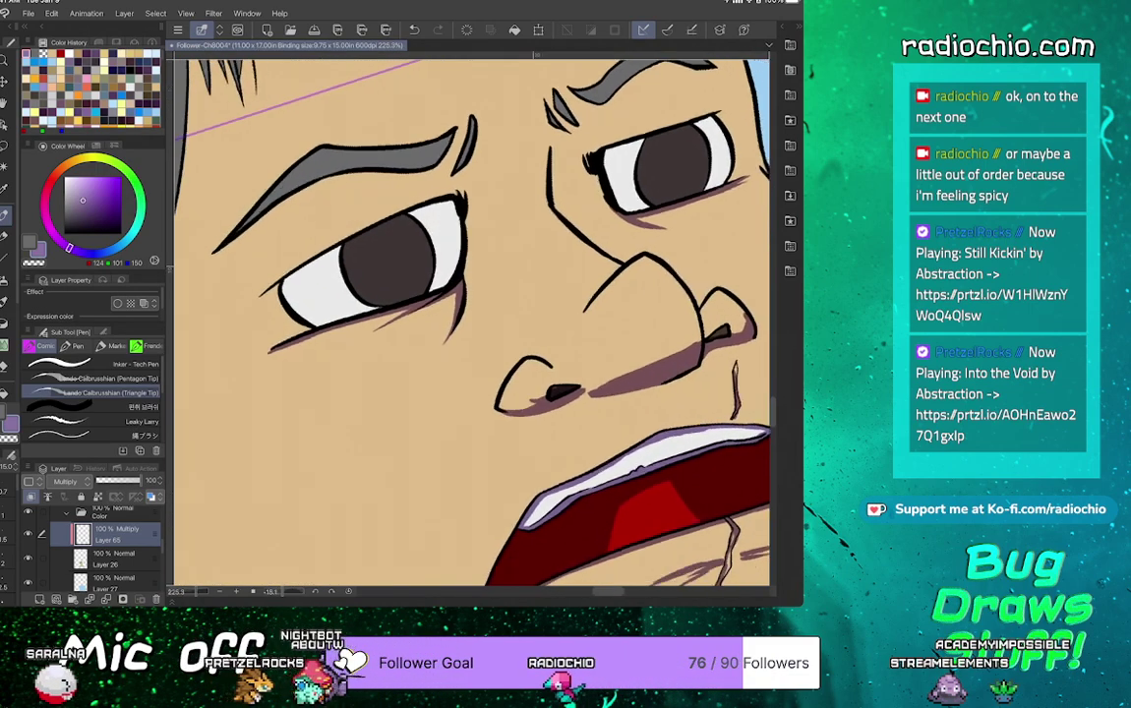
Lasso the upper part of the near eye, fill the eye white and iris there with the purple, and clear the selection
{"action": "key", "text": "m"}
{"action": "mouse_move", "coordinate": [439, 153]}
{"action": "left_mouse_down"}
{"action": "mouse_move", "coordinate": [345, 322]}
{"action": "mouse_move", "coordinate": [352, 466]}
{"action": "mouse_move", "coordinate": [268, 398]}
{"action": "left_mouse_up"}
{"action": "key", "text": "ctrl+z"}
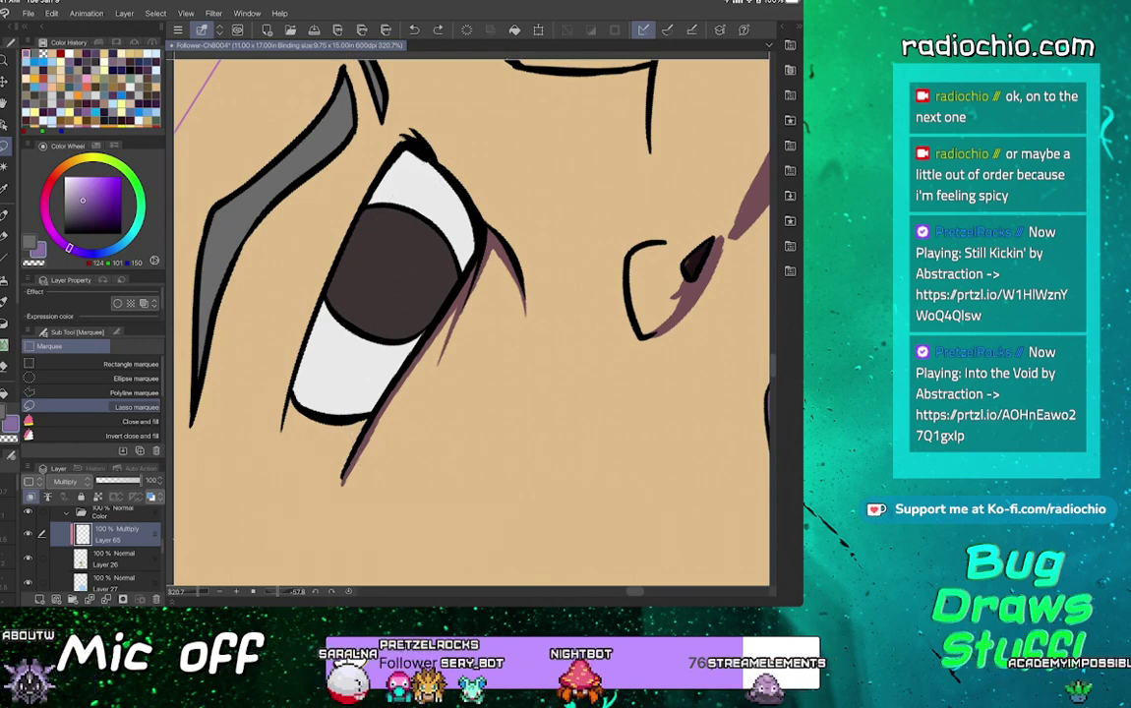
{"action": "left_click_drag", "start_coordinate": [287, 279], "coordinate": [430, 136]}
{"action": "key", "text": "g"}
{"action": "left_click", "coordinate": [366, 201]}
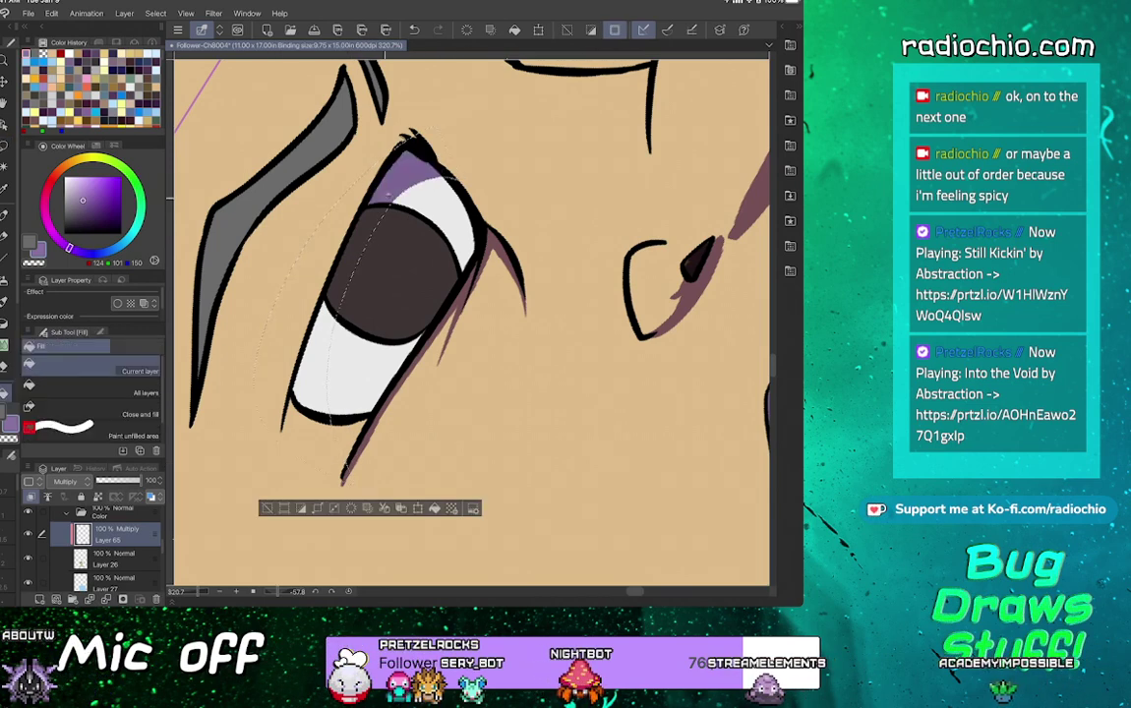
{"action": "key", "text": "ctrl+d"}
{"action": "scroll", "coordinate": [472, 323], "scroll_direction": "down", "scroll_amount": 4}
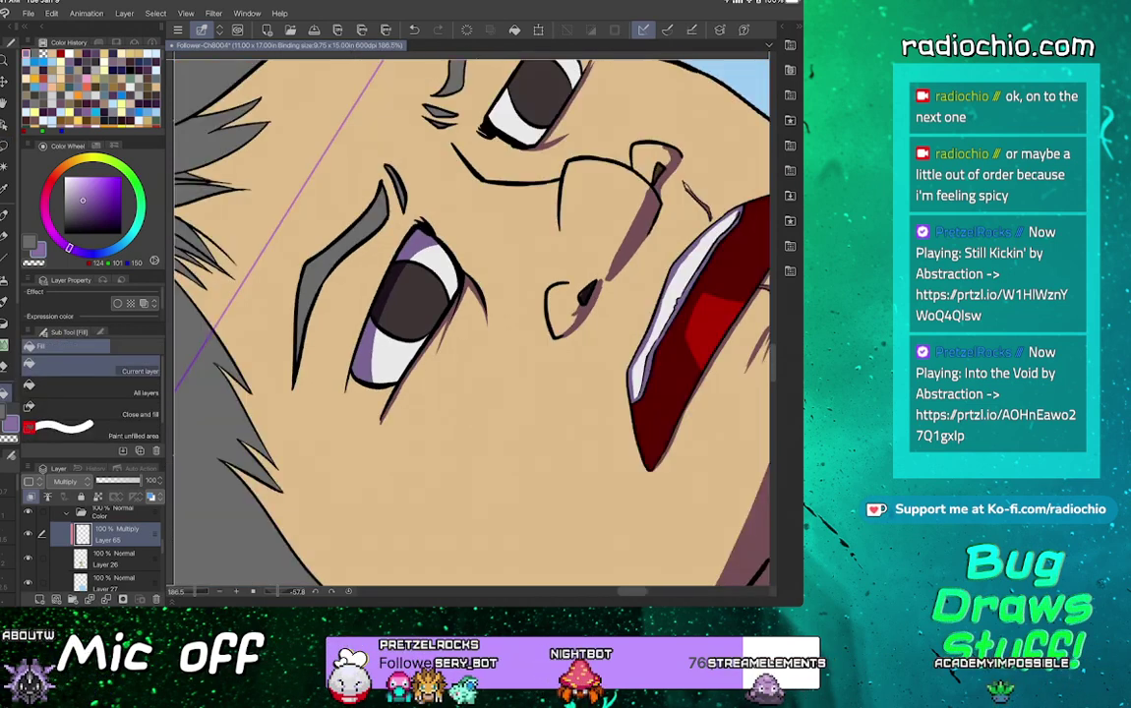
Lasso the upper part of the far eye, undo the fill on the surrounding skin, and shade only inside the eye with the purple
{"action": "key", "text": "m"}
{"action": "key", "text": "g"}
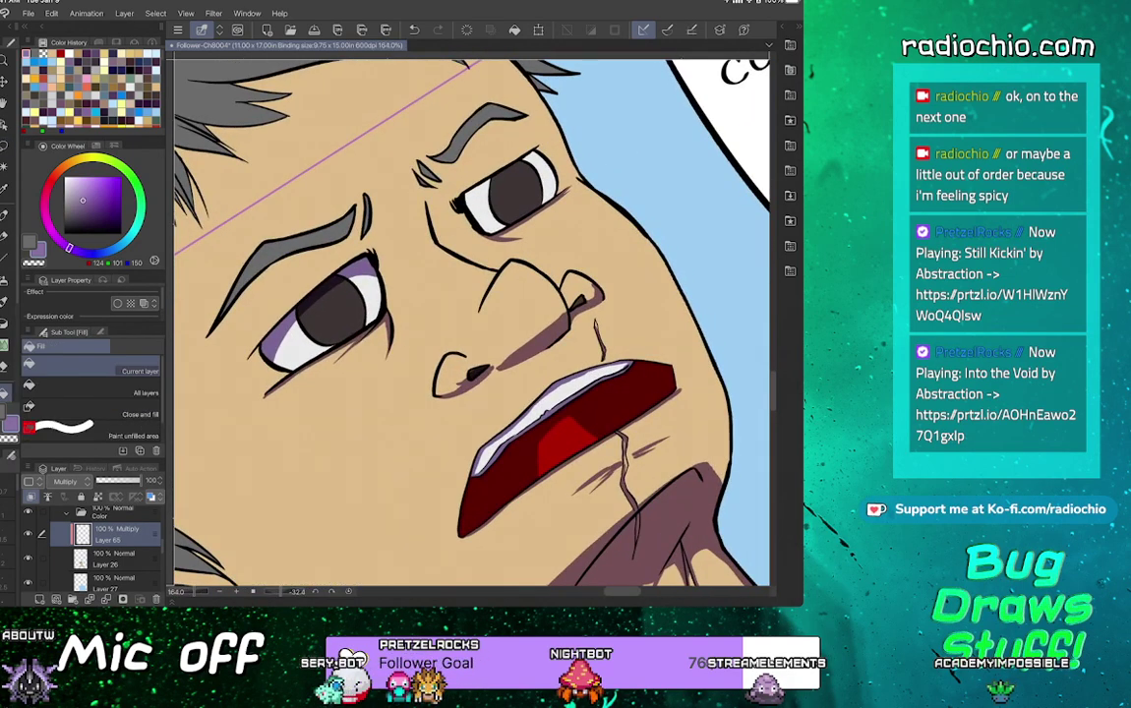
{"action": "key", "text": "m"}
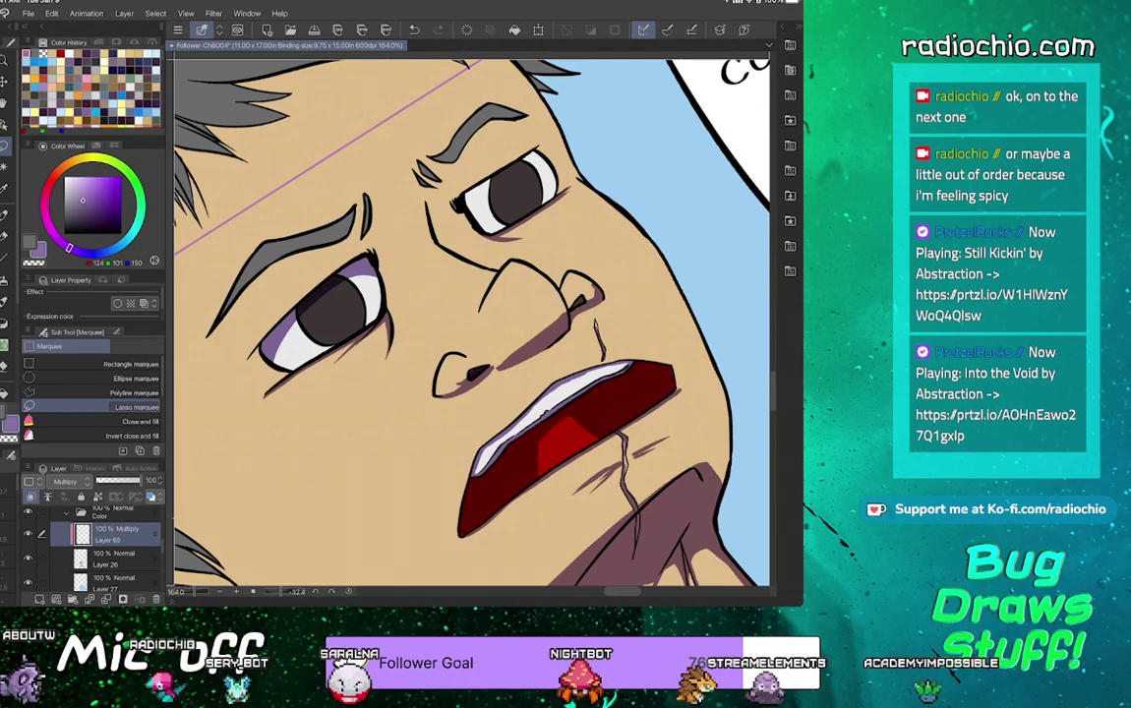
{"action": "mouse_move", "coordinate": [553, 157]}
{"action": "left_mouse_down"}
{"action": "mouse_move", "coordinate": [472, 173]}
{"action": "mouse_move", "coordinate": [471, 222]}
{"action": "left_mouse_up"}
{"action": "key", "text": "g"}
{"action": "left_click", "coordinate": [498, 167]}
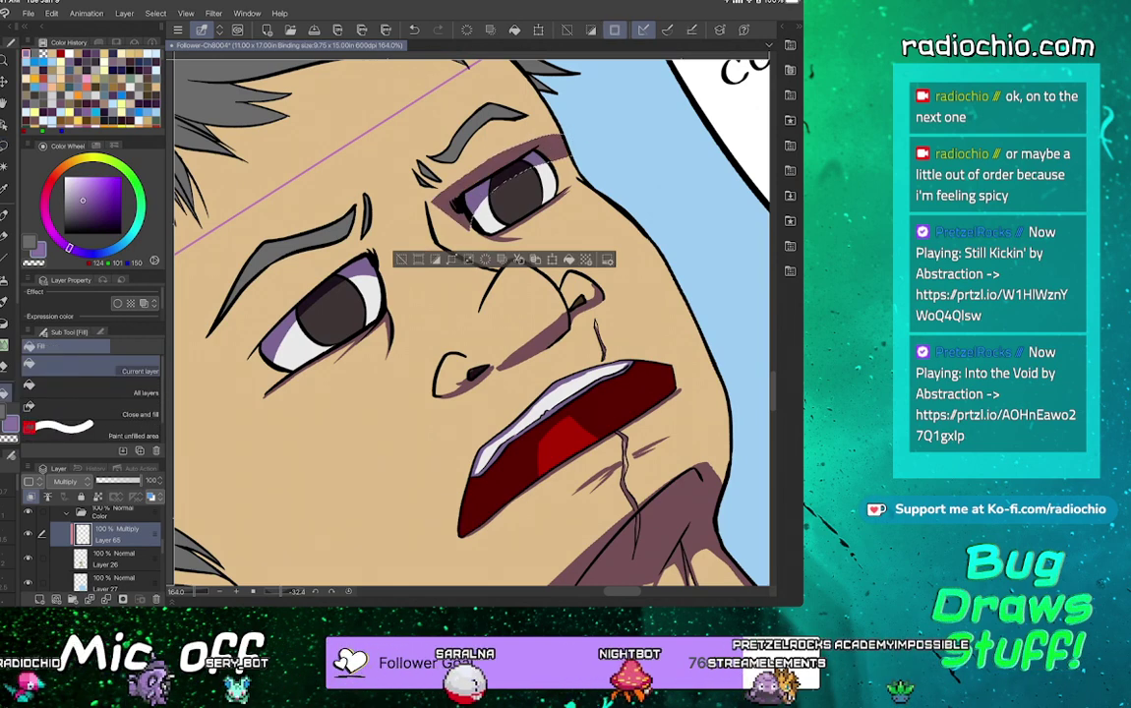
{"action": "key", "text": "ctrl+z"}
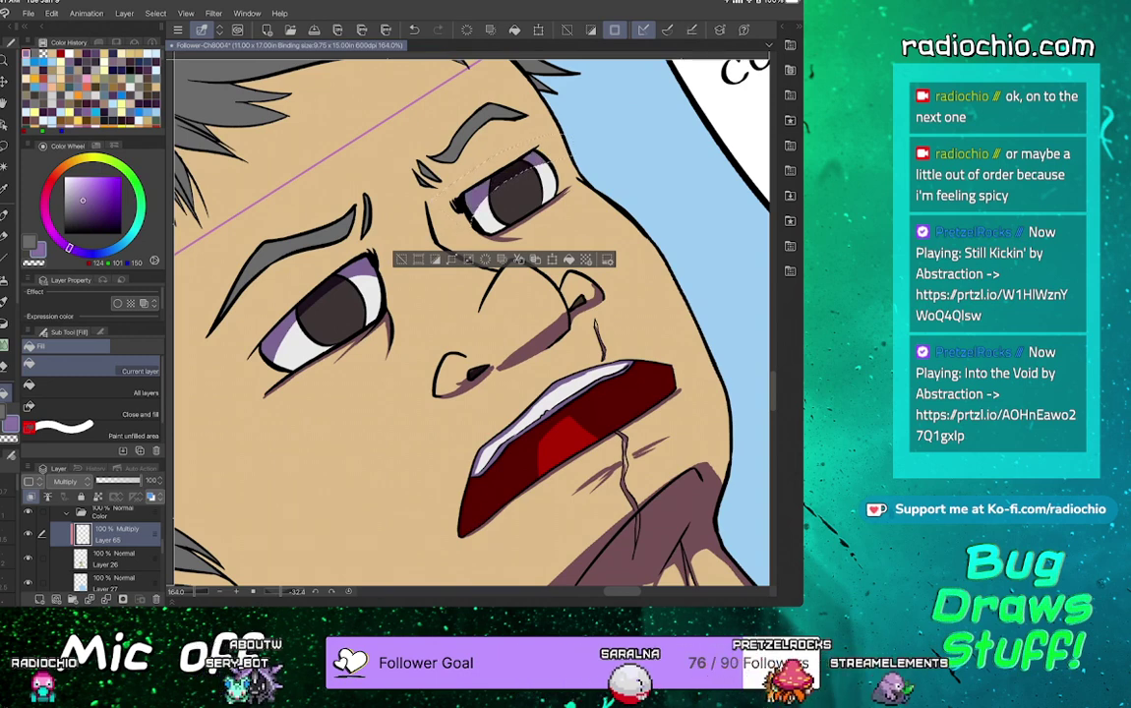
{"action": "key", "text": "ctrl+d"}
{"action": "scroll", "coordinate": [471, 322], "scroll_direction": "up", "scroll_amount": 2}
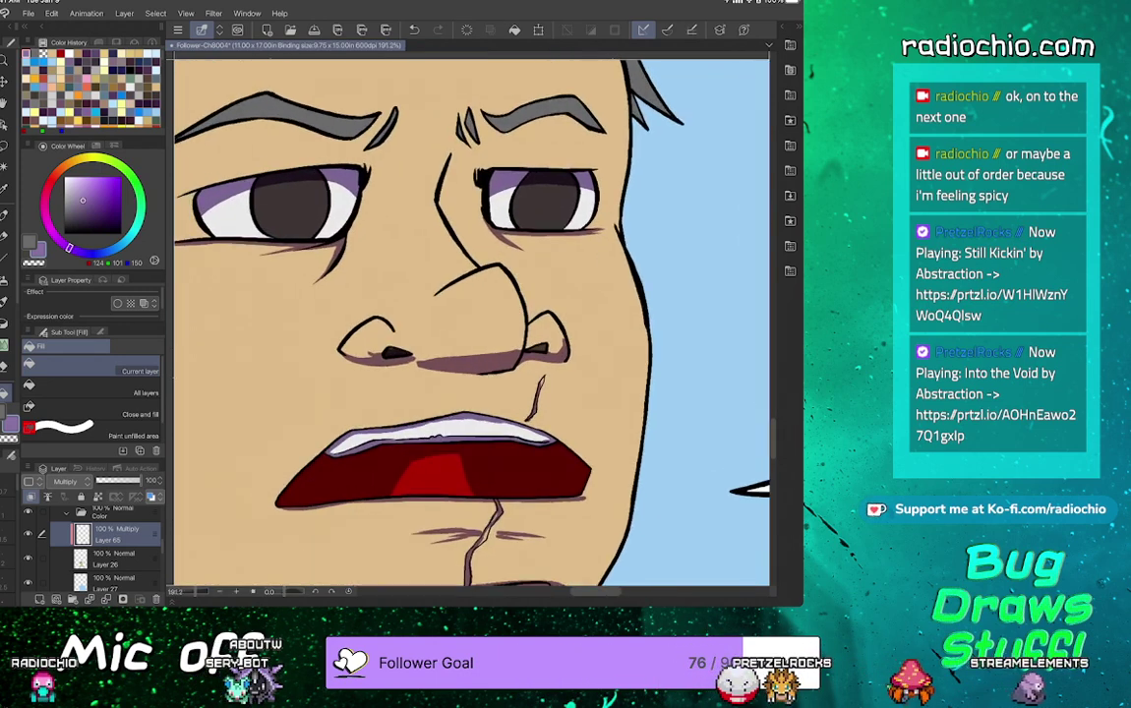
Paint dark oval pupils inside both irises with the purple pen
{"action": "key", "text": "p"}
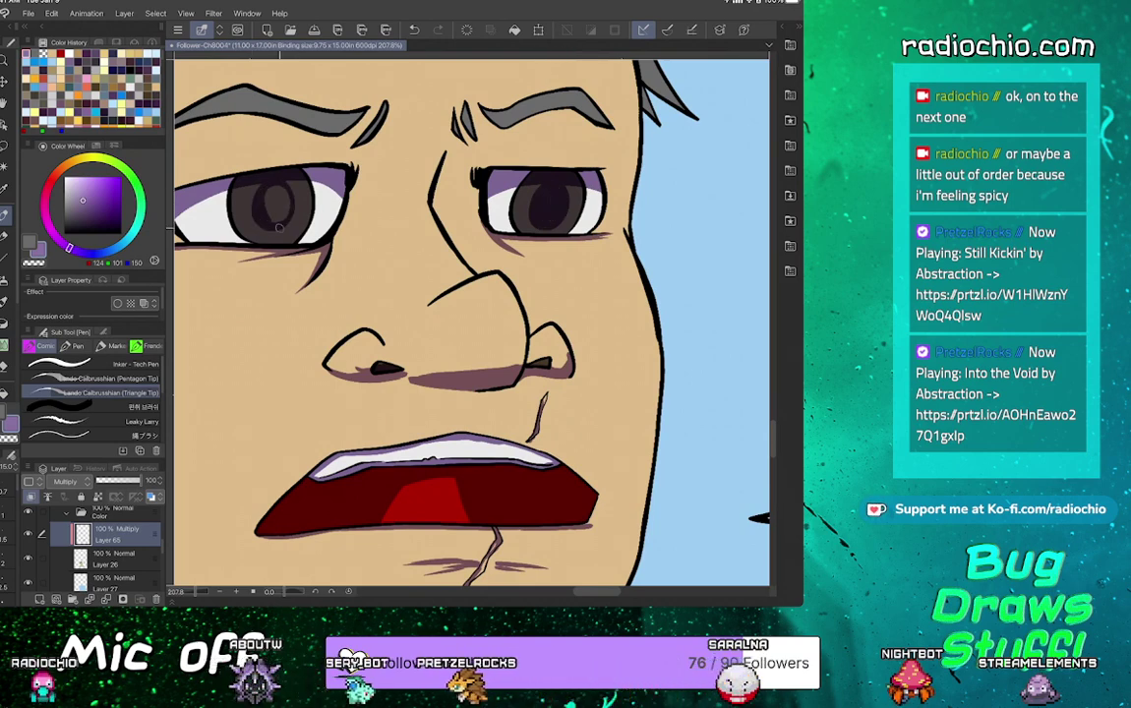
{"action": "left_click_drag", "start_coordinate": [284, 223], "coordinate": [278, 204]}
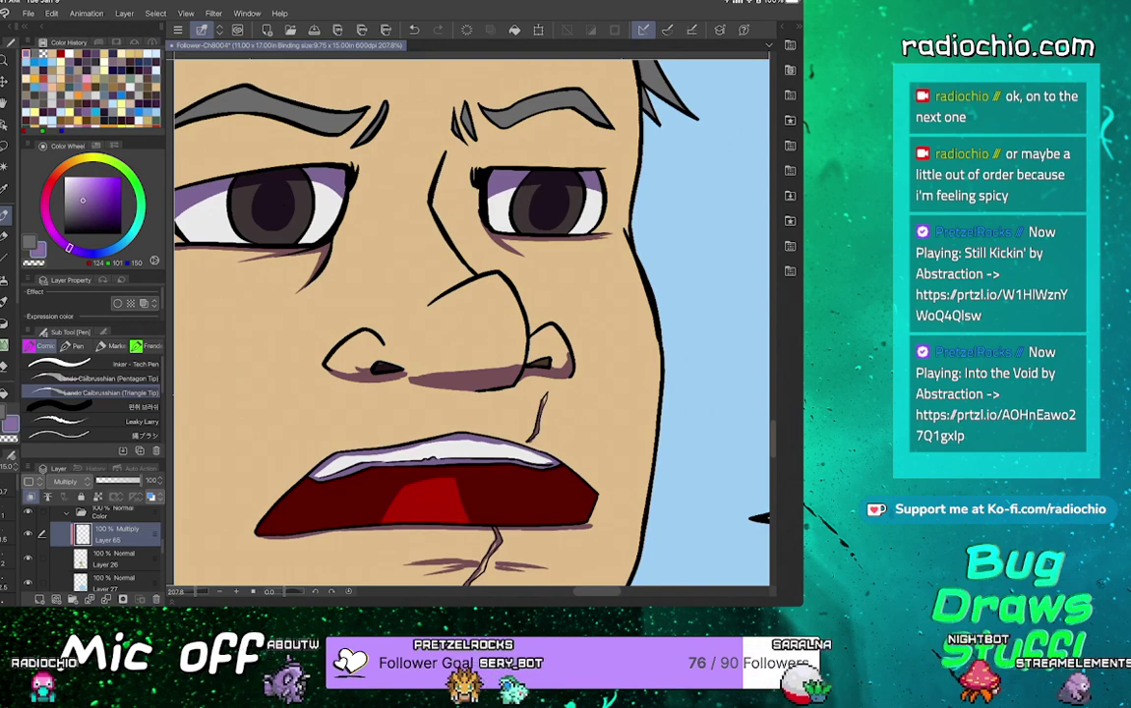
{"action": "scroll", "coordinate": [471, 323], "scroll_direction": "down", "scroll_amount": 3}
Shade the near eyebrow and the frown mark beside it with purple pen hair strokes along the lower edge
{"action": "scroll", "coordinate": [471, 323], "scroll_direction": "up", "scroll_amount": 3}
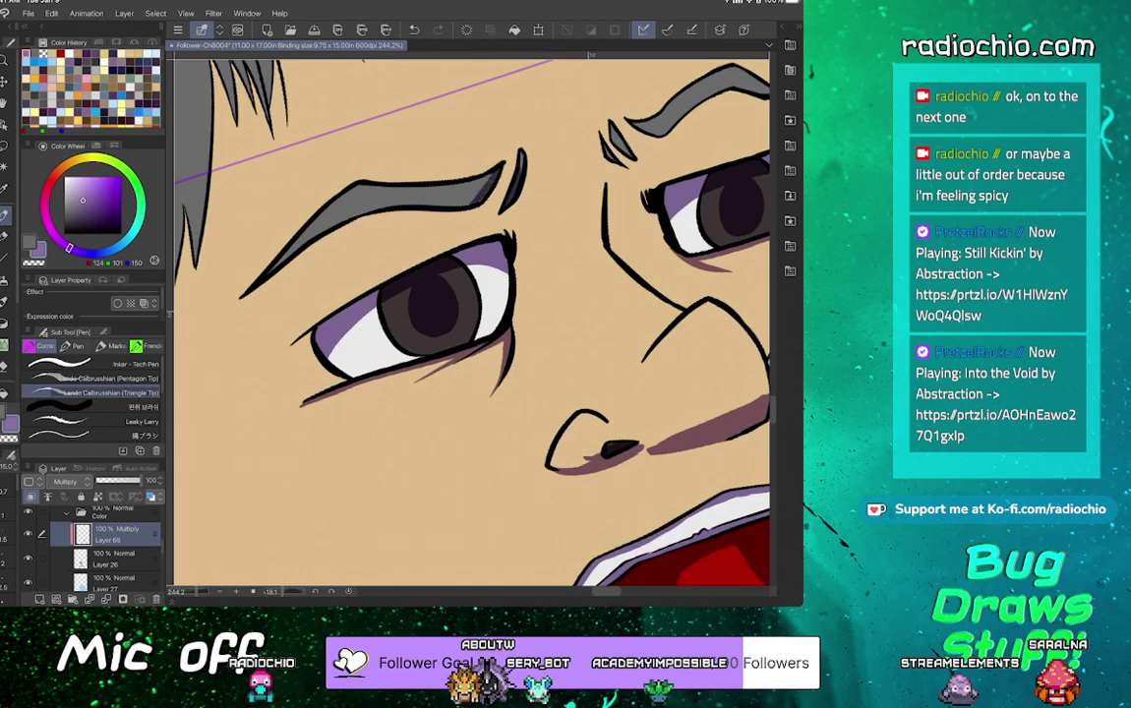
{"action": "scroll", "coordinate": [471, 322], "scroll_direction": "up", "scroll_amount": 2}
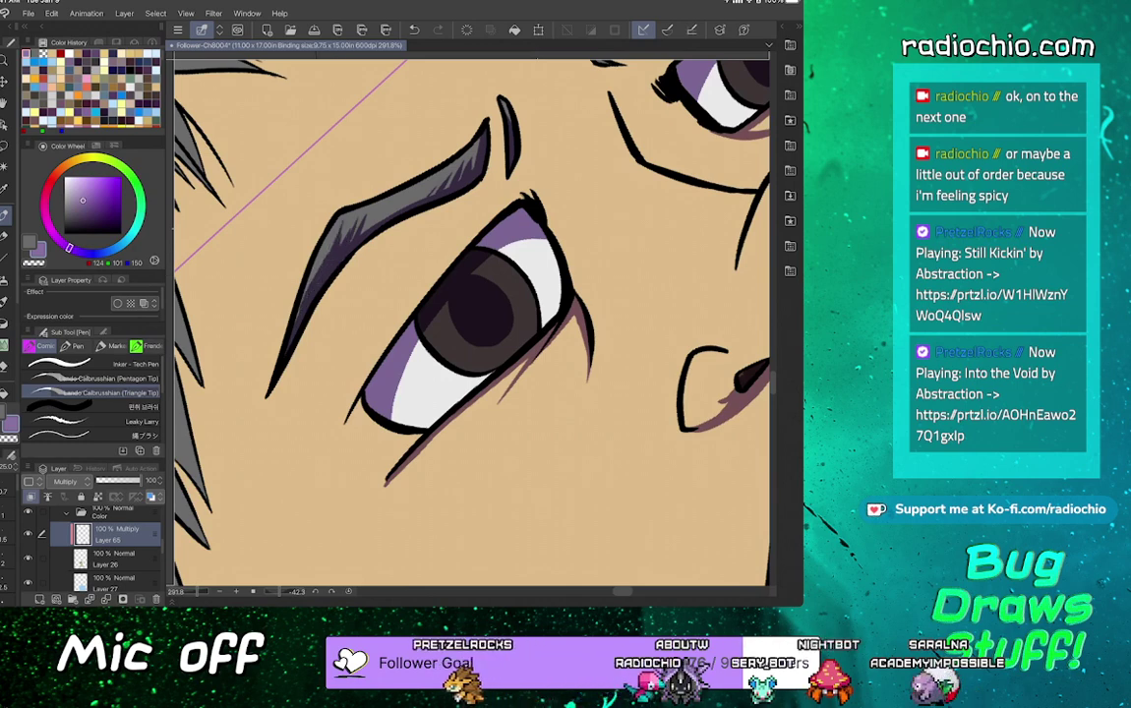
{"action": "scroll", "coordinate": [472, 322], "scroll_direction": "down", "scroll_amount": 2}
Shade the far eyebrow and its frown marks with purple pen strokes along the lower edge
{"action": "scroll", "coordinate": [472, 323], "scroll_direction": "up", "scroll_amount": 3}
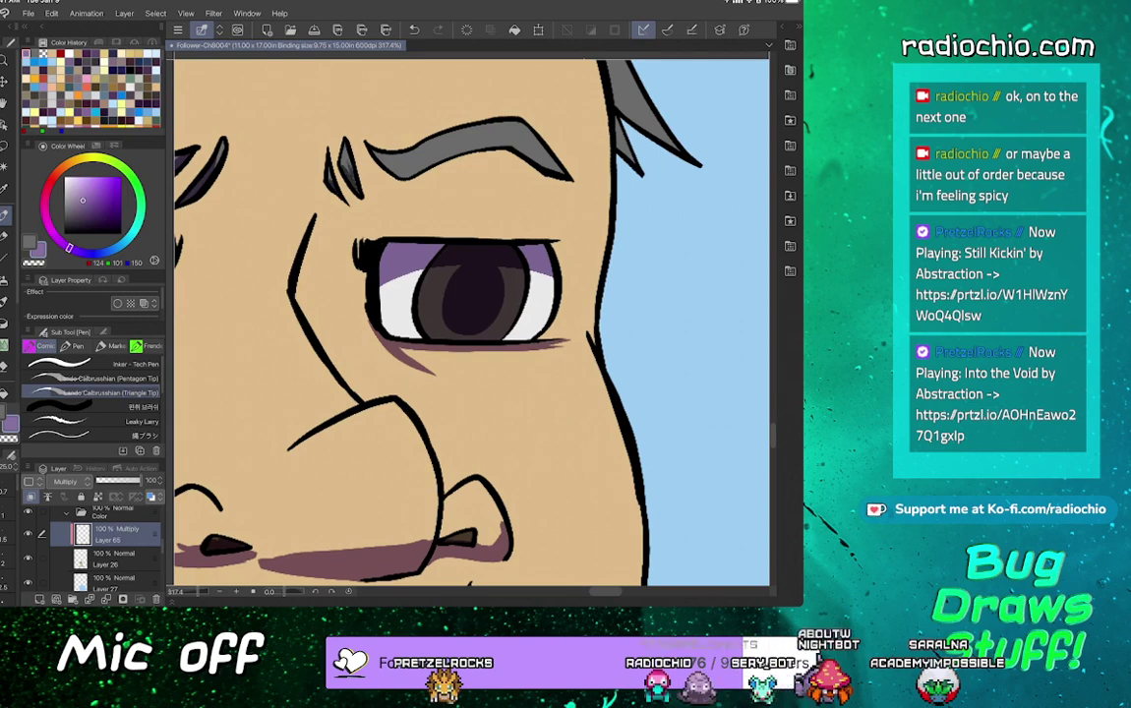
{"action": "left_click_drag", "start_coordinate": [472, 323], "coordinate": [411, 367]}
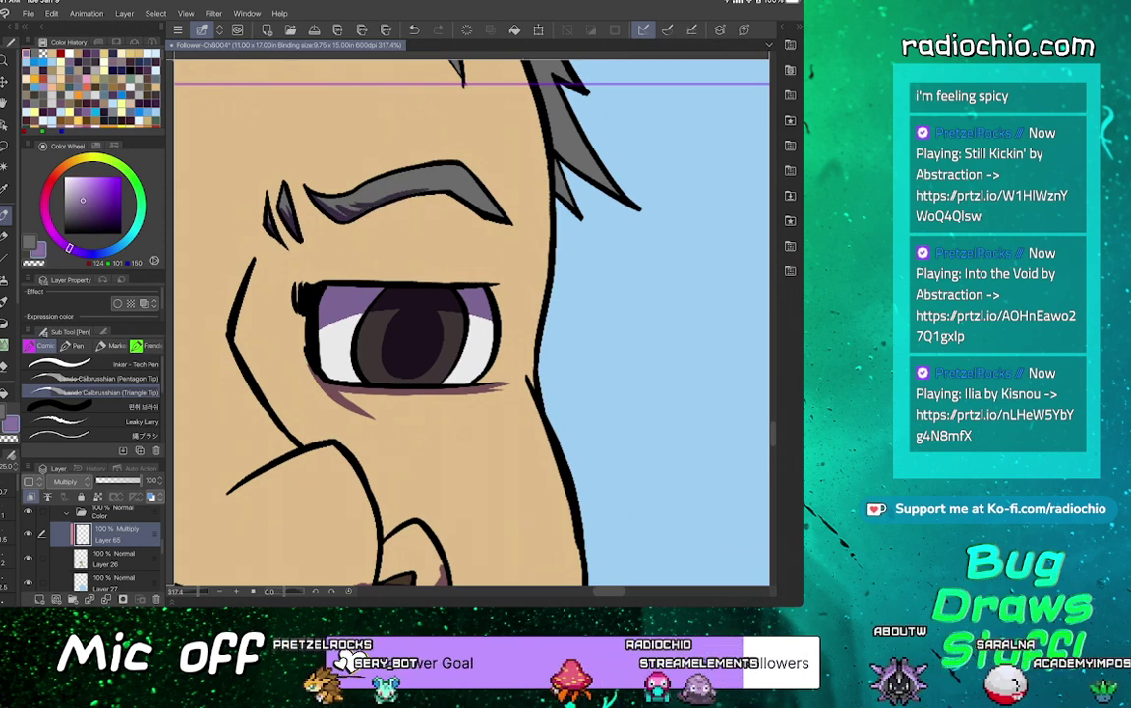
{"action": "left_click_drag", "start_coordinate": [472, 322], "coordinate": [363, 331]}
{"action": "scroll", "coordinate": [404, 233], "scroll_direction": "up", "scroll_amount": 3}
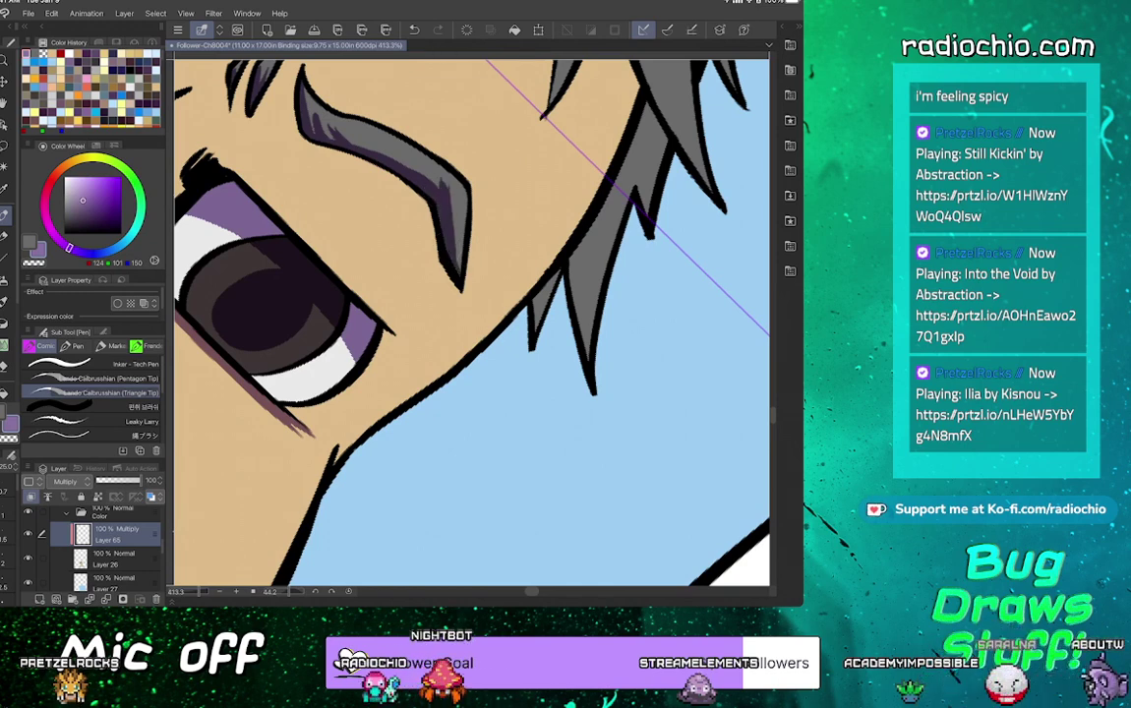
Paint a purple shadow along the face's far contour from the temple to beside the far eye, and switch the pen to transparent color
{"action": "scroll", "coordinate": [472, 322], "scroll_direction": "down", "scroll_amount": 6}
{"action": "scroll", "coordinate": [472, 323], "scroll_direction": "up", "scroll_amount": 3}
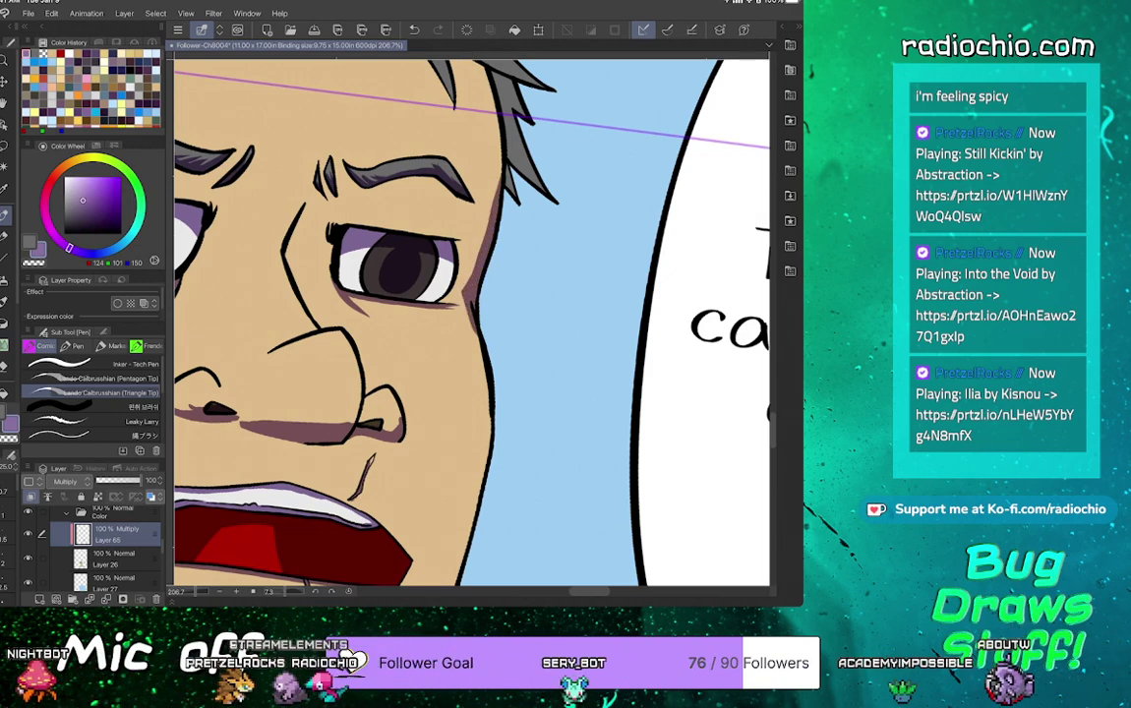
{"action": "key", "text": "i"}
{"action": "key", "text": "p"}
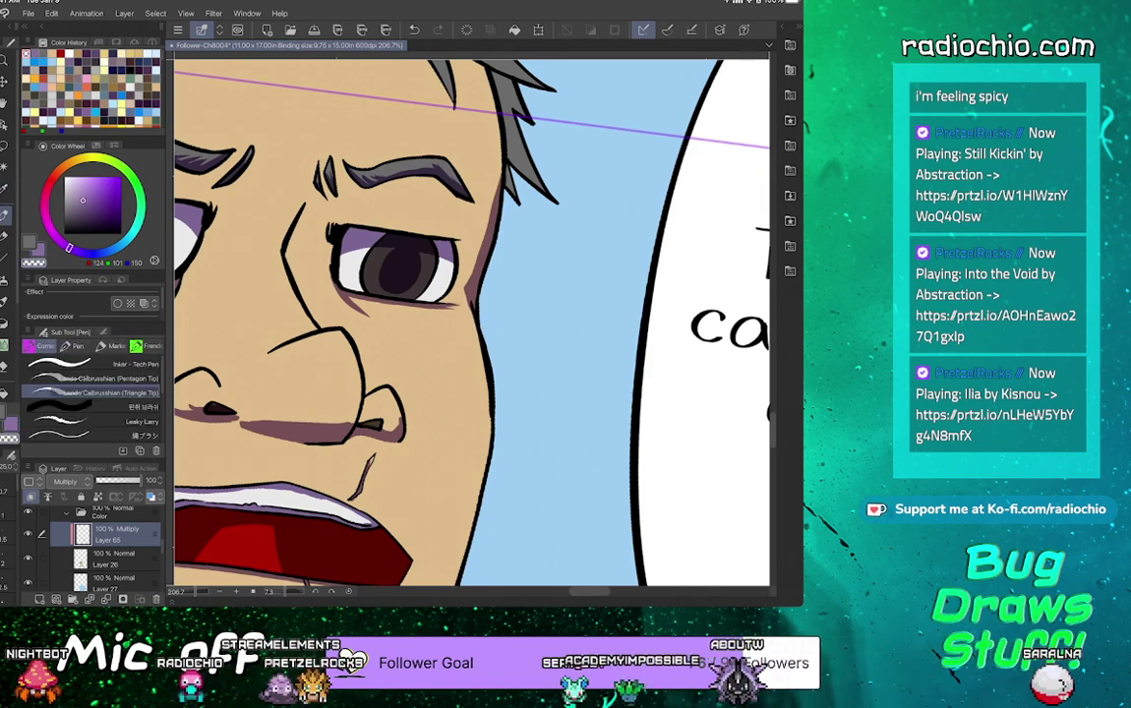
Paint a purple shadow along the near hairline from the sideburn up to the start of the fringe
{"action": "key", "text": "i"}
{"action": "key", "text": "p"}
{"action": "scroll", "coordinate": [626, 234], "scroll_direction": "down", "scroll_amount": 5}
{"action": "key", "text": "ctrl+minus"}
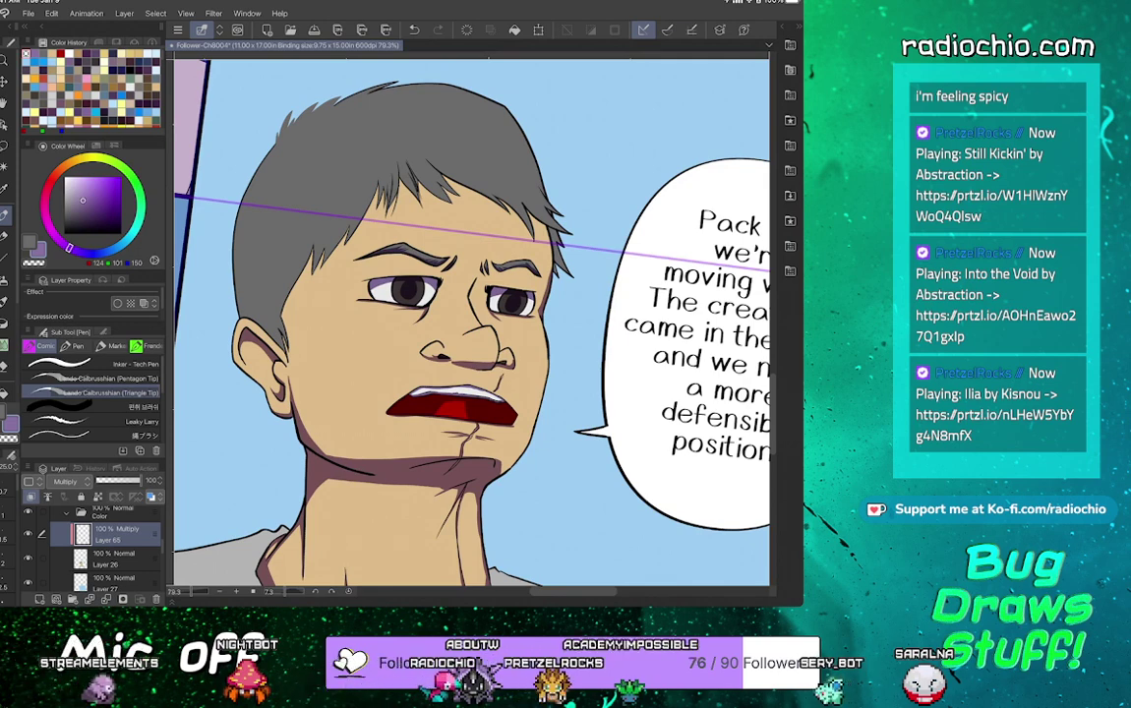
{"action": "scroll", "coordinate": [472, 322], "scroll_direction": "up", "scroll_amount": 4}
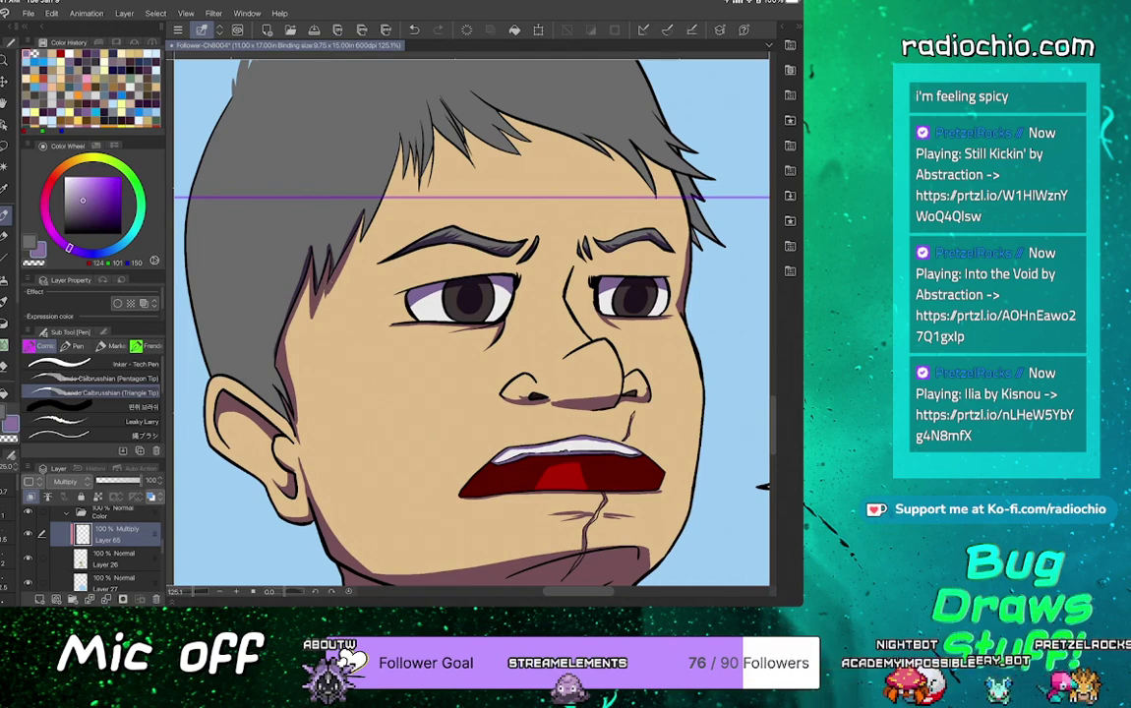
{"action": "scroll", "coordinate": [433, 319], "scroll_direction": "down", "scroll_amount": 6}
{"action": "scroll", "coordinate": [433, 320], "scroll_direction": "up", "scroll_amount": 5}
{"action": "scroll", "coordinate": [472, 325], "scroll_direction": "up", "scroll_amount": 4}
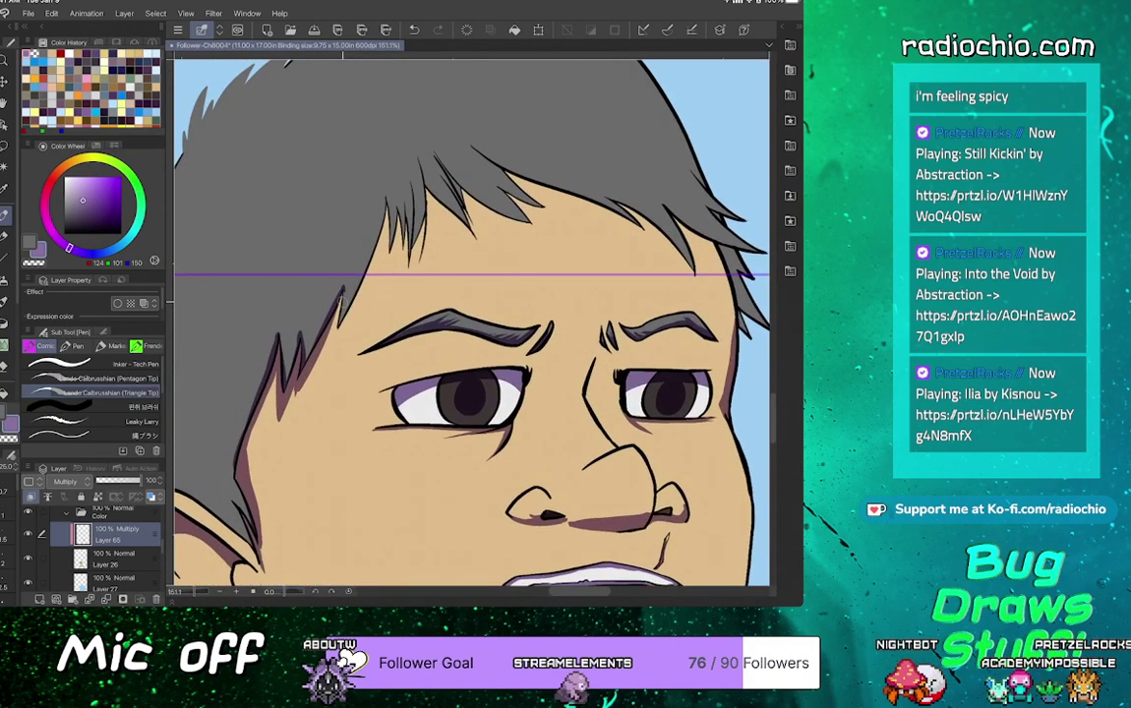
{"action": "left_click_drag", "start_coordinate": [383, 218], "coordinate": [341, 336]}
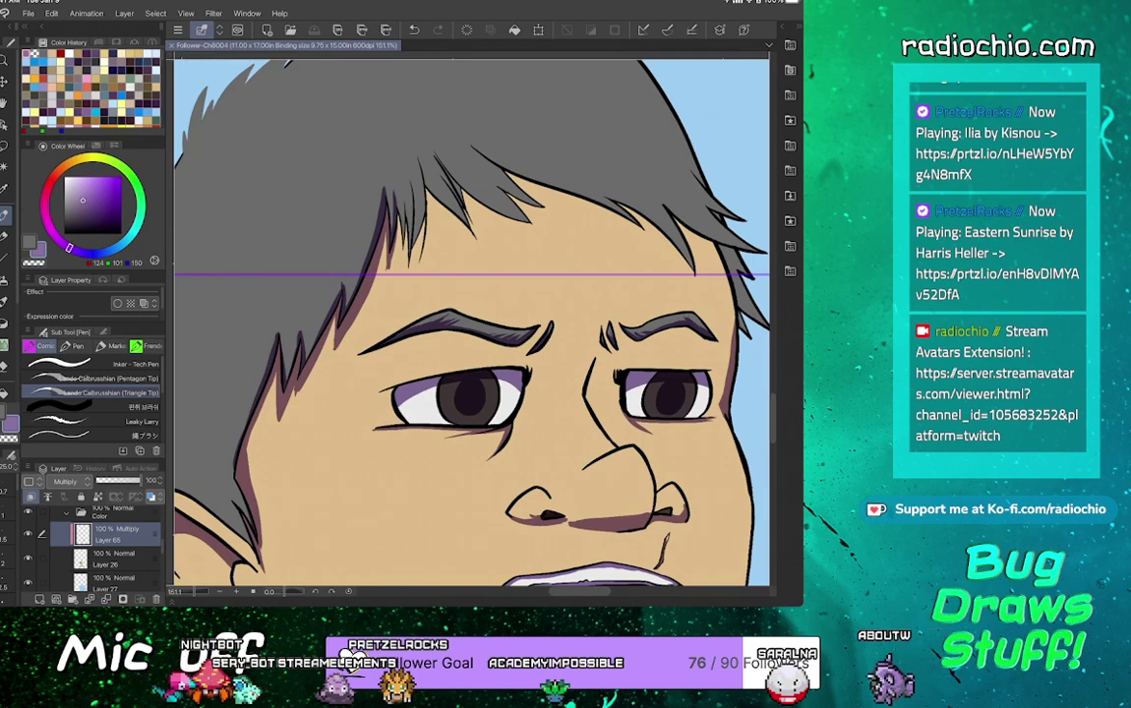
Shade the first thin fringe spikes above the near eyebrow with purple strands and cast shadows on the forehead
{"action": "scroll", "coordinate": [472, 323], "scroll_direction": "down", "scroll_amount": 1}
{"action": "scroll", "coordinate": [472, 323], "scroll_direction": "up", "scroll_amount": 5}
{"action": "scroll", "coordinate": [472, 325], "scroll_direction": "up", "scroll_amount": 1}
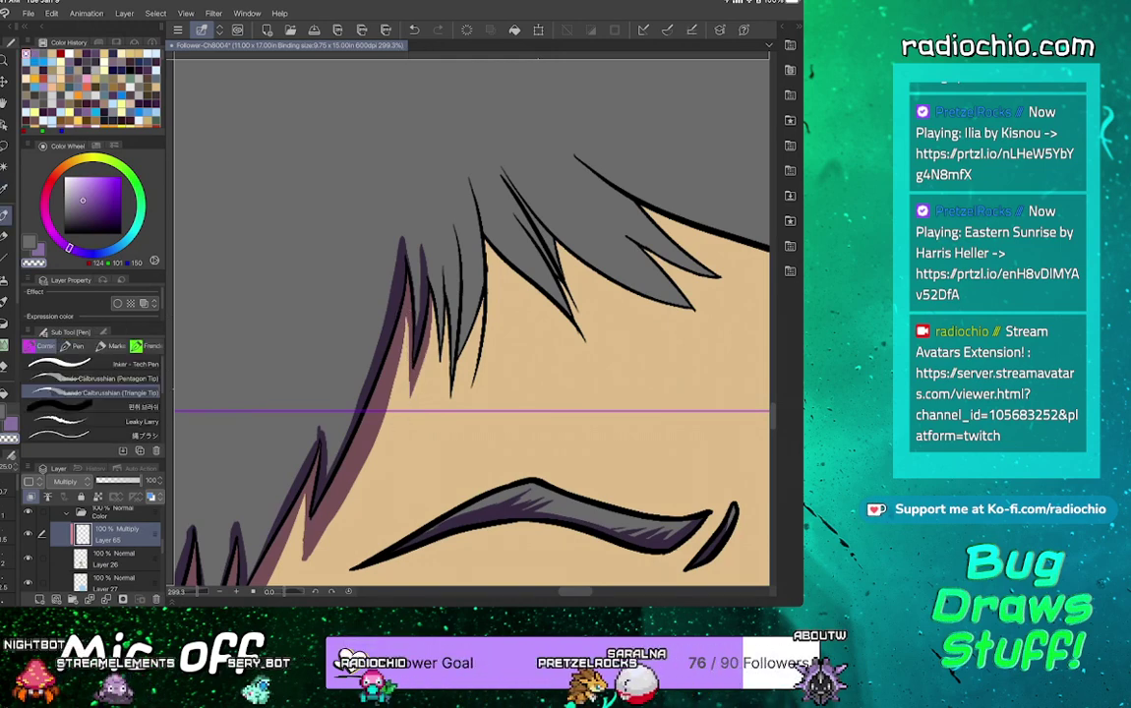
{"action": "key", "text": "i"}
{"action": "key", "text": "p"}
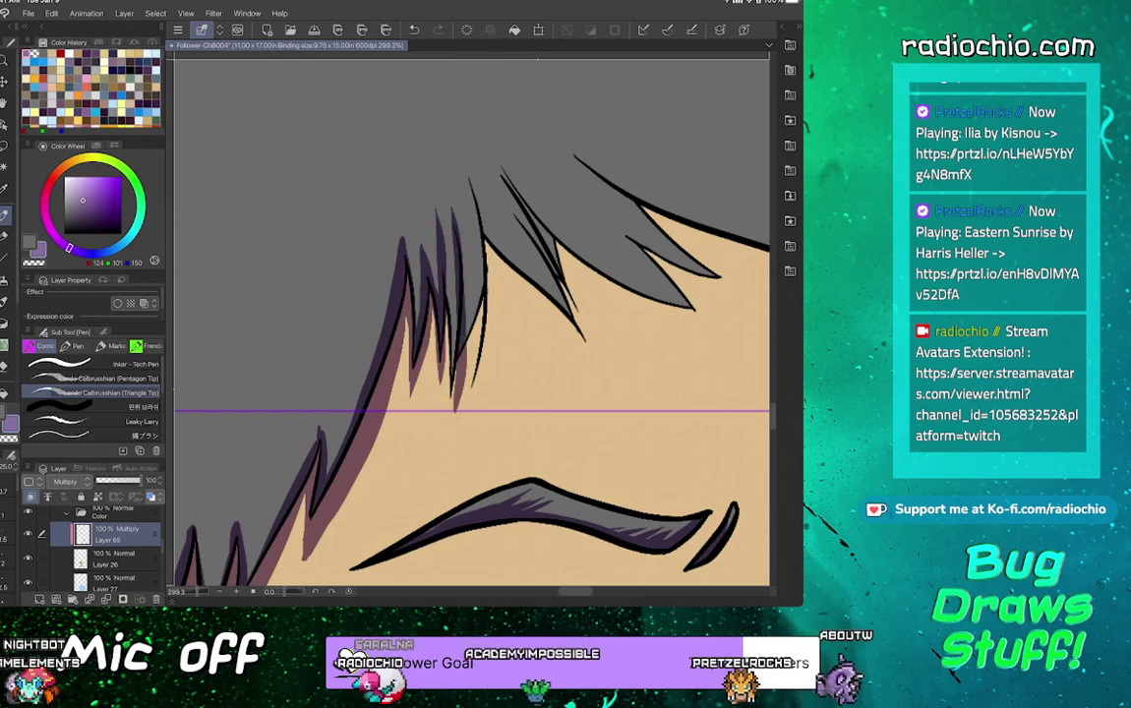
{"action": "left_click_drag", "start_coordinate": [590, 325], "coordinate": [544, 414]}
{"action": "scroll", "coordinate": [510, 232], "scroll_direction": "up", "scroll_amount": 2}
{"action": "left_click_drag", "start_coordinate": [469, 258], "coordinate": [394, 398]}
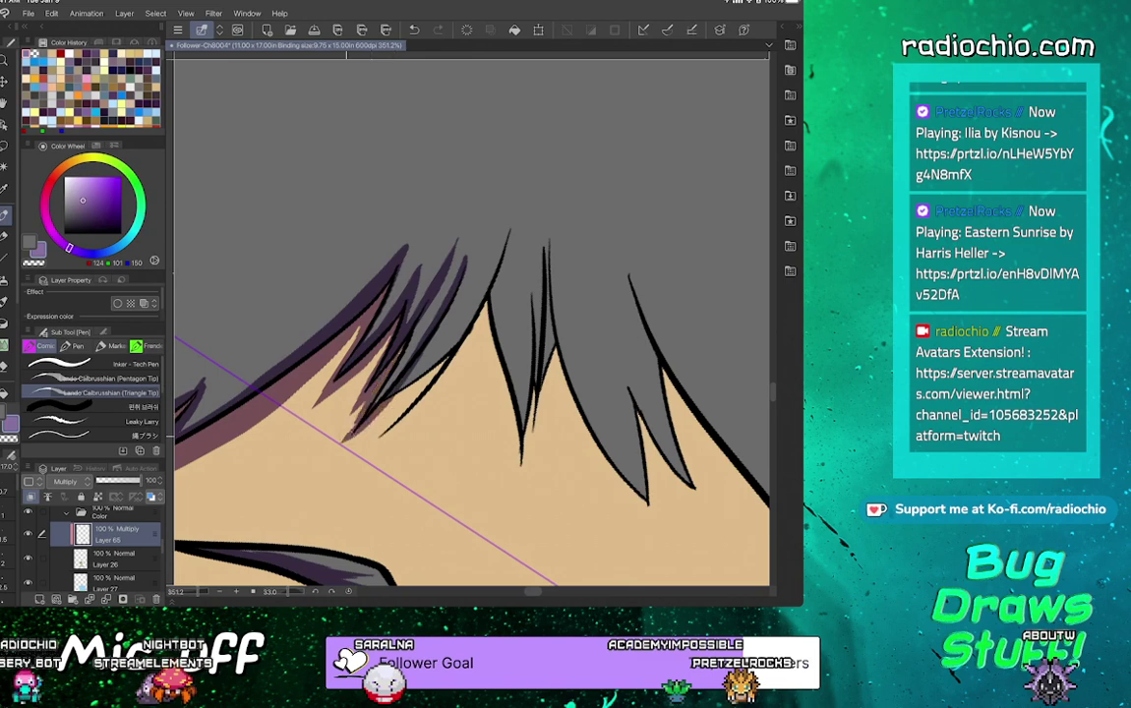
Paint long tapering purple strands from the near fringe spikes up into the grey hair, plus a shadow along their outer edge
{"action": "left_click_drag", "start_coordinate": [511, 221], "coordinate": [386, 401]}
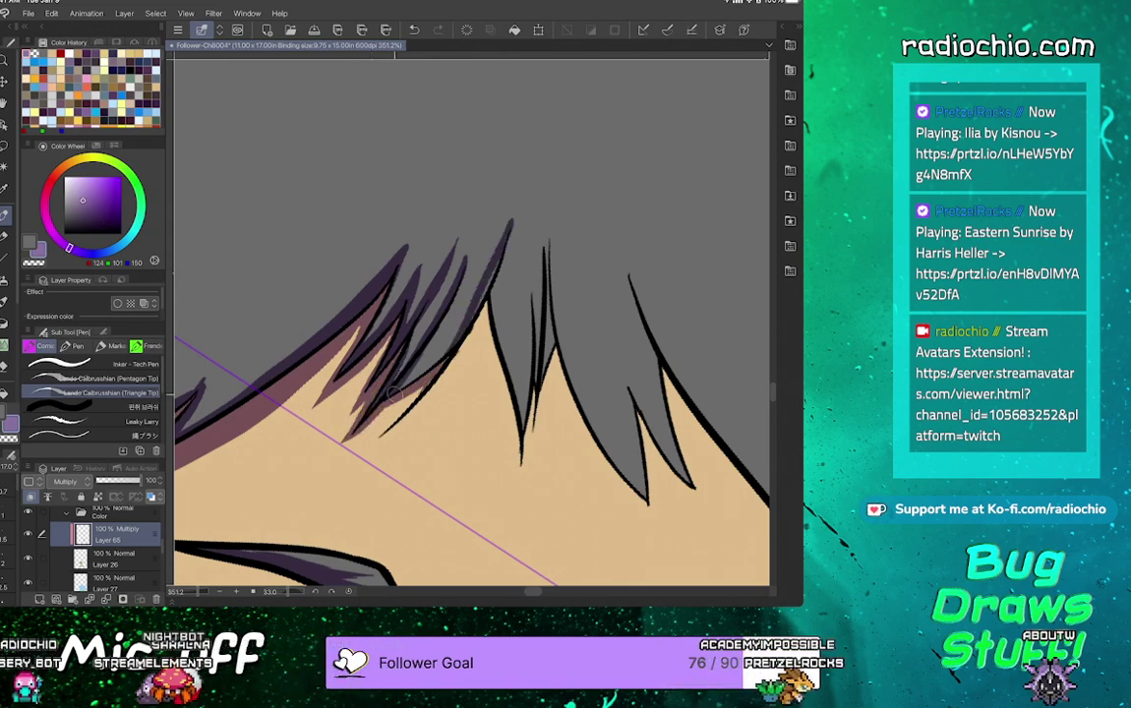
{"action": "left_click_drag", "start_coordinate": [519, 209], "coordinate": [415, 382]}
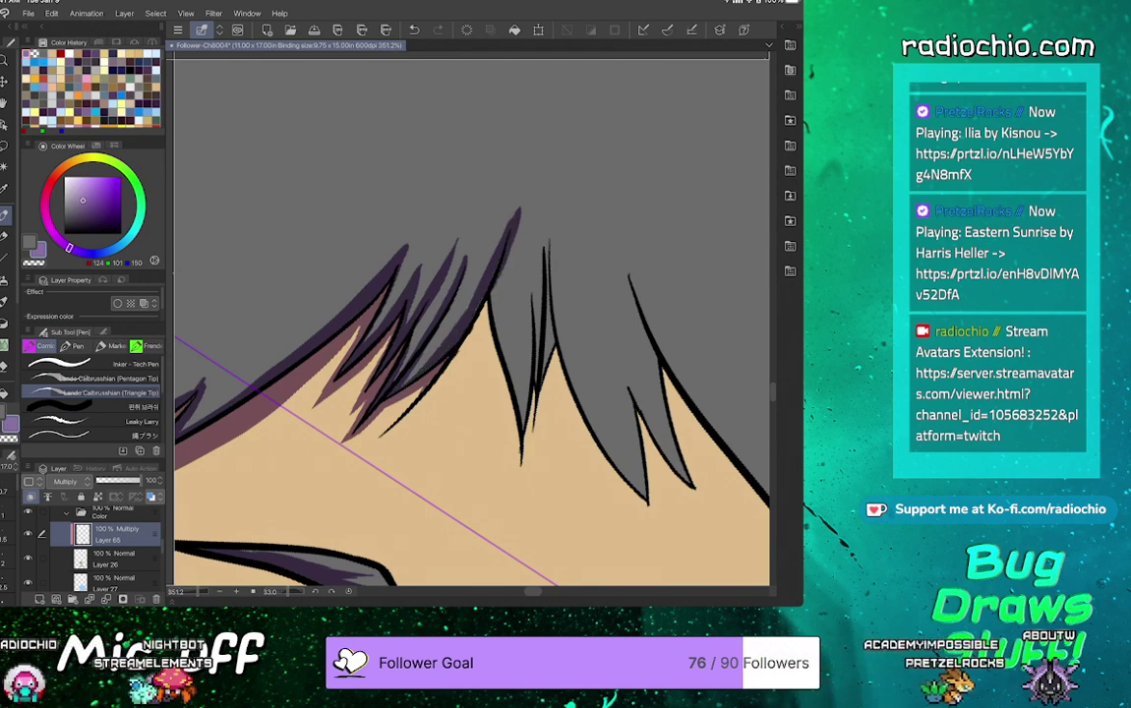
{"action": "left_click_drag", "start_coordinate": [493, 286], "coordinate": [526, 150]}
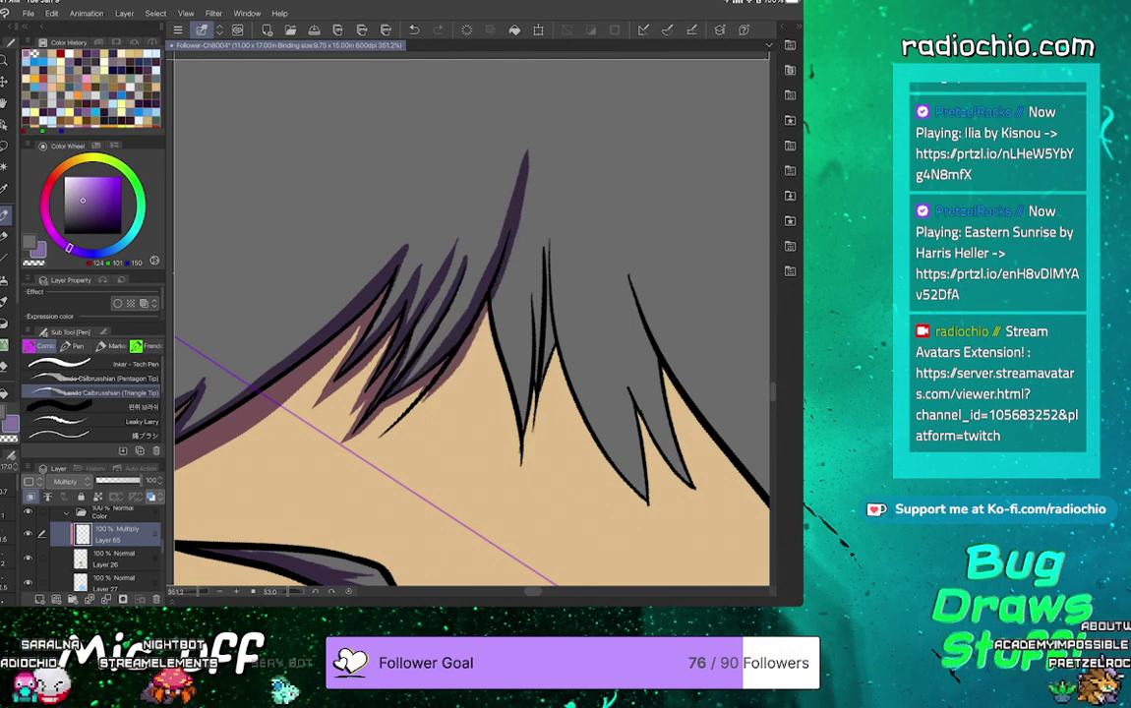
{"action": "left_click_drag", "start_coordinate": [369, 454], "coordinate": [476, 344]}
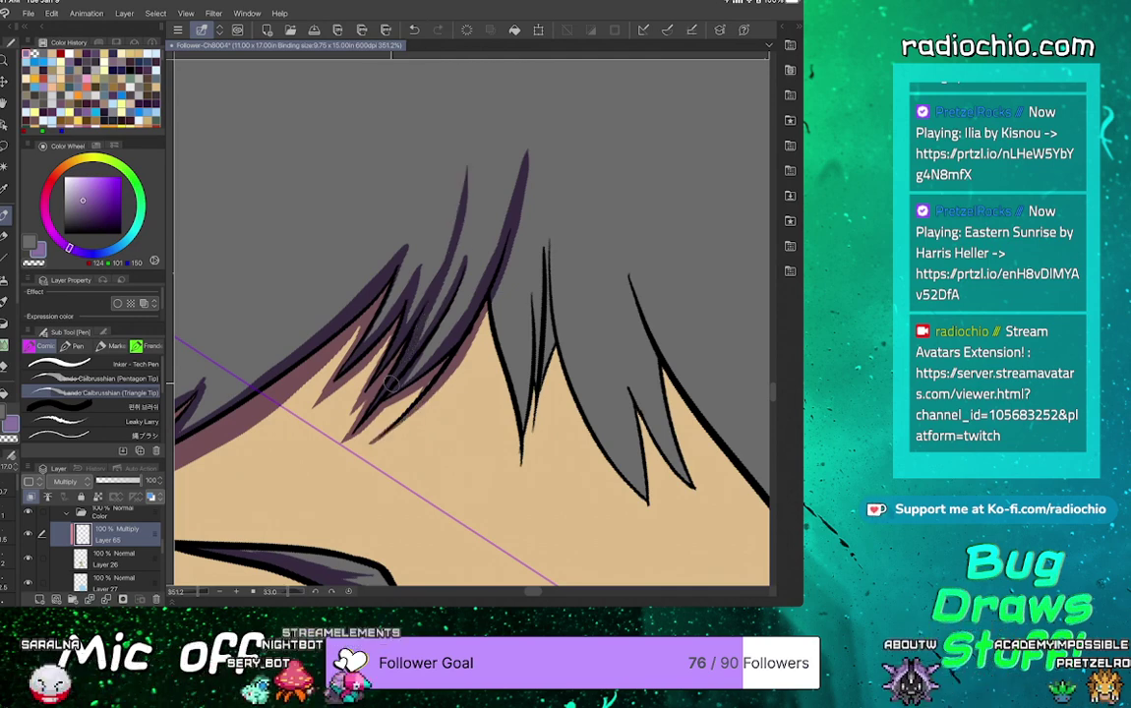
{"action": "scroll", "coordinate": [472, 323], "scroll_direction": "up", "scroll_amount": 2}
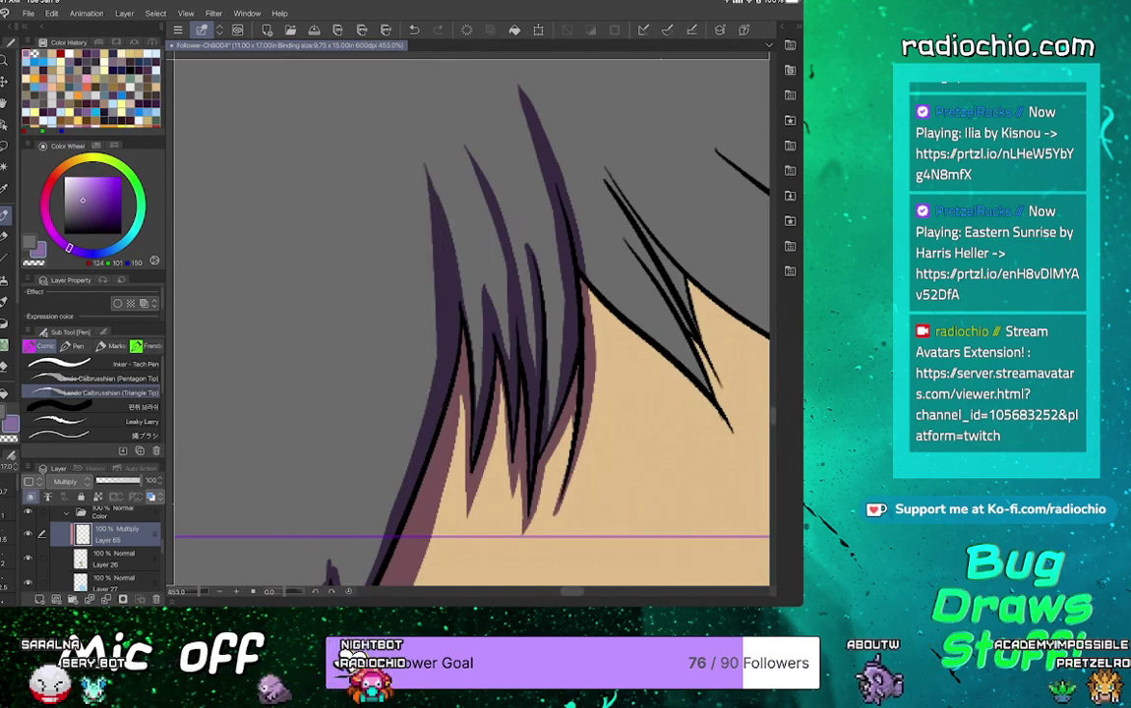
{"action": "left_click_drag", "start_coordinate": [417, 134], "coordinate": [460, 293]}
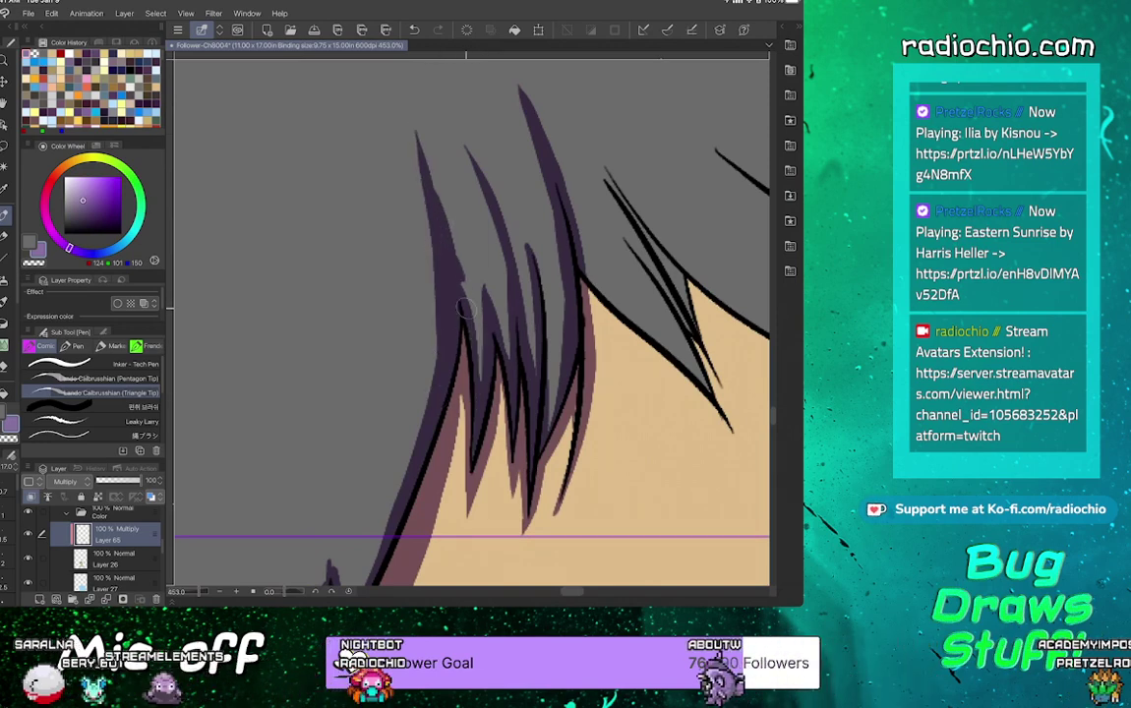
{"action": "scroll", "coordinate": [472, 322], "scroll_direction": "down", "scroll_amount": 6}
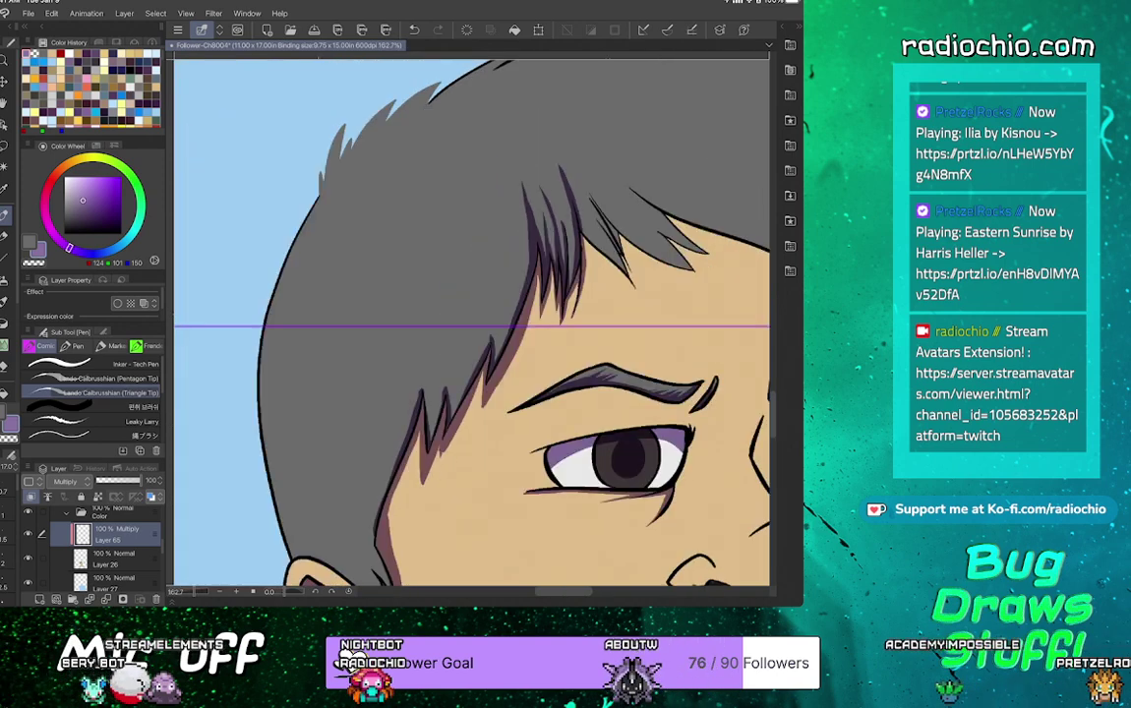
Shade the narrow pointed lock in the middle of the fringe and paint its thin shadow on the forehead
{"action": "scroll", "coordinate": [351, 182], "scroll_direction": "up", "scroll_amount": 4}
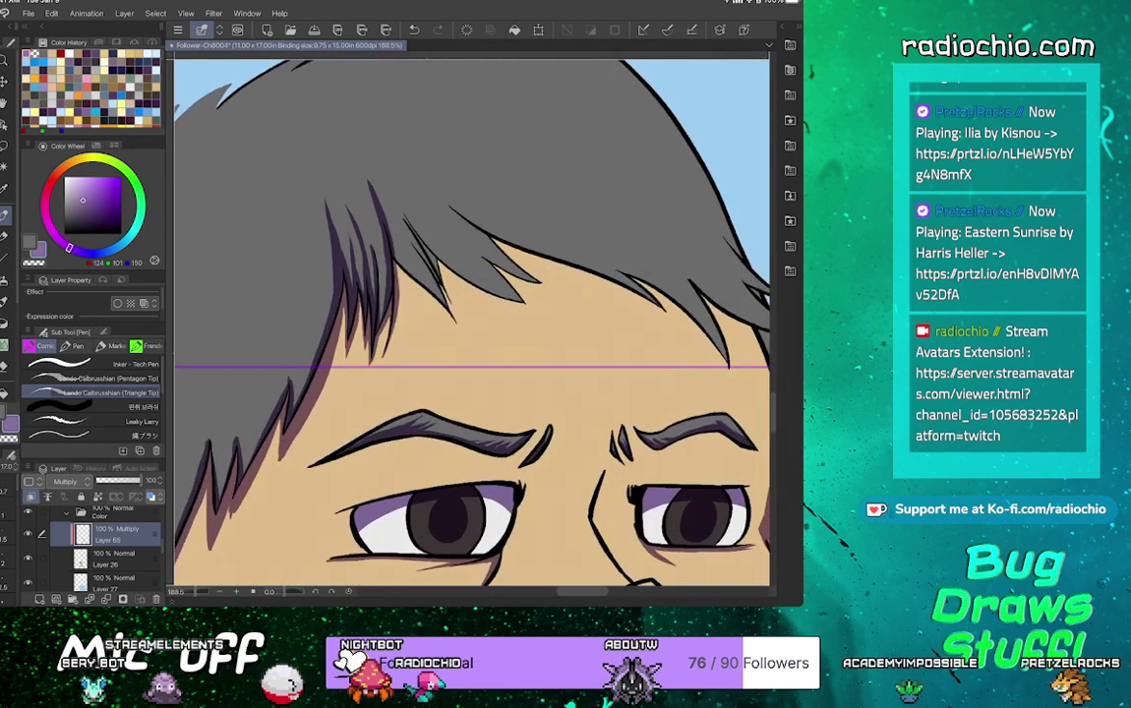
{"action": "left_click_drag", "start_coordinate": [638, 427], "coordinate": [515, 482]}
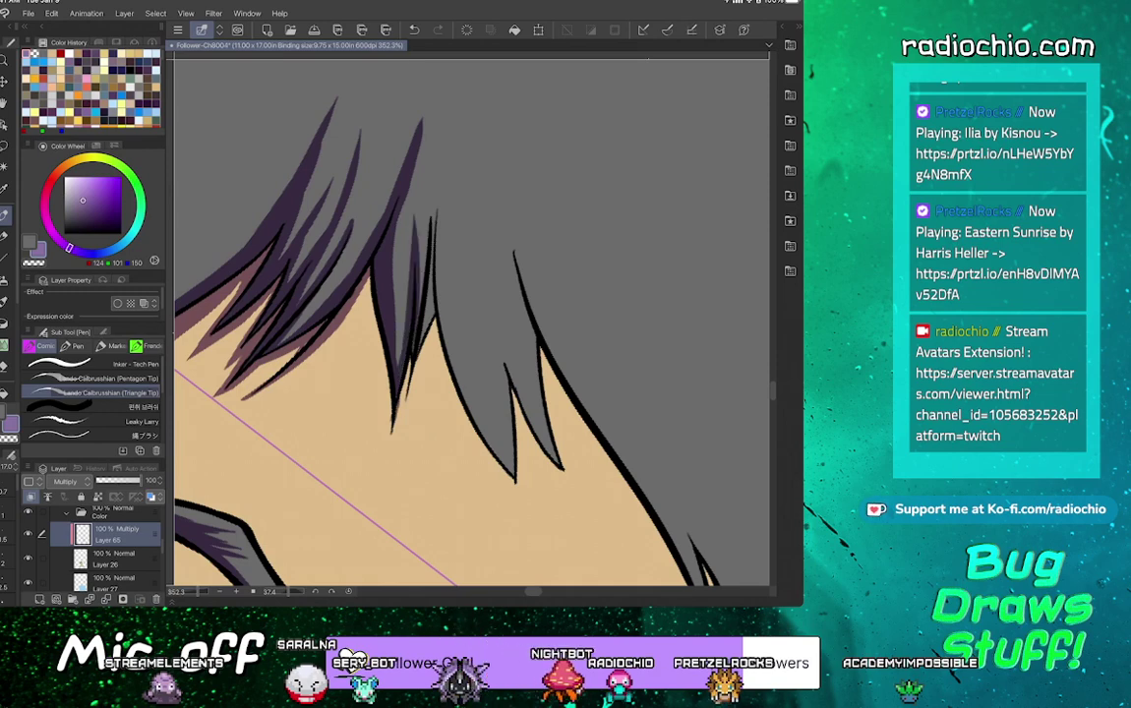
{"action": "left_click_drag", "start_coordinate": [369, 278], "coordinate": [390, 438]}
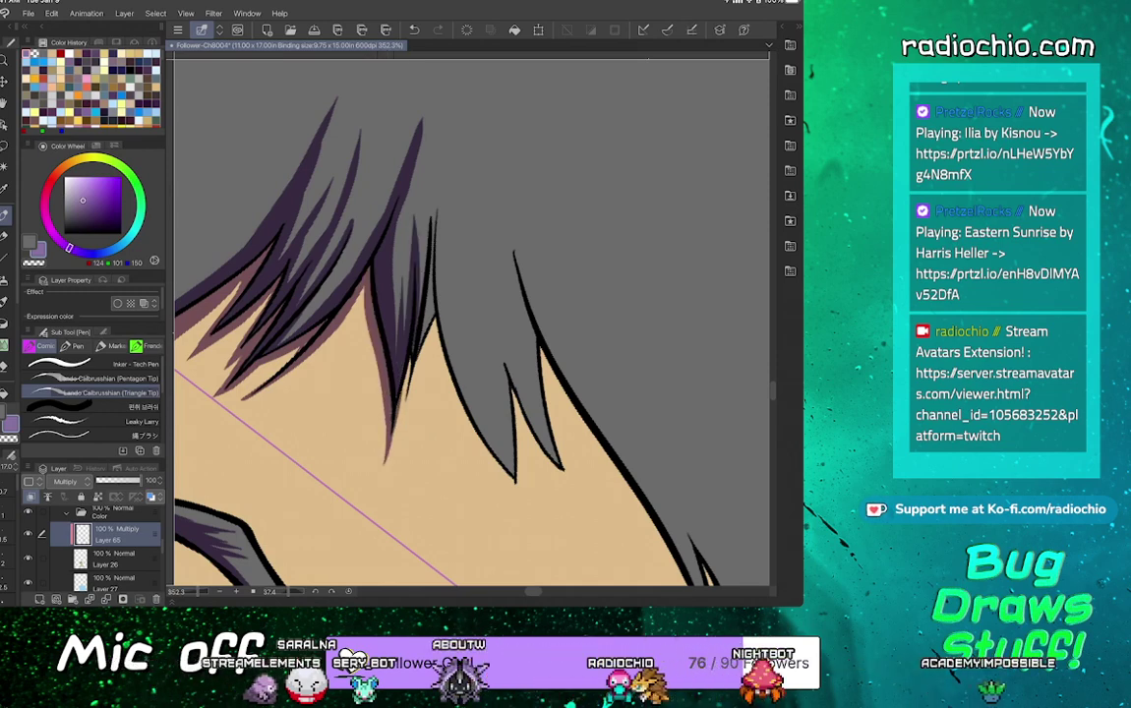
{"action": "left_click_drag", "start_coordinate": [431, 181], "coordinate": [412, 355]}
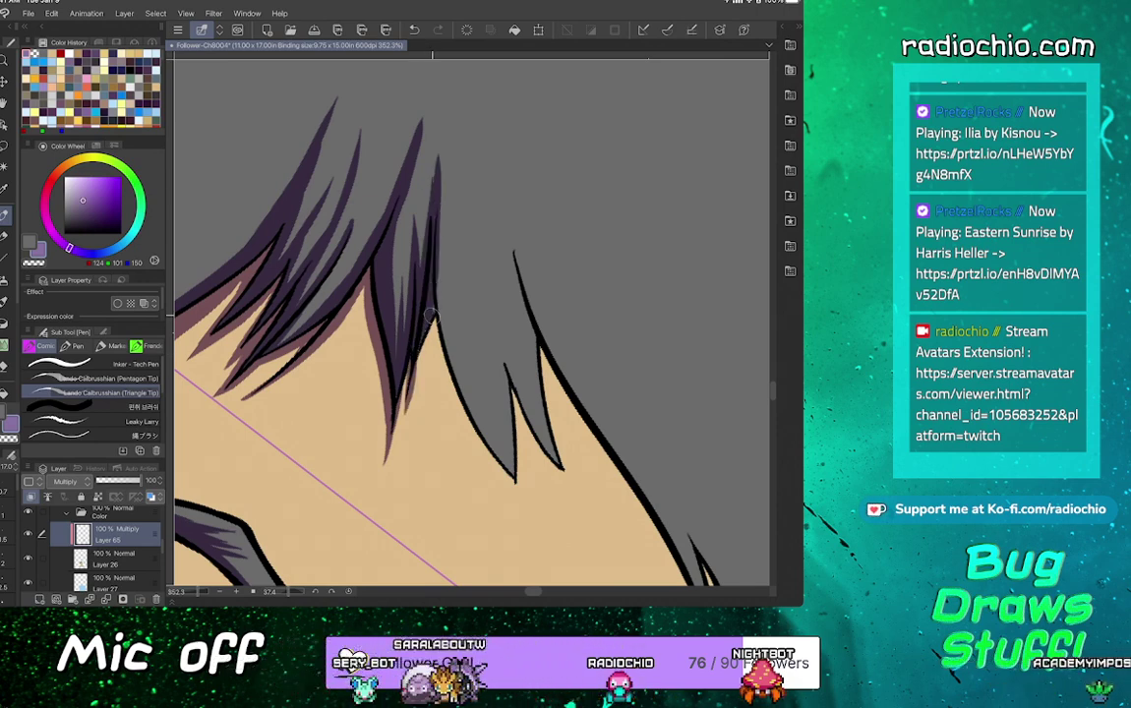
Shade the fork-tipped fringe lock with purple edge shadows and hair strokes rising from both points
{"action": "left_click_drag", "start_coordinate": [456, 395], "coordinate": [522, 486]}
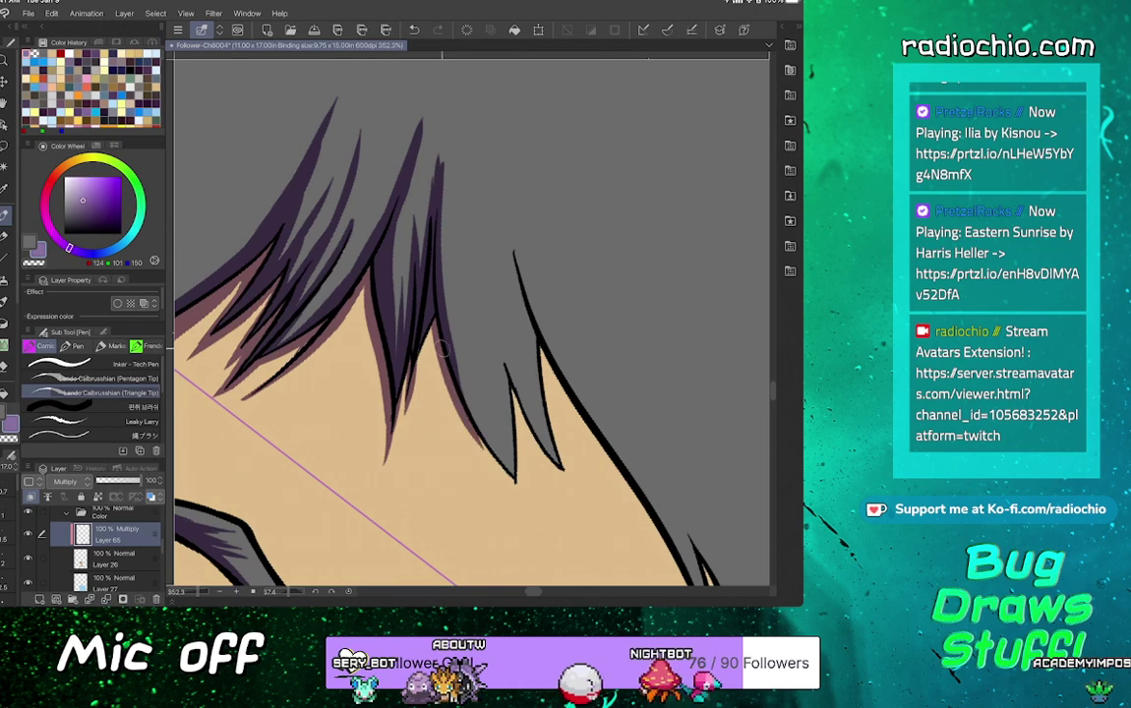
{"action": "left_click_drag", "start_coordinate": [434, 329], "coordinate": [534, 505]}
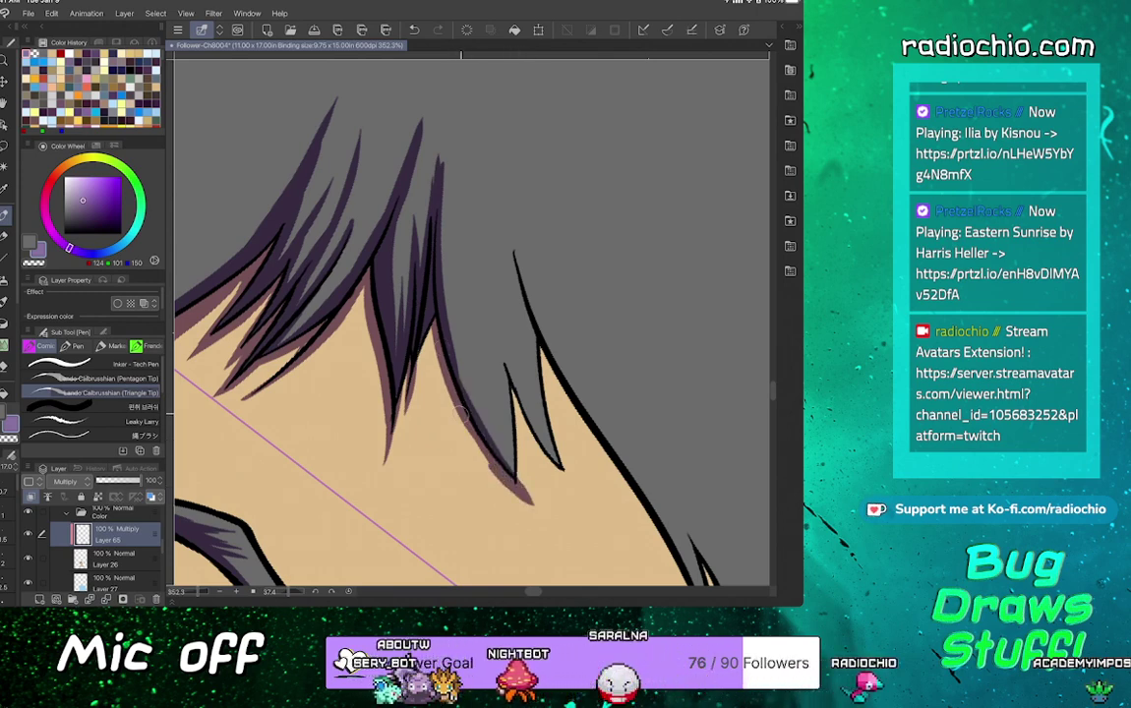
{"action": "left_click_drag", "start_coordinate": [460, 414], "coordinate": [503, 476]}
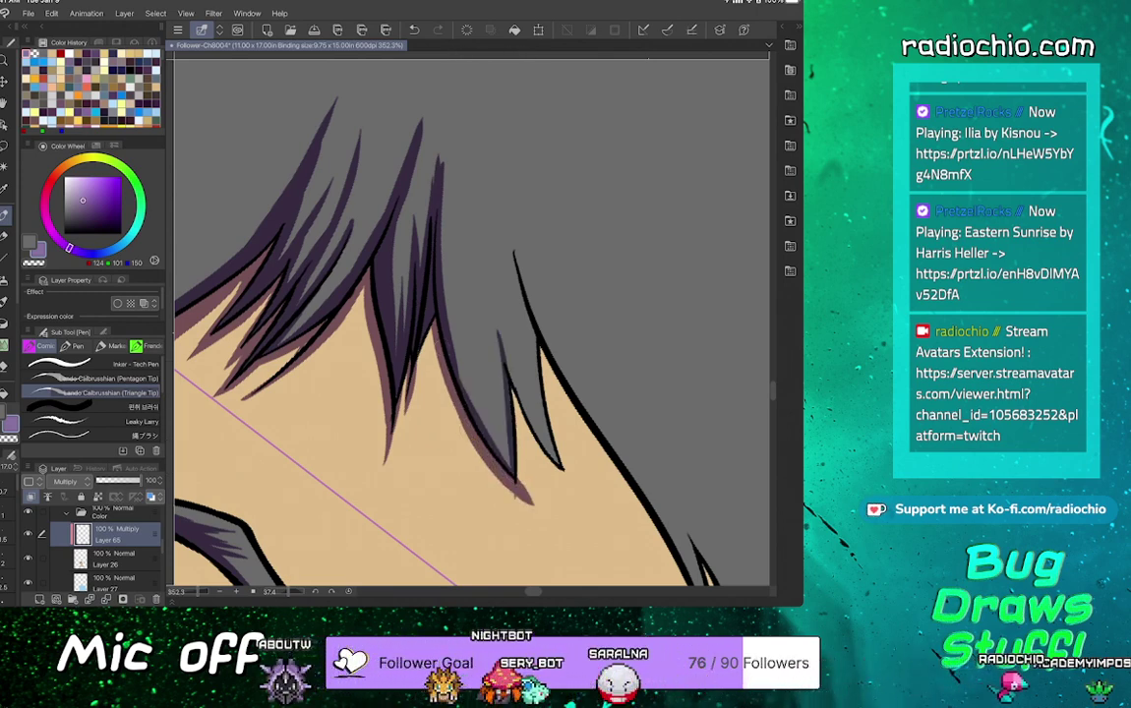
{"action": "scroll", "coordinate": [467, 384], "scroll_direction": "up", "scroll_amount": 3}
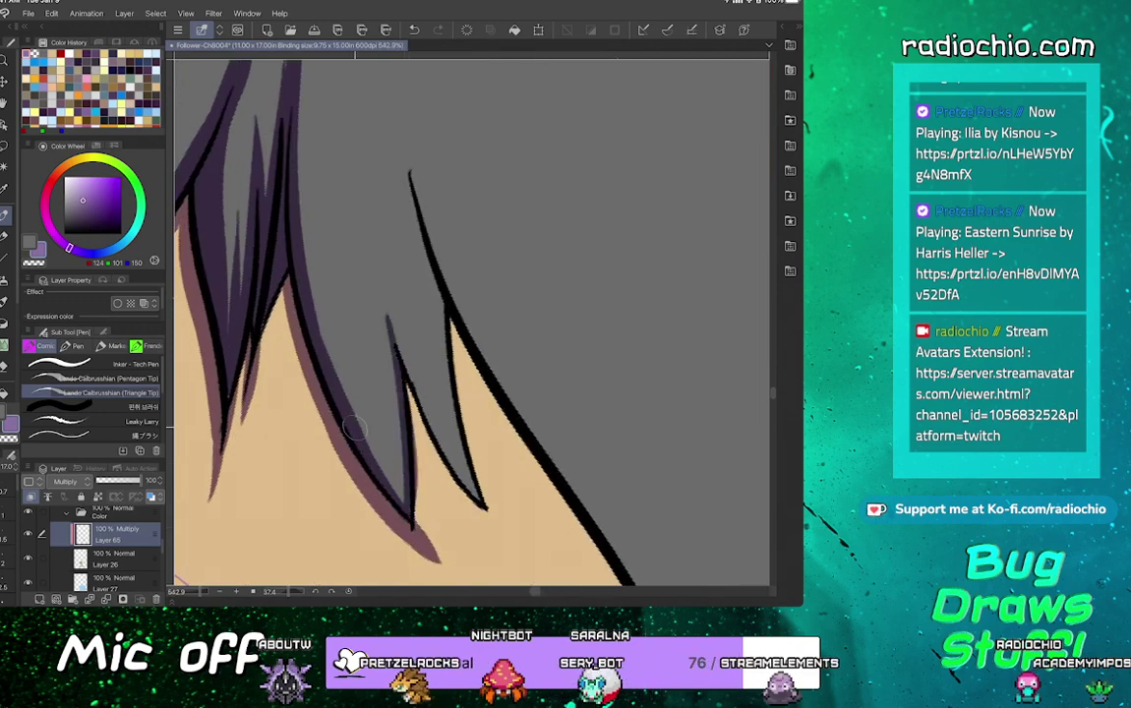
{"action": "left_click_drag", "start_coordinate": [303, 280], "coordinate": [404, 514]}
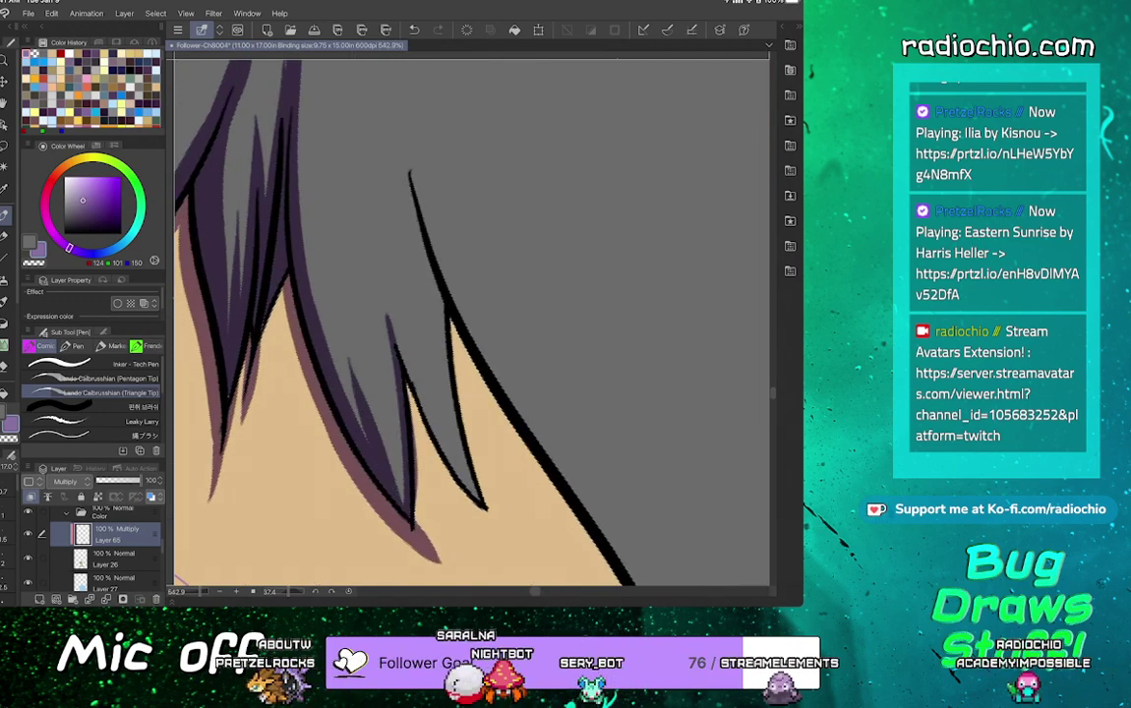
{"action": "left_click_drag", "start_coordinate": [350, 358], "coordinate": [406, 512]}
{"action": "left_click_drag", "start_coordinate": [386, 418], "coordinate": [405, 496]}
{"action": "mouse_move", "coordinate": [382, 290]}
{"action": "left_mouse_down"}
{"action": "mouse_move", "coordinate": [441, 452]}
{"action": "mouse_move", "coordinate": [482, 507]}
{"action": "left_mouse_up"}
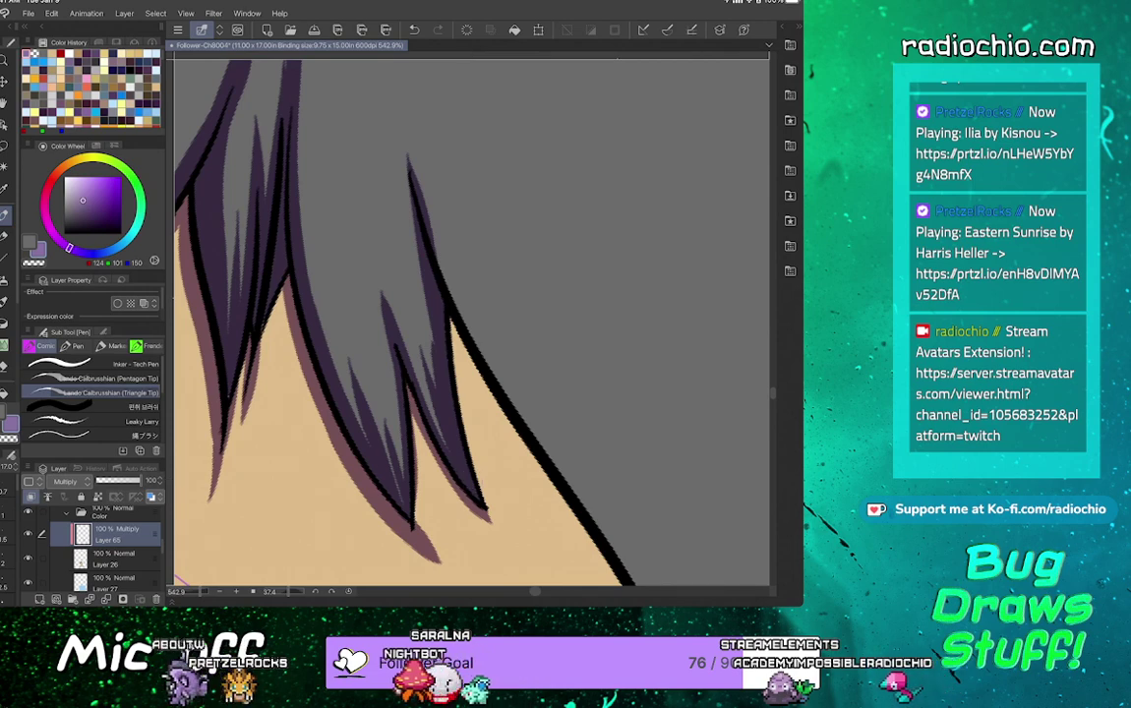
{"action": "left_click_drag", "start_coordinate": [342, 310], "coordinate": [370, 443]}
Extend the cast shadows beneath both tips of the forked fringe lock into long points on the forehead
{"action": "scroll", "coordinate": [472, 324], "scroll_direction": "down", "scroll_amount": 10}
{"action": "scroll", "coordinate": [473, 325], "scroll_direction": "up", "scroll_amount": 7}
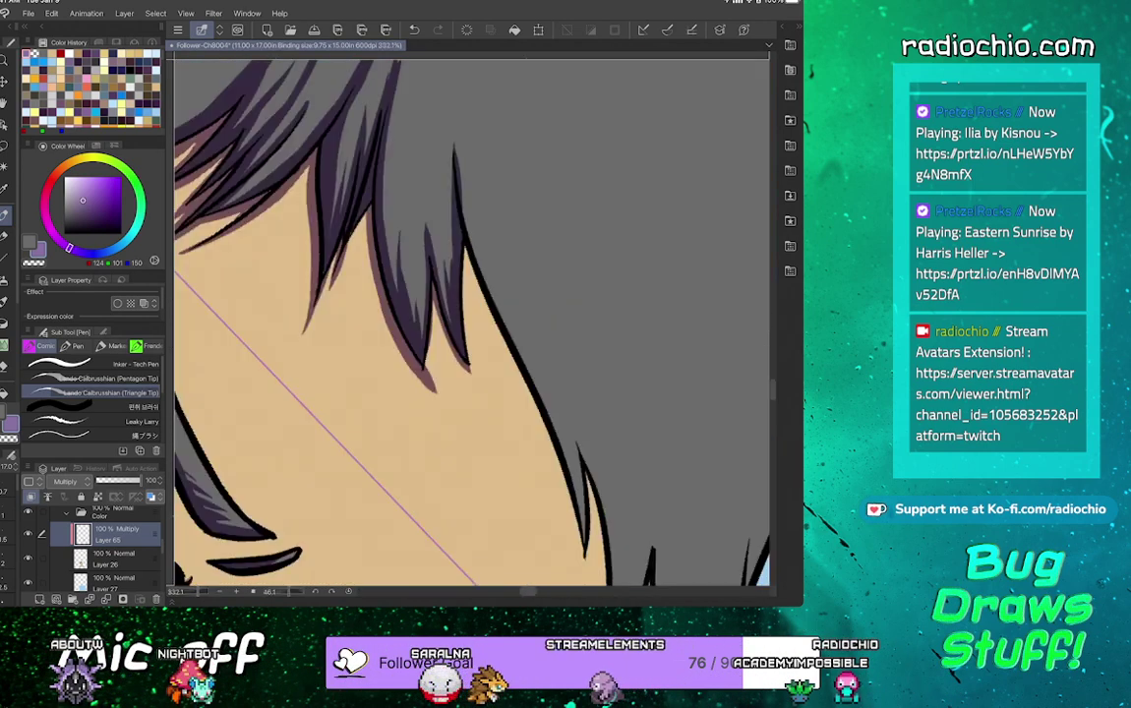
{"action": "scroll", "coordinate": [472, 319], "scroll_direction": "up", "scroll_amount": 2}
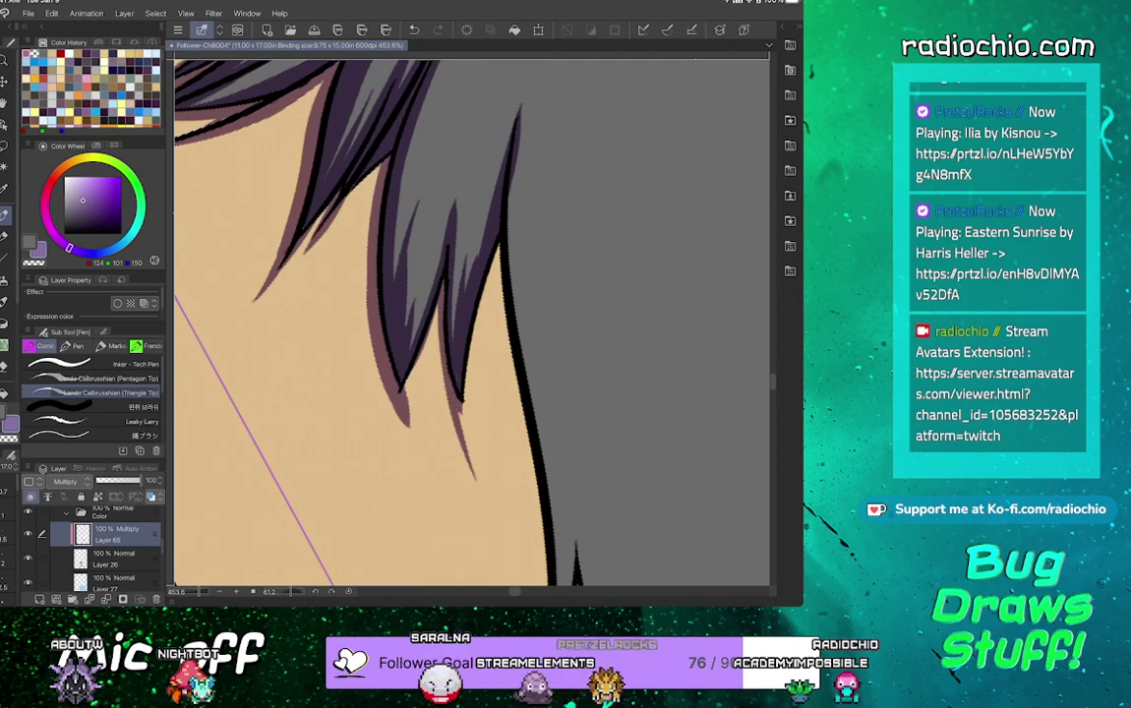
{"action": "left_click_drag", "start_coordinate": [398, 407], "coordinate": [429, 468]}
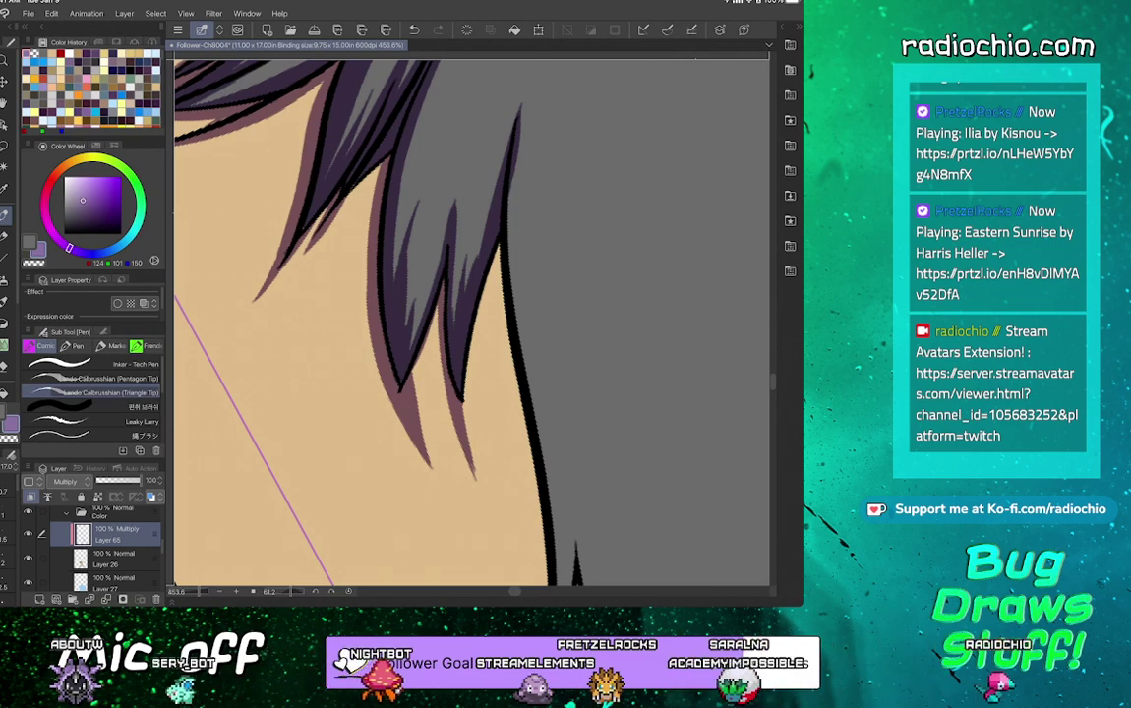
{"action": "scroll", "coordinate": [472, 322], "scroll_direction": "down", "scroll_amount": 4}
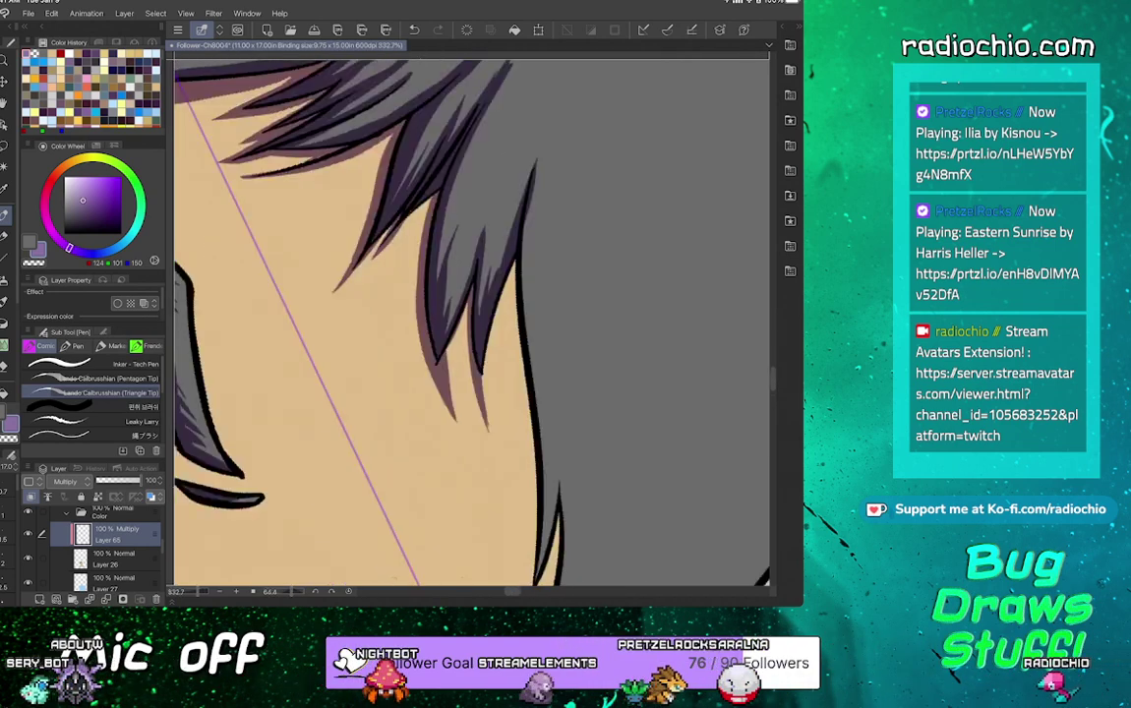
Paint a purple shadow with hair strokes along the far hairline from the forked lock down to the temple spike
{"action": "scroll", "coordinate": [472, 322], "scroll_direction": "down", "scroll_amount": 3}
{"action": "scroll", "coordinate": [472, 322], "scroll_direction": "up", "scroll_amount": 4}
{"action": "left_click_drag", "start_coordinate": [420, 120], "coordinate": [397, 169]}
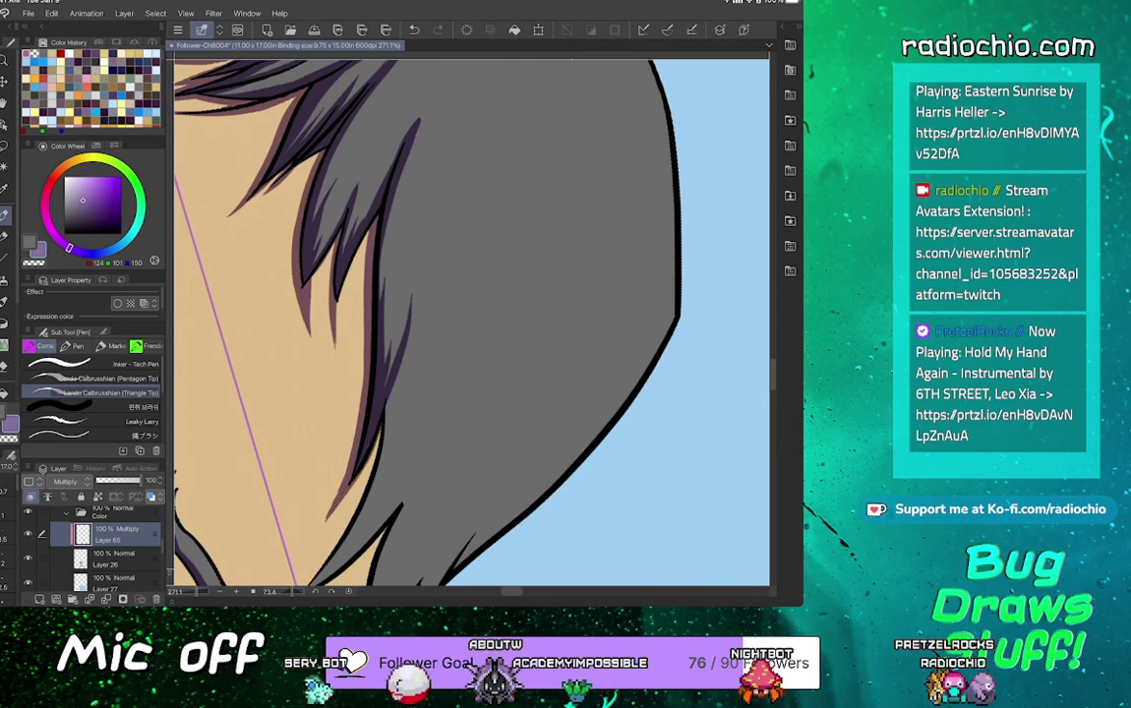
Shade both edges of the pointed hair lock that falls over the far temple
{"action": "scroll", "coordinate": [472, 322], "scroll_direction": "down", "scroll_amount": 4}
{"action": "scroll", "coordinate": [472, 322], "scroll_direction": "up", "scroll_amount": 2}
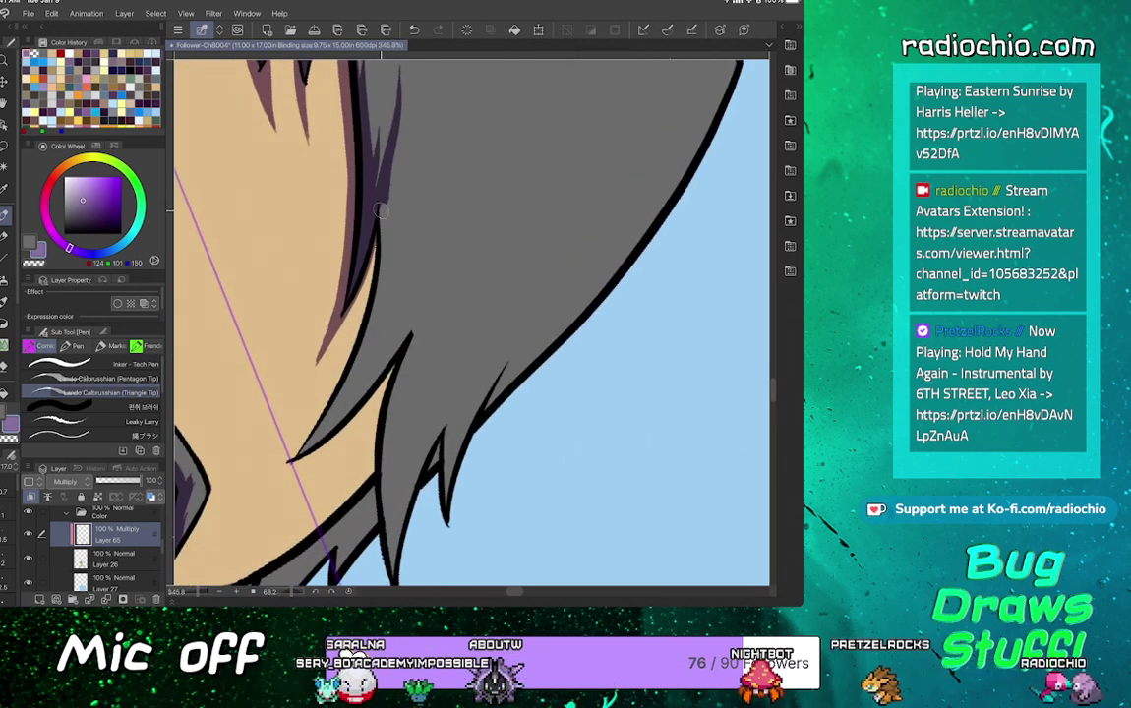
{"action": "left_click_drag", "start_coordinate": [384, 183], "coordinate": [375, 315]}
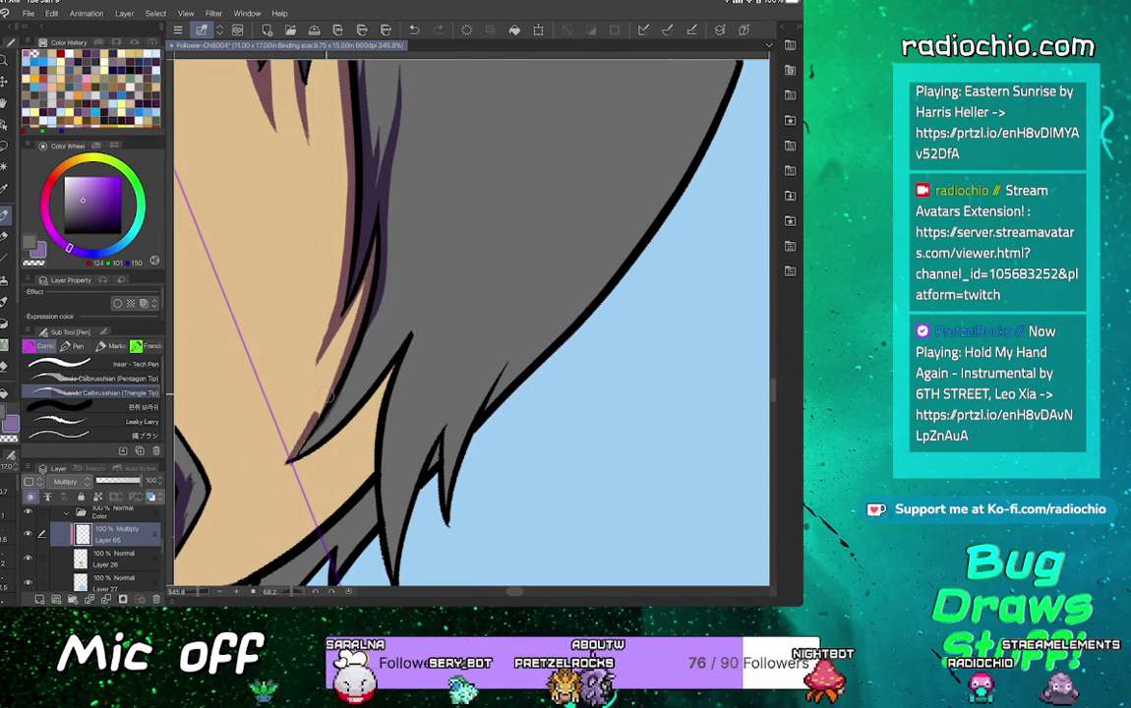
{"action": "left_click_drag", "start_coordinate": [328, 395], "coordinate": [373, 295]}
{"action": "left_click_drag", "start_coordinate": [372, 339], "coordinate": [307, 447]}
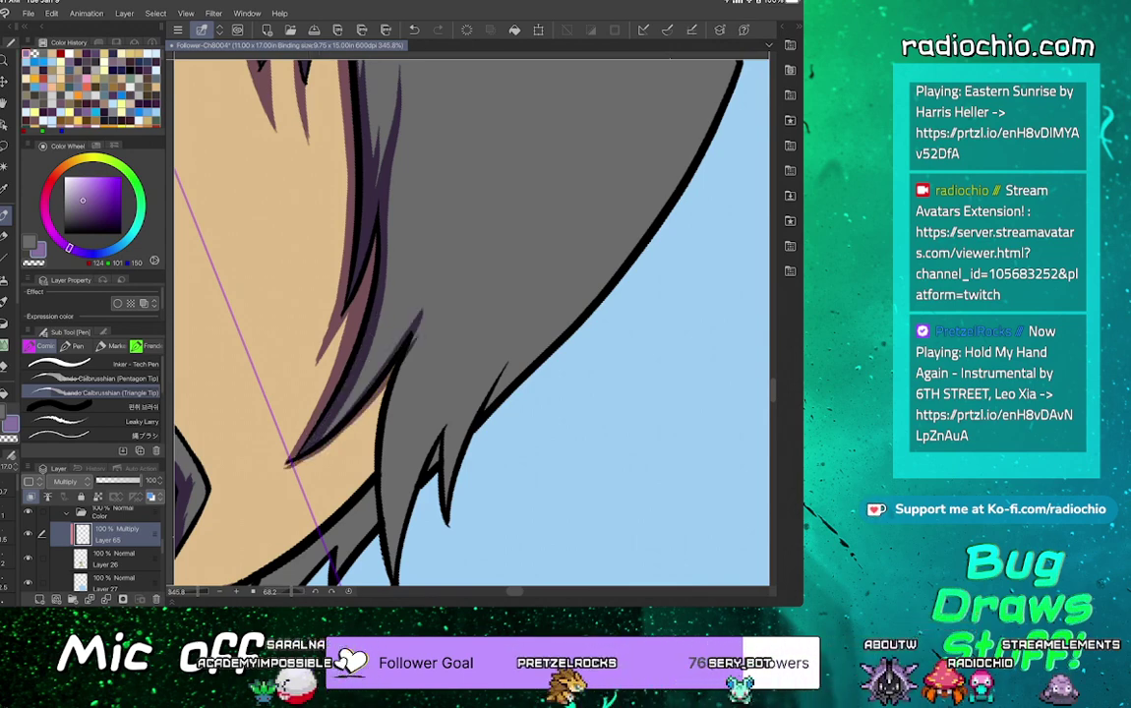
Shade the inner edge of the outermost far-temple lock and paint the locks' cast shadows on the skin
{"action": "mouse_move", "coordinate": [369, 138]}
{"action": "left_mouse_down"}
{"action": "mouse_move", "coordinate": [382, 328]}
{"action": "mouse_move", "coordinate": [357, 174]}
{"action": "left_mouse_up"}
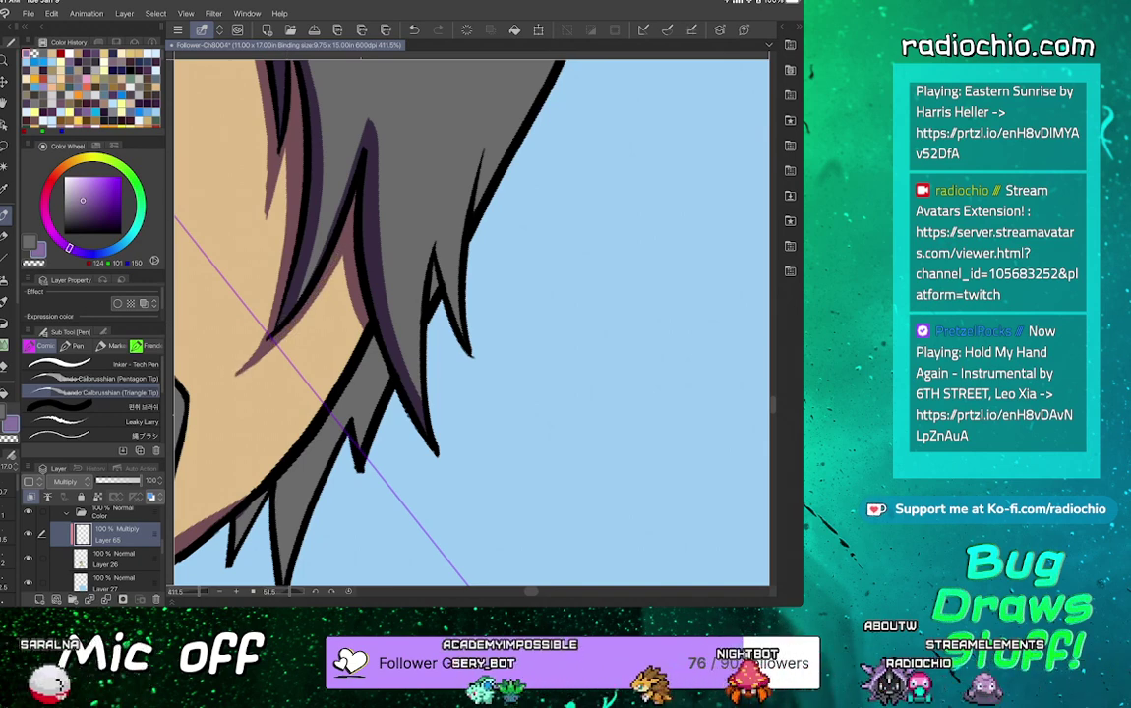
{"action": "scroll", "coordinate": [472, 322], "scroll_direction": "down", "scroll_amount": 3}
{"action": "scroll", "coordinate": [472, 323], "scroll_direction": "down", "scroll_amount": 5}
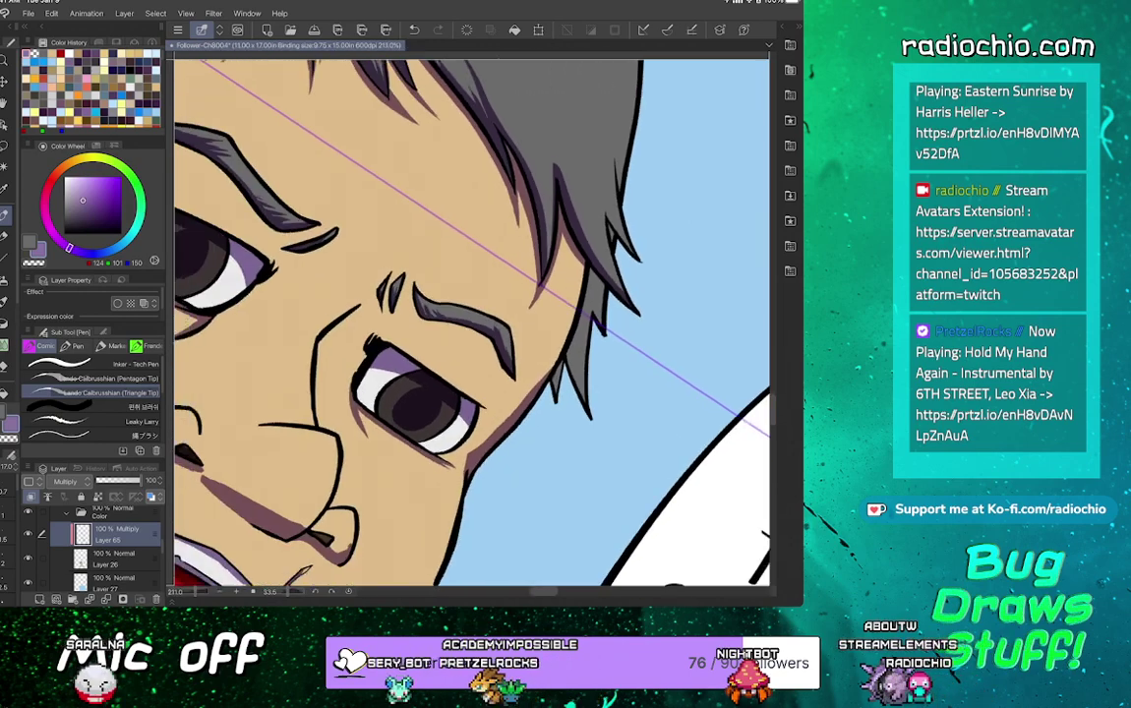
{"action": "scroll", "coordinate": [472, 324], "scroll_direction": "down", "scroll_amount": 5}
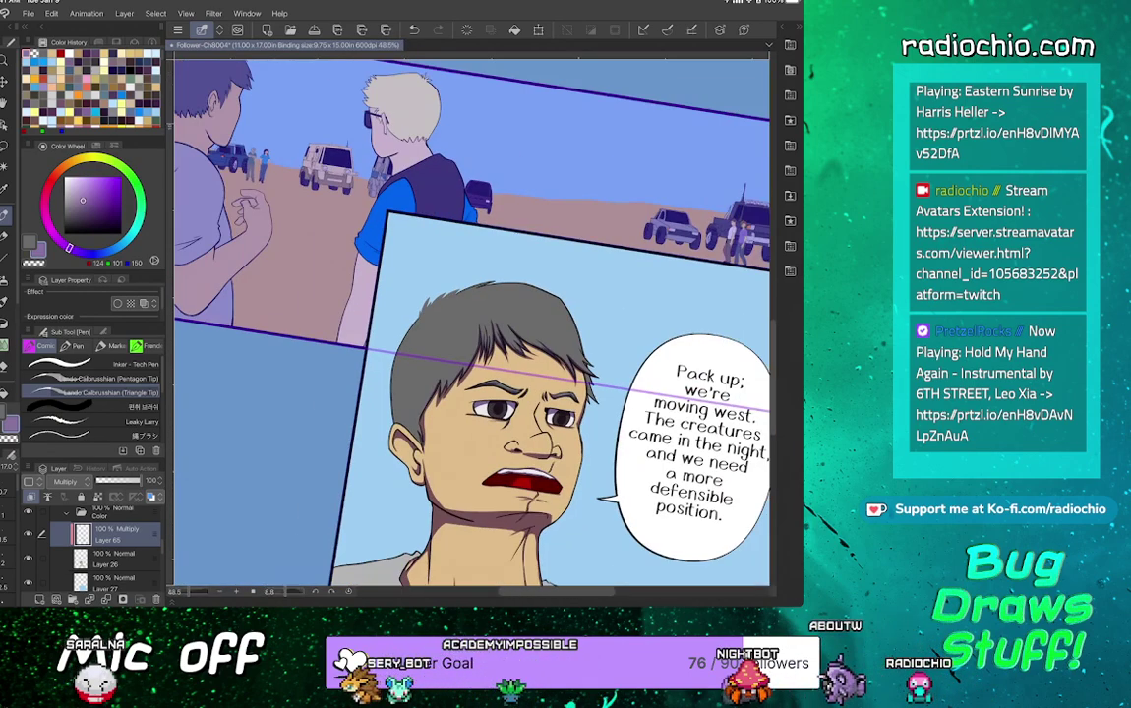
Save the comic page
{"action": "scroll", "coordinate": [472, 325], "scroll_direction": "up", "scroll_amount": 1}
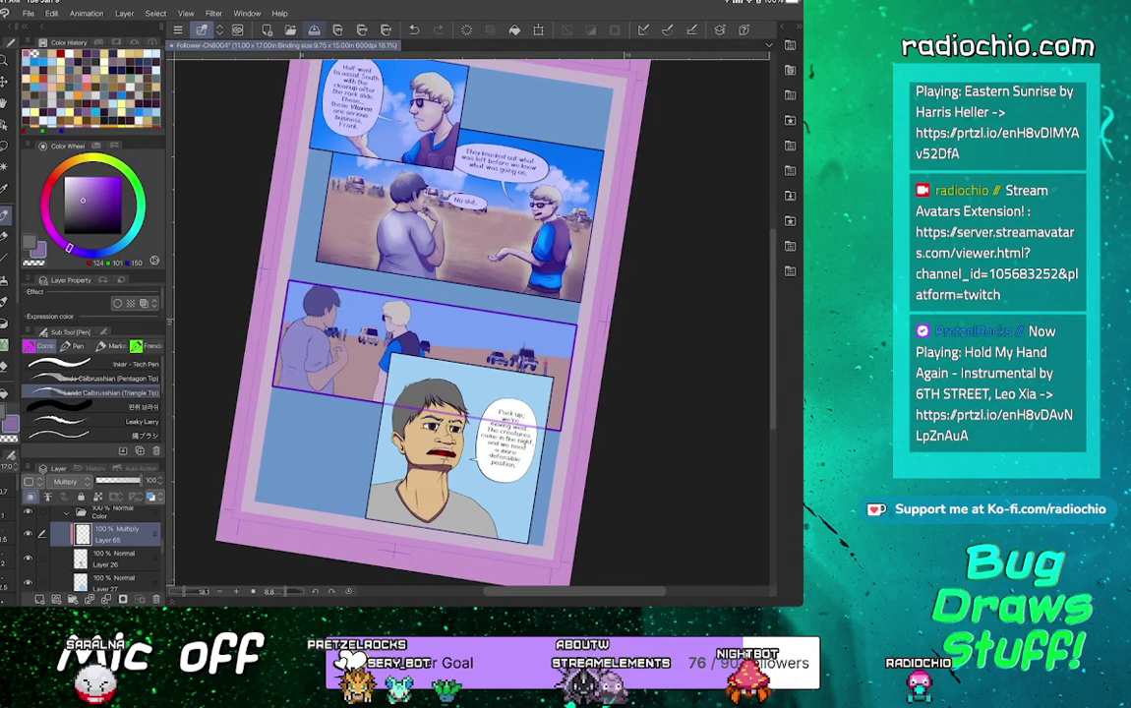
{"action": "key", "text": "ctrl+s"}
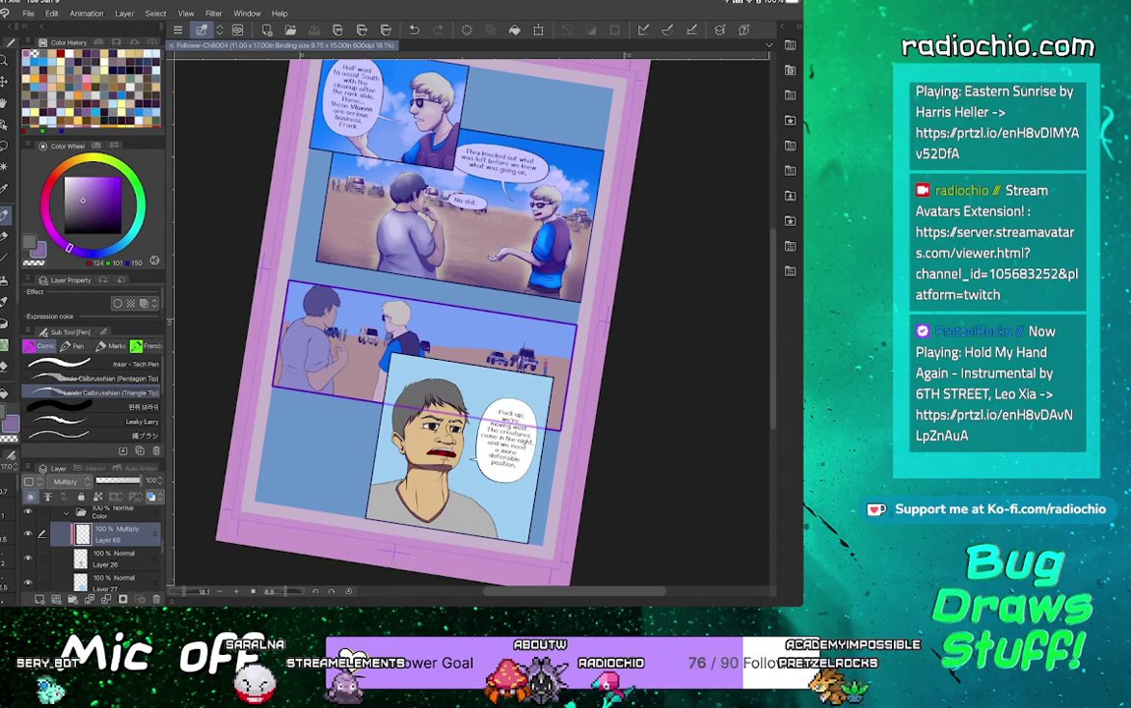
Paint purple hair strokes rising from the near-temple spikes and the sideburn edge in front of the ear
{"action": "scroll", "coordinate": [472, 393], "scroll_direction": "up", "scroll_amount": 5}
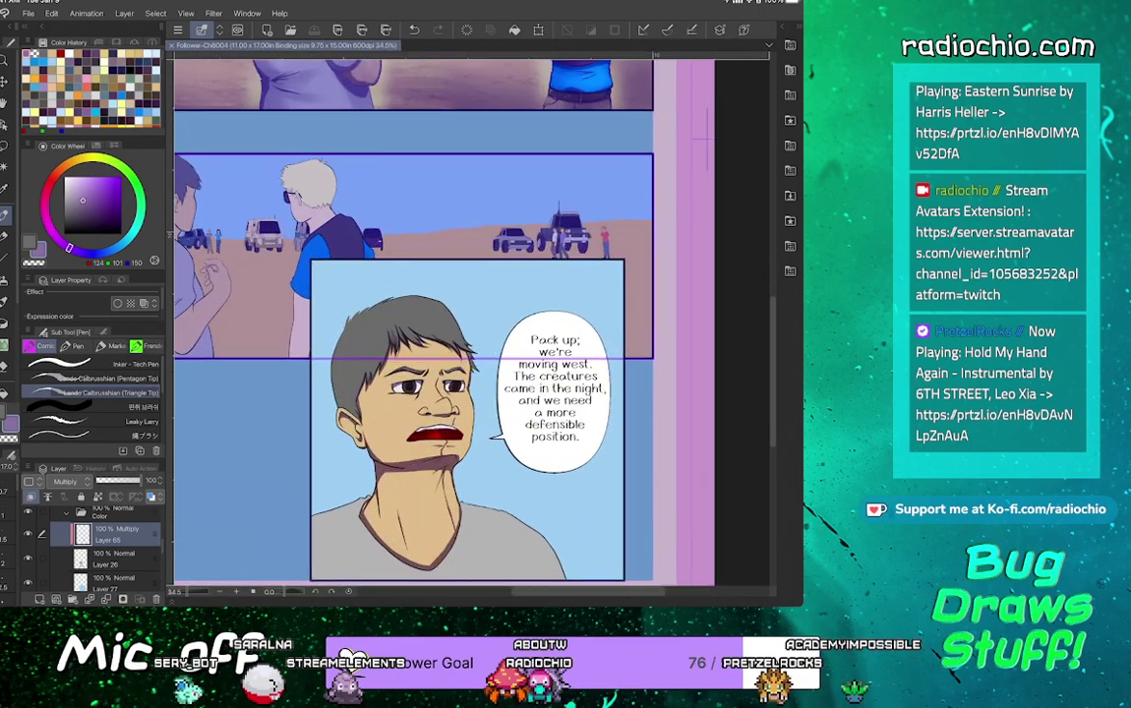
{"action": "scroll", "coordinate": [416, 393], "scroll_direction": "up", "scroll_amount": 3}
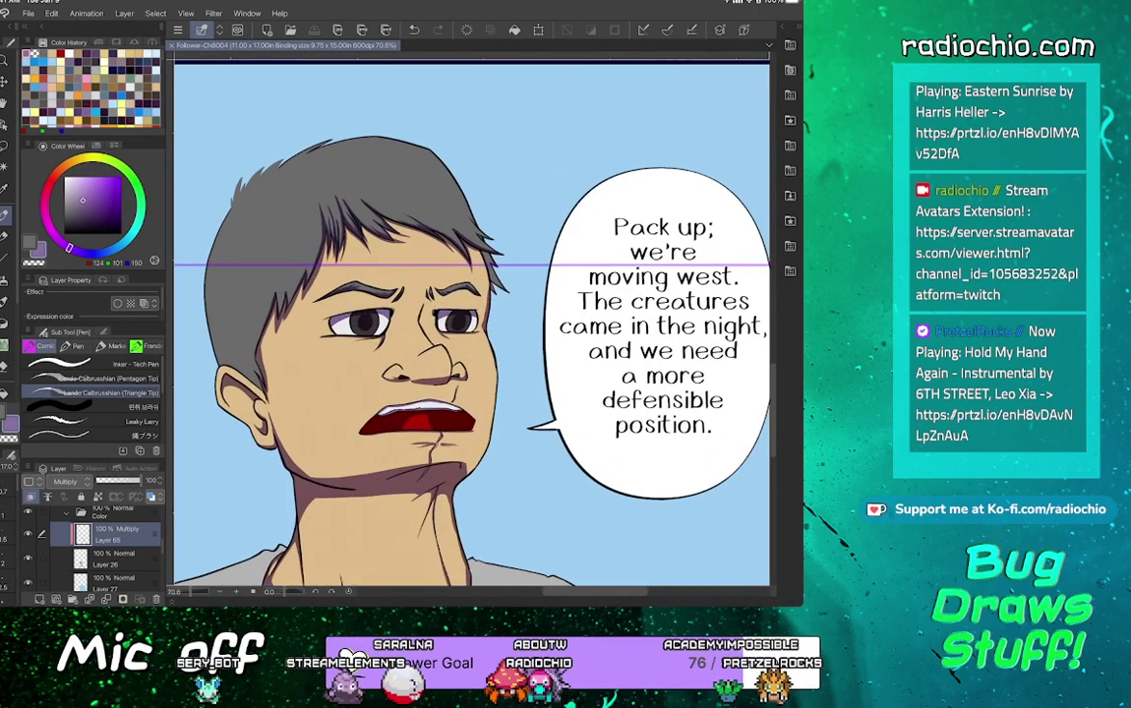
{"action": "scroll", "coordinate": [390, 330], "scroll_direction": "up", "scroll_amount": 5}
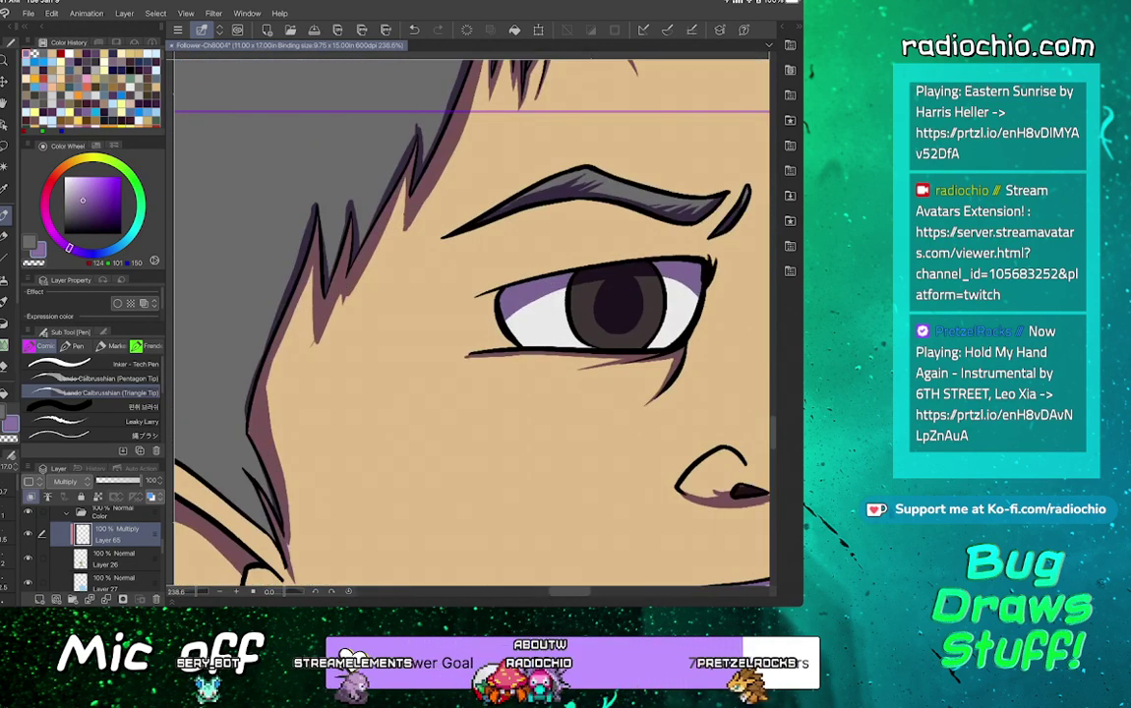
{"action": "key", "text": "i"}
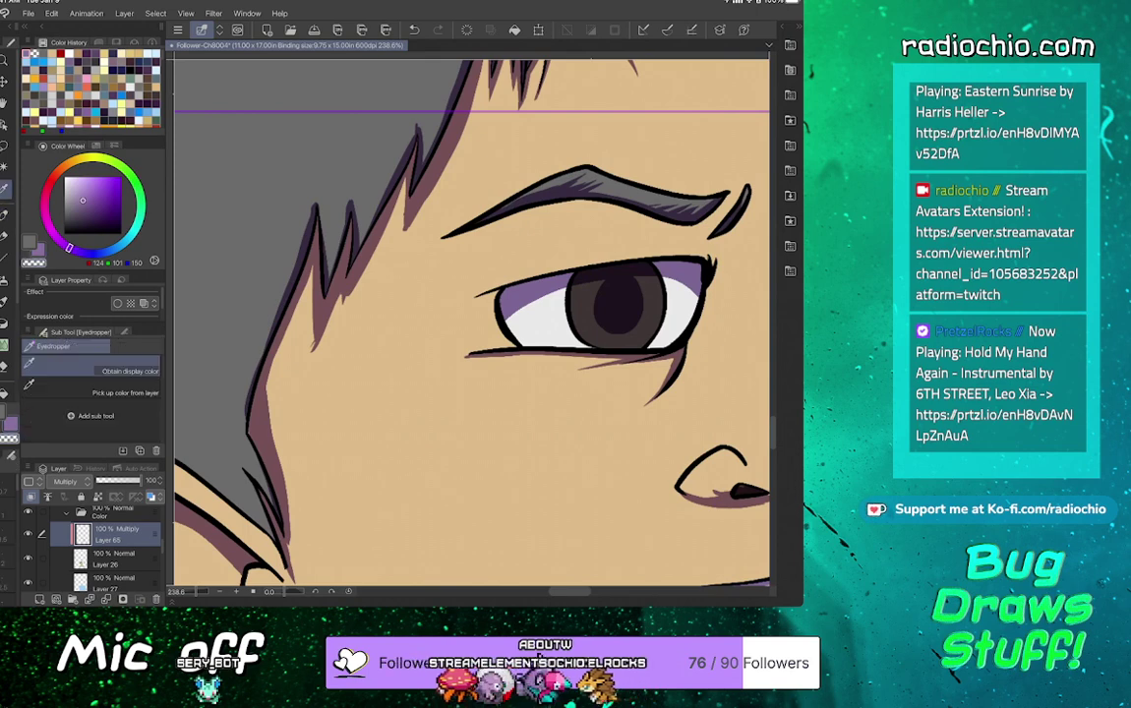
{"action": "key", "text": "p"}
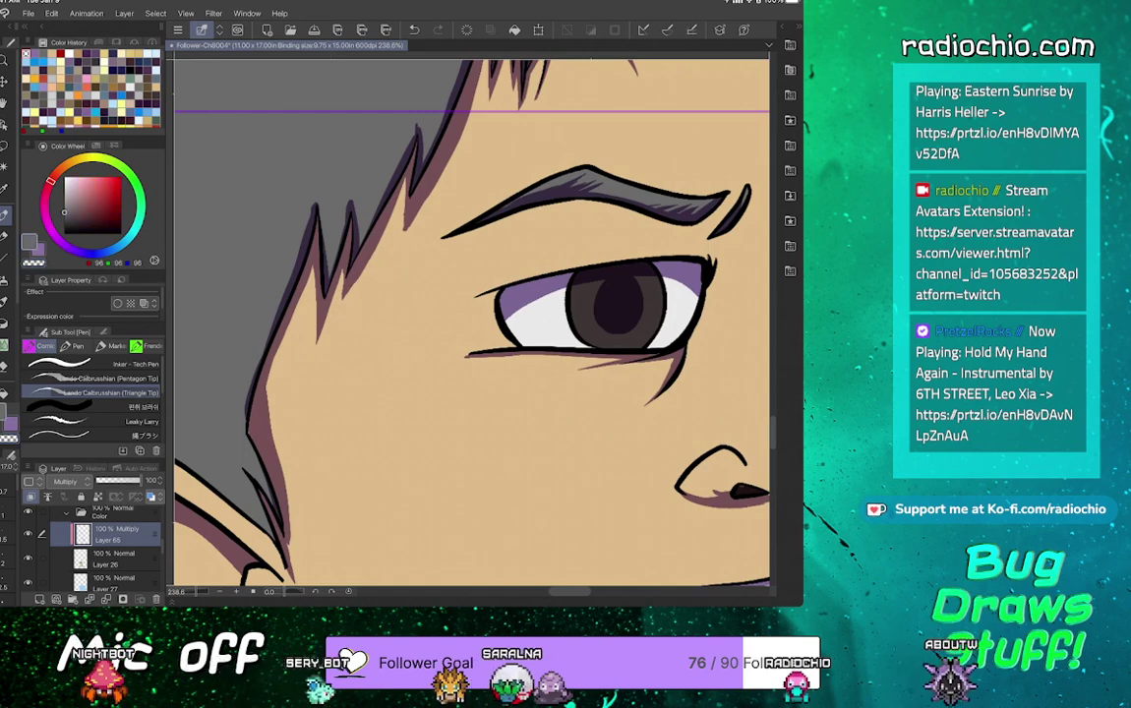
{"action": "key", "text": "x"}
{"action": "key", "text": "i"}
{"action": "key", "text": "p"}
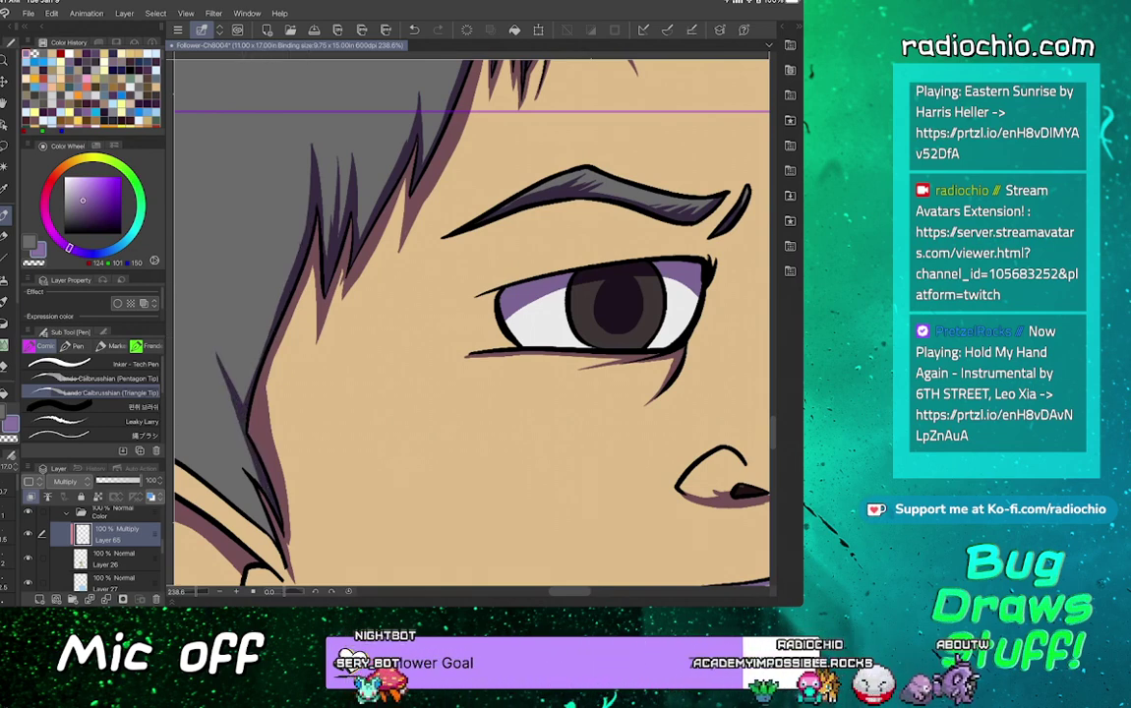
Lasso the lower hair directly above the ear down to the sideburn, fill it with purple, and deselect
{"action": "scroll", "coordinate": [472, 323], "scroll_direction": "up", "scroll_amount": 2}
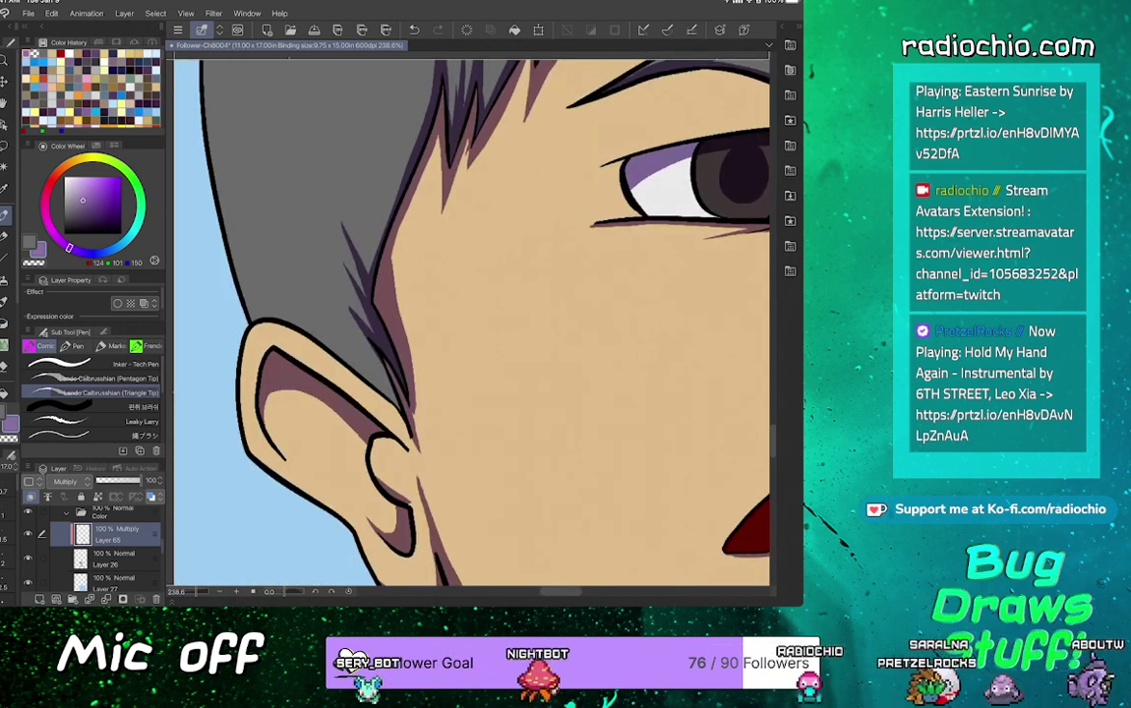
{"action": "key", "text": "m"}
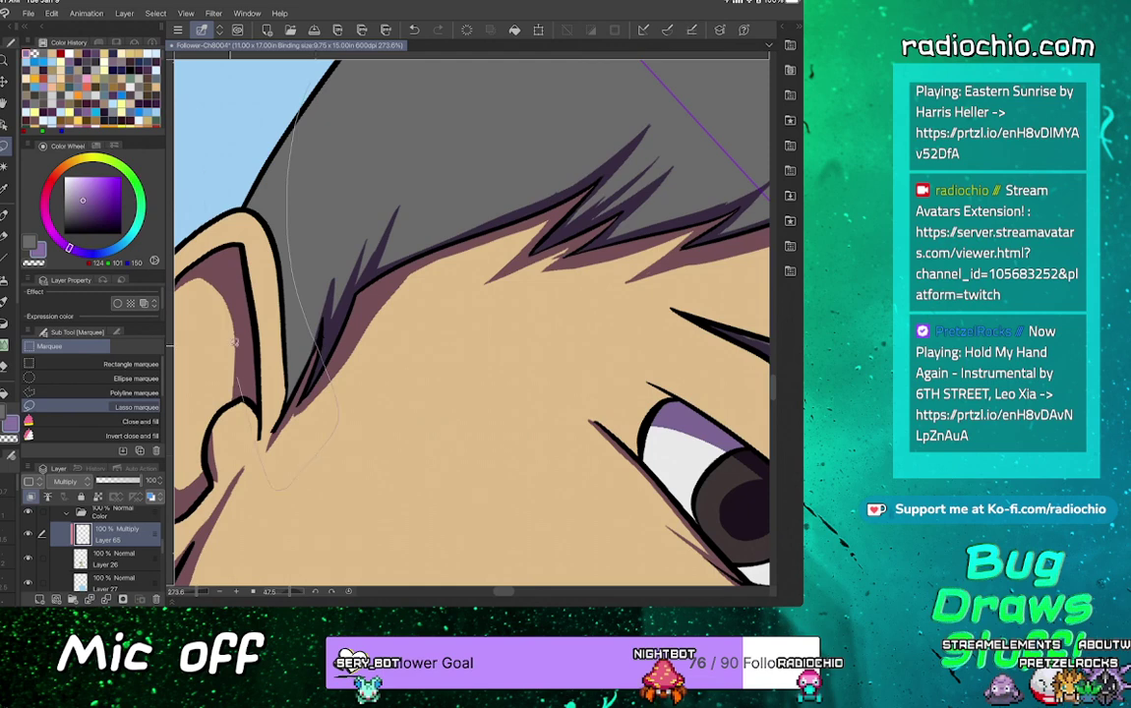
{"action": "left_click_drag", "start_coordinate": [234, 341], "coordinate": [232, 334]}
{"action": "key", "text": "g"}
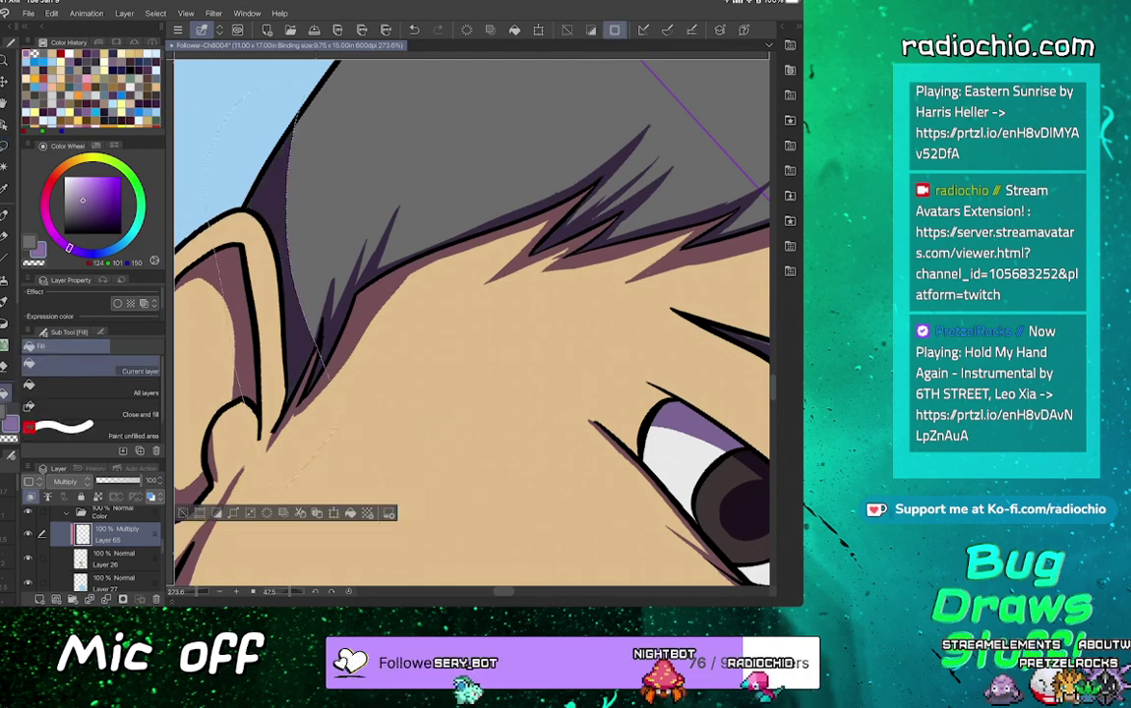
{"action": "key", "text": "ctrl+d"}
Thicken and lengthen the purple hair strokes above the near-temple spikes with the pen
{"action": "scroll", "coordinate": [472, 322], "scroll_direction": "down", "scroll_amount": 2}
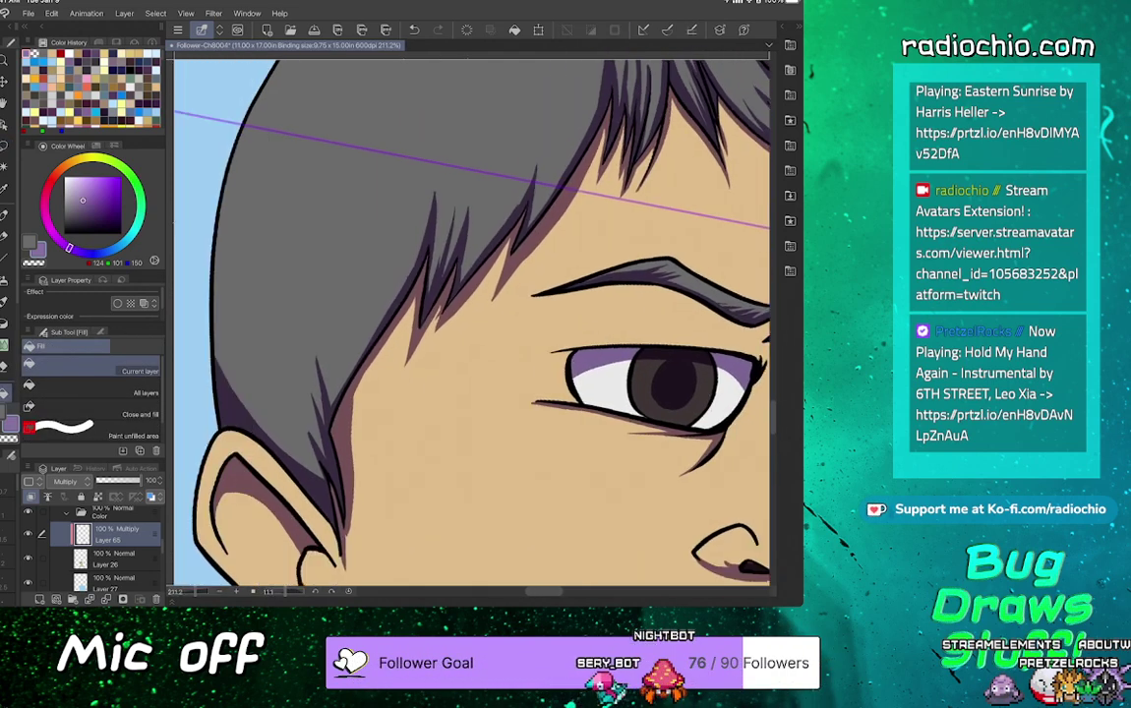
{"action": "scroll", "coordinate": [472, 322], "scroll_direction": "up", "scroll_amount": 2}
{"action": "key", "text": "p"}
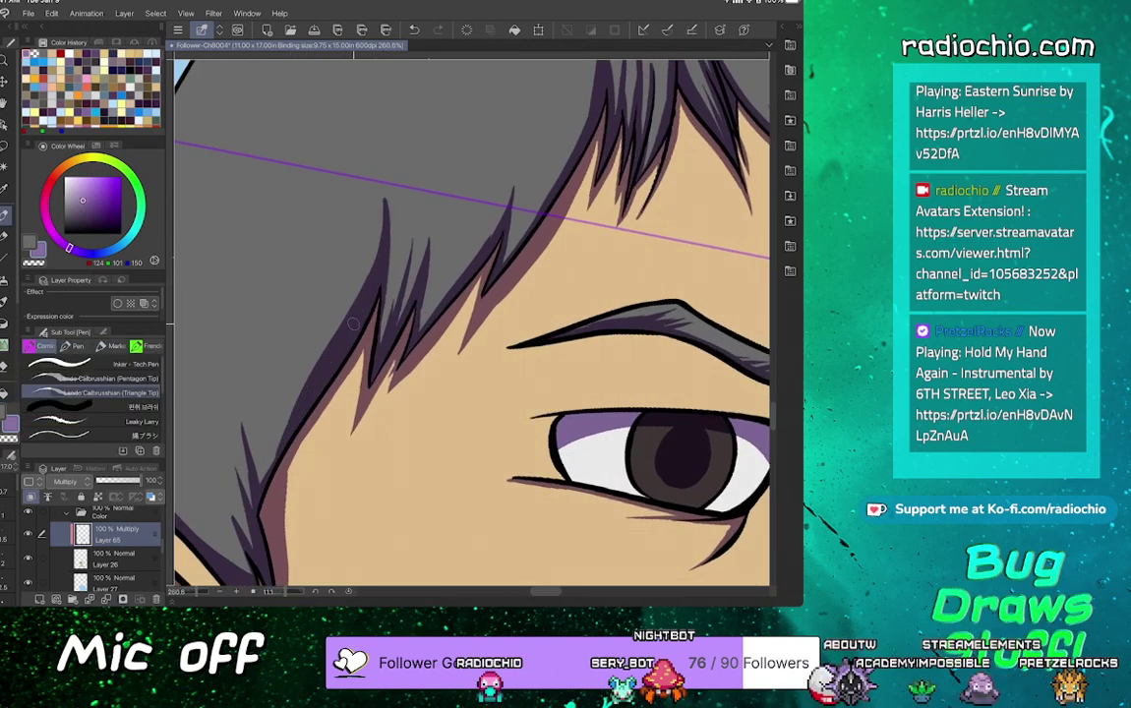
{"action": "scroll", "coordinate": [472, 322], "scroll_direction": "down", "scroll_amount": 2}
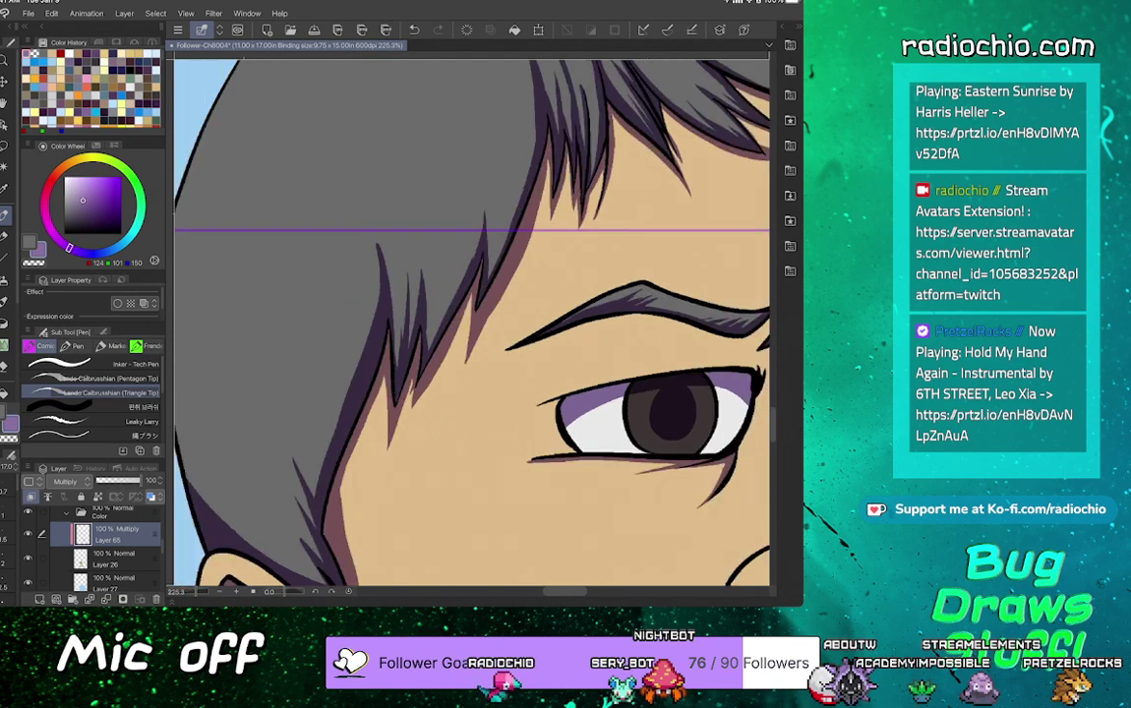
{"action": "scroll", "coordinate": [472, 322], "scroll_direction": "up", "scroll_amount": 3}
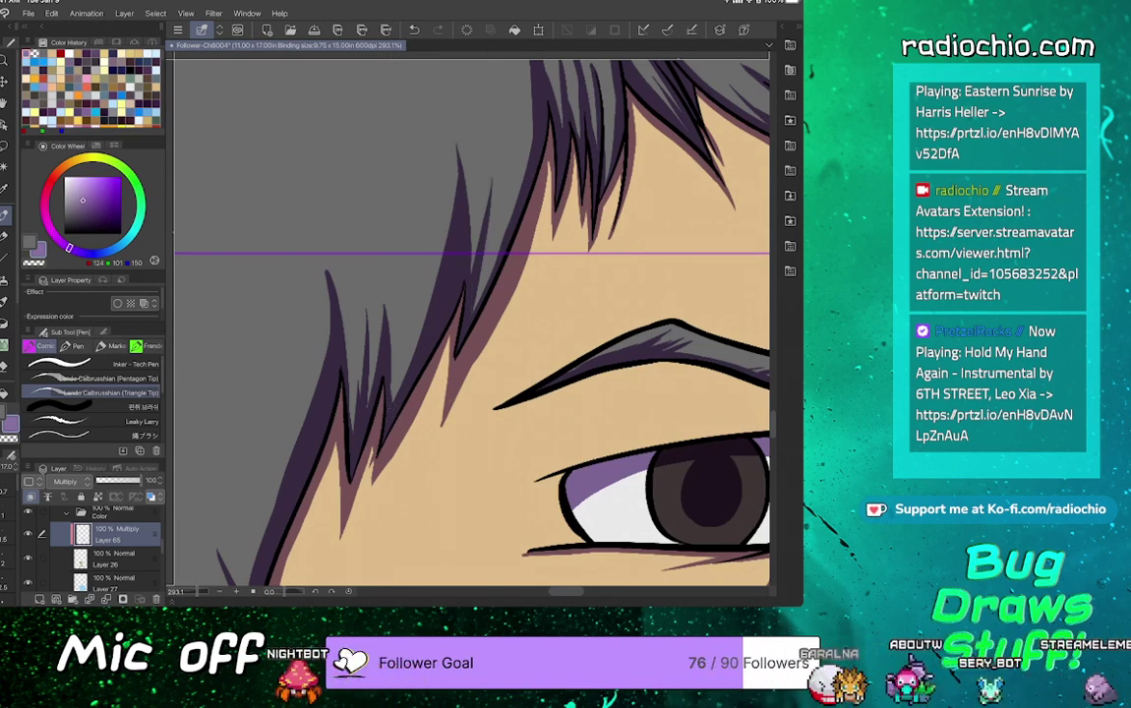
Shade the undersides of the overlapping pointed locks at the far temple with purple strokes
{"action": "scroll", "coordinate": [472, 322], "scroll_direction": "down", "scroll_amount": 5}
{"action": "scroll", "coordinate": [472, 322], "scroll_direction": "up", "scroll_amount": 3}
{"action": "scroll", "coordinate": [472, 323], "scroll_direction": "up", "scroll_amount": 4}
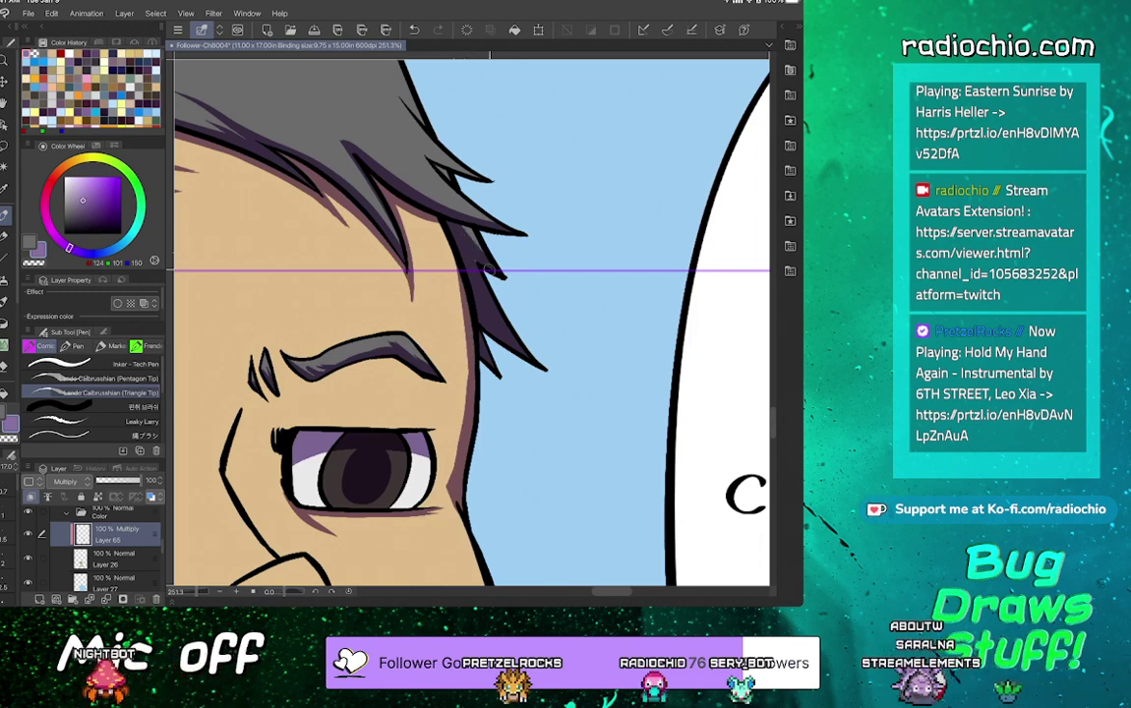
{"action": "scroll", "coordinate": [472, 322], "scroll_direction": "up", "scroll_amount": 1}
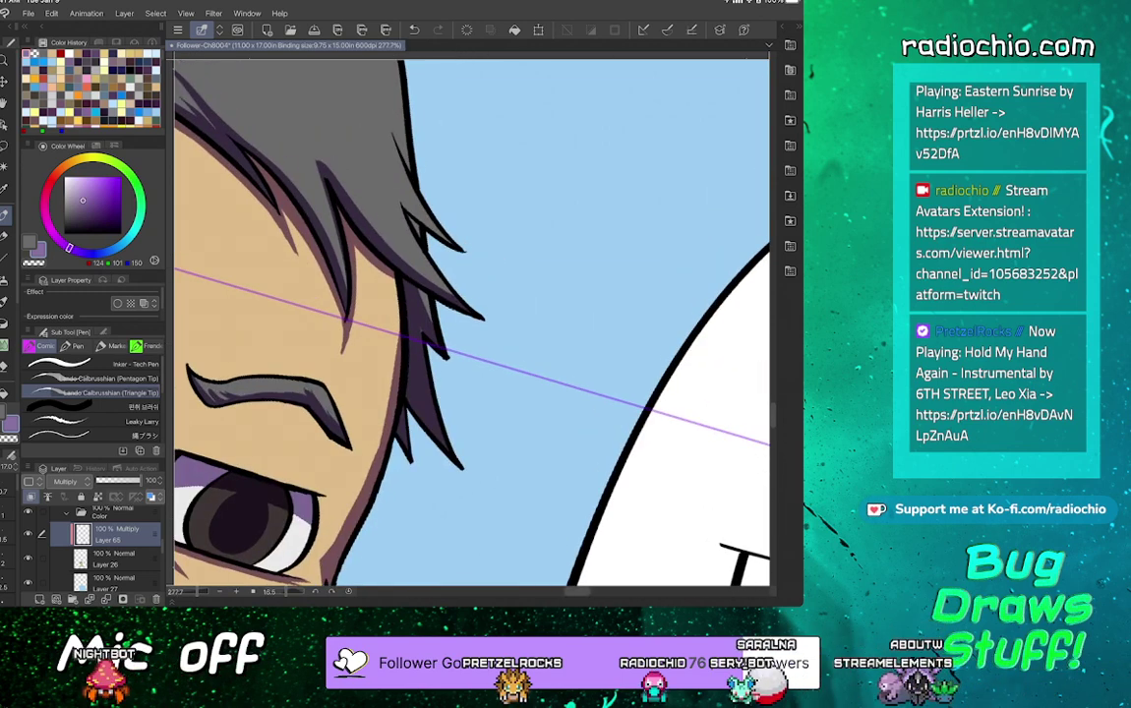
{"action": "scroll", "coordinate": [472, 322], "scroll_direction": "up", "scroll_amount": 3}
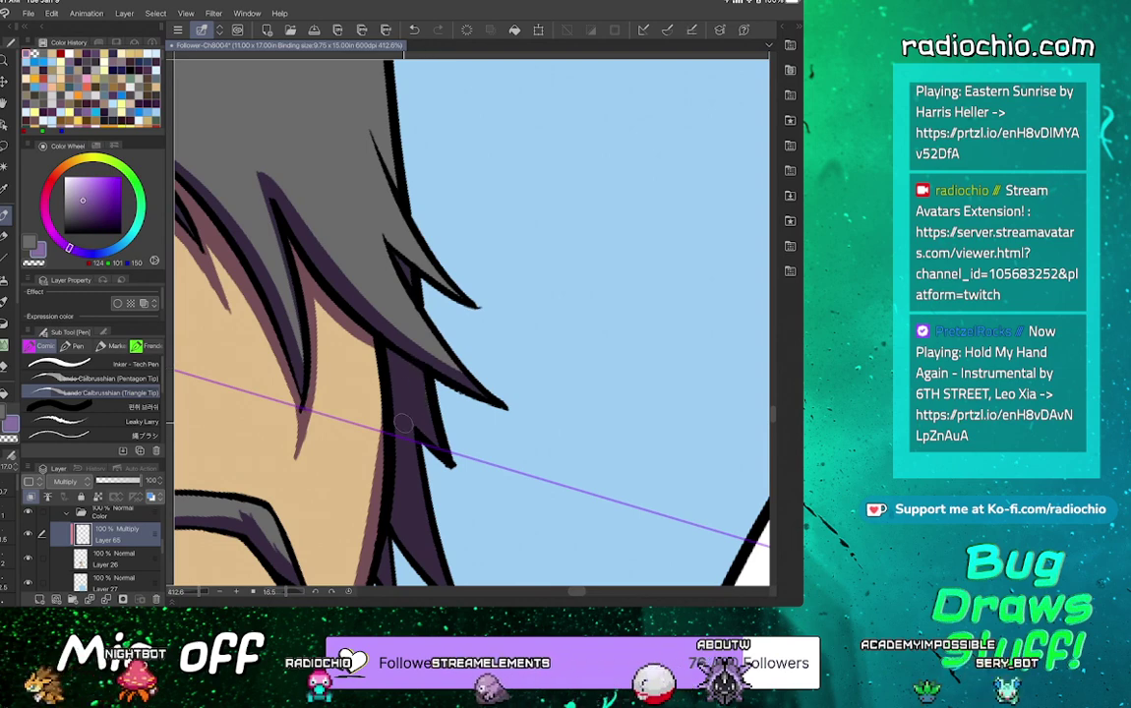
{"action": "scroll", "coordinate": [420, 378], "scroll_direction": "down", "scroll_amount": 4}
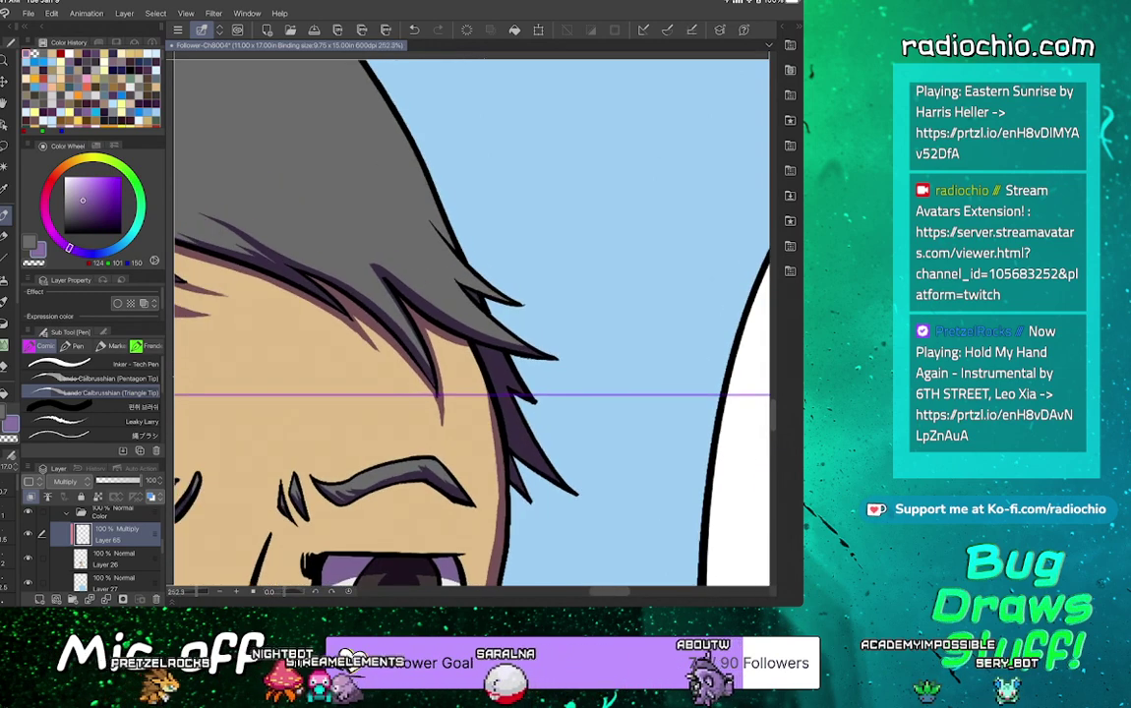
{"action": "scroll", "coordinate": [470, 124], "scroll_direction": "up", "scroll_amount": 2}
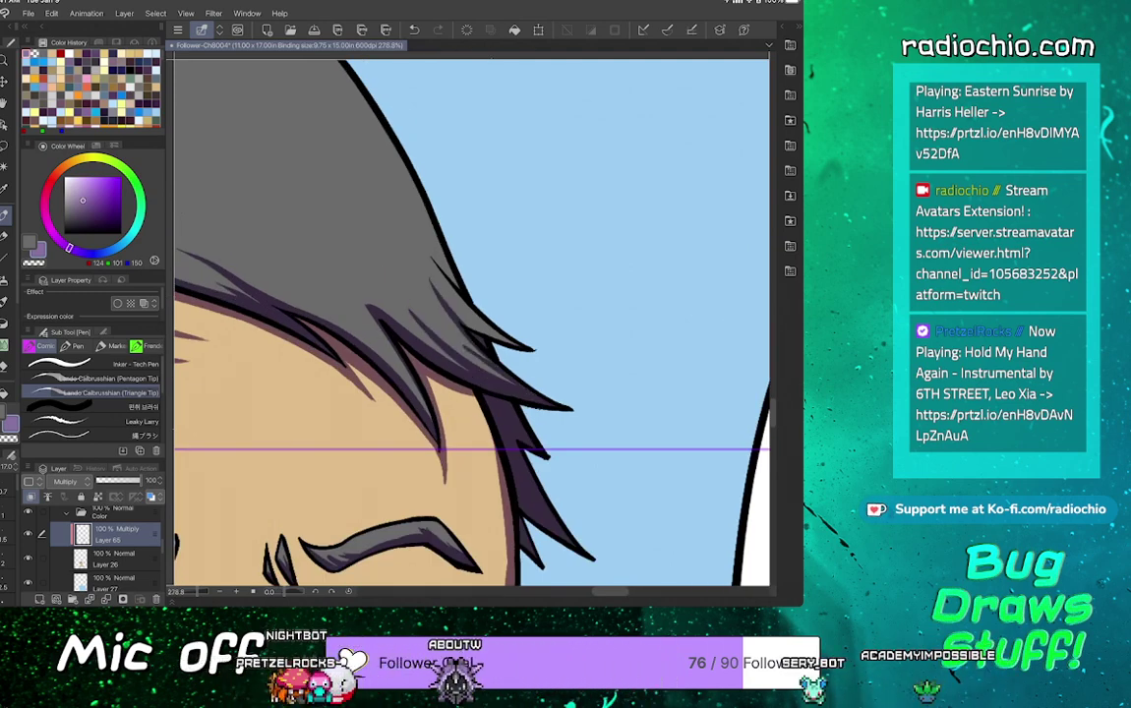
Lasso a narrow curved strip along the back of the head, fill it with purple, and deselect
{"action": "scroll", "coordinate": [511, 315], "scroll_direction": "down", "scroll_amount": 5}
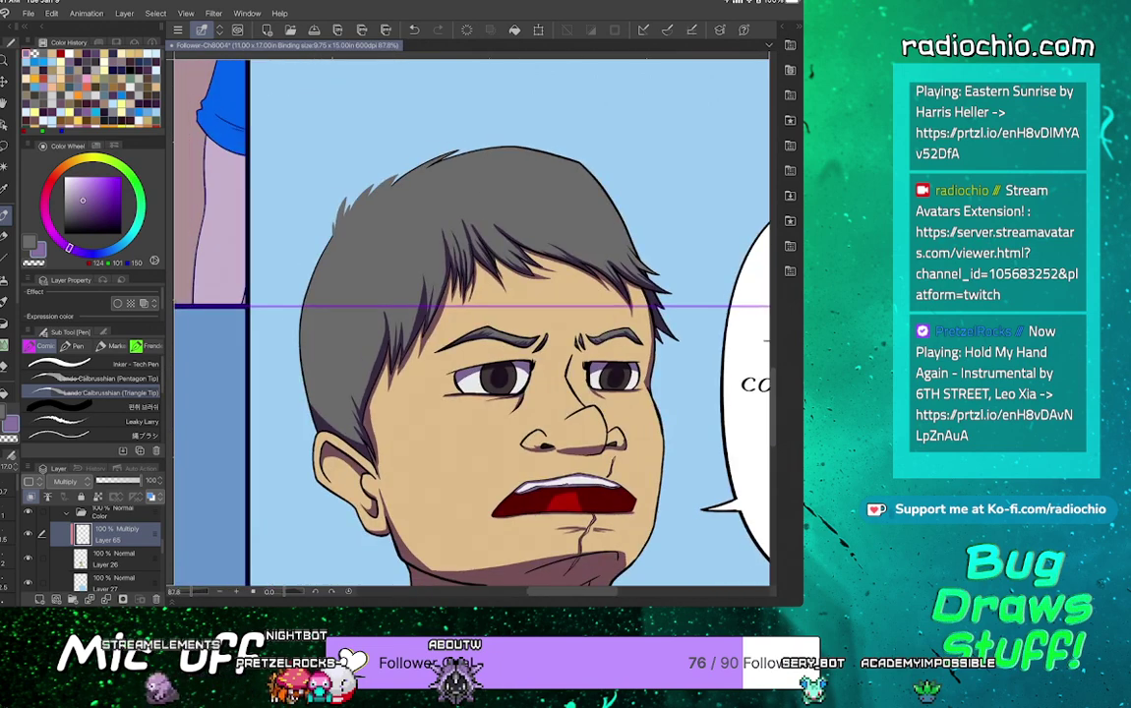
{"action": "scroll", "coordinate": [413, 329], "scroll_direction": "up", "scroll_amount": 2}
{"action": "key", "text": "m"}
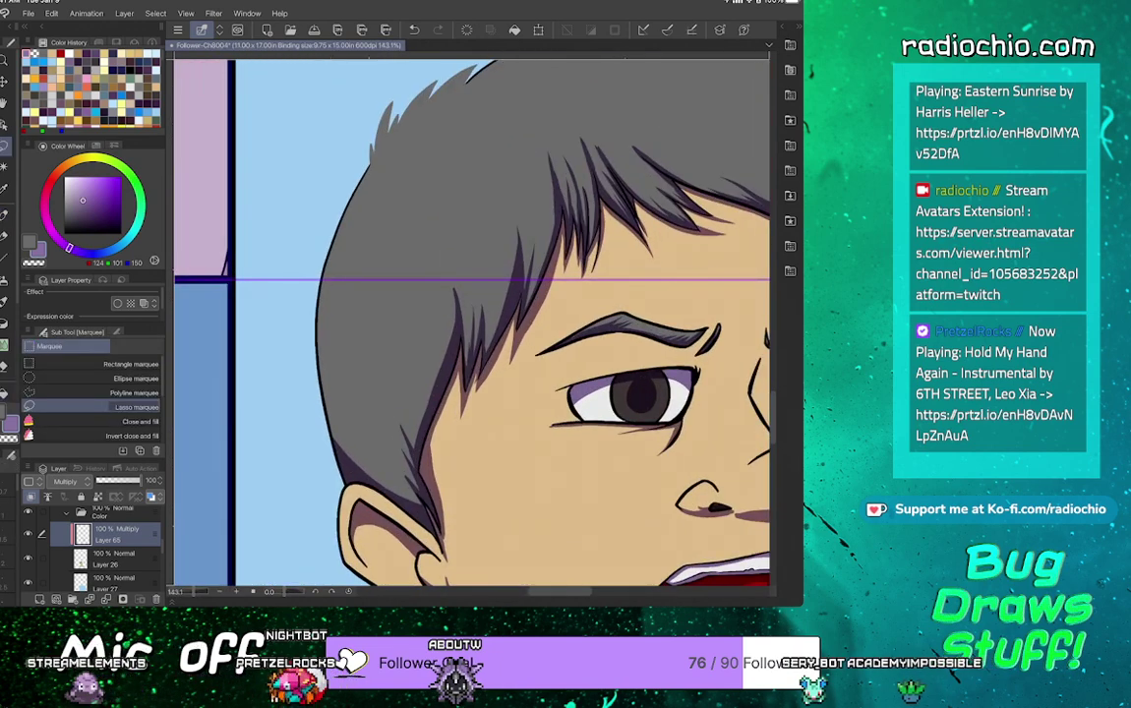
{"action": "mouse_move", "coordinate": [350, 218]}
{"action": "left_mouse_down"}
{"action": "mouse_move", "coordinate": [390, 510]}
{"action": "mouse_move", "coordinate": [324, 495]}
{"action": "mouse_move", "coordinate": [349, 156]}
{"action": "left_mouse_up"}
{"action": "key", "text": "g"}
{"action": "left_click", "coordinate": [329, 320]}
{"action": "key", "text": "ctrl+d"}
{"action": "key", "text": "p"}
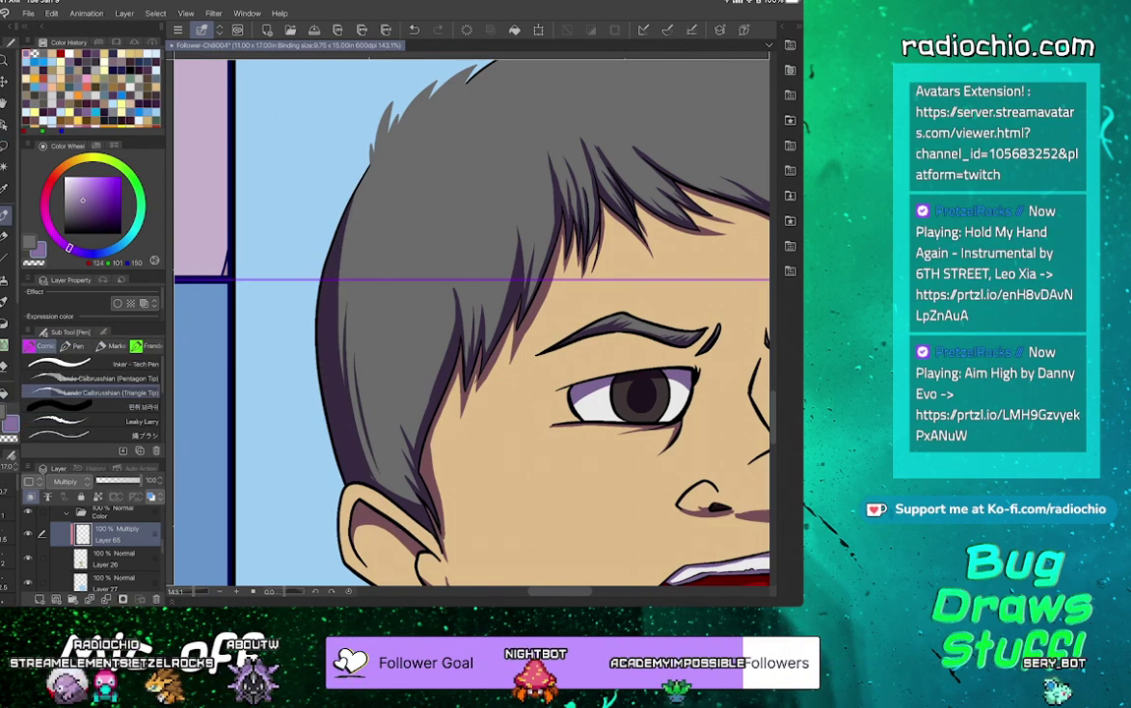
Paint short purple strokes on the inner side of each hair tuft sticking out along the crown
{"action": "scroll", "coordinate": [377, 482], "scroll_direction": "down", "scroll_amount": 3}
{"action": "scroll", "coordinate": [531, 88], "scroll_direction": "up", "scroll_amount": 5}
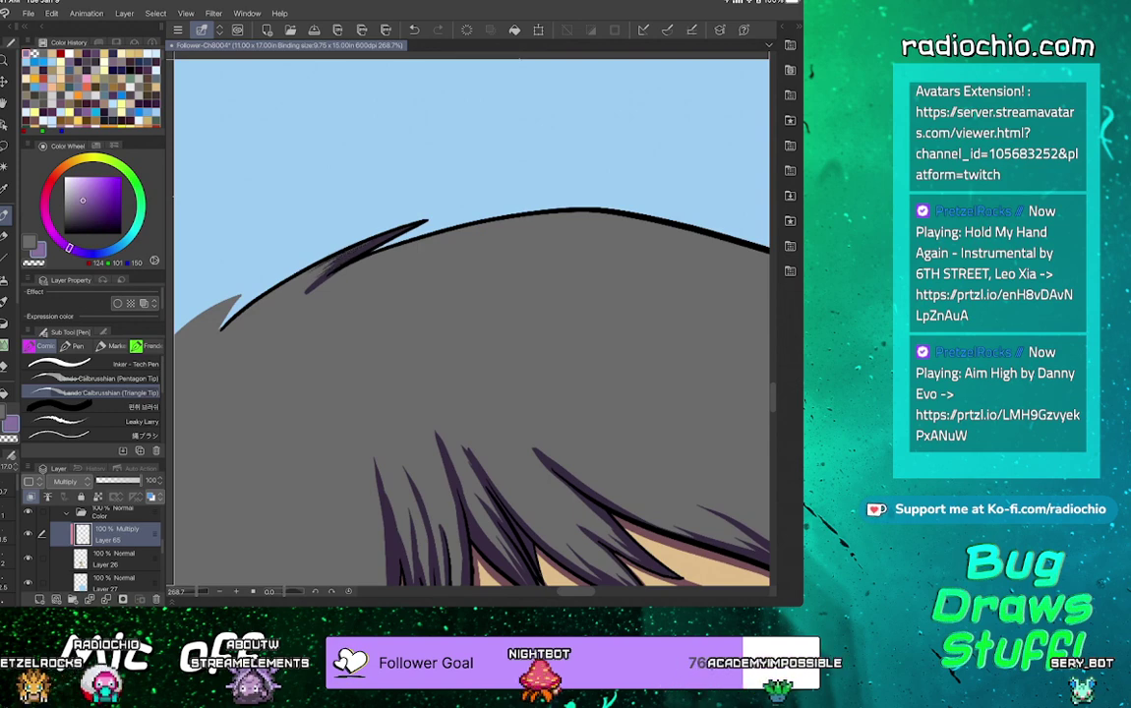
{"action": "left_click_drag", "start_coordinate": [393, 344], "coordinate": [575, 267]}
{"action": "left_click_drag", "start_coordinate": [423, 219], "coordinate": [395, 261]}
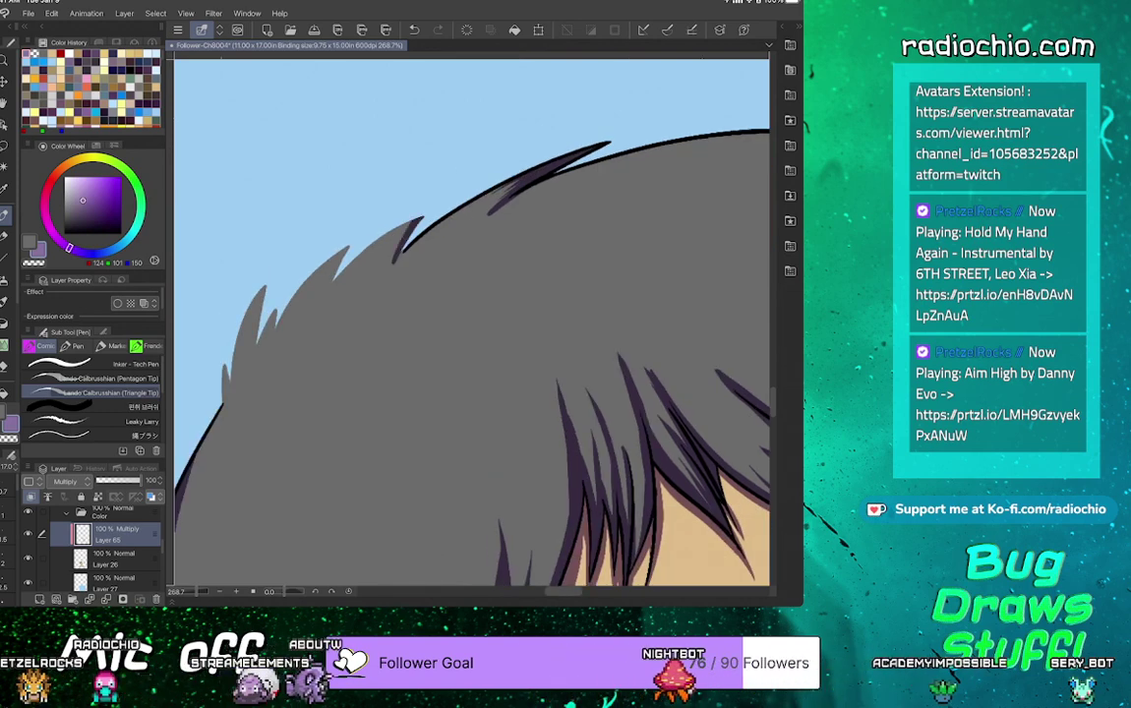
{"action": "left_click_drag", "start_coordinate": [419, 220], "coordinate": [323, 305]}
{"action": "left_click_drag", "start_coordinate": [344, 252], "coordinate": [270, 348]}
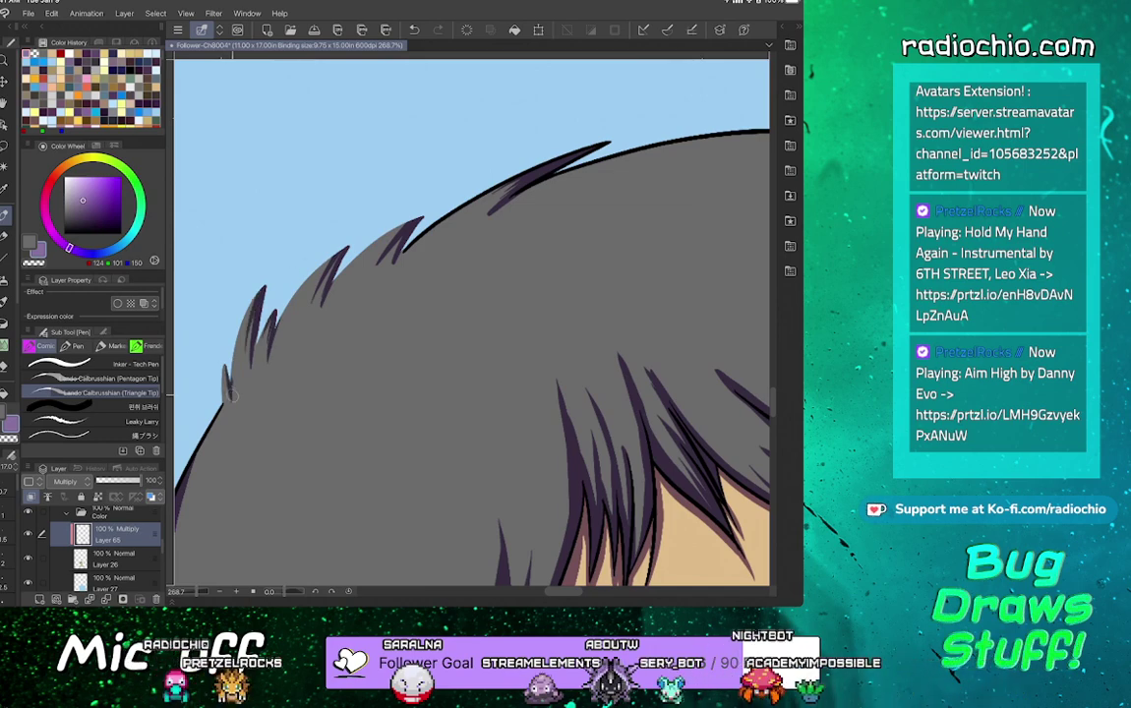
Shade the grey shirt along the near side of the neckline and the top edge of the near shoulder
{"action": "scroll", "coordinate": [472, 322], "scroll_direction": "down", "scroll_amount": 8}
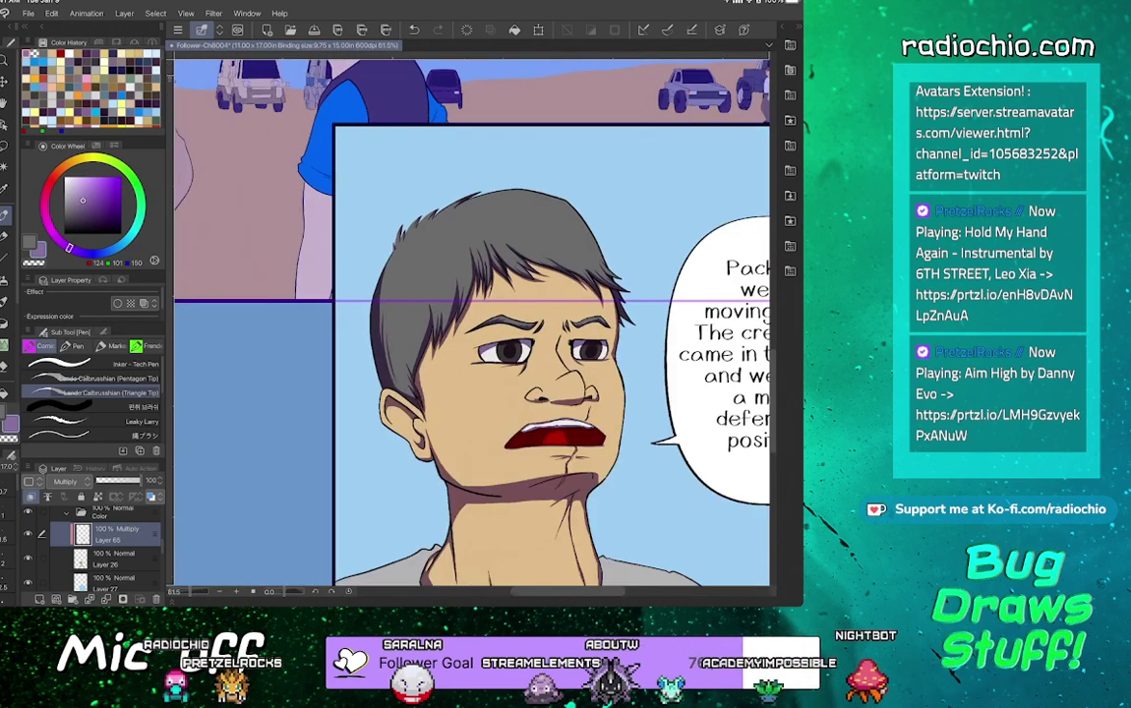
{"action": "scroll", "coordinate": [472, 325], "scroll_direction": "up", "scroll_amount": 8}
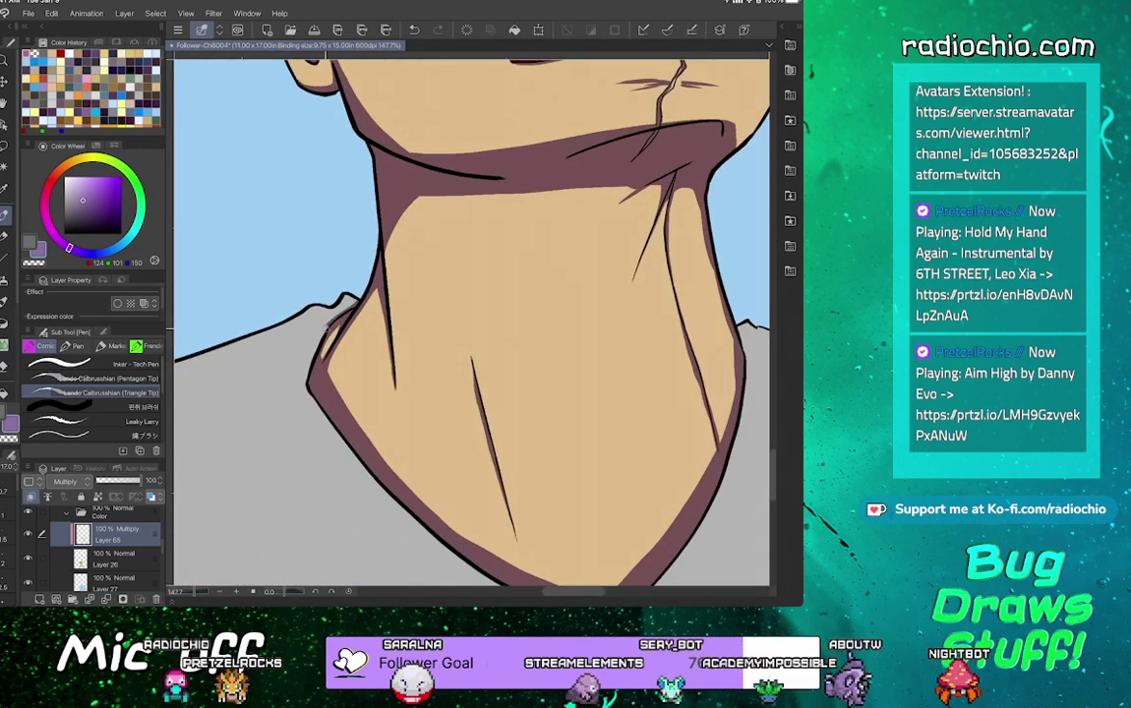
{"action": "left_click_drag", "start_coordinate": [307, 383], "coordinate": [324, 321]}
{"action": "left_click_drag", "start_coordinate": [304, 385], "coordinate": [370, 475]}
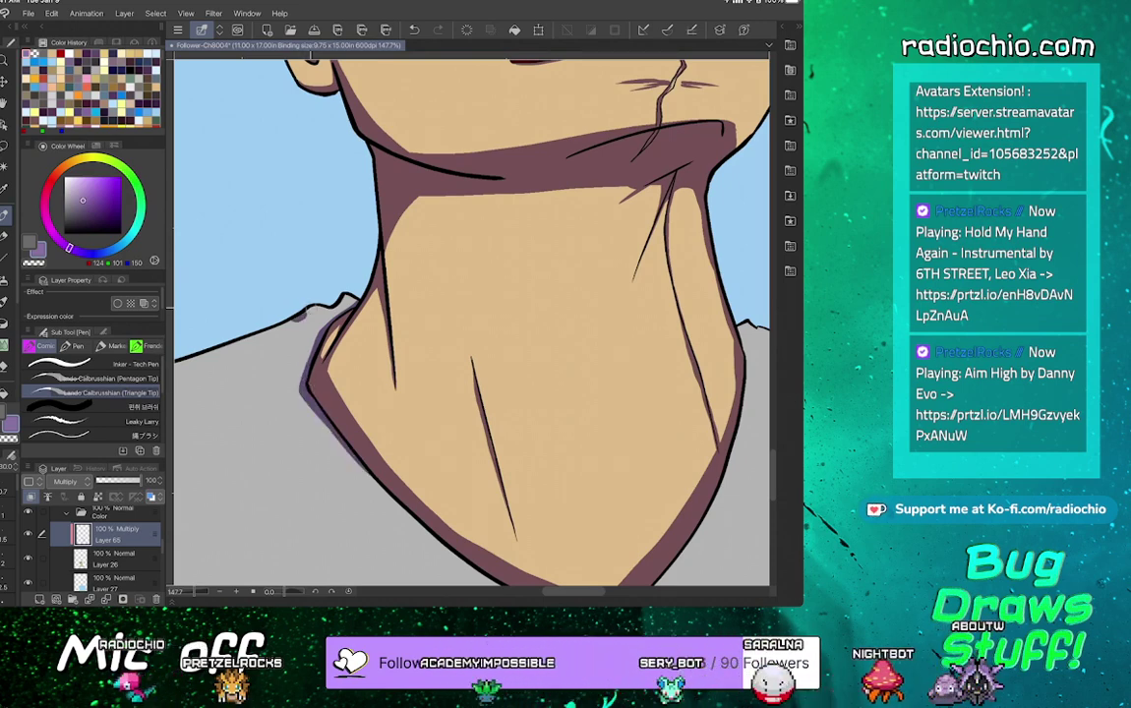
{"action": "left_click_drag", "start_coordinate": [320, 335], "coordinate": [348, 295]}
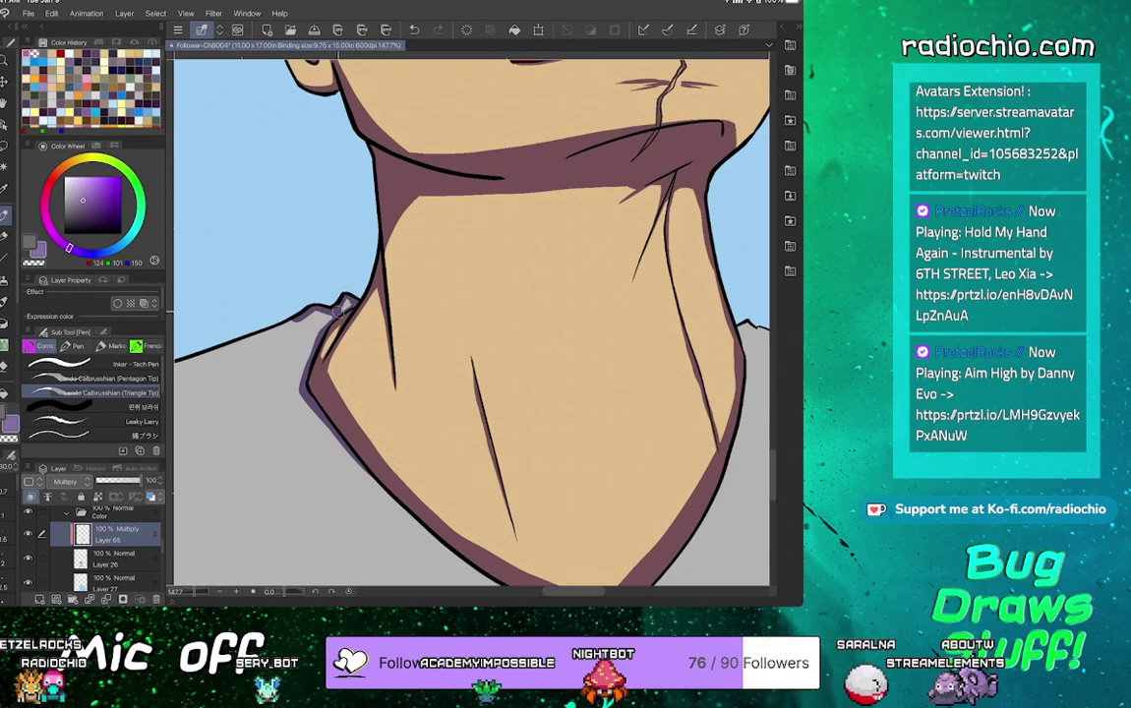
{"action": "mouse_move", "coordinate": [307, 386]}
{"action": "left_mouse_down"}
{"action": "mouse_move", "coordinate": [331, 353]}
{"action": "mouse_move", "coordinate": [406, 371]}
{"action": "mouse_move", "coordinate": [470, 327]}
{"action": "left_mouse_up"}
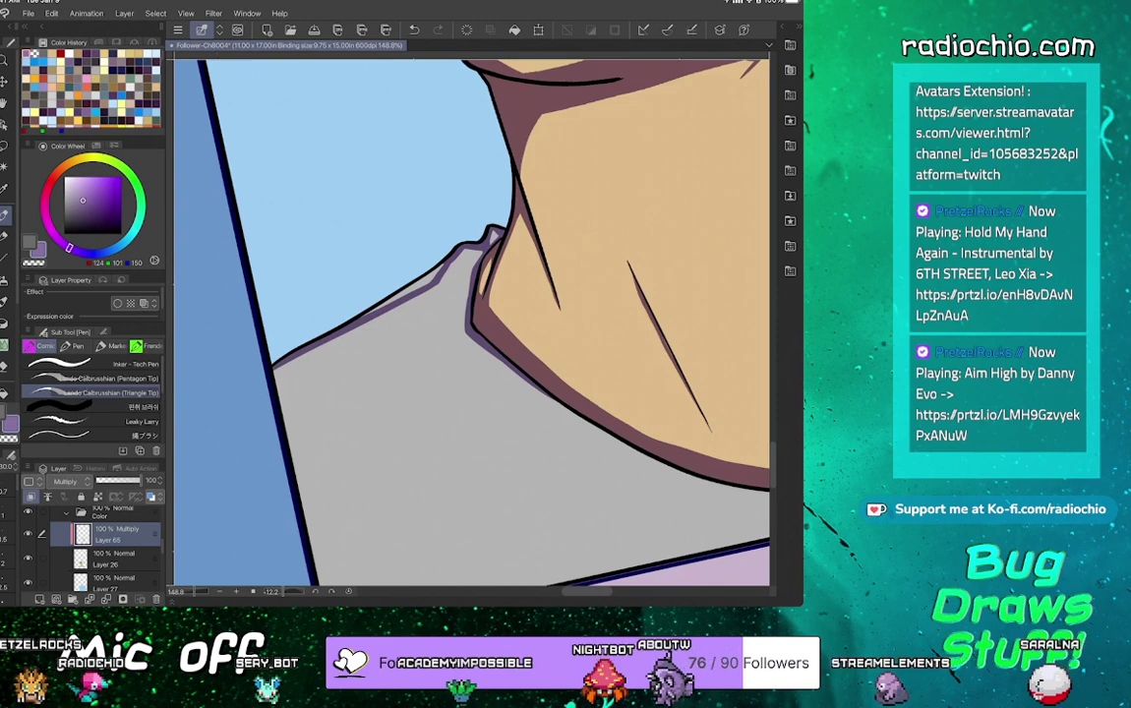
{"action": "left_click_drag", "start_coordinate": [382, 305], "coordinate": [453, 258]}
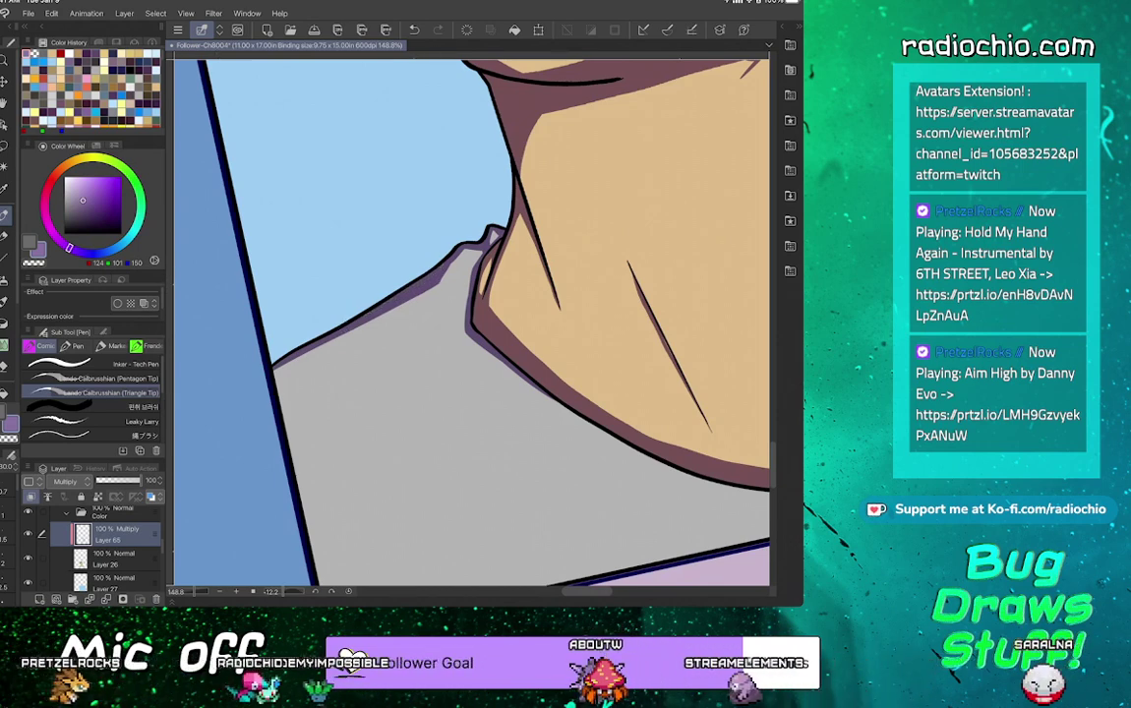
Shade the top edge of the shirt's far shoulder from the neck to the seam notch
{"action": "scroll", "coordinate": [472, 322], "scroll_direction": "down", "scroll_amount": 5}
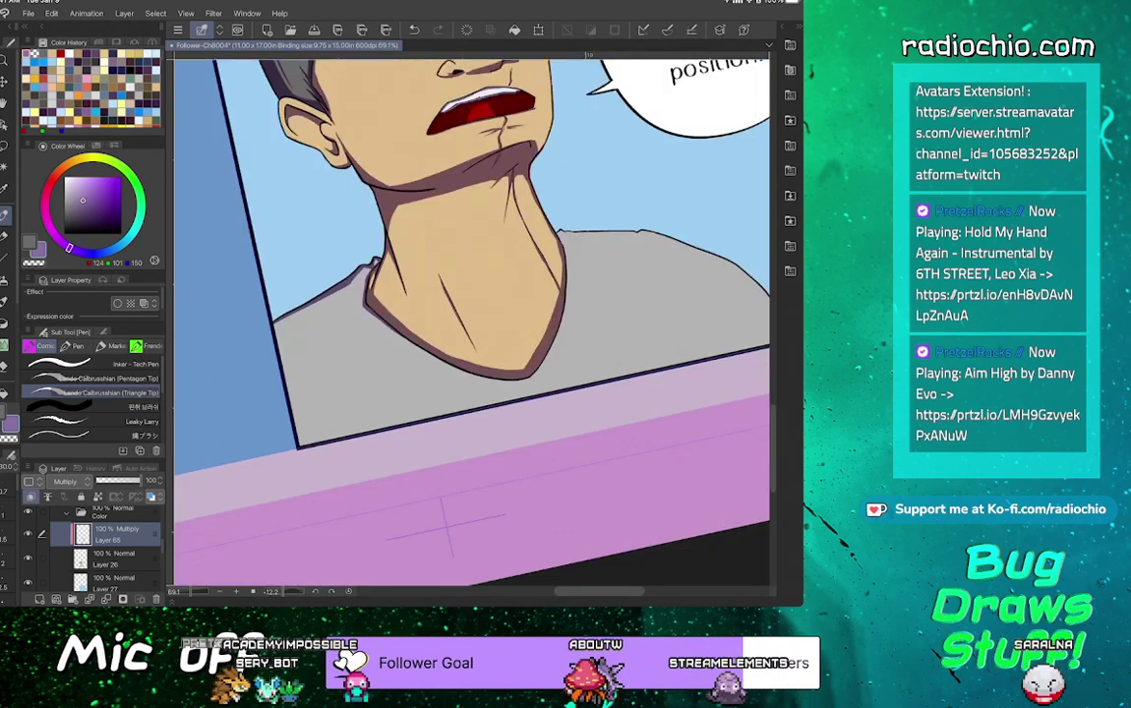
{"action": "scroll", "coordinate": [472, 323], "scroll_direction": "up", "scroll_amount": 4}
{"action": "scroll", "coordinate": [448, 285], "scroll_direction": "up", "scroll_amount": 3}
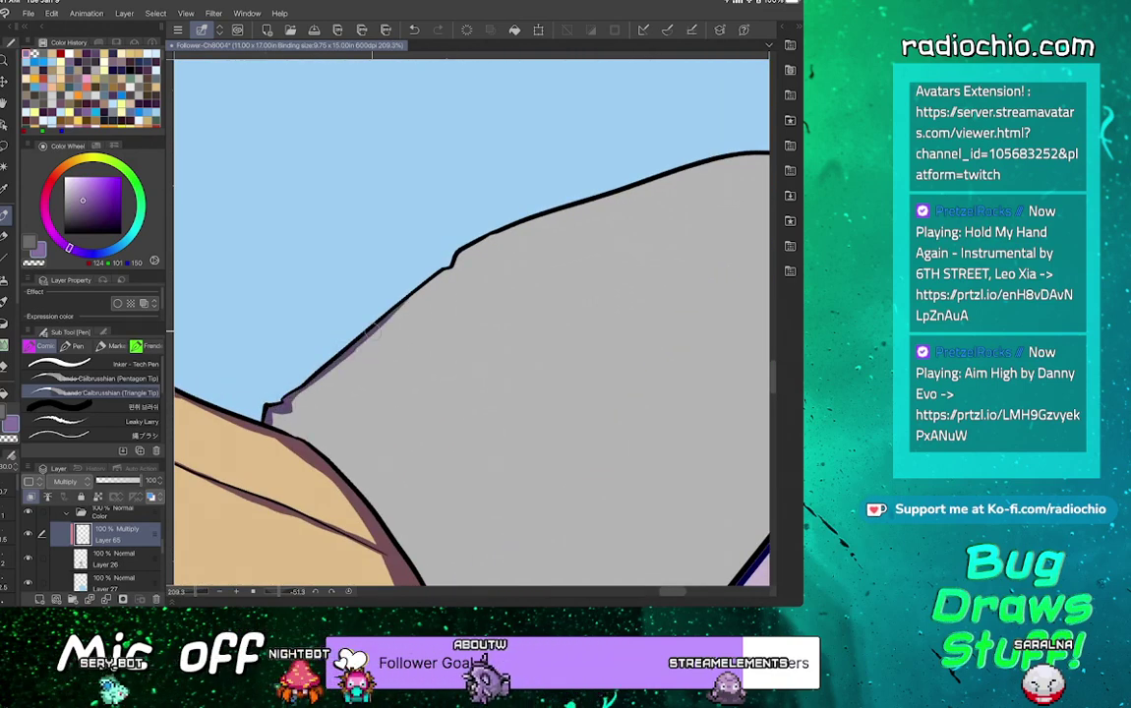
{"action": "left_click_drag", "start_coordinate": [303, 387], "coordinate": [438, 276]}
{"action": "scroll", "coordinate": [472, 322], "scroll_direction": "down", "scroll_amount": 4}
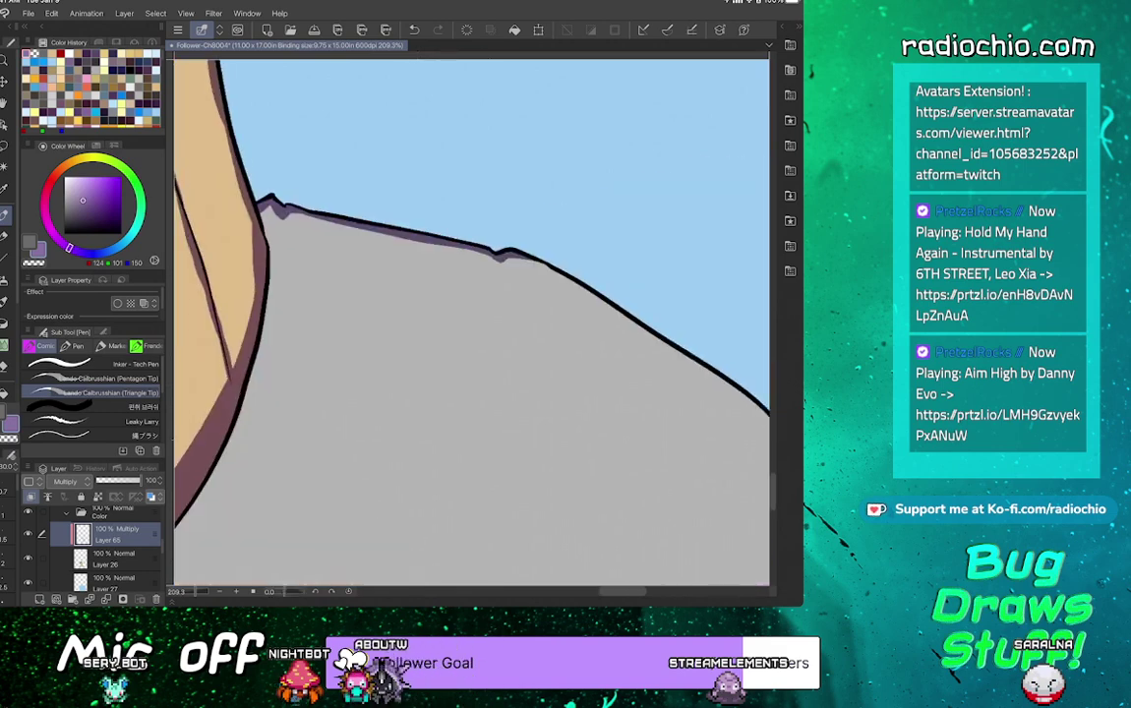
Paint thin tapering purple fold strokes on the grey shirt beside the near and far sides of the neckline
{"action": "scroll", "coordinate": [472, 322], "scroll_direction": "up", "scroll_amount": 4}
{"action": "left_click_drag", "start_coordinate": [439, 188], "coordinate": [436, 281]}
{"action": "left_click_drag", "start_coordinate": [449, 190], "coordinate": [454, 240]}
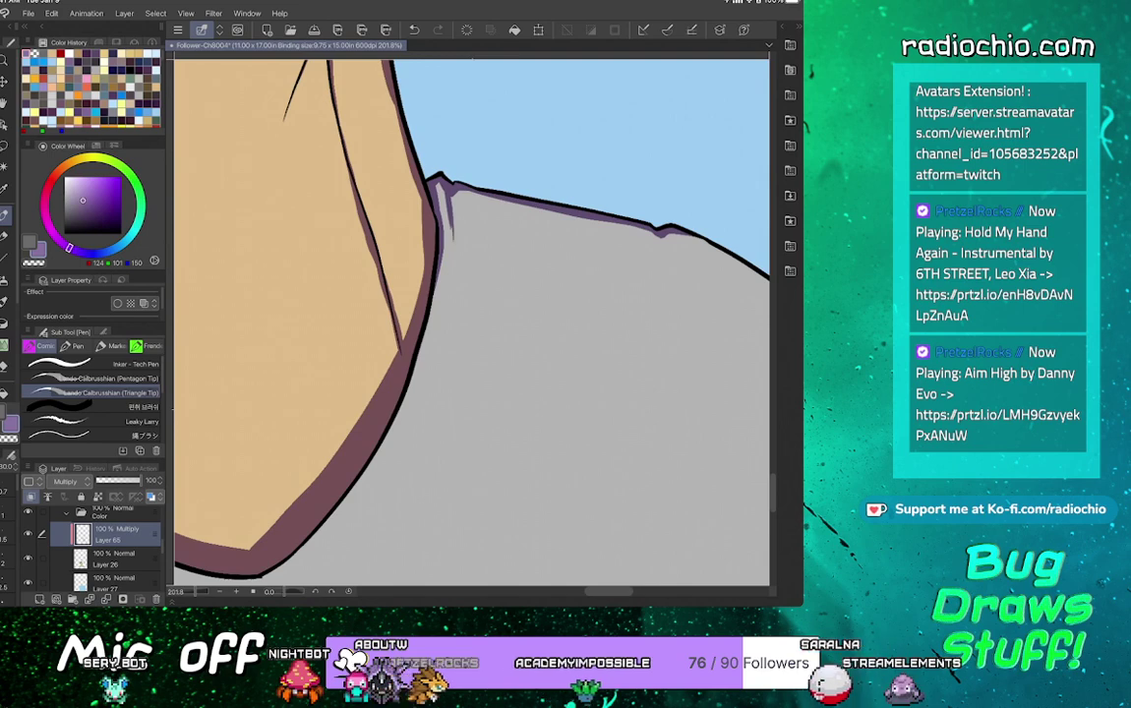
{"action": "scroll", "coordinate": [472, 322], "scroll_direction": "down", "scroll_amount": 5}
{"action": "scroll", "coordinate": [472, 323], "scroll_direction": "up", "scroll_amount": 3}
{"action": "left_click_drag", "start_coordinate": [346, 245], "coordinate": [391, 330]}
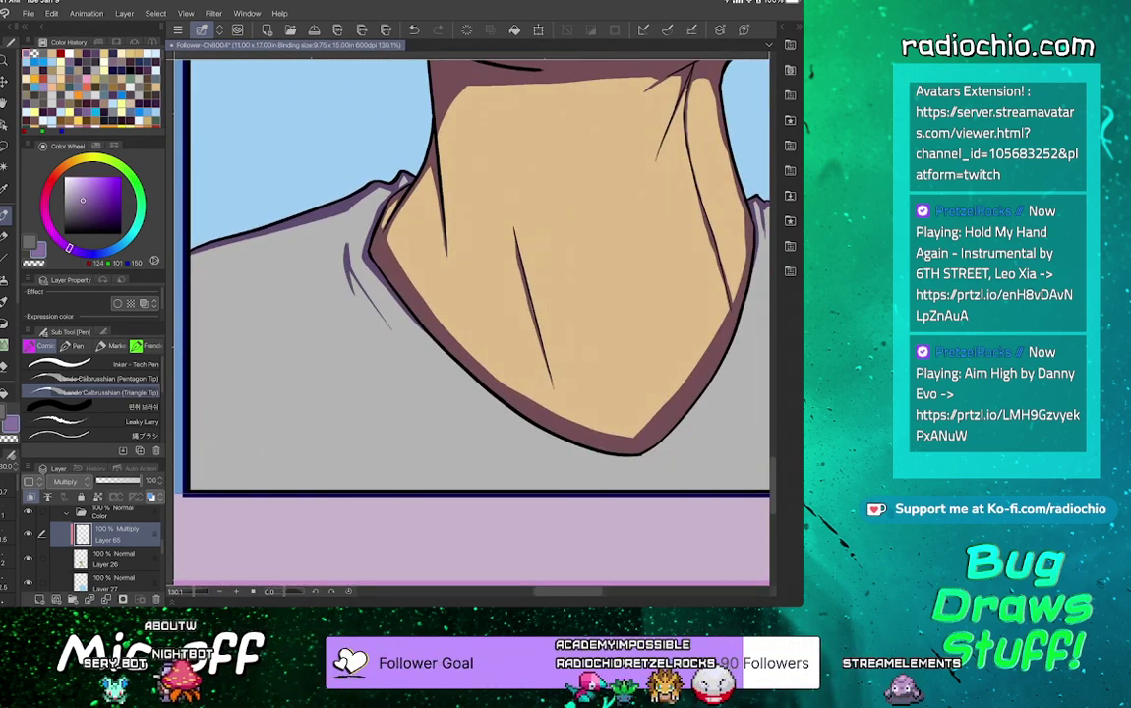
{"action": "scroll", "coordinate": [472, 322], "scroll_direction": "down", "scroll_amount": 2}
{"action": "scroll", "coordinate": [472, 322], "scroll_direction": "up", "scroll_amount": 3}
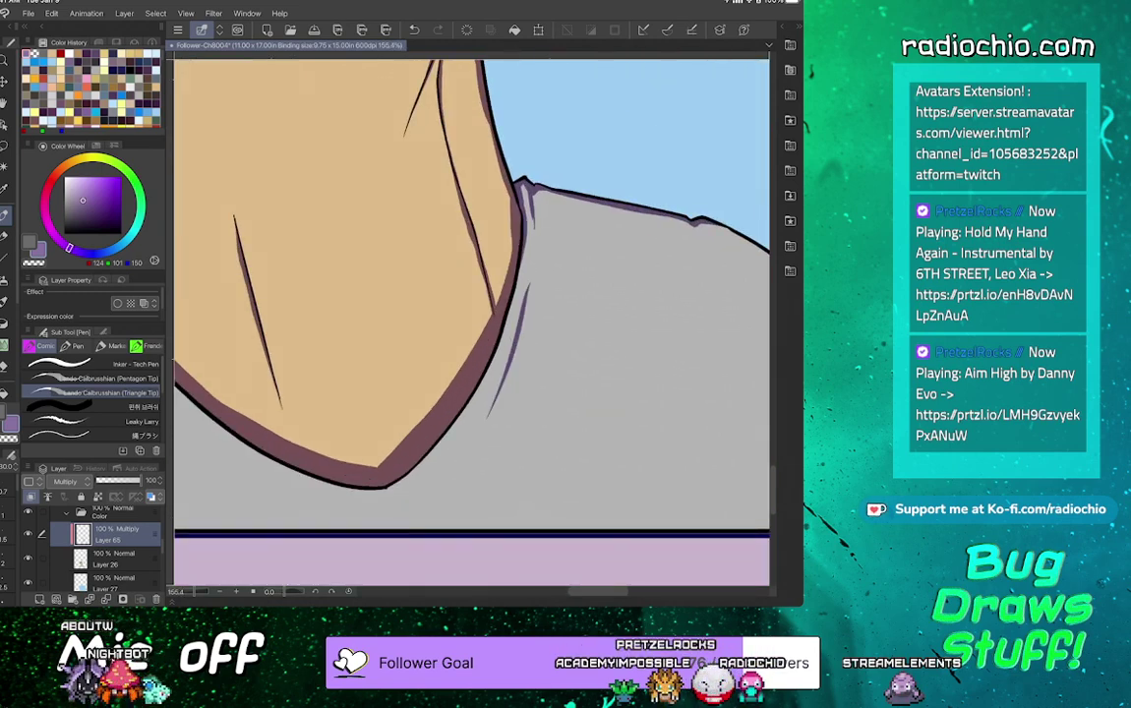
Paint a short tapering purple fold running down from the seam notch on the shirt's far shoulder
{"action": "scroll", "coordinate": [472, 323], "scroll_direction": "down", "scroll_amount": 3}
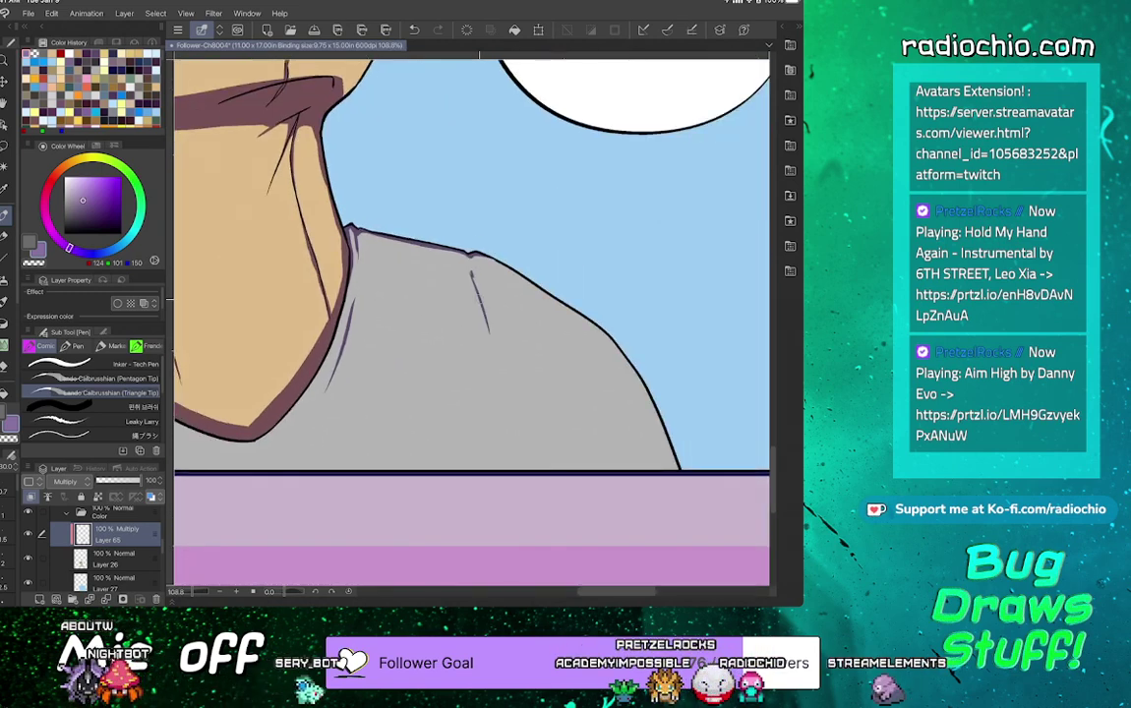
{"action": "scroll", "coordinate": [472, 319], "scroll_direction": "up", "scroll_amount": 3}
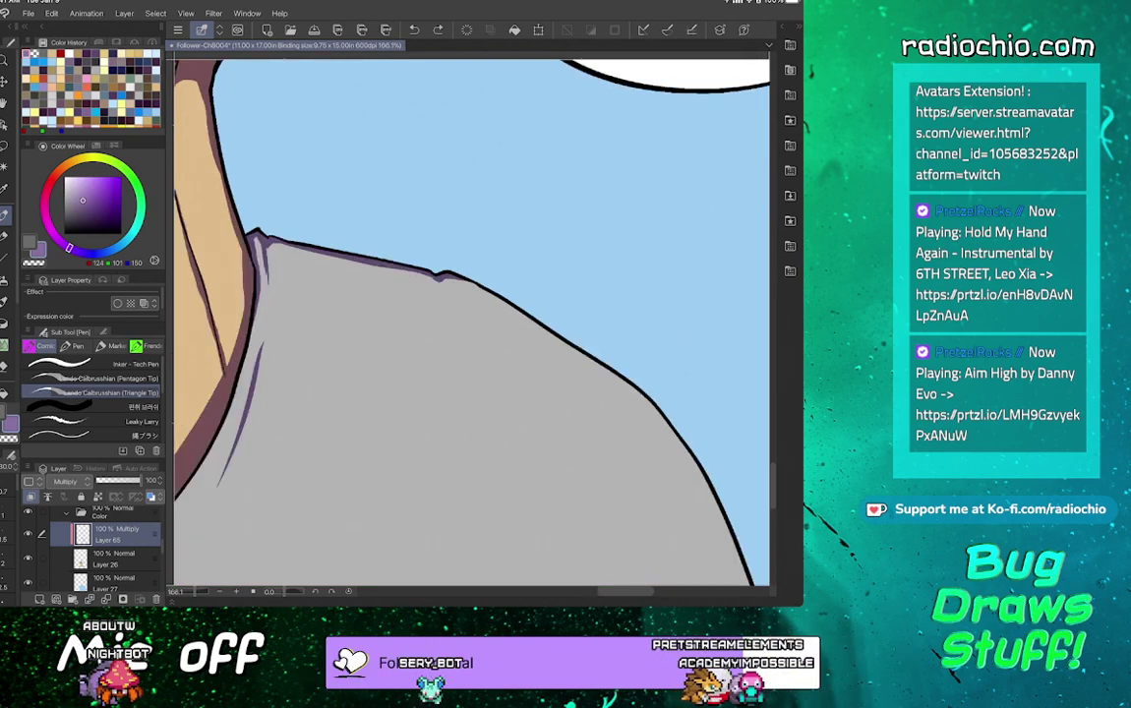
{"action": "left_click_drag", "start_coordinate": [432, 286], "coordinate": [460, 379]}
{"action": "scroll", "coordinate": [472, 320], "scroll_direction": "down", "scroll_amount": 4}
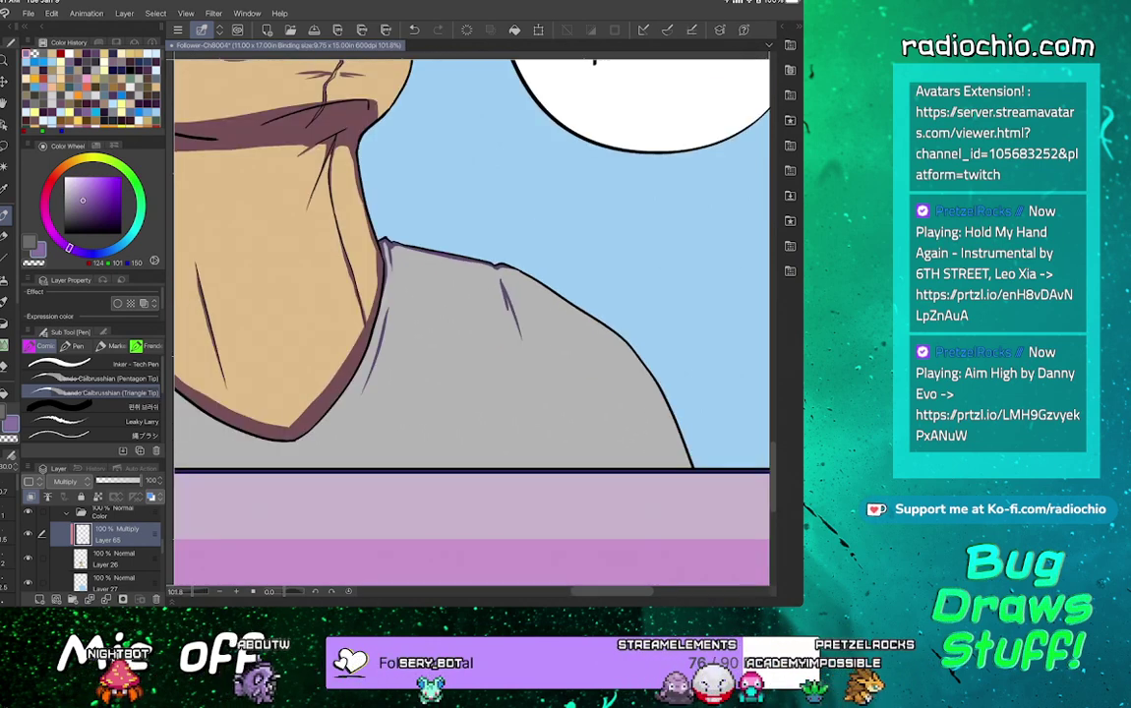
{"action": "scroll", "coordinate": [472, 320], "scroll_direction": "down", "scroll_amount": 4}
{"action": "scroll", "coordinate": [472, 320], "scroll_direction": "up", "scroll_amount": 3}
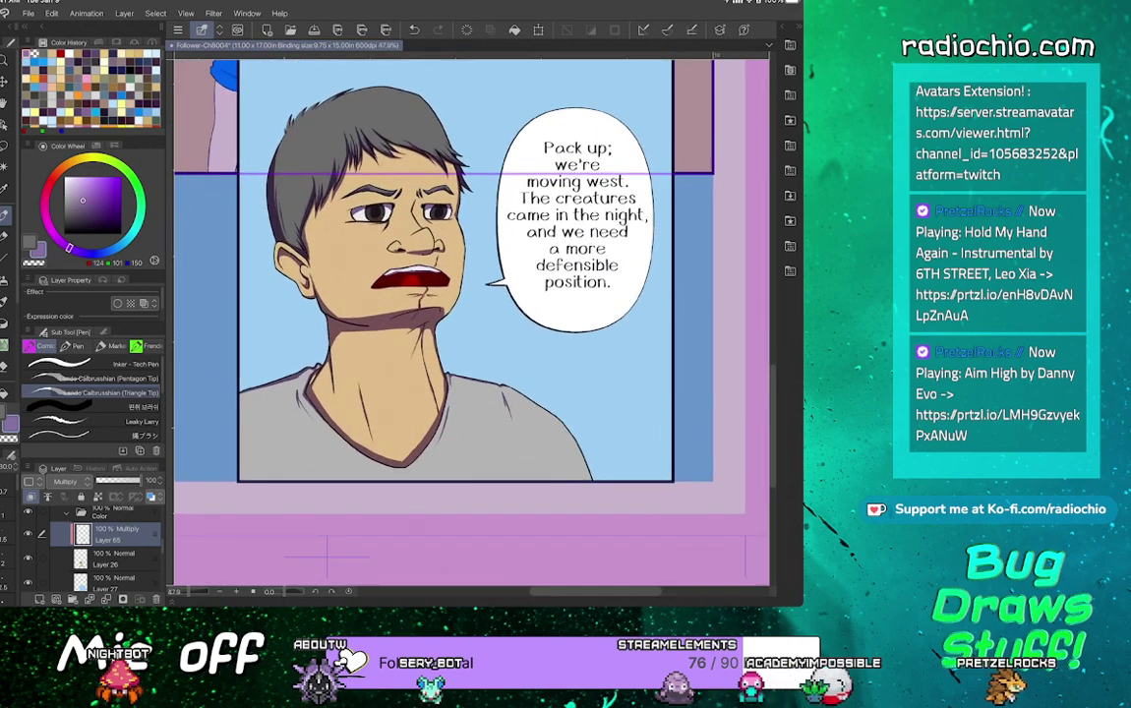
{"action": "scroll", "coordinate": [472, 290], "scroll_direction": "down", "scroll_amount": 1}
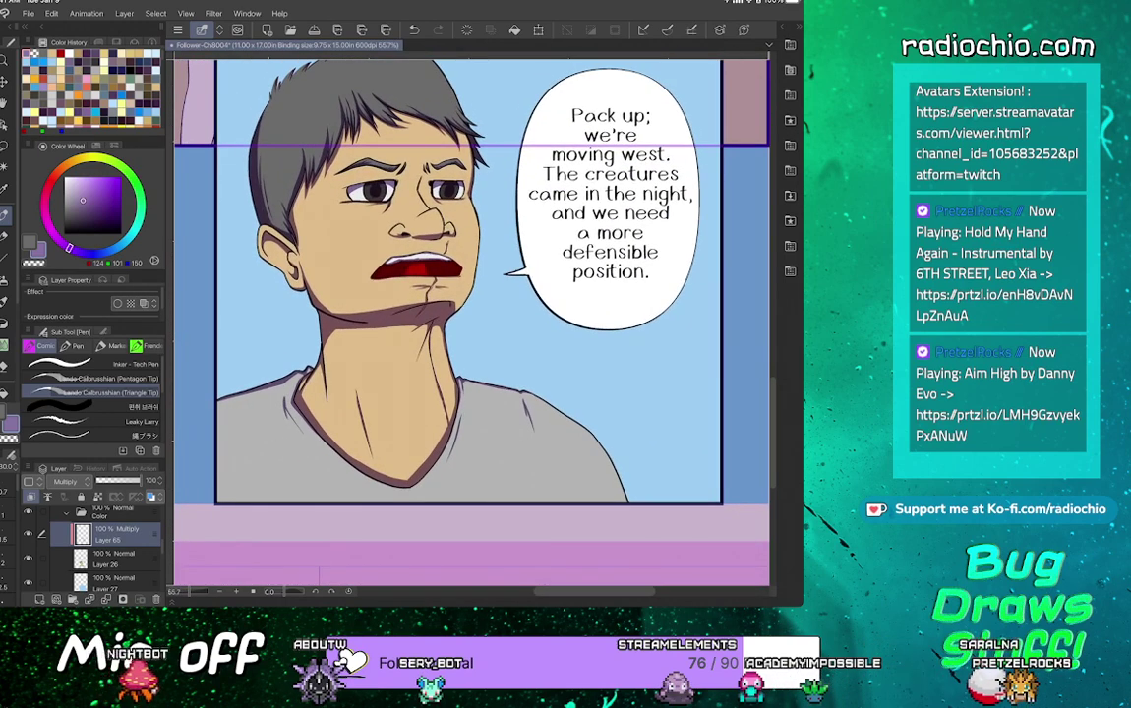
Soften the hard edges of the purple shading with the MaaBlur Brush
{"action": "key", "text": "j"}
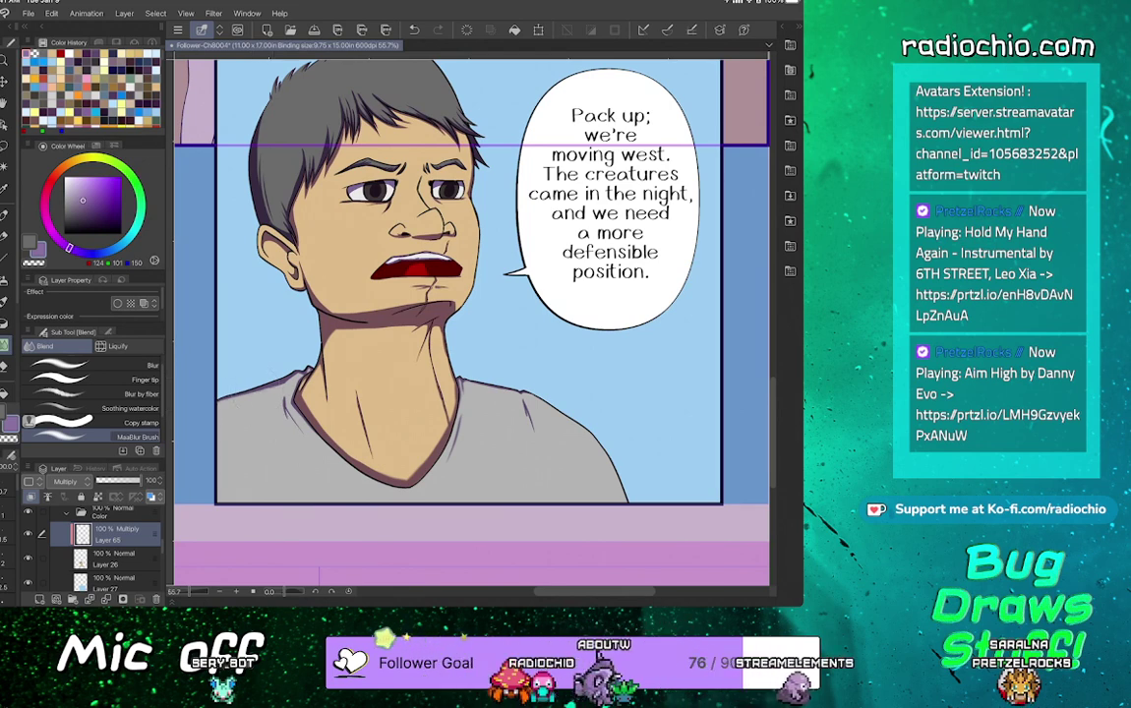
{"action": "scroll", "coordinate": [472, 323], "scroll_direction": "up", "scroll_amount": 2}
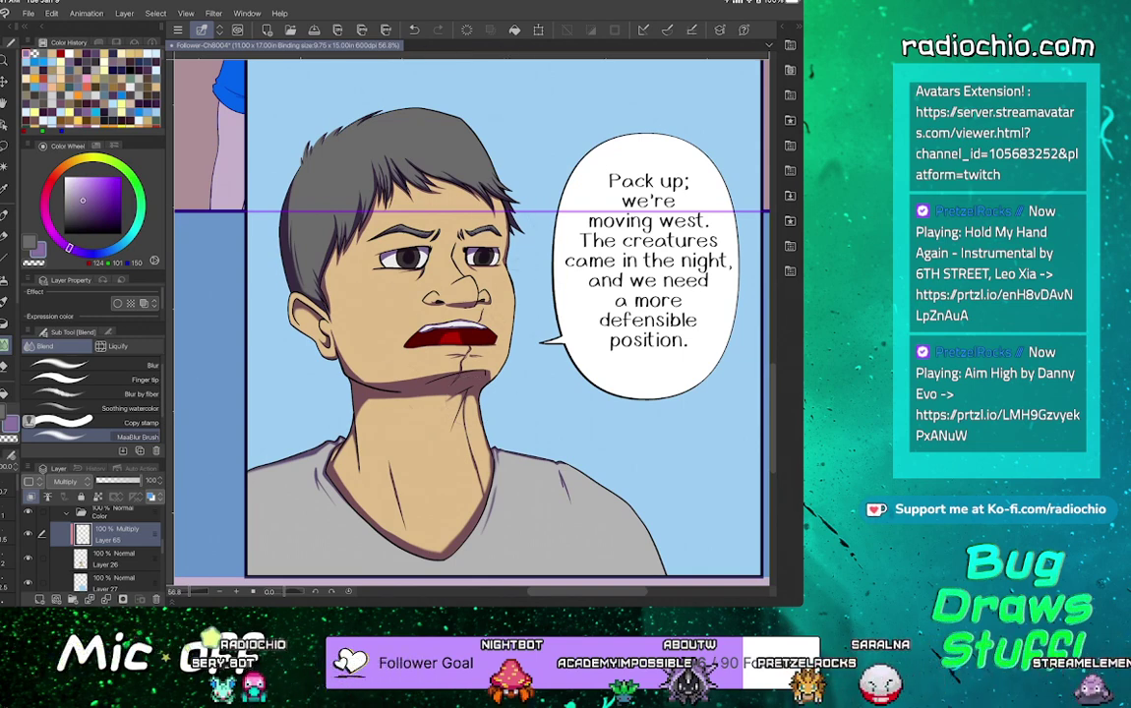
{"action": "scroll", "coordinate": [472, 393], "scroll_direction": "up", "scroll_amount": 4}
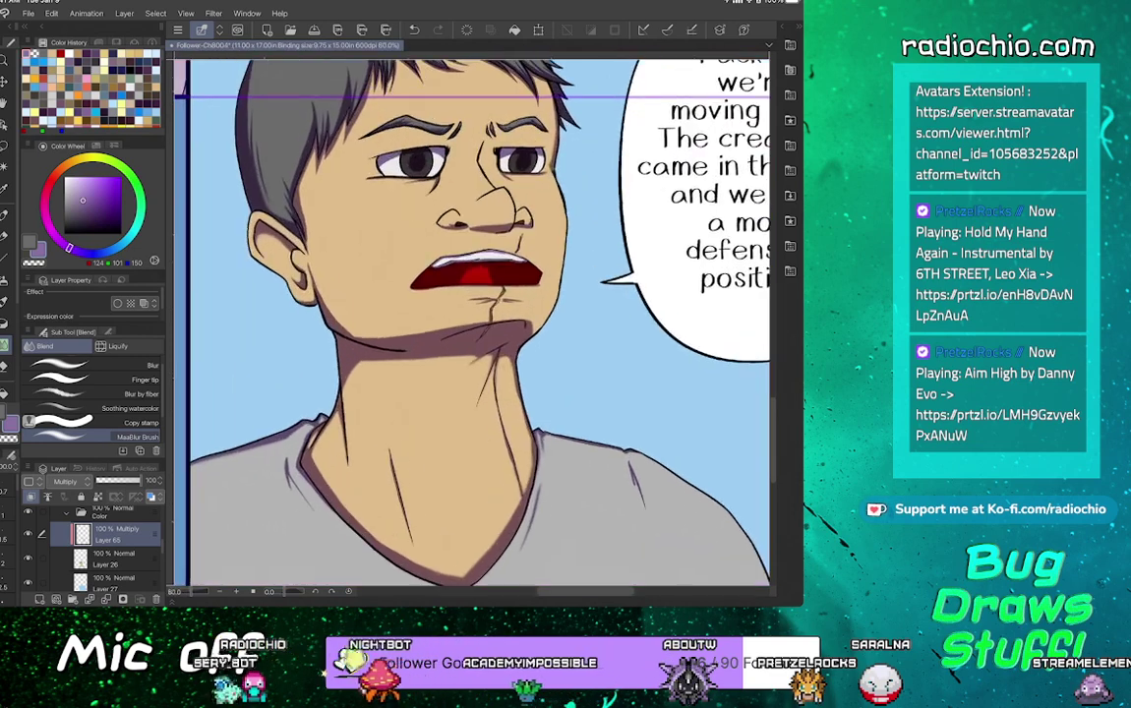
Add a clipped Multiply layer directly above Layer 26, beneath the existing shading layer
{"action": "left_click", "coordinate": [113, 559]}
{"action": "left_click", "coordinate": [40, 599]}
{"action": "left_click", "coordinate": [71, 481]}
{"action": "left_click", "coordinate": [60, 168]}
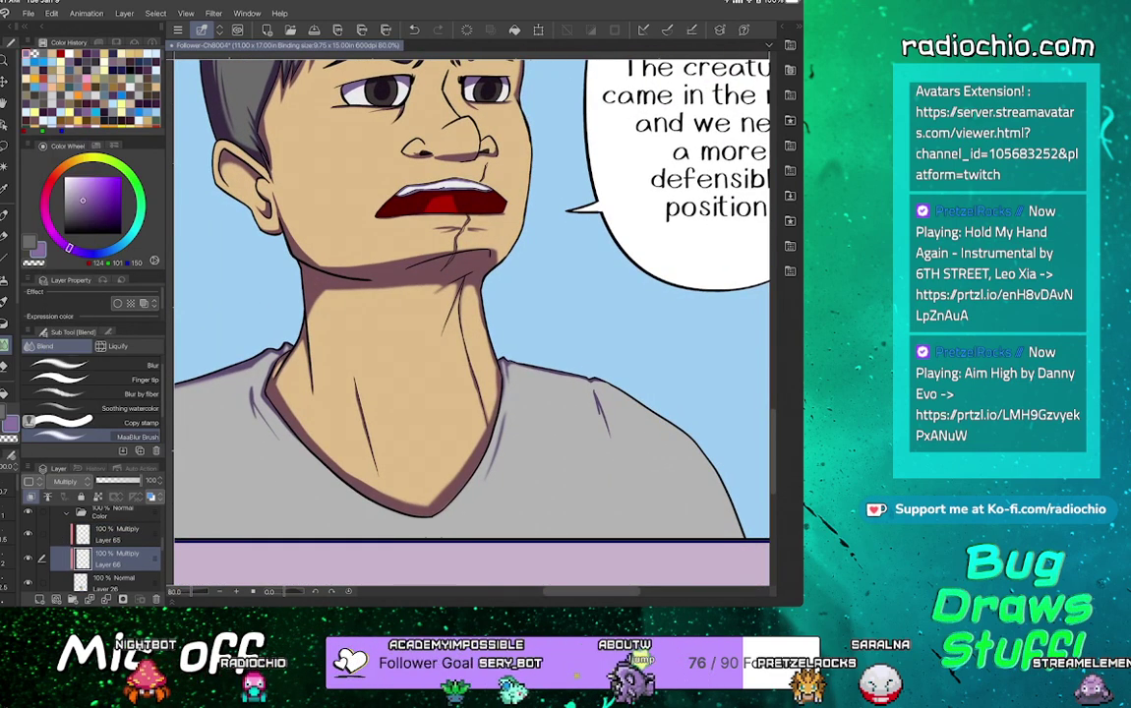
Softly shade the neck with the Faux-toshop (Blender) 2 brush under the chin, along the tendons and inside the neckline
{"action": "key", "text": "b"}
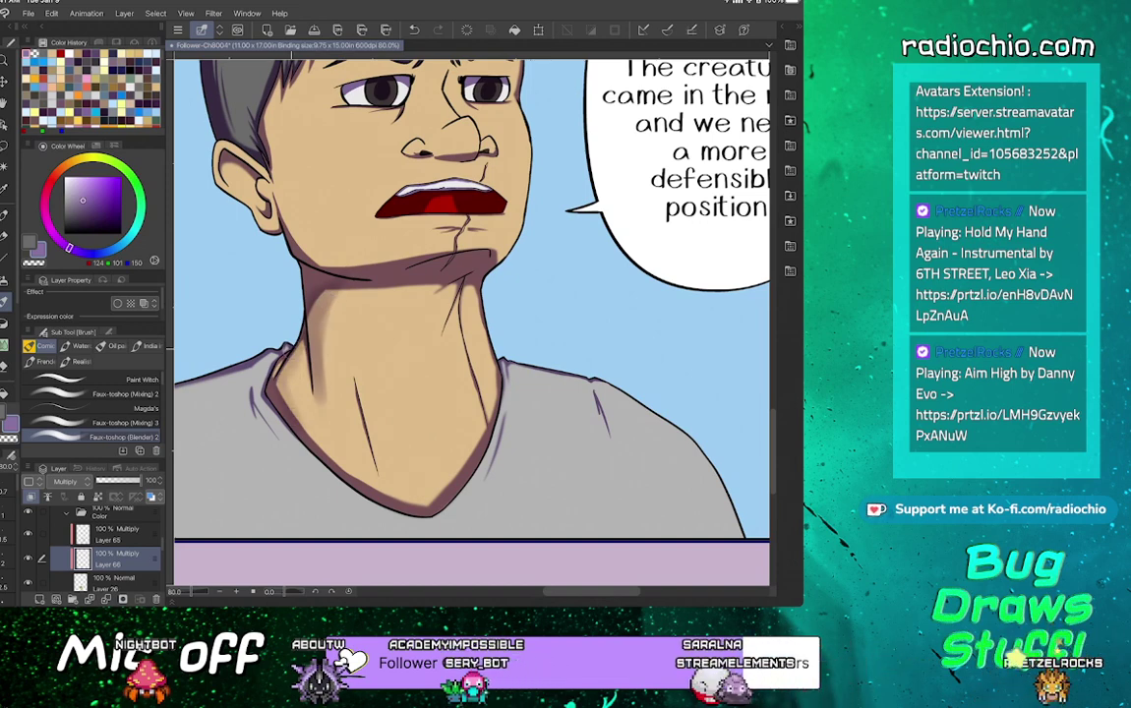
{"action": "left_click_drag", "start_coordinate": [595, 380], "coordinate": [655, 295]}
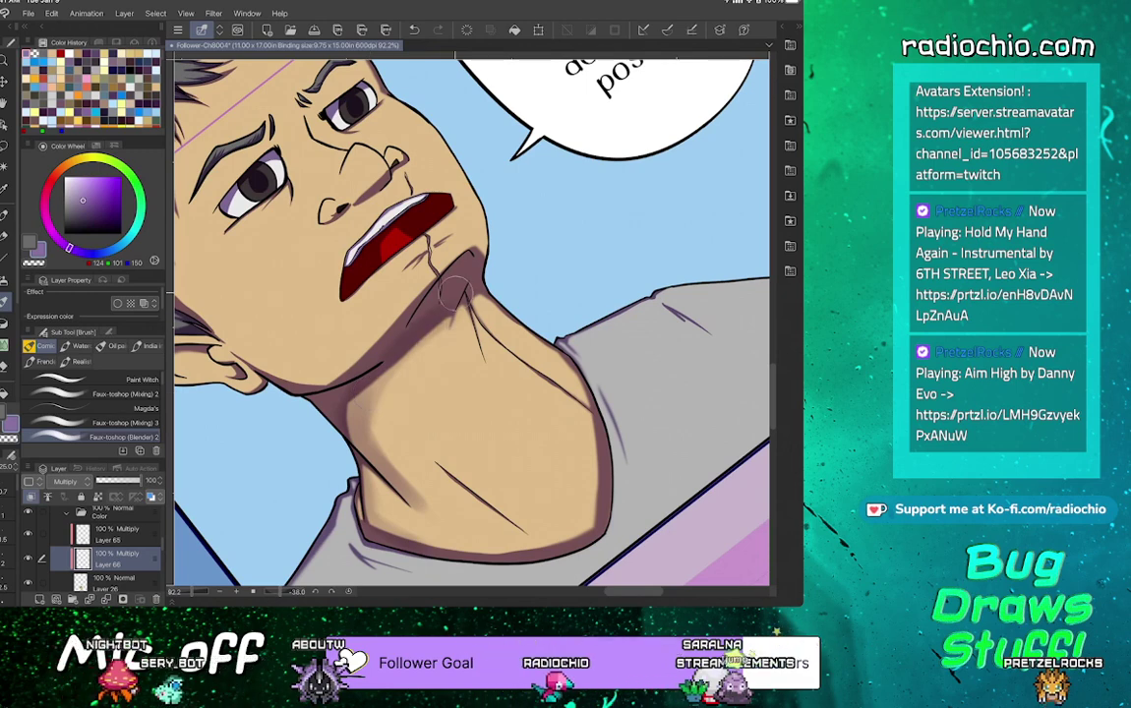
{"action": "left_click_drag", "start_coordinate": [460, 280], "coordinate": [484, 362]}
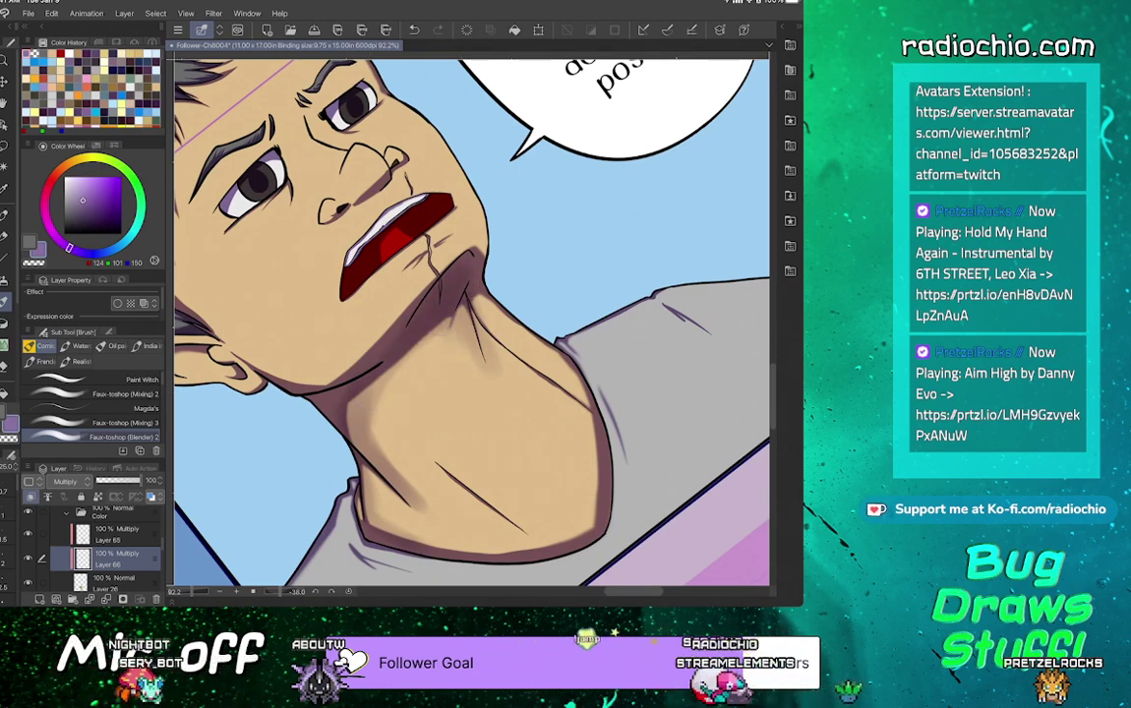
{"action": "left_click_drag", "start_coordinate": [558, 342], "coordinate": [513, 354]}
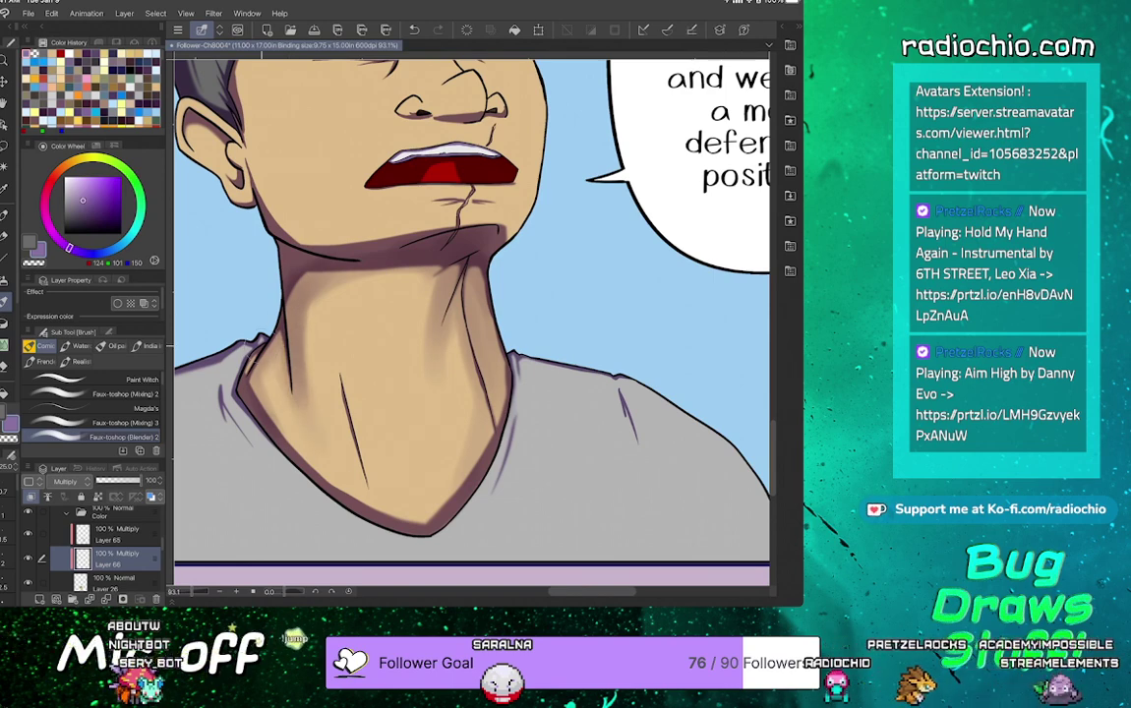
{"action": "left_click_drag", "start_coordinate": [267, 402], "coordinate": [344, 456]}
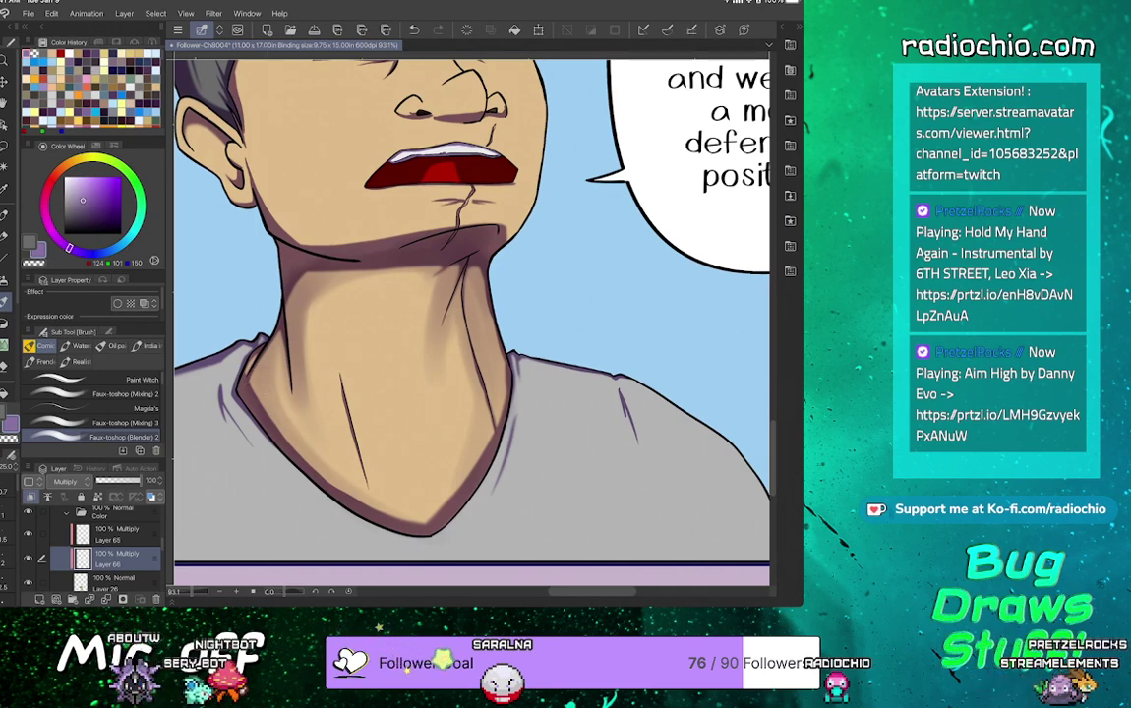
{"action": "left_click_drag", "start_coordinate": [295, 378], "coordinate": [299, 314]}
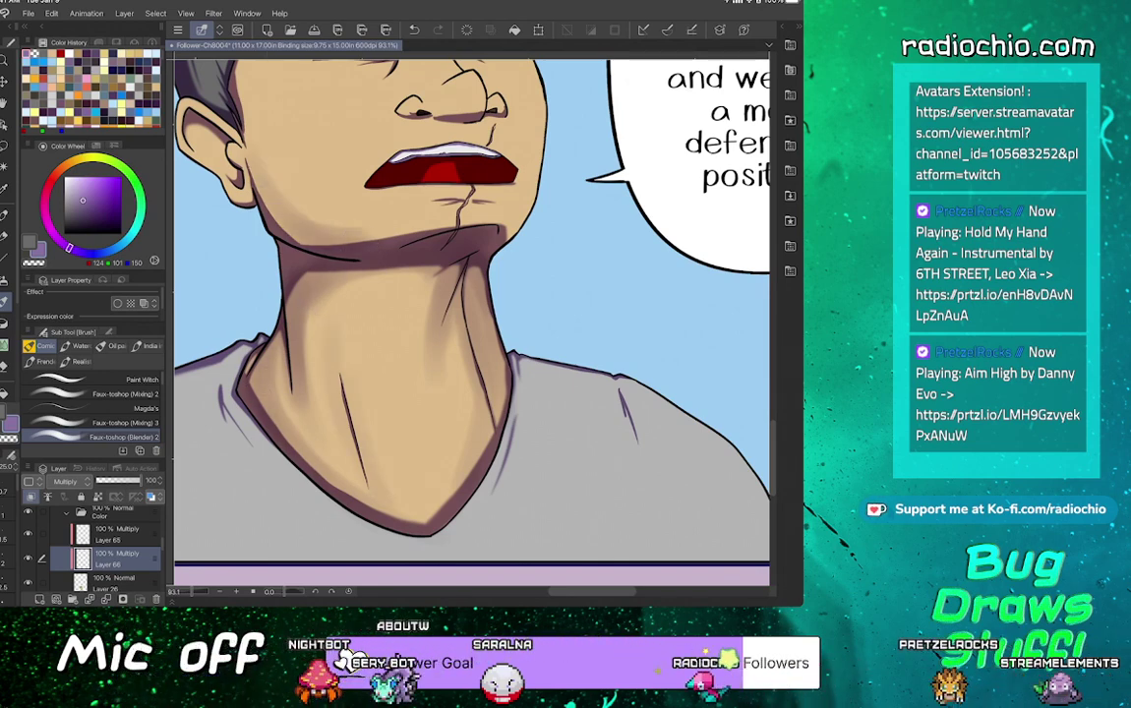
Paint soft purple shading on the face along the jaw, nose and hairline, and across the grey hair
{"action": "mouse_move", "coordinate": [443, 172]}
{"action": "left_mouse_down"}
{"action": "mouse_move", "coordinate": [403, 214]}
{"action": "mouse_move", "coordinate": [391, 280]}
{"action": "left_mouse_up"}
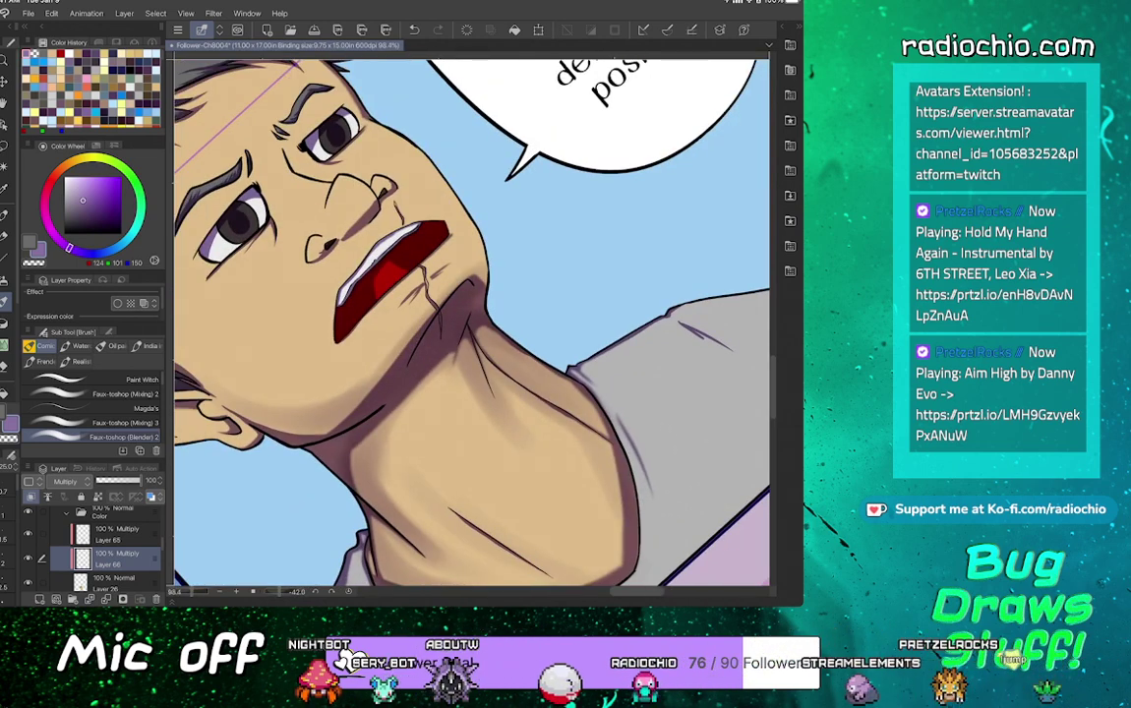
{"action": "left_click_drag", "start_coordinate": [423, 314], "coordinate": [533, 299]}
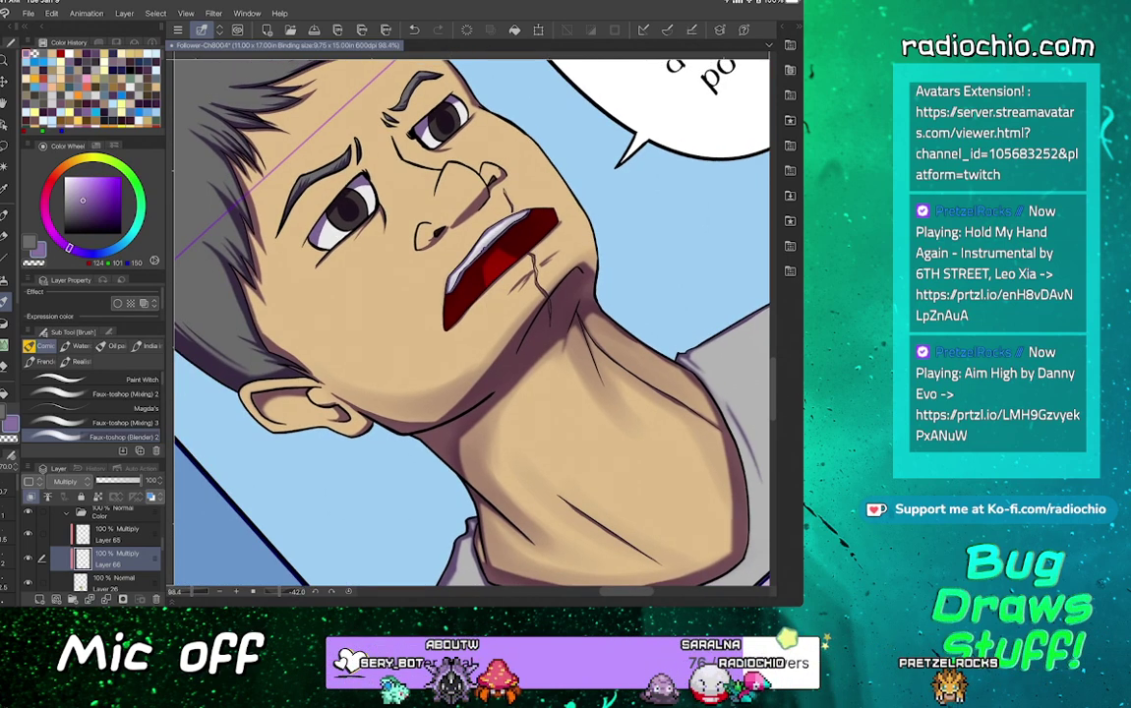
{"action": "scroll", "coordinate": [472, 323], "scroll_direction": "up", "scroll_amount": 1}
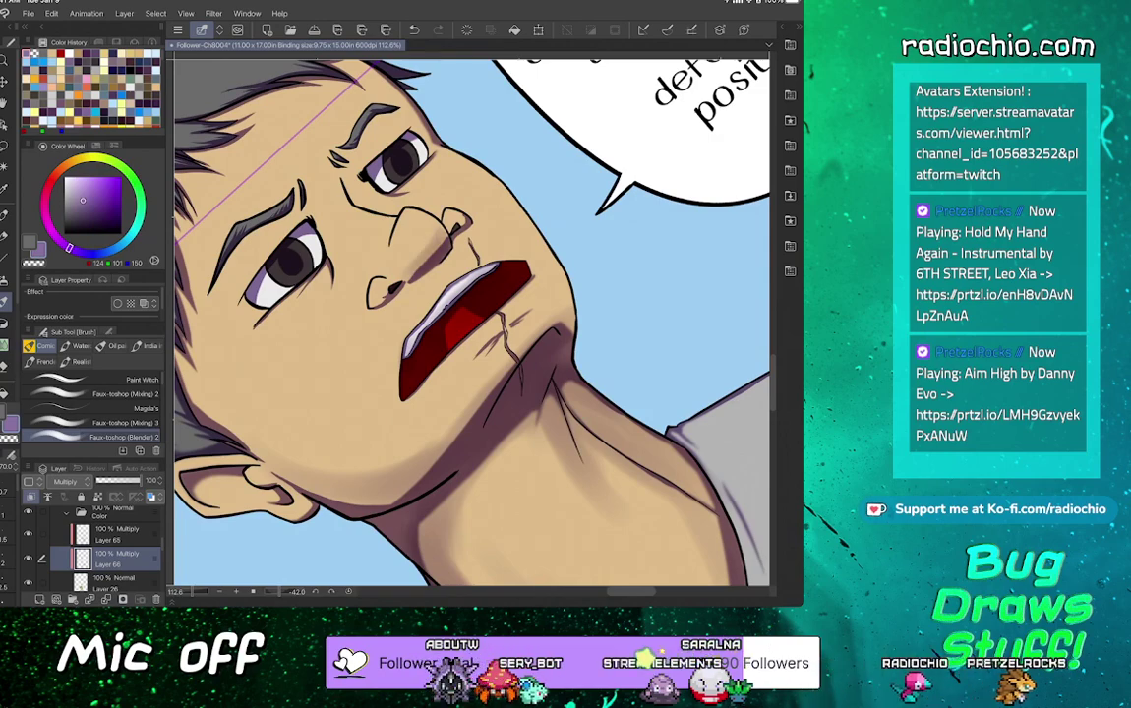
{"action": "scroll", "coordinate": [472, 323], "scroll_direction": "down", "scroll_amount": 1}
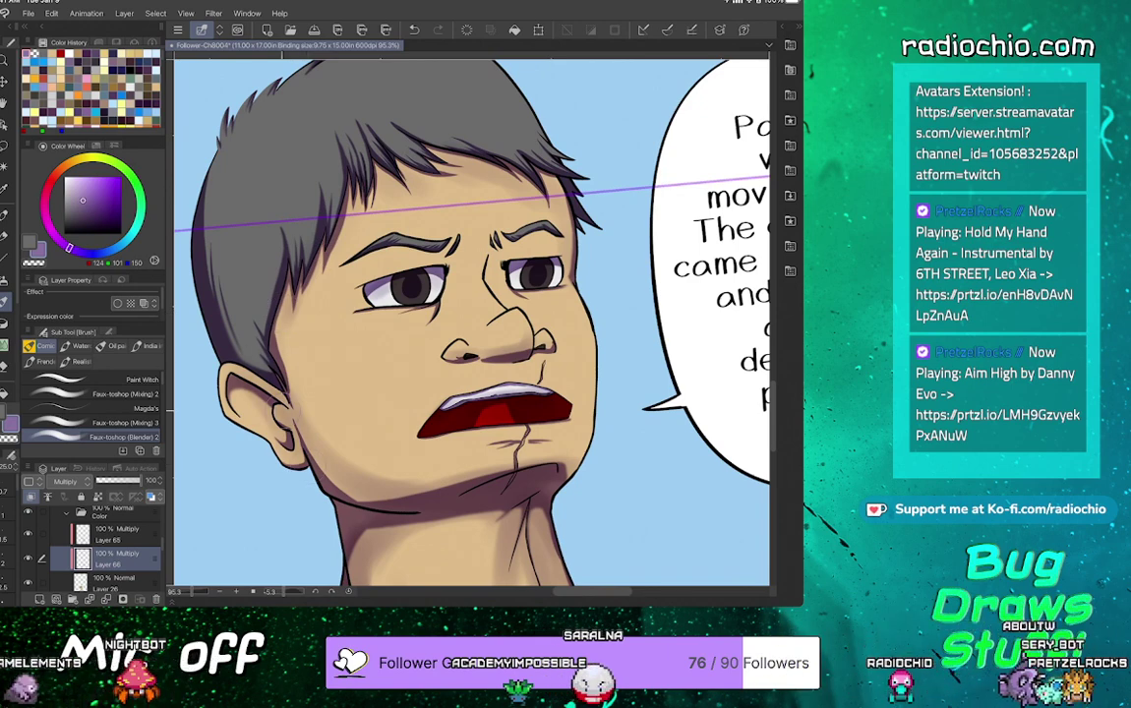
{"action": "left_click_drag", "start_coordinate": [433, 305], "coordinate": [499, 353]}
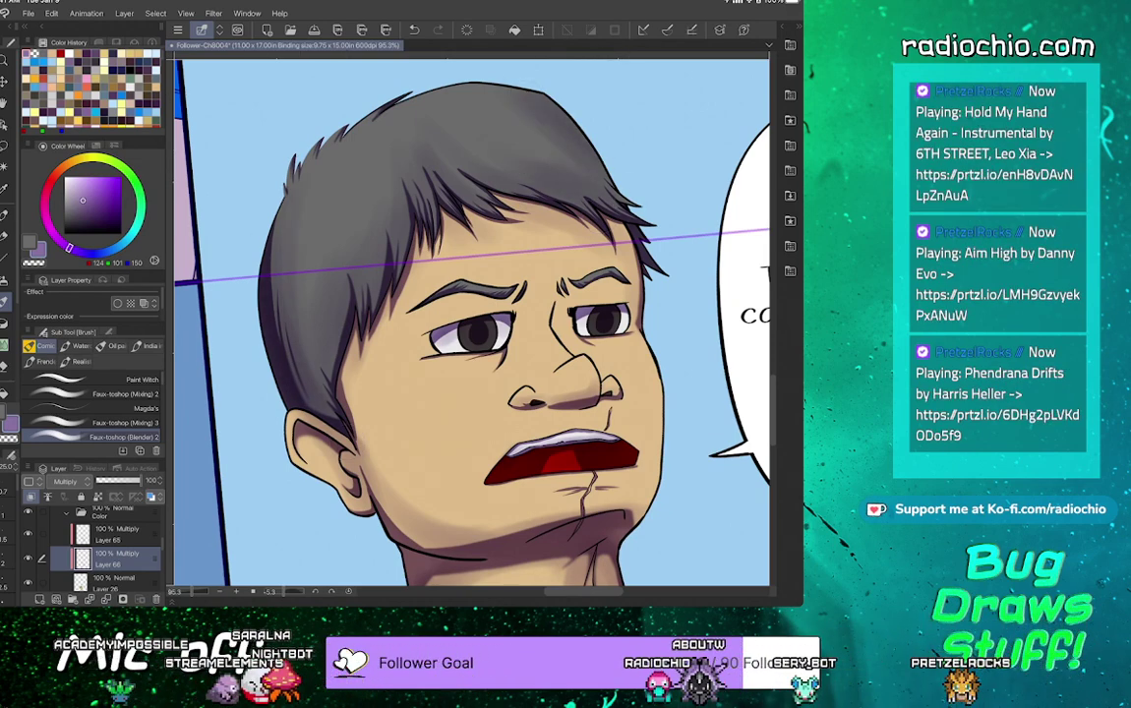
Brush soft purple shading onto the grey shirt around the neckline folds and over the far shoulder
{"action": "scroll", "coordinate": [403, 497], "scroll_direction": "down", "scroll_amount": 3}
{"action": "scroll", "coordinate": [403, 496], "scroll_direction": "down", "scroll_amount": 10}
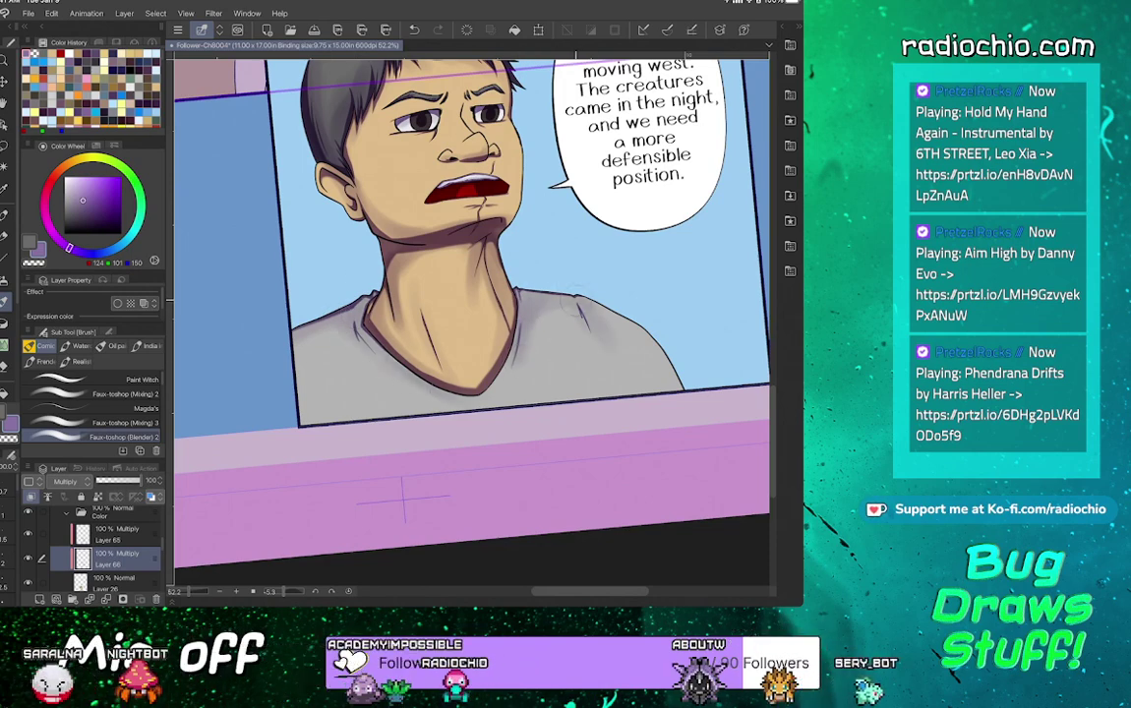
{"action": "left_click_drag", "start_coordinate": [597, 299], "coordinate": [659, 366]}
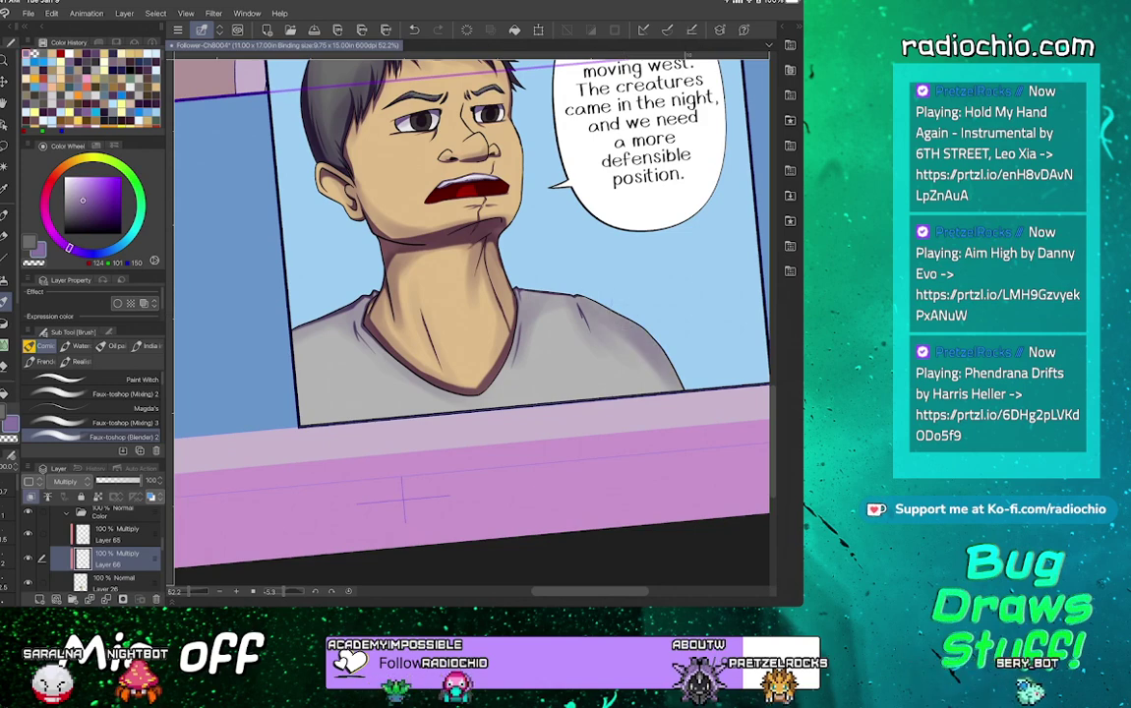
{"action": "scroll", "coordinate": [472, 314], "scroll_direction": "down", "scroll_amount": 3}
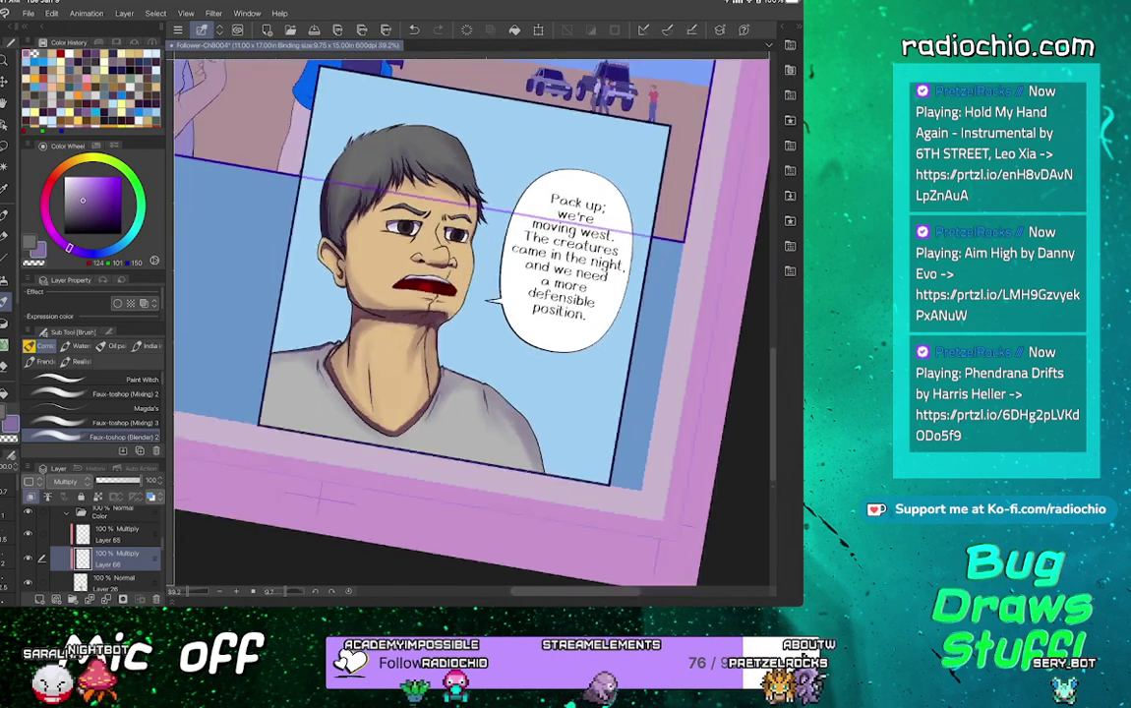
Reduce the brush size and build up the soft shading in the hair and around the shirt's folds
{"action": "scroll", "coordinate": [472, 315], "scroll_direction": "up", "scroll_amount": 1}
{"action": "key", "text": "bracketleft"}
{"action": "key", "text": "bracketleft"}
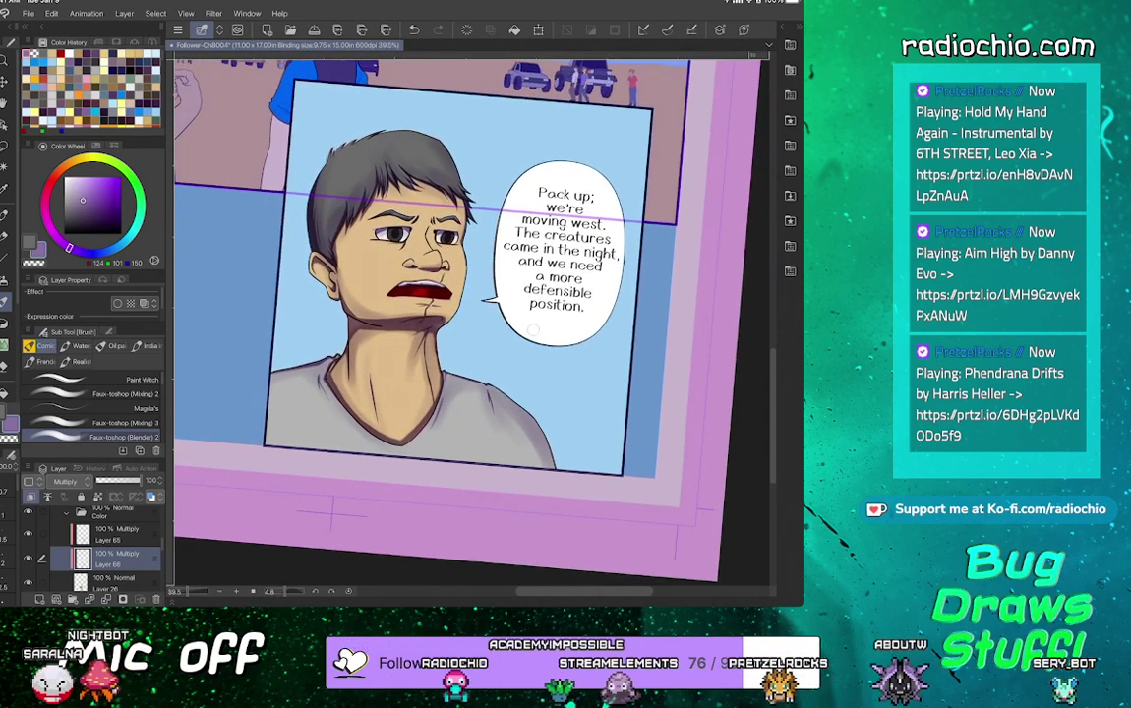
{"action": "scroll", "coordinate": [472, 314], "scroll_direction": "up", "scroll_amount": 2}
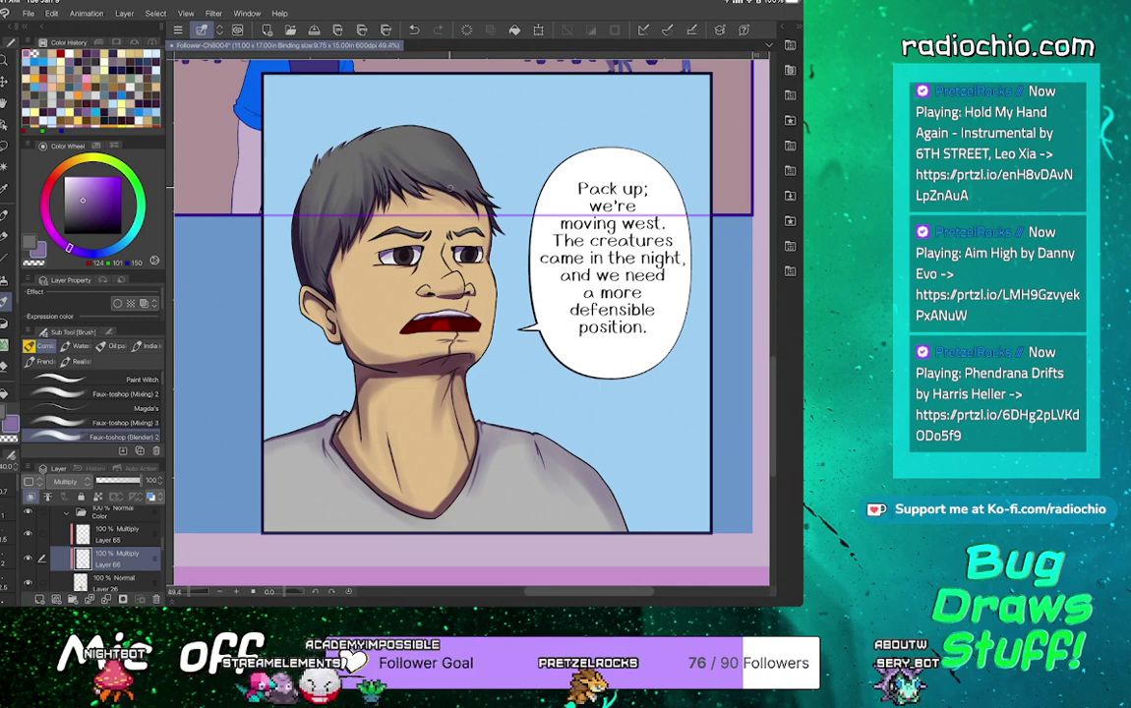
{"action": "scroll", "coordinate": [539, 416], "scroll_direction": "up", "scroll_amount": 3}
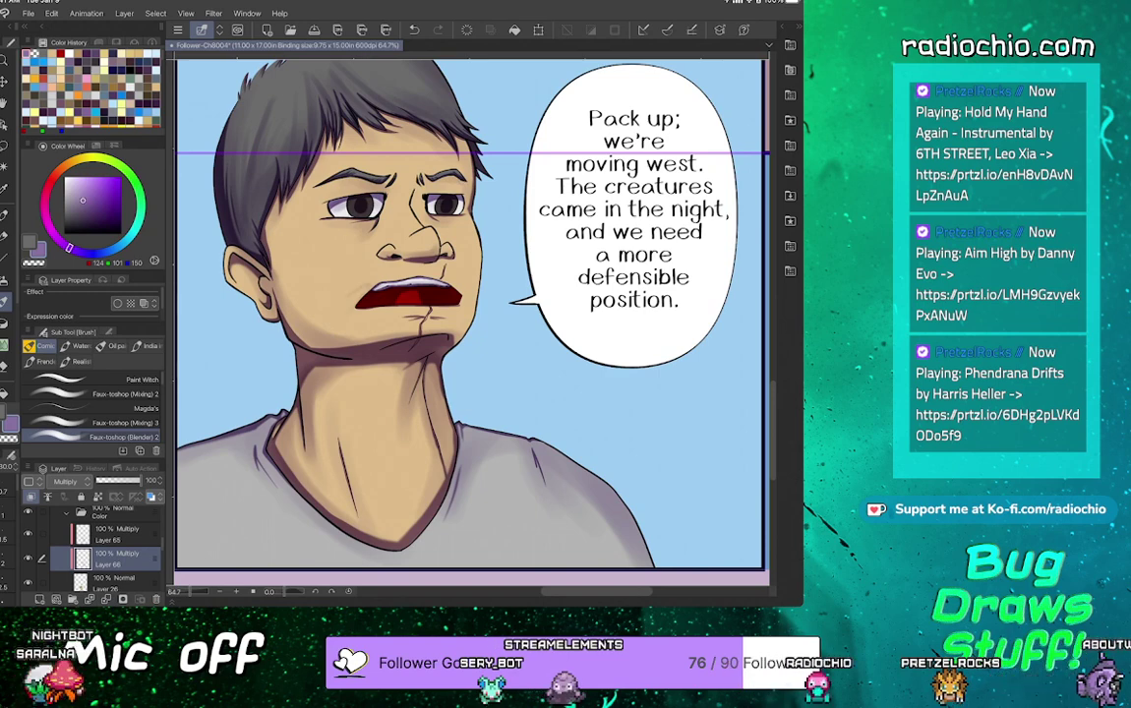
Save the comic page and switch to the Object selection tool
{"action": "scroll", "coordinate": [452, 323], "scroll_direction": "down", "scroll_amount": 5}
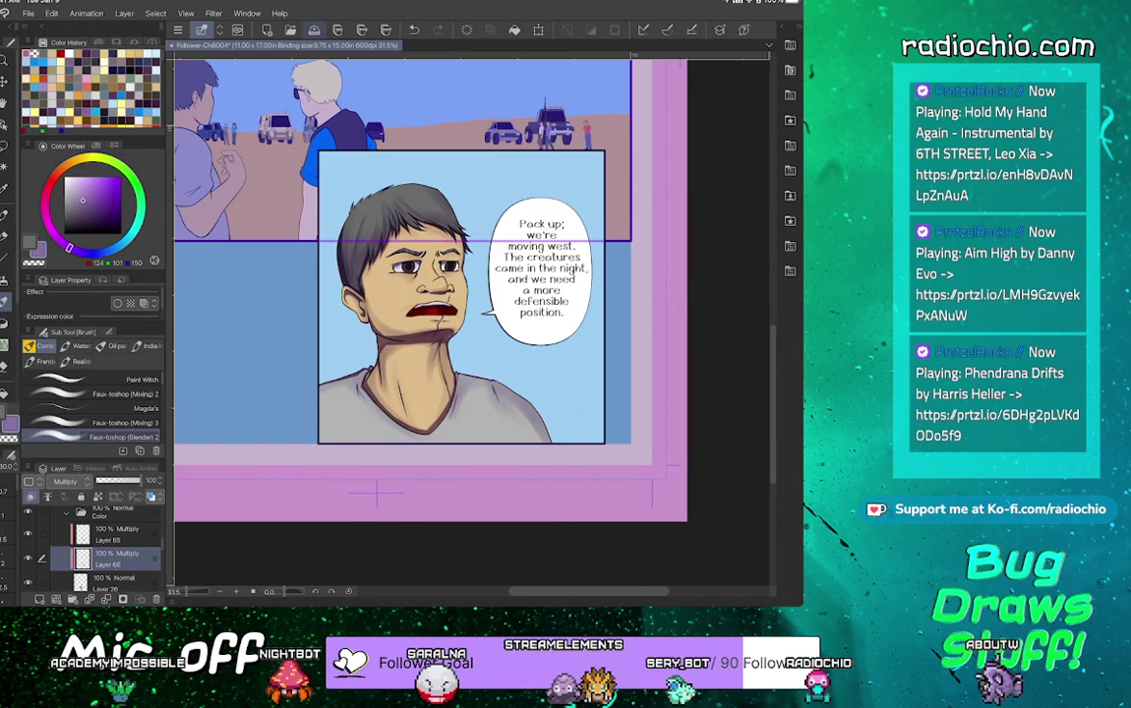
{"action": "key", "text": "ctrl+s"}
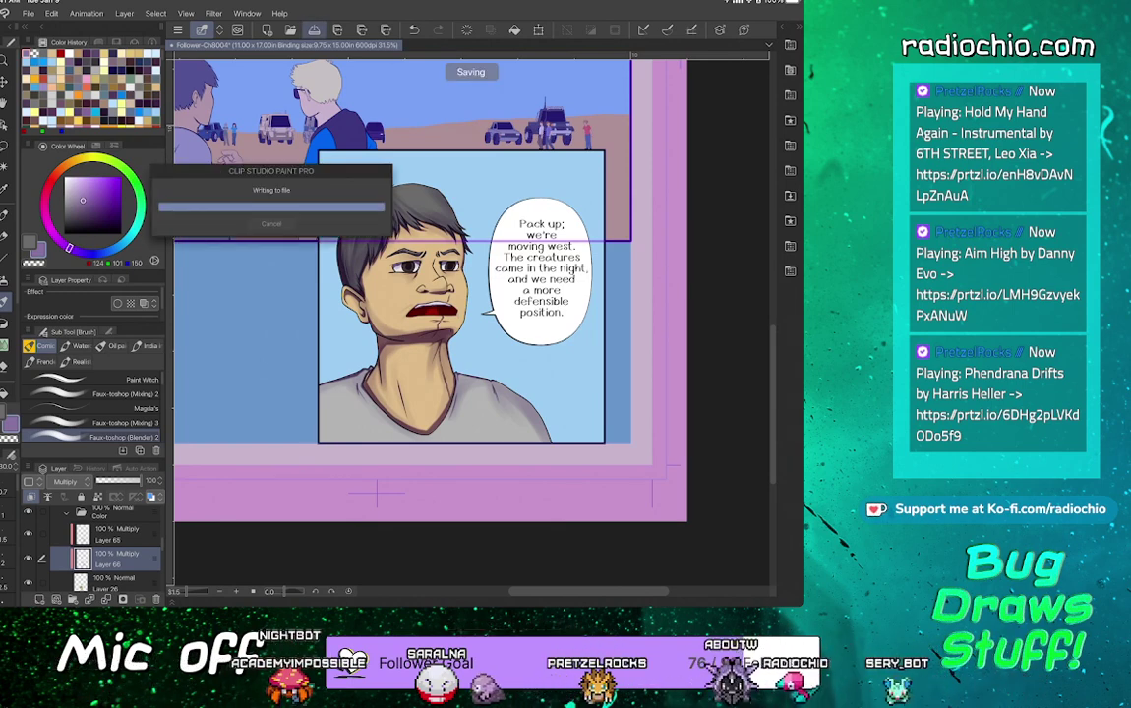
{"action": "key", "text": "o"}
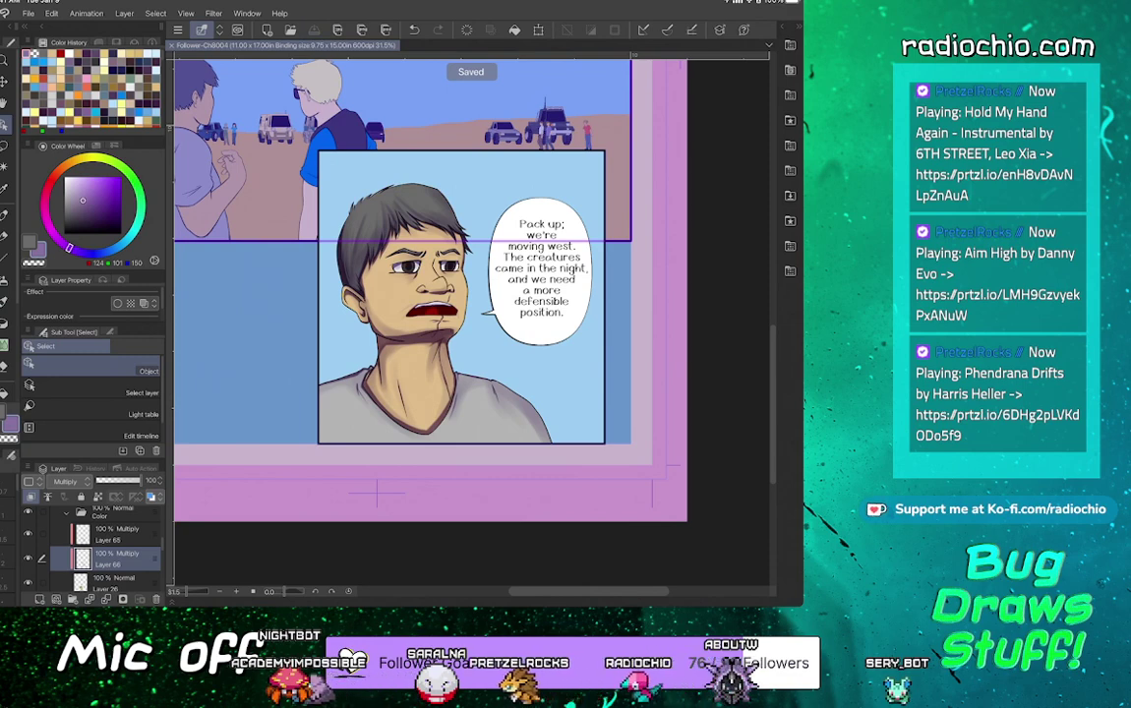